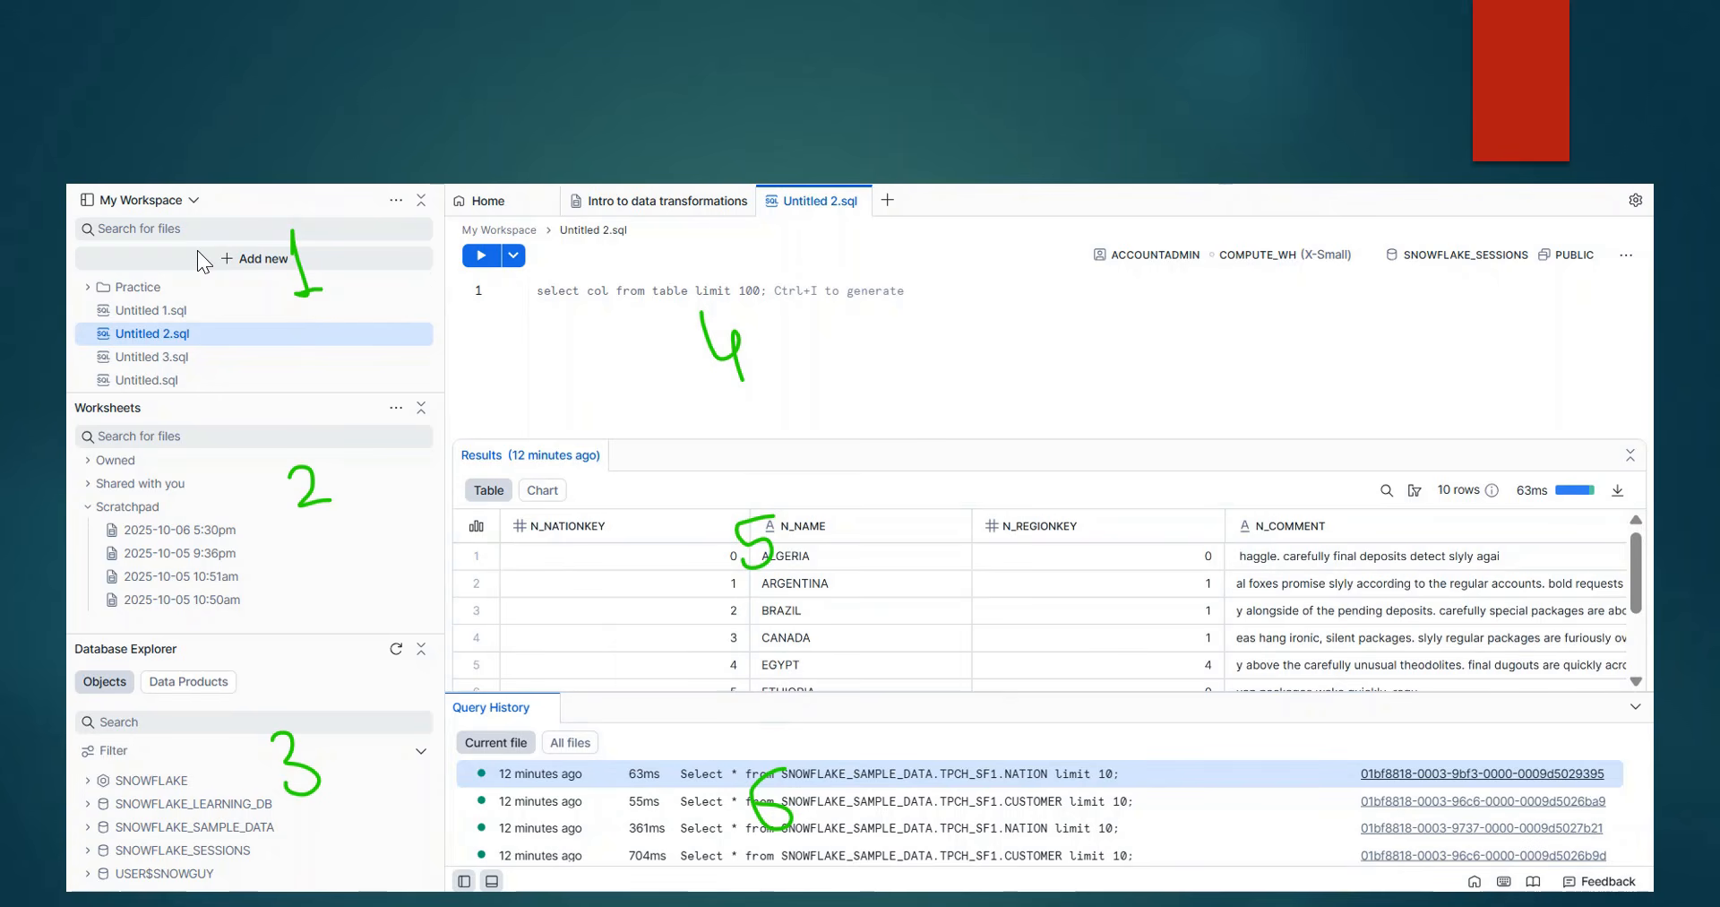
key("Right")
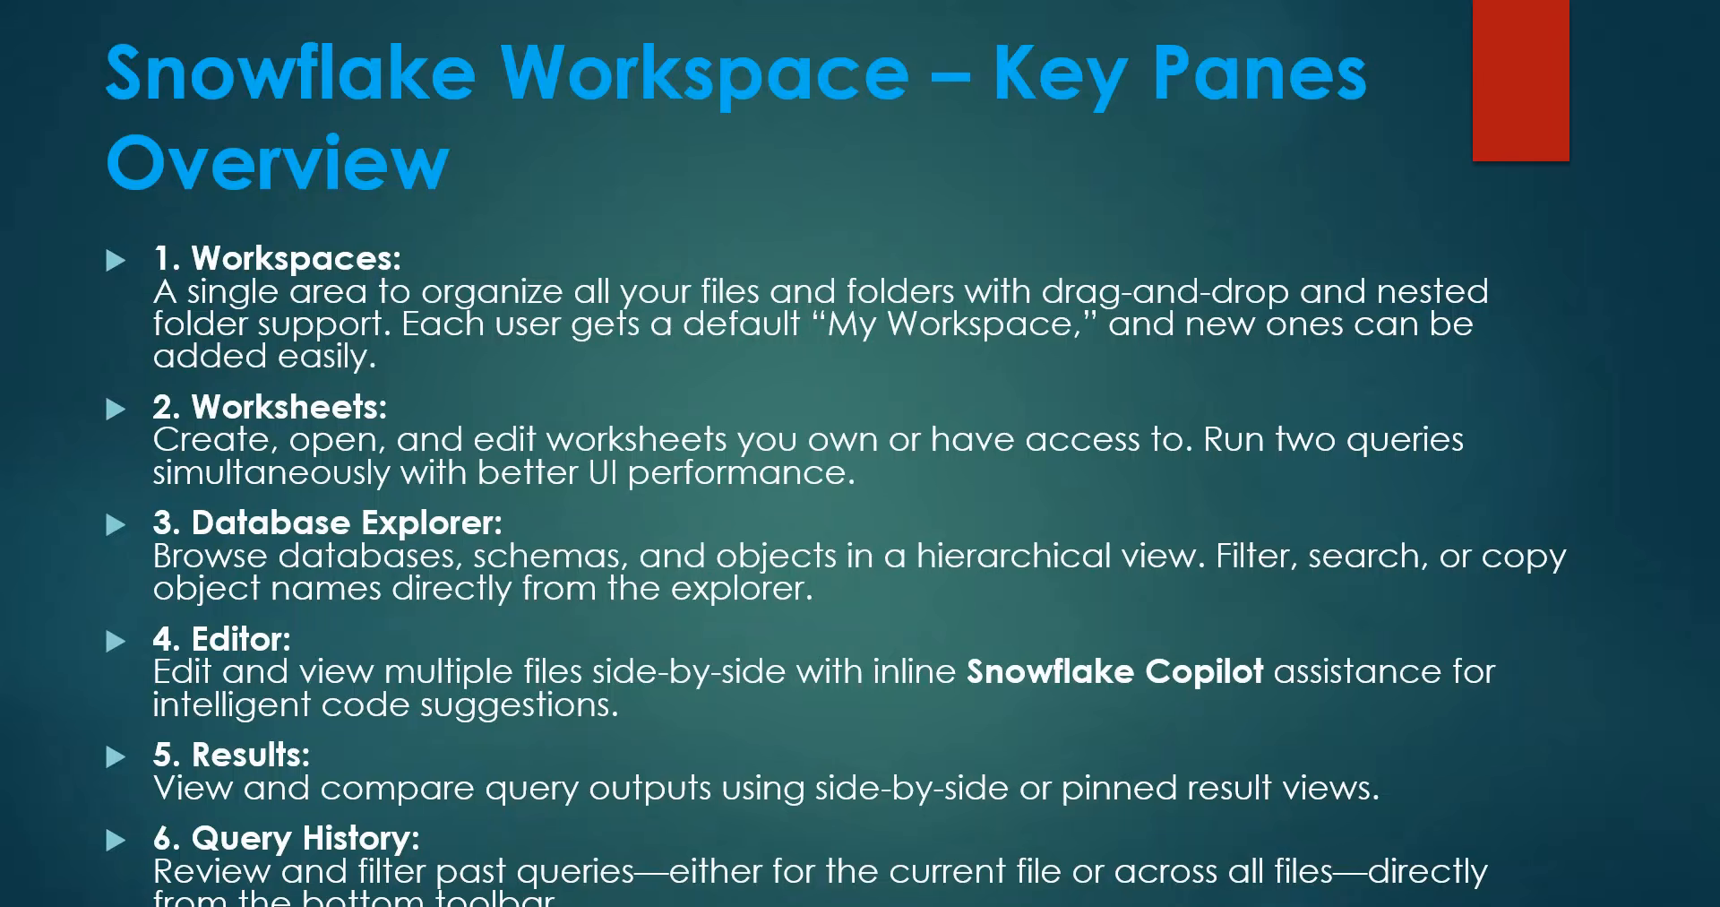
key("Right")
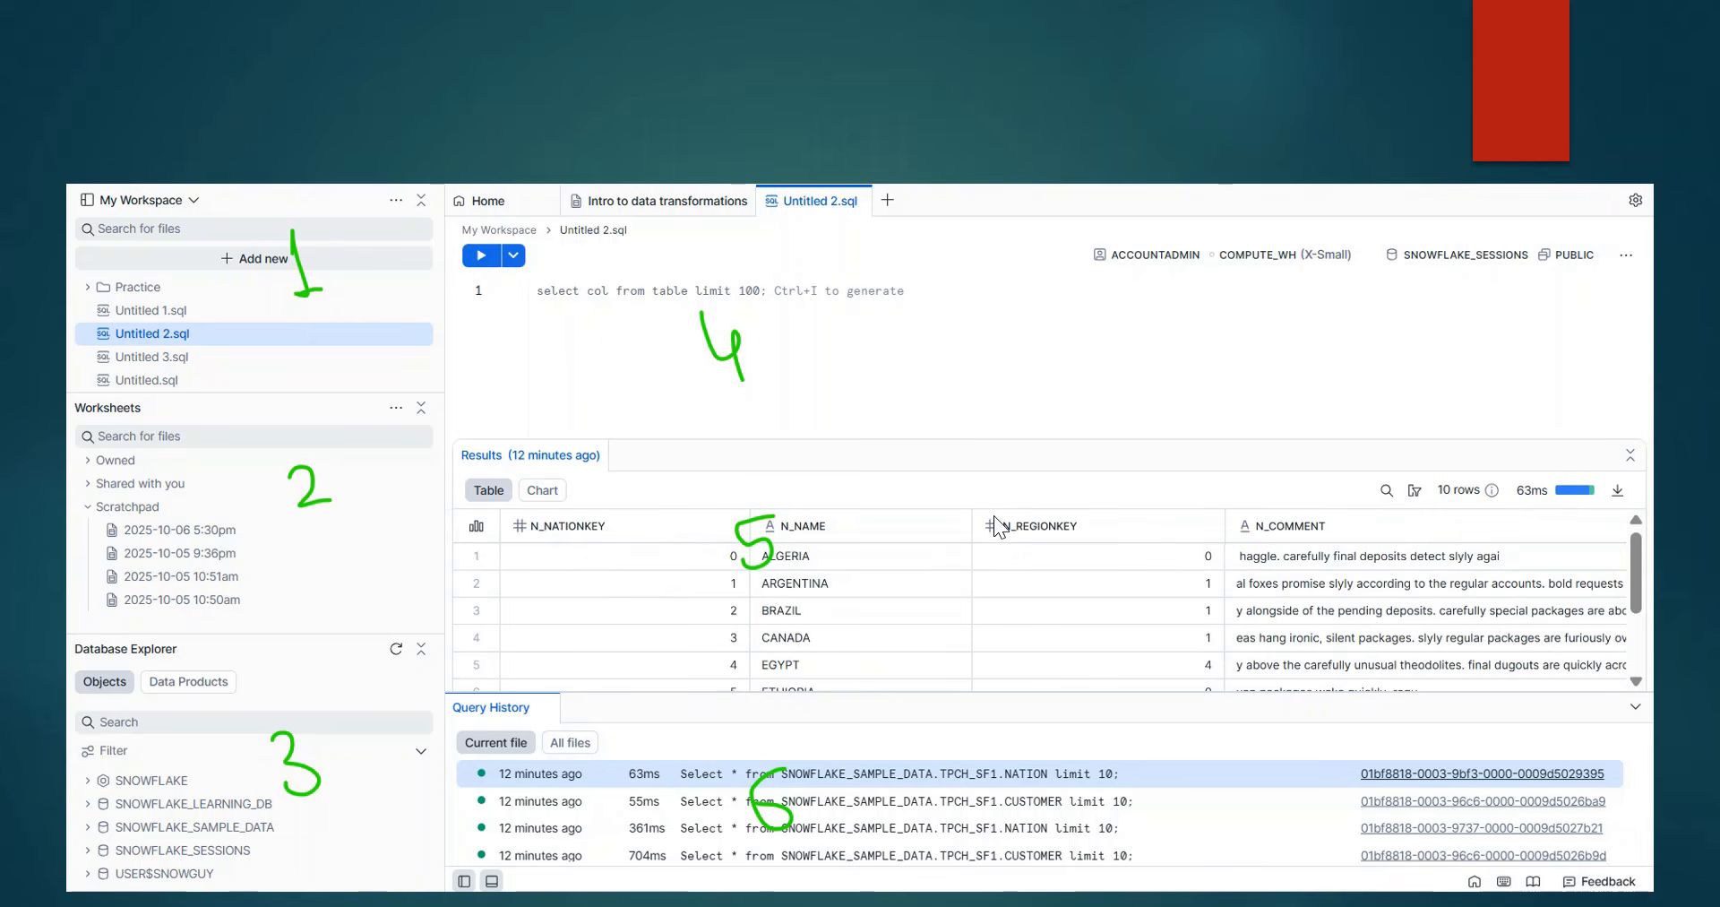
- Switch to Snowflake in the browser and create a new SQL file in My Workspace
key("alt+Tab")
key("alt+Tab")
key("alt+Tab")
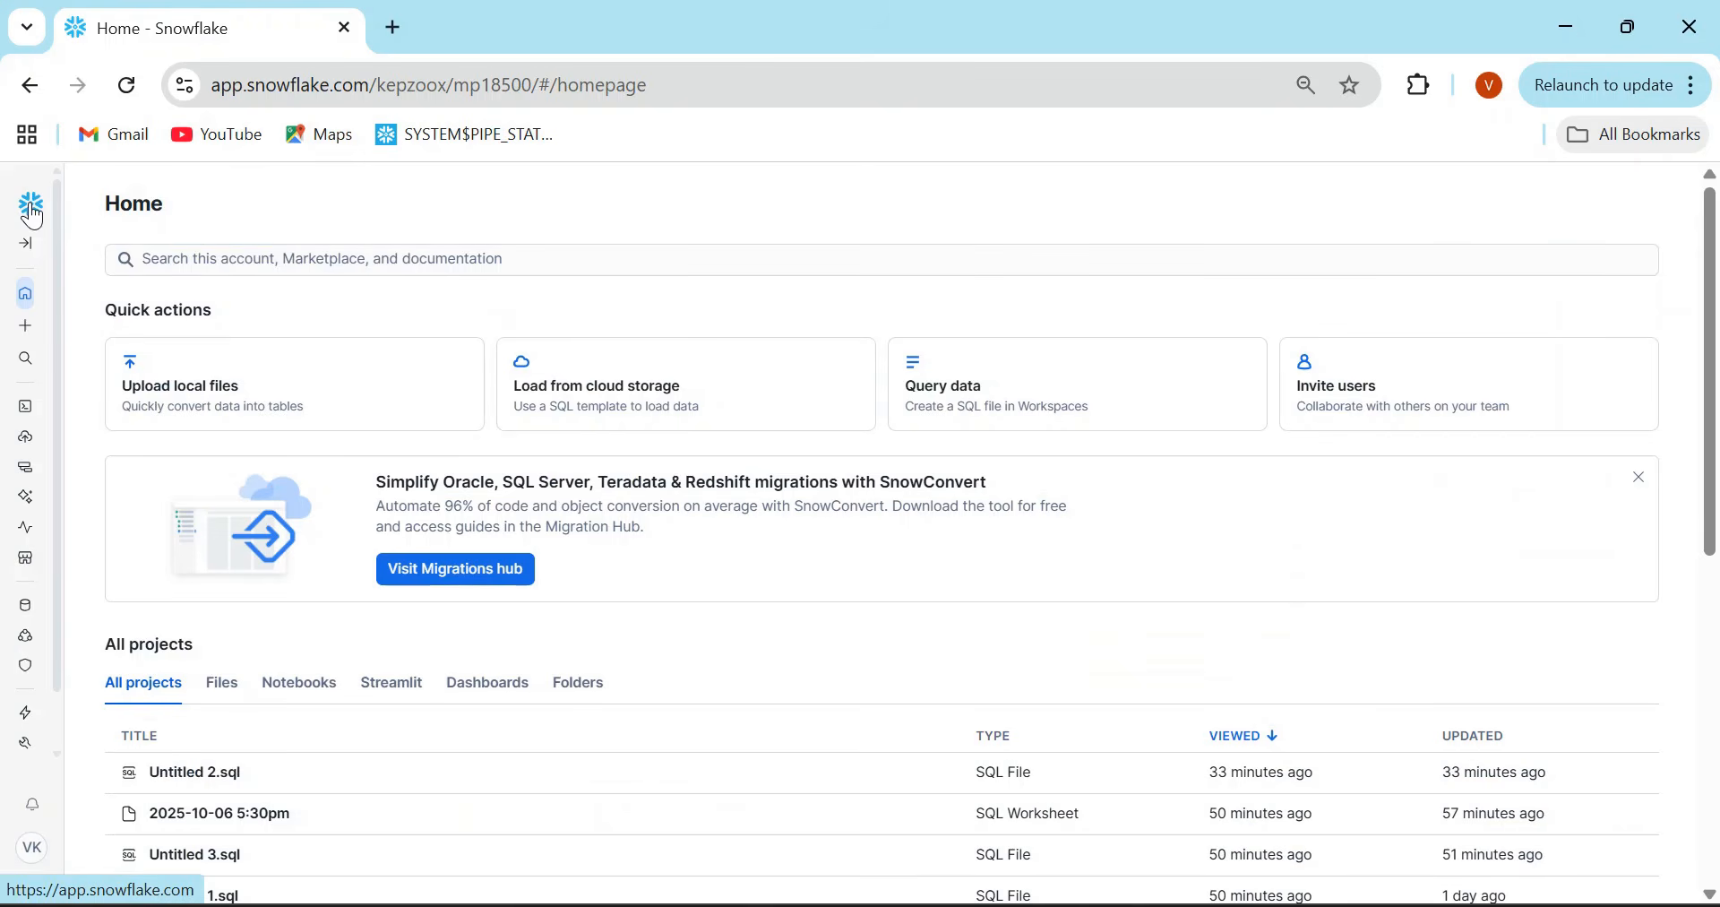
left_click(27, 244)
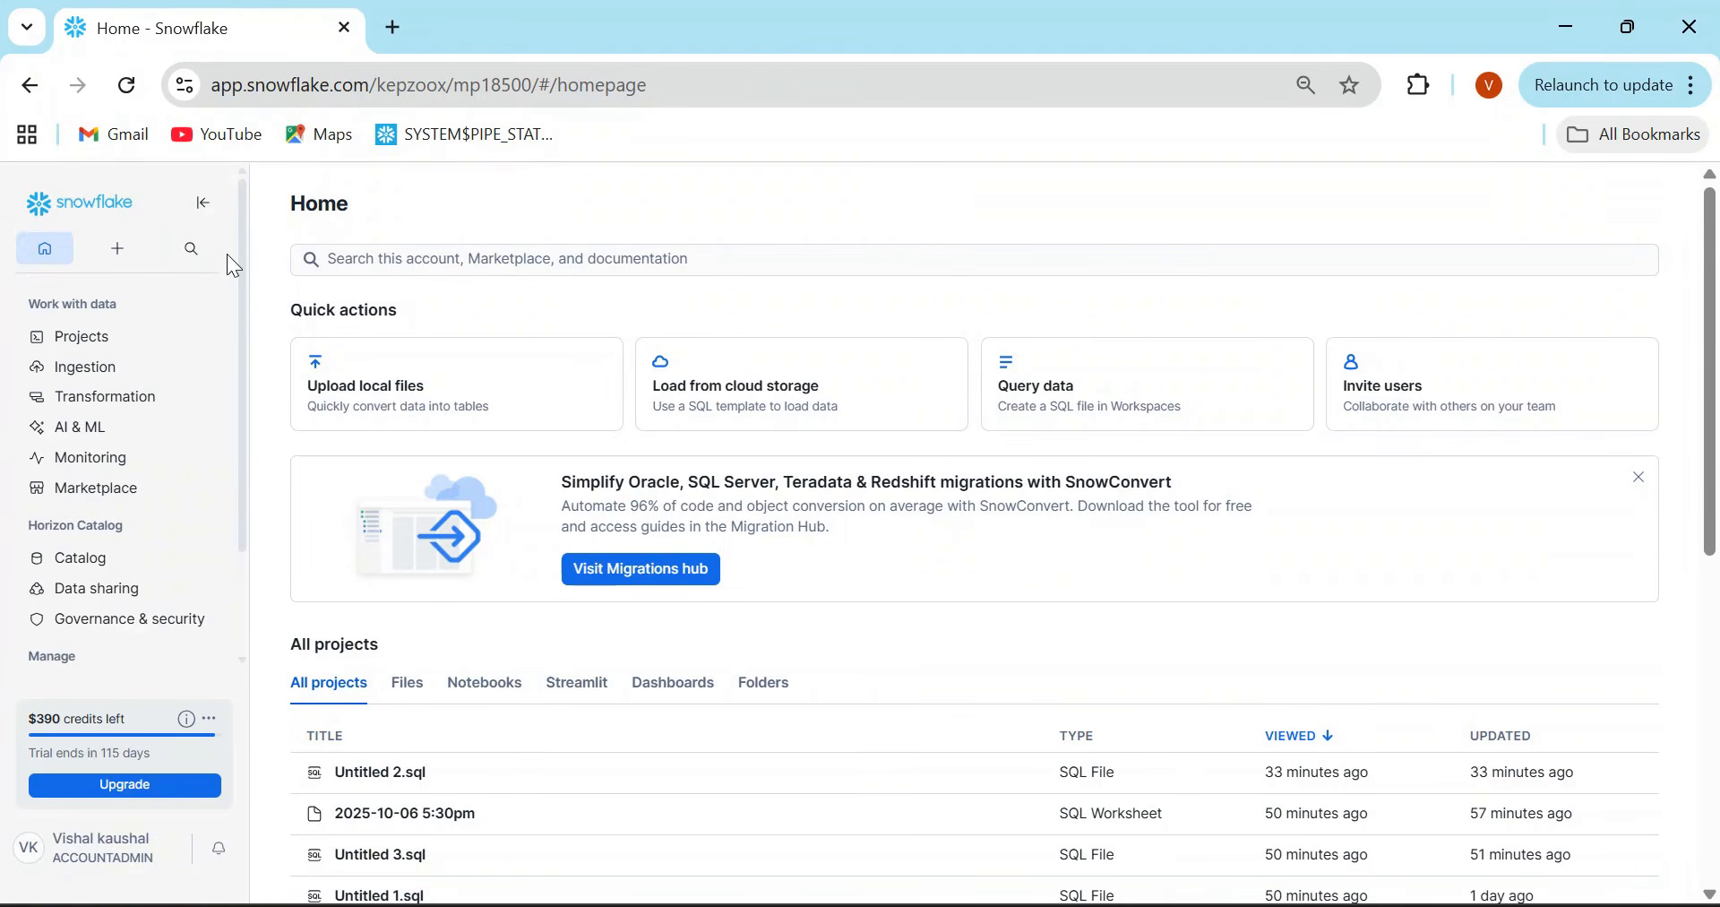
left_click(116, 251)
left_click(100, 294)
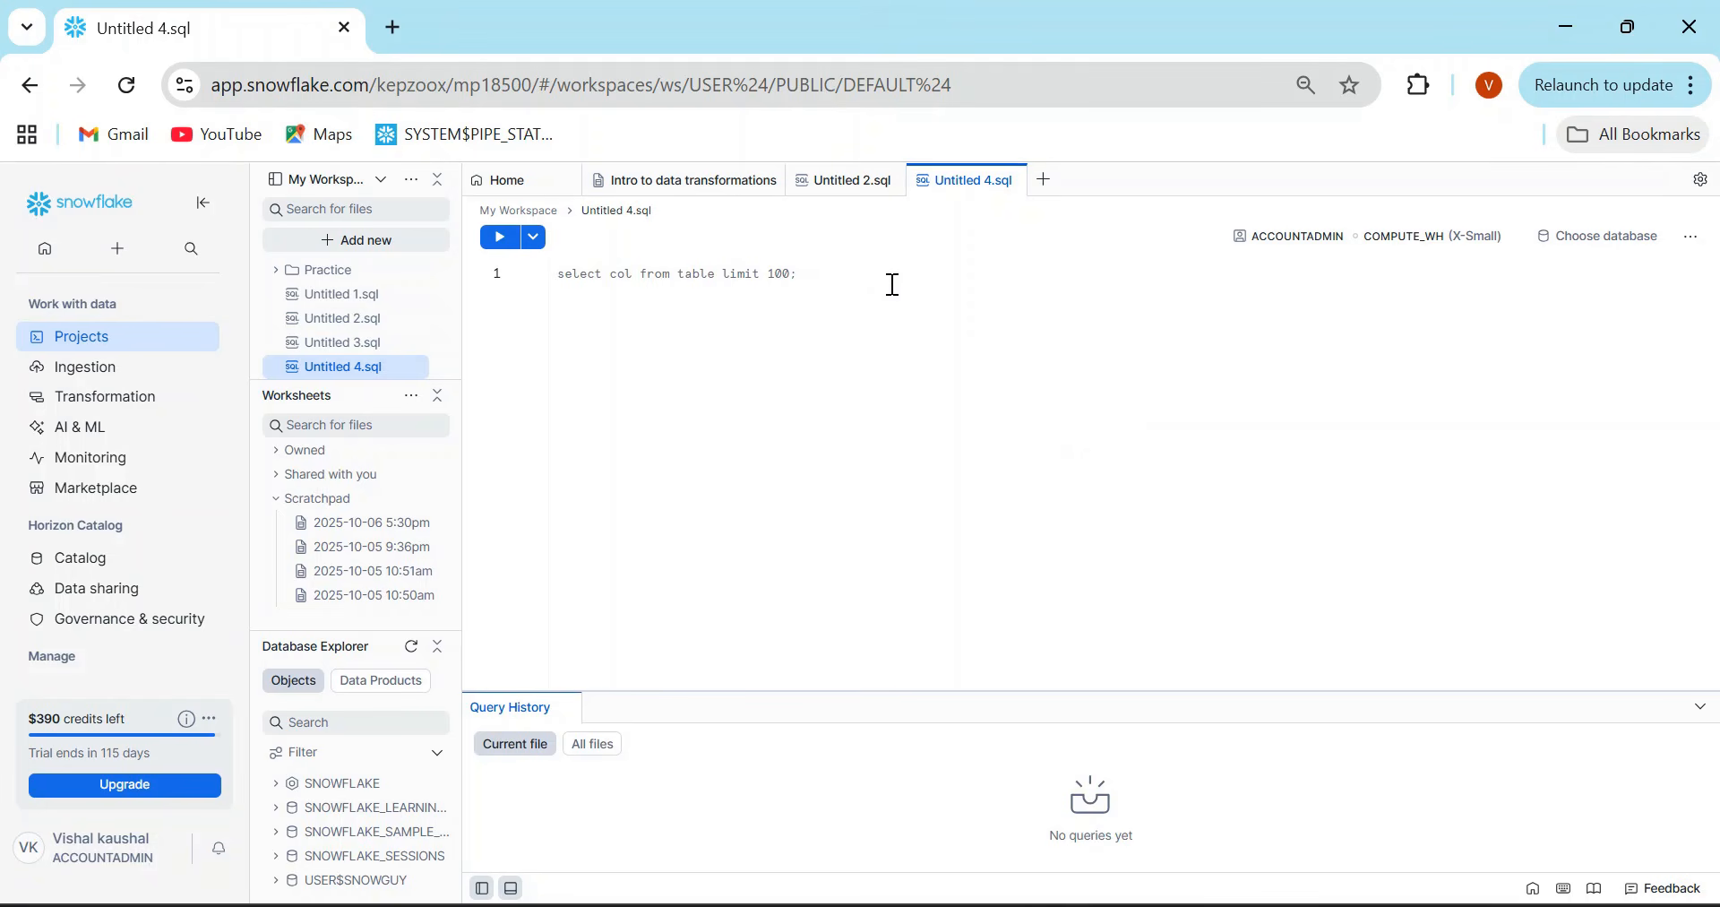
- Turn Workspaces as the account's default SQL editor on and off again in the general settings, and return to the new SQL file
left_click(152, 858)
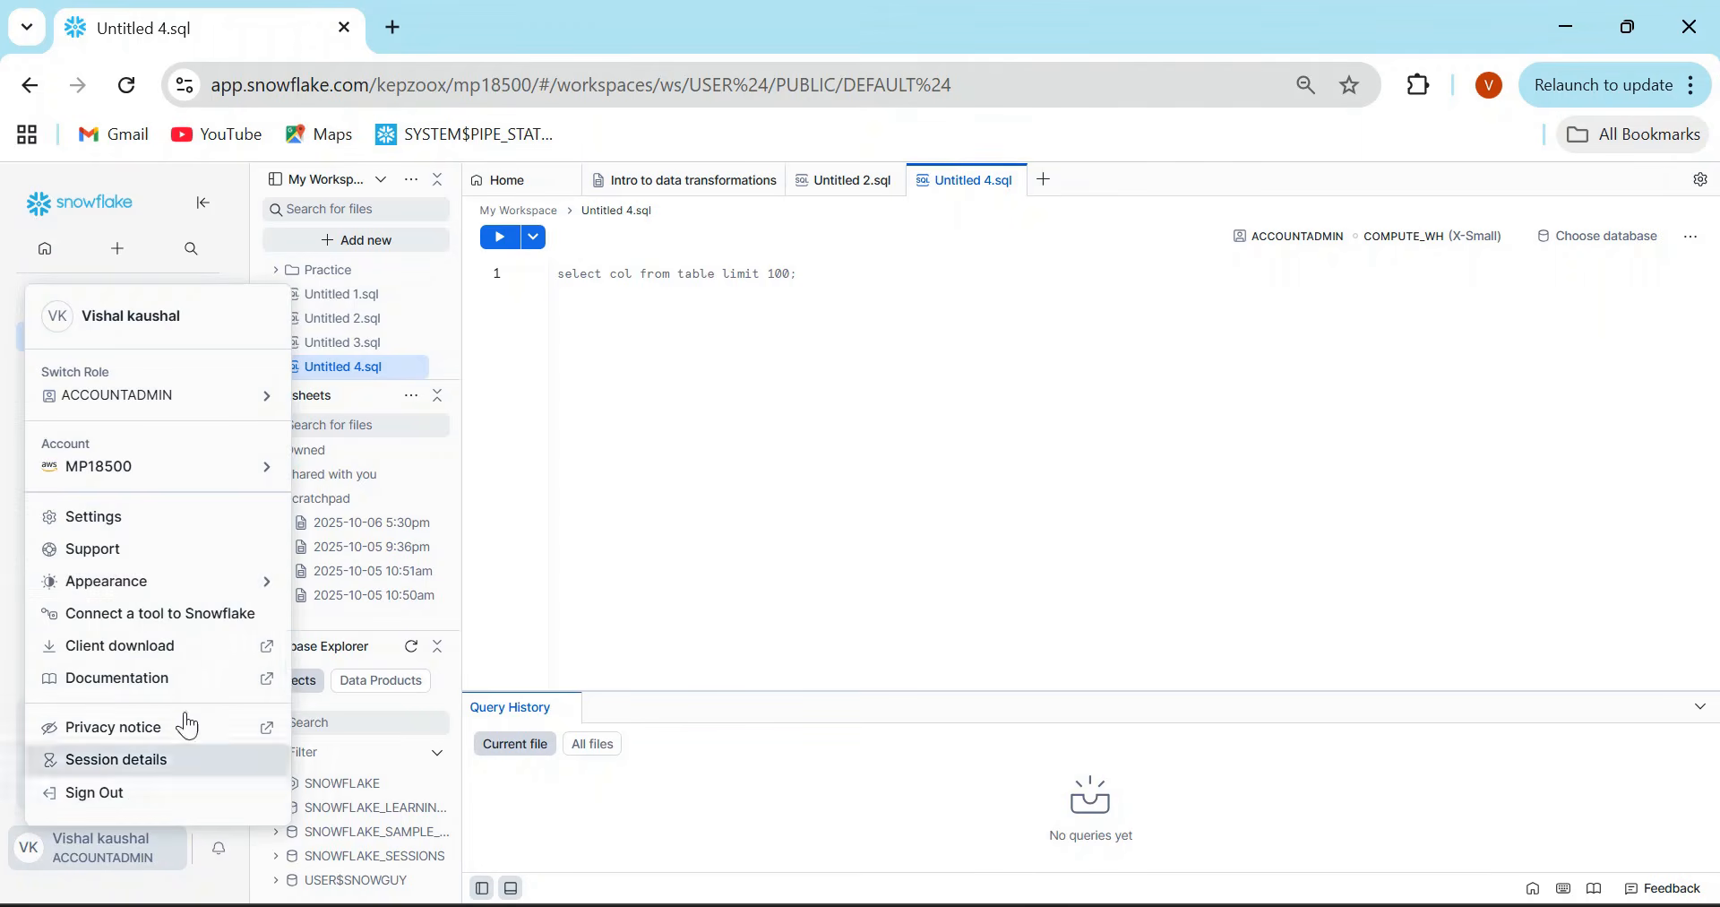
left_click(121, 527)
left_click(331, 330)
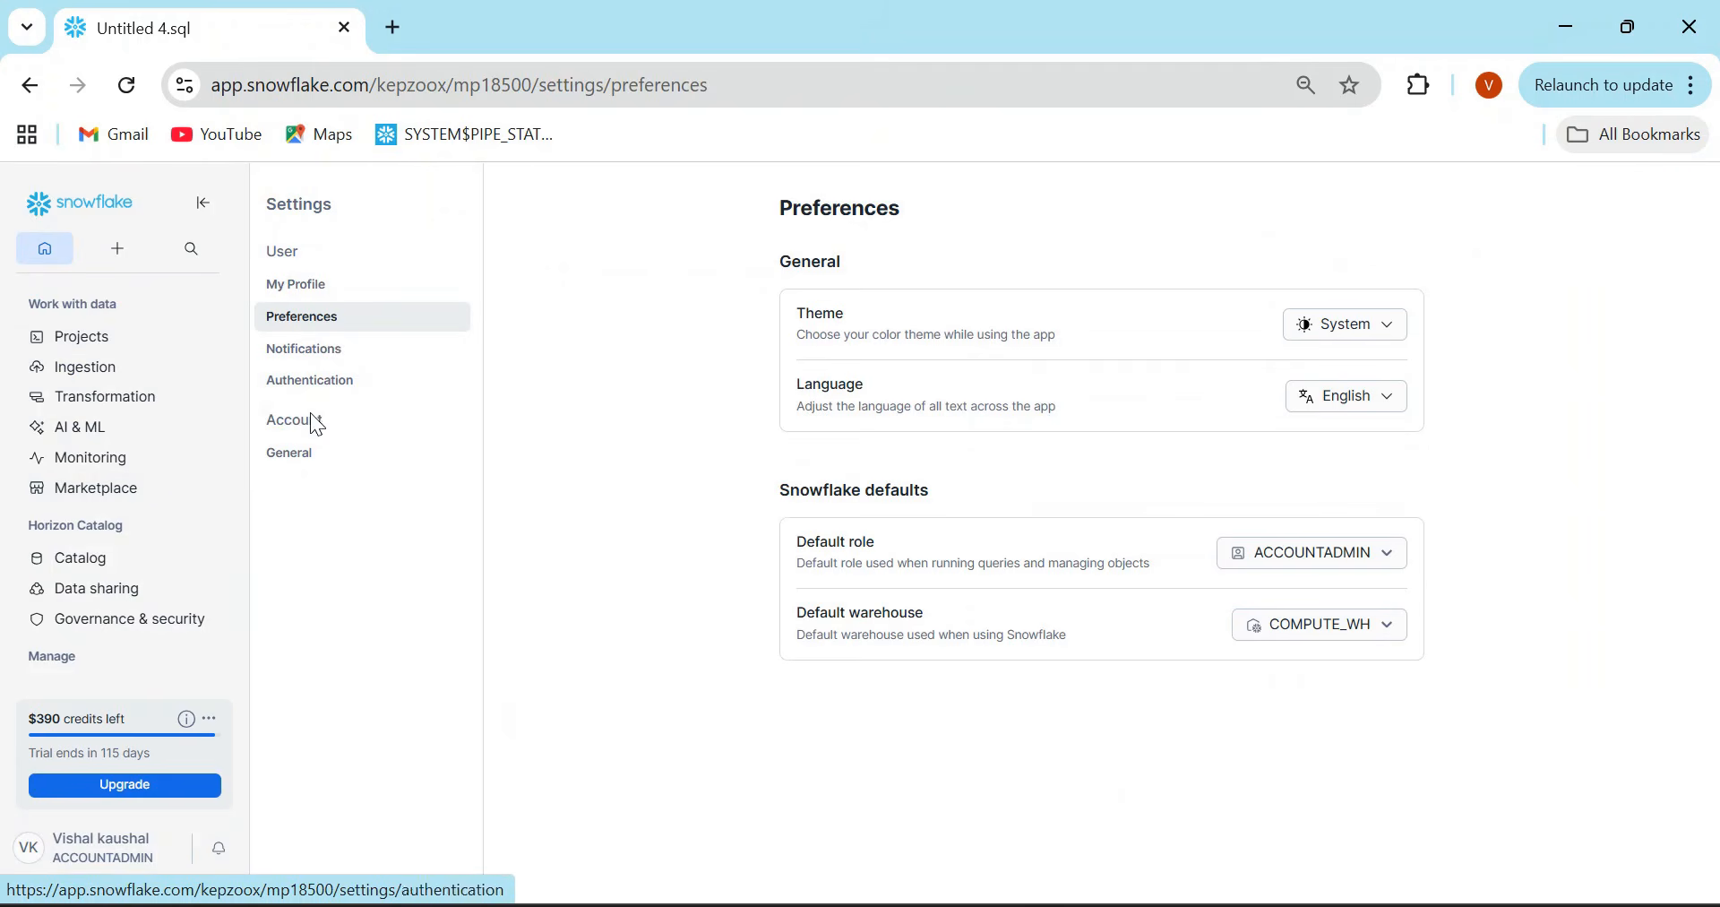
left_click(307, 465)
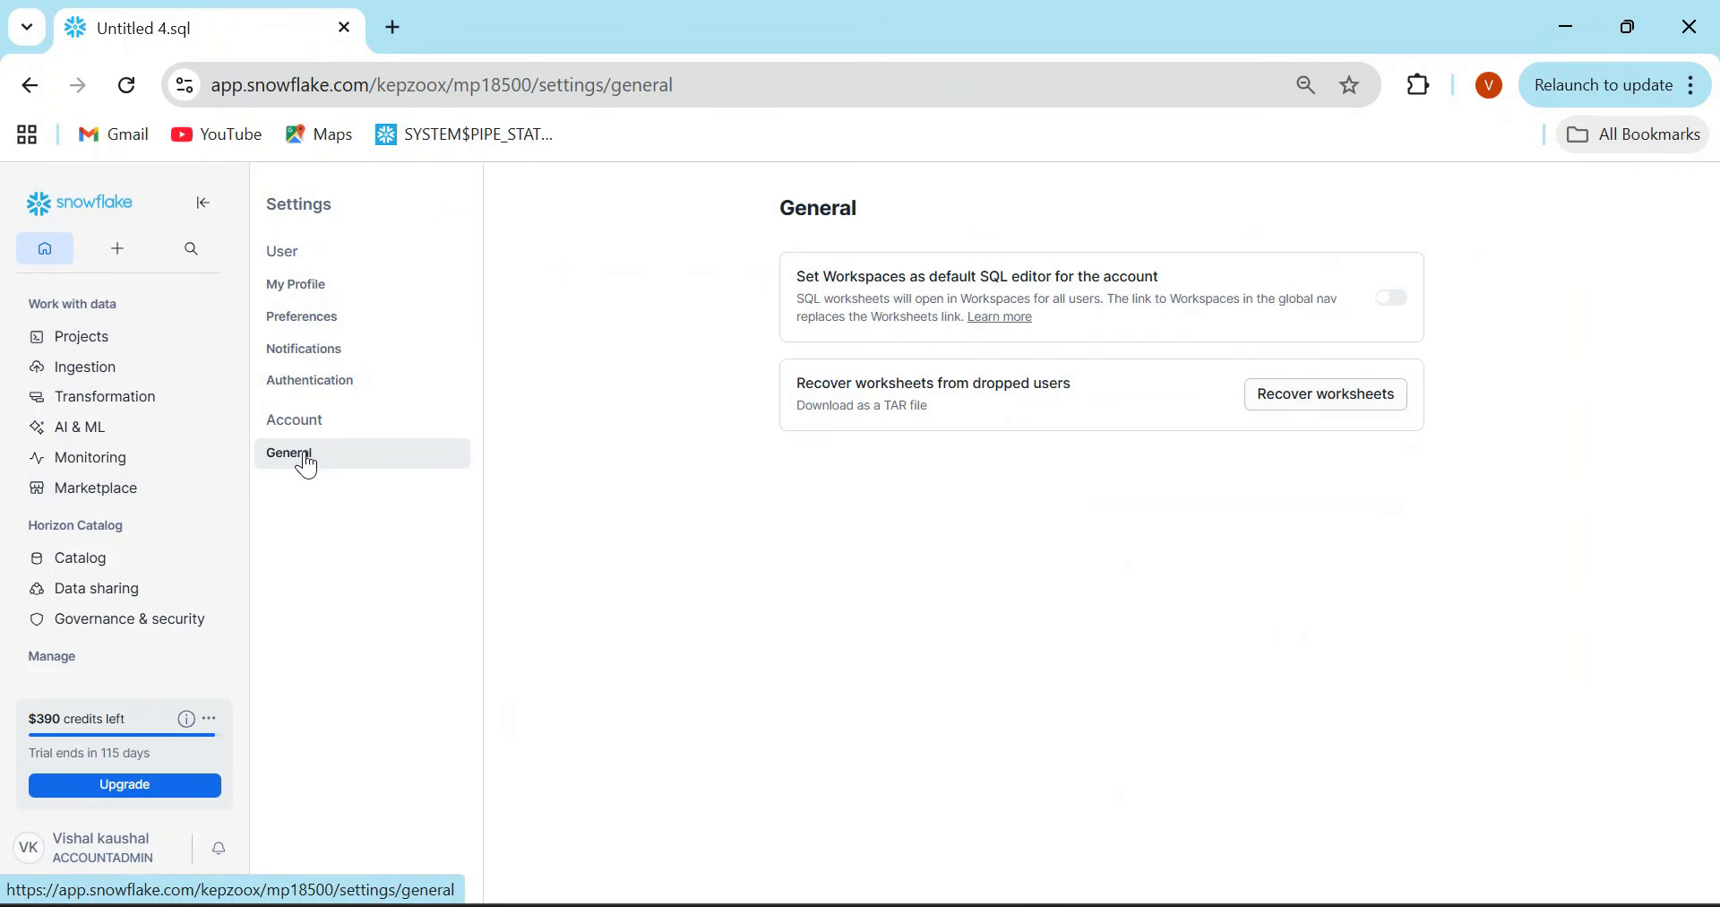
left_click(1396, 300)
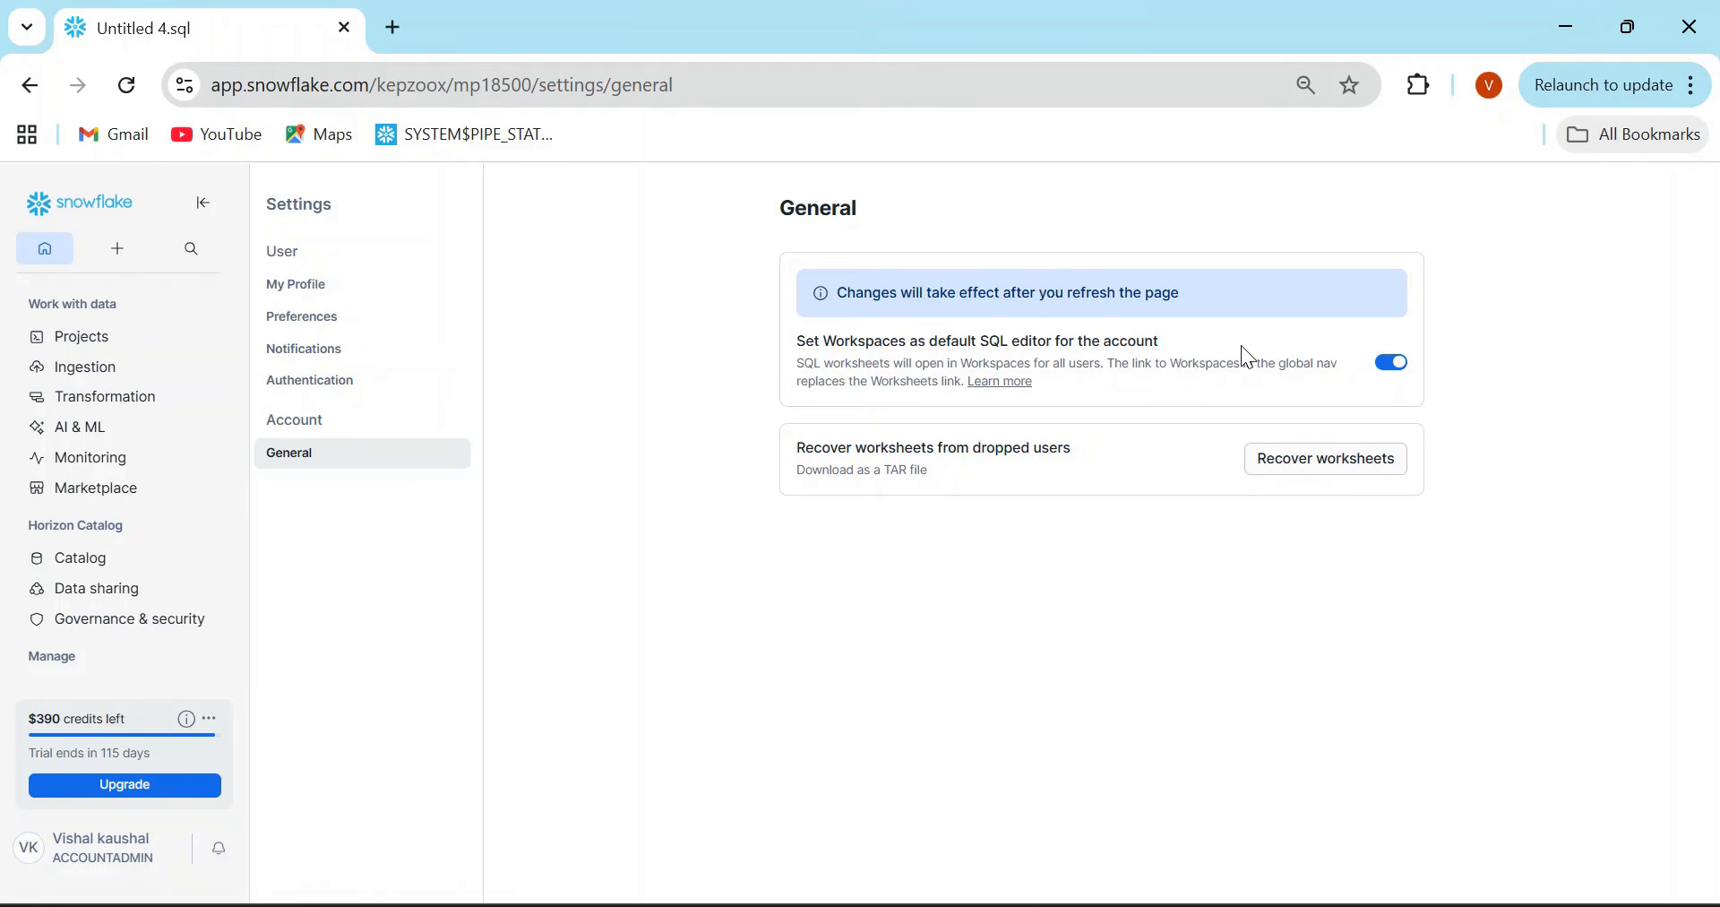
left_click(1394, 369)
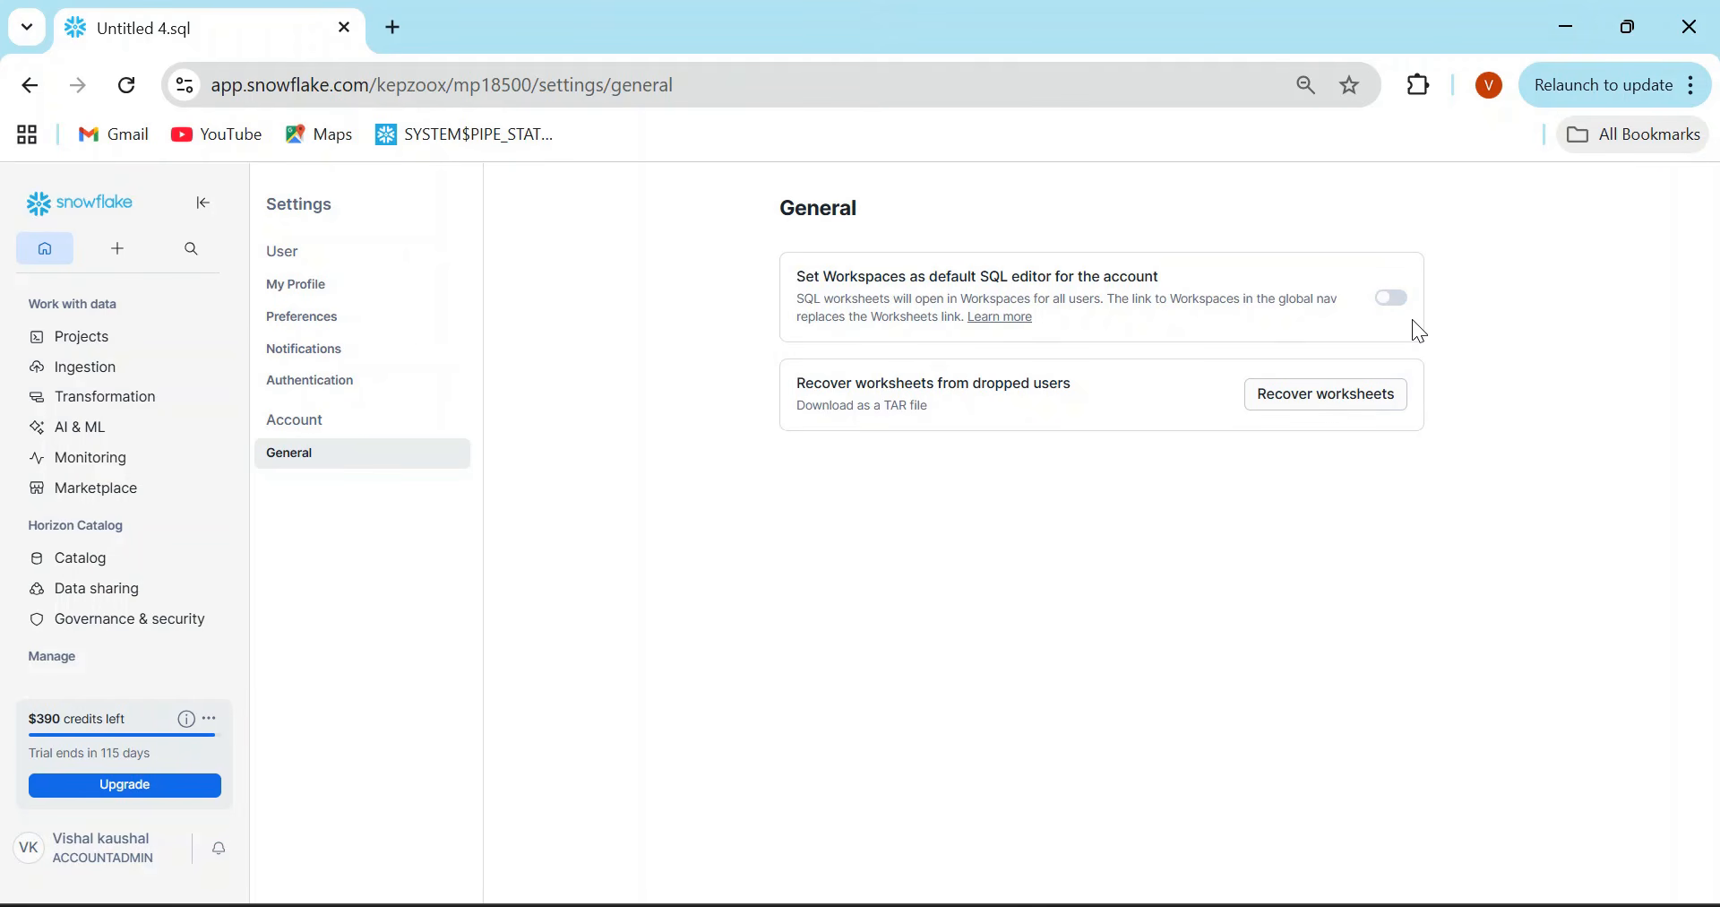
left_click(38, 90)
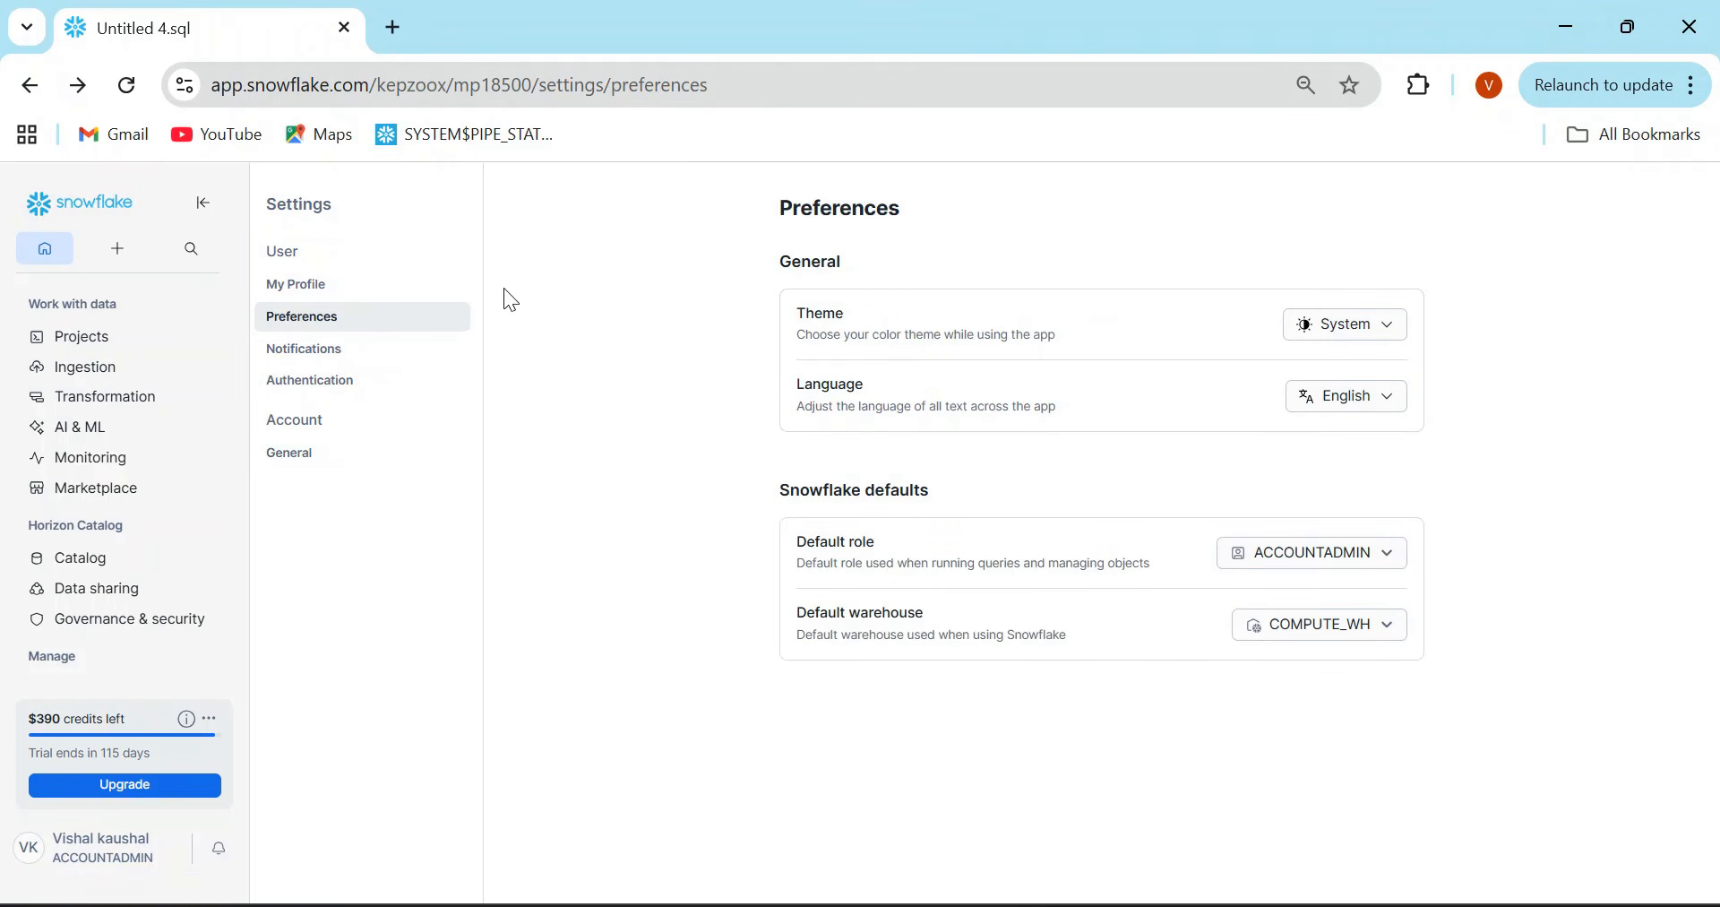
left_click(31, 87)
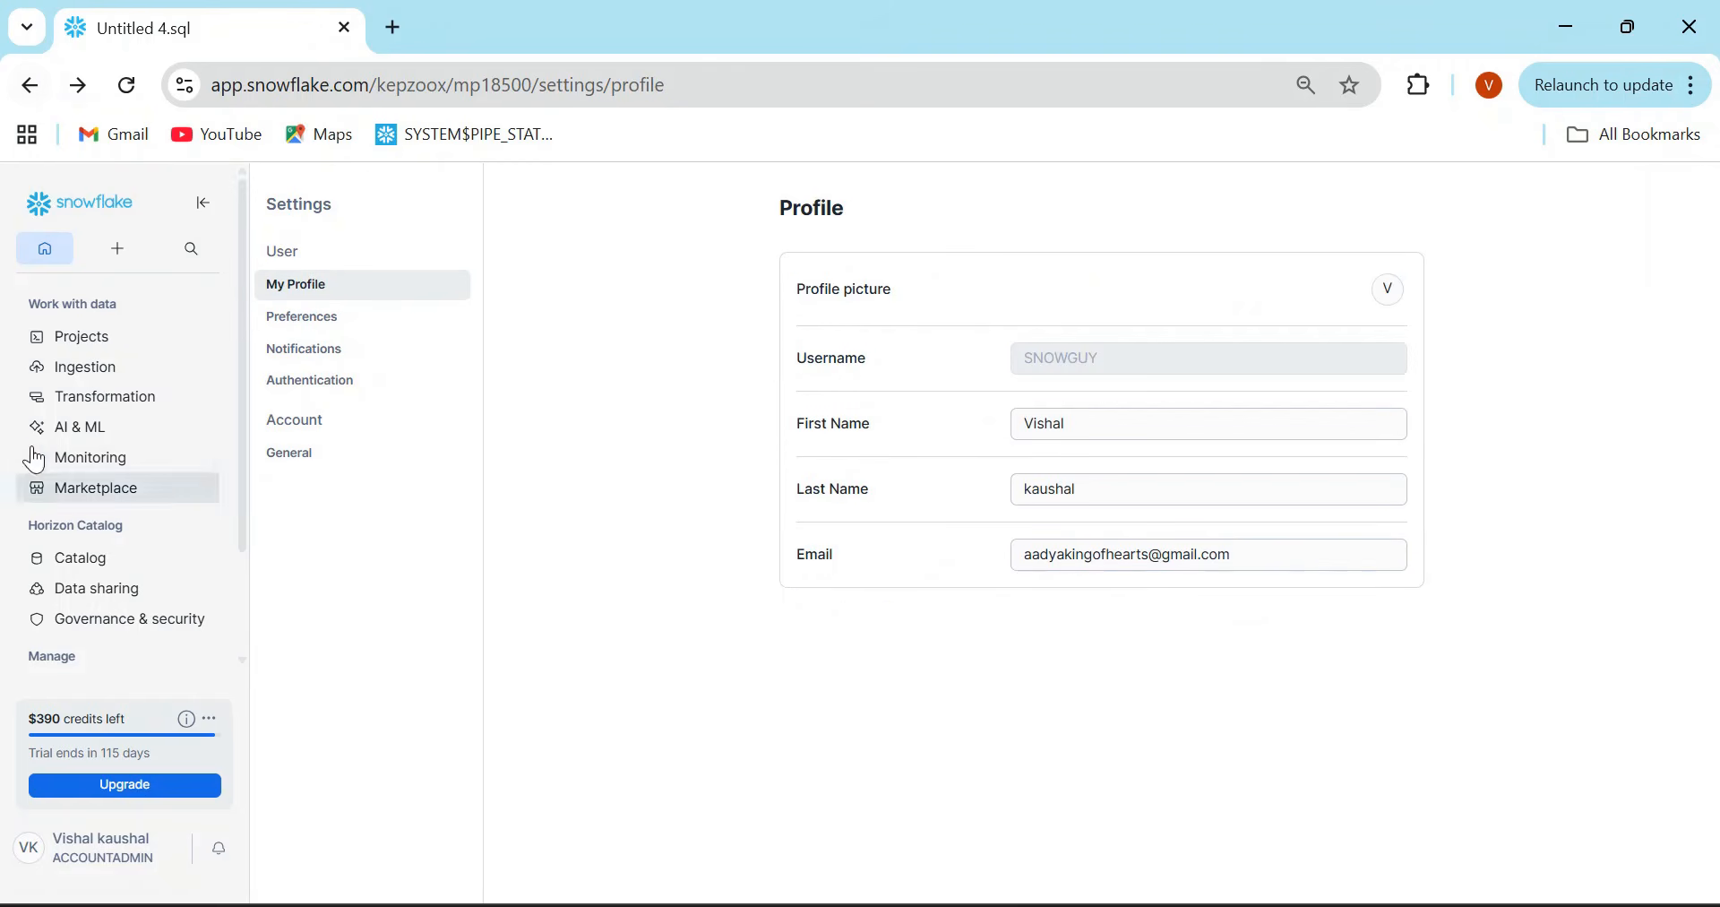
left_click(104, 338)
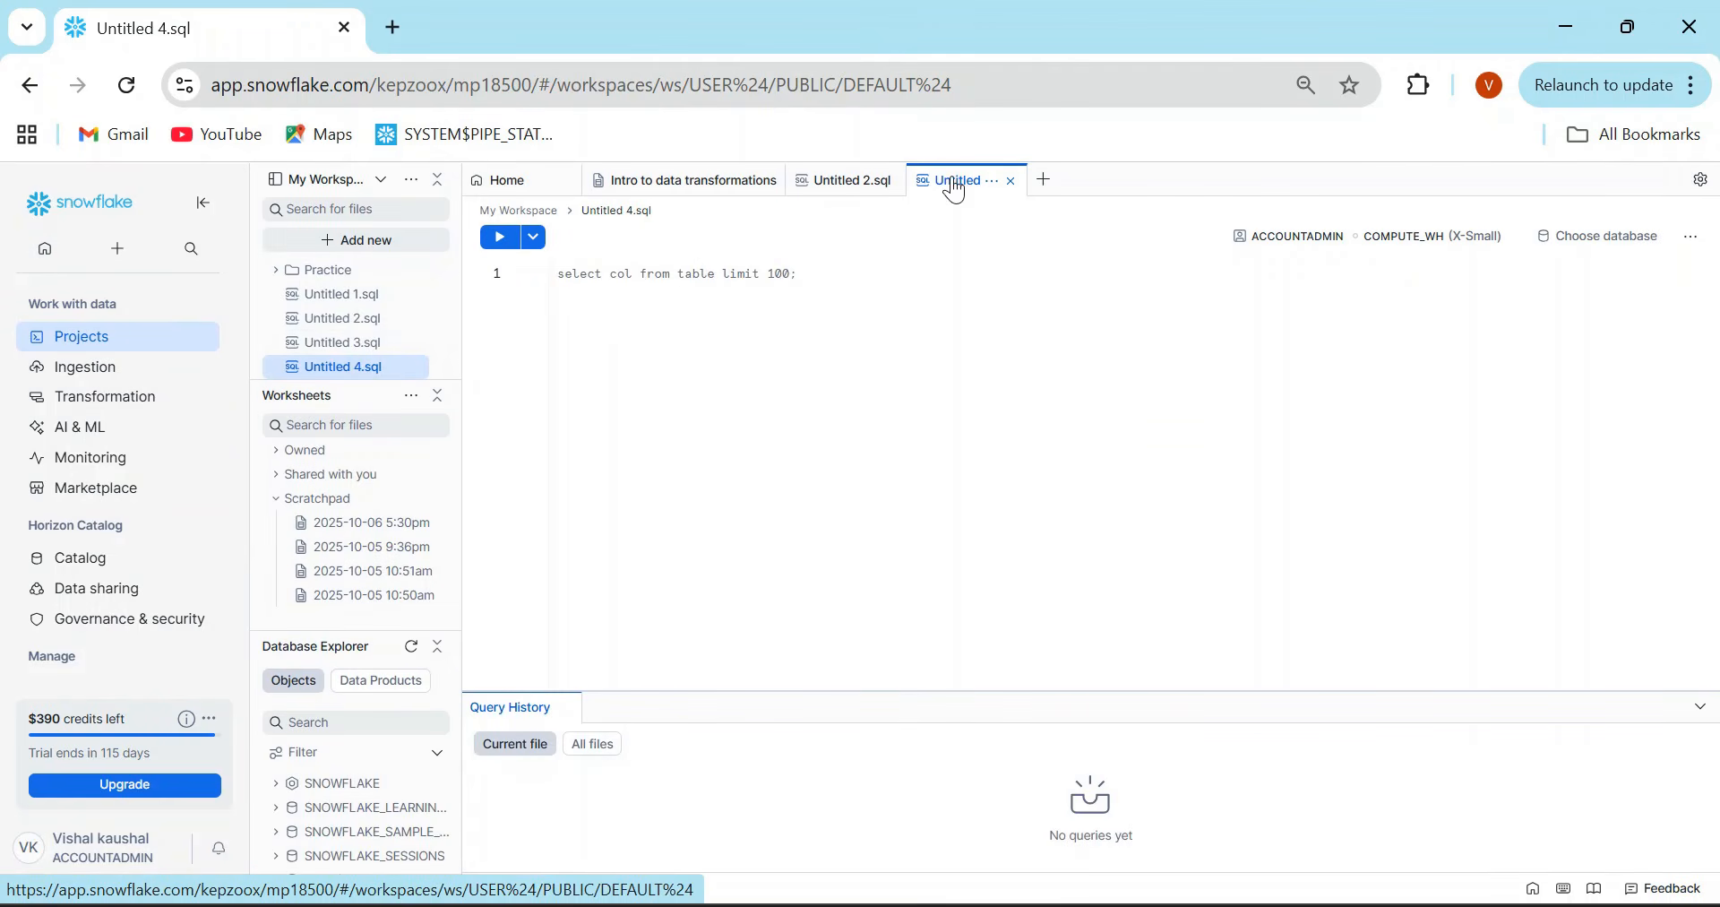
- Rename the new SQL file Untitled 4.sql as PRactice.sql
double_click(956, 183)
type("PRactice.sql")
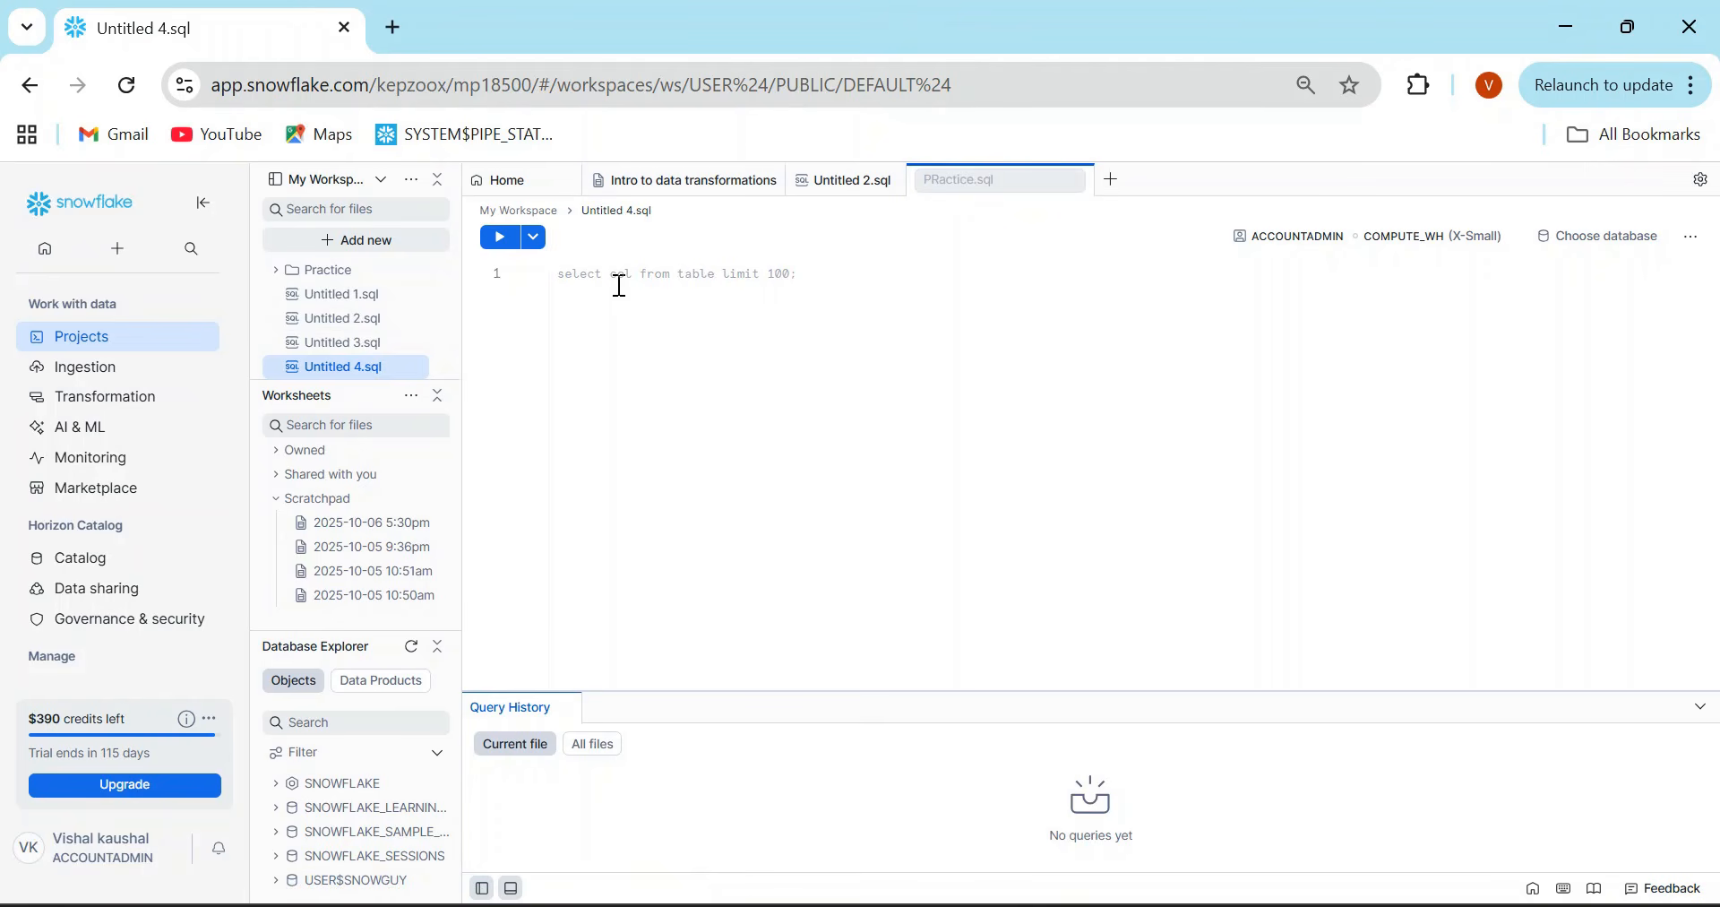
key("Return")
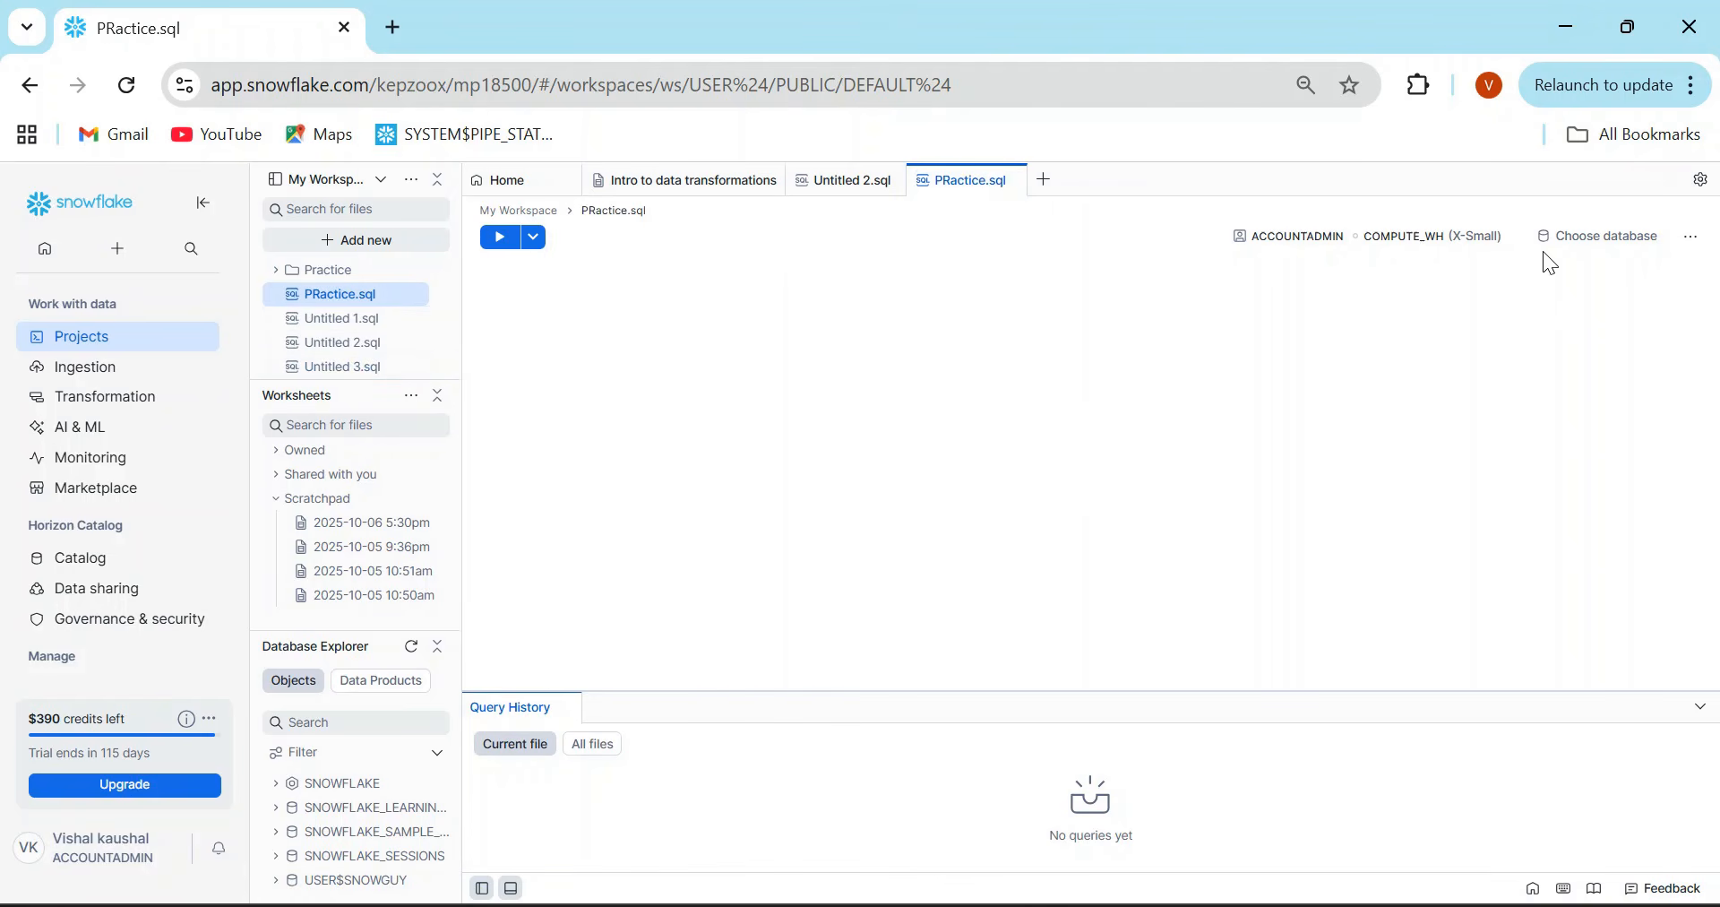
- Set the file's query context to the SNOWFLAKE_SAMPLE_DATA database and the TPCH_SF1 schema
left_click(1569, 247)
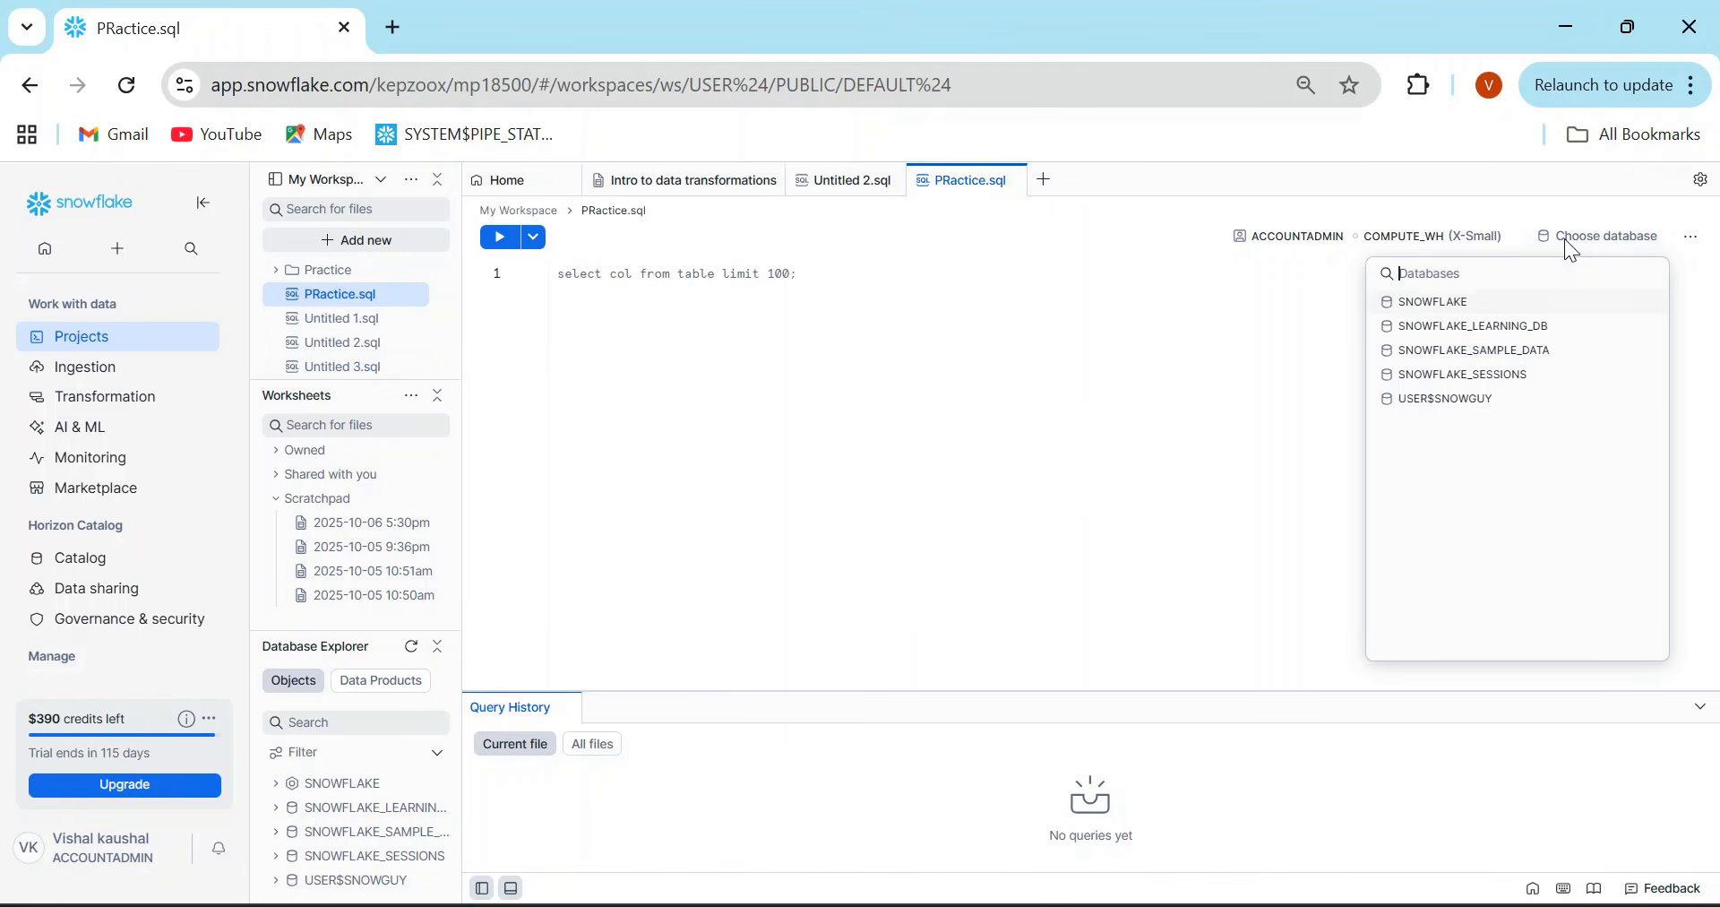
left_click(1488, 361)
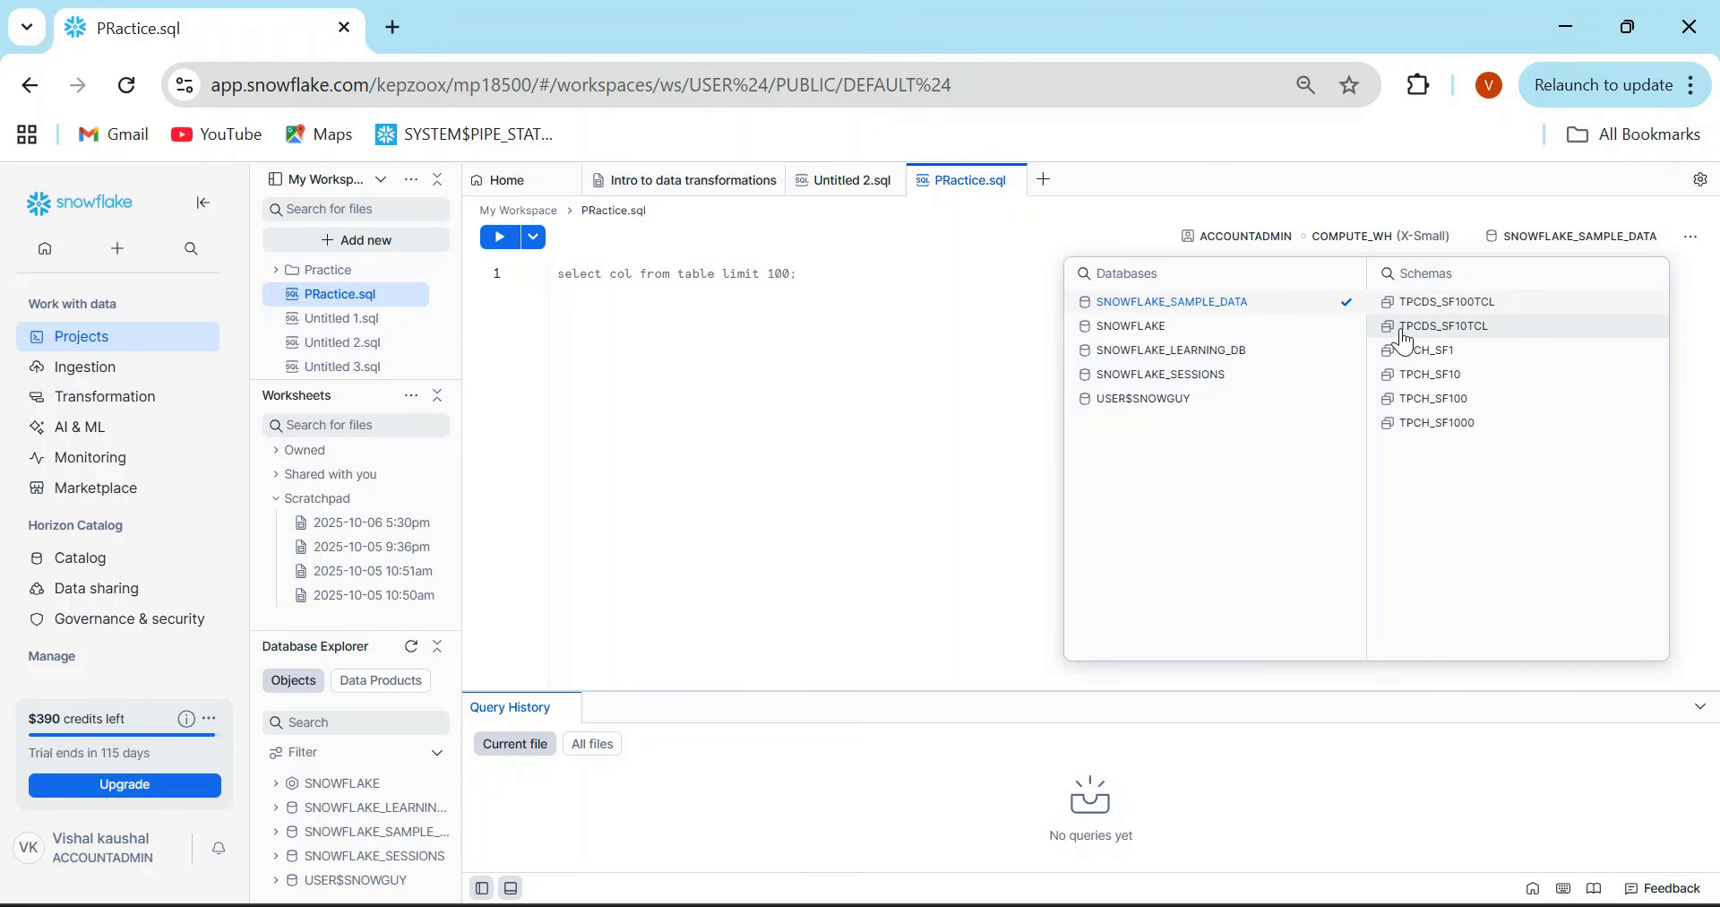
left_click(1464, 355)
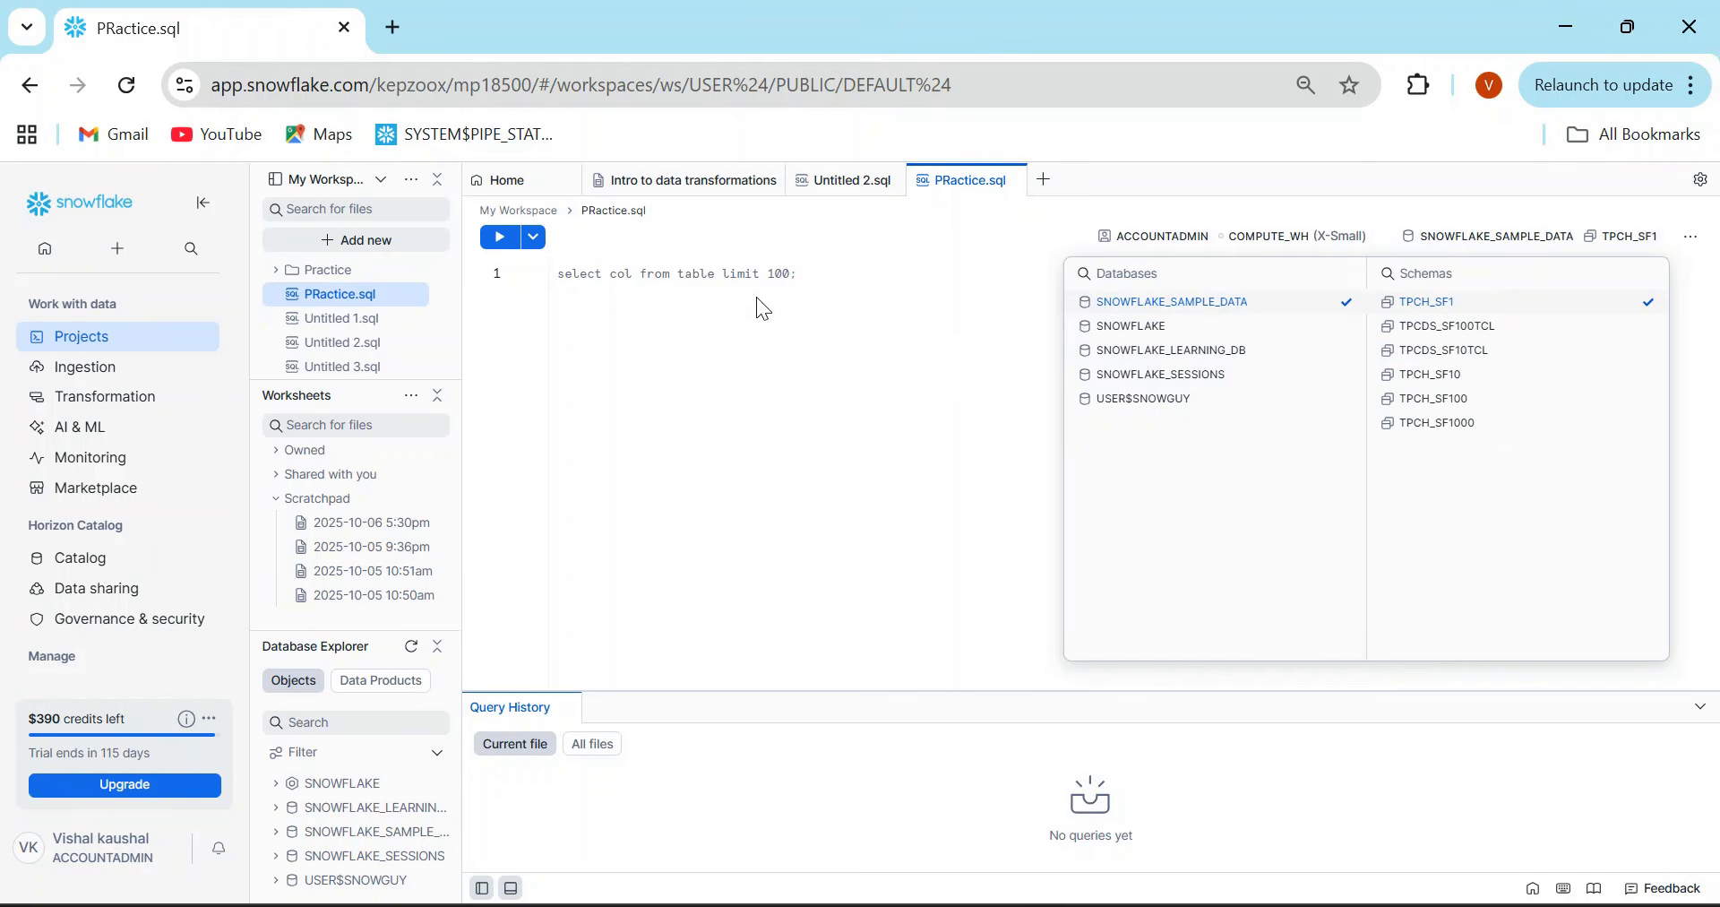
- Write the query "Select * from Customer;" in PRactice.sql and run it
left_click(711, 273)
type("Sele")
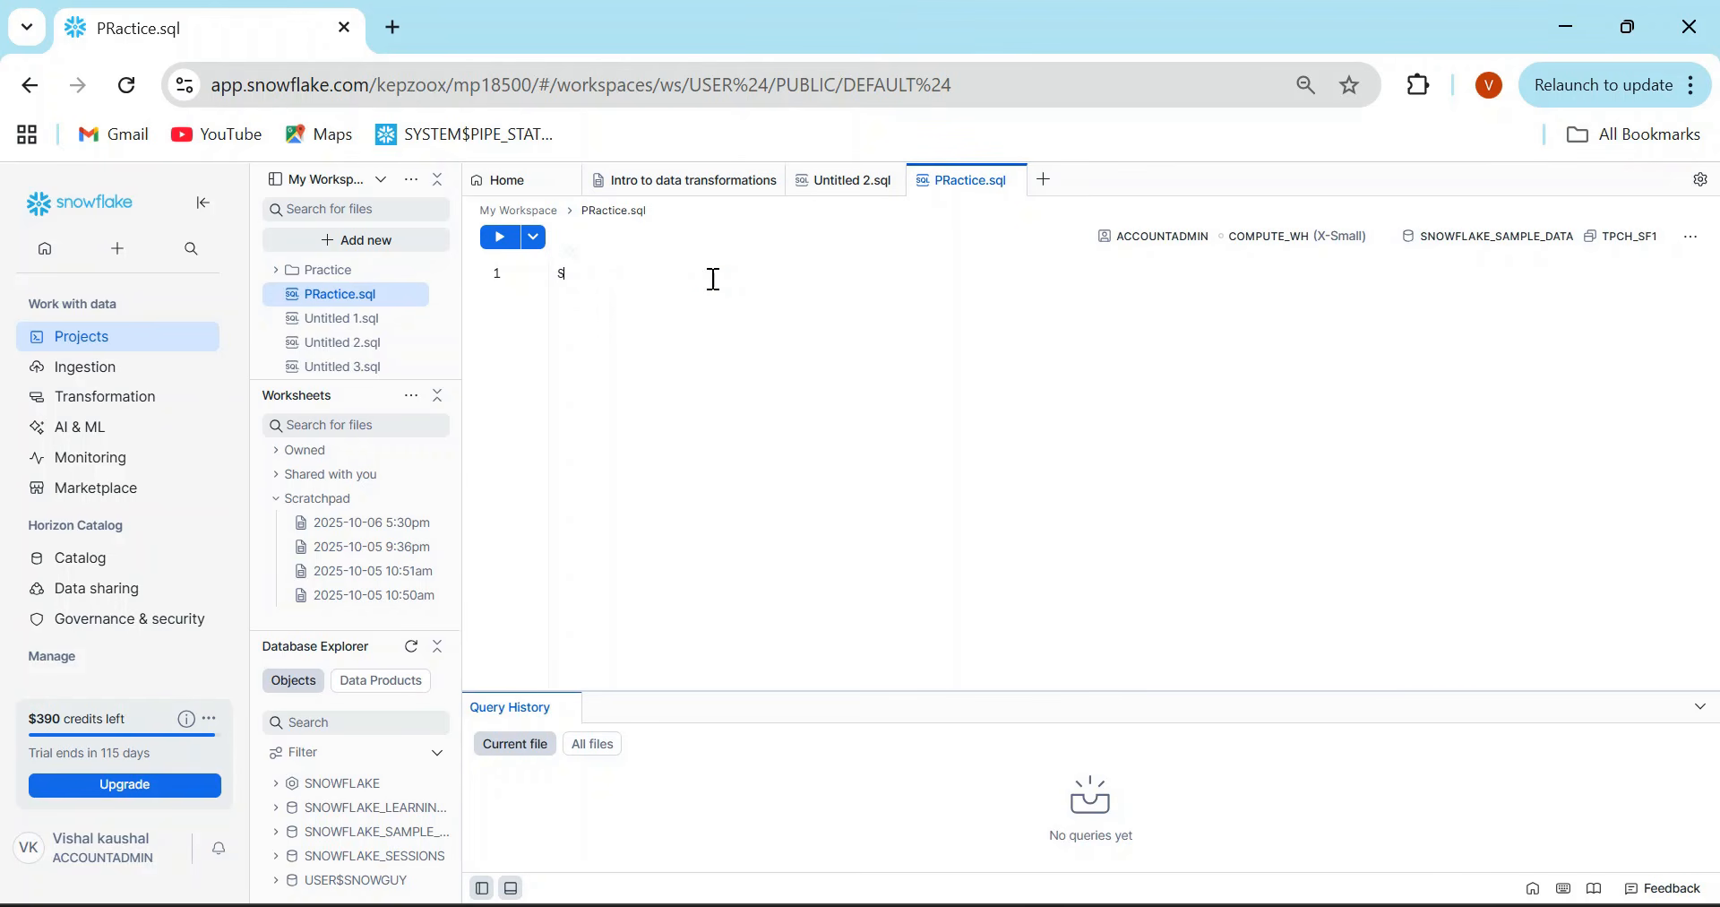
type("ct * from Snowfla")
key("BackSpace")
key("BackSpace")
key("BackSpace")
key("BackSpace")
key("BackSpace")
key("BackSpace")
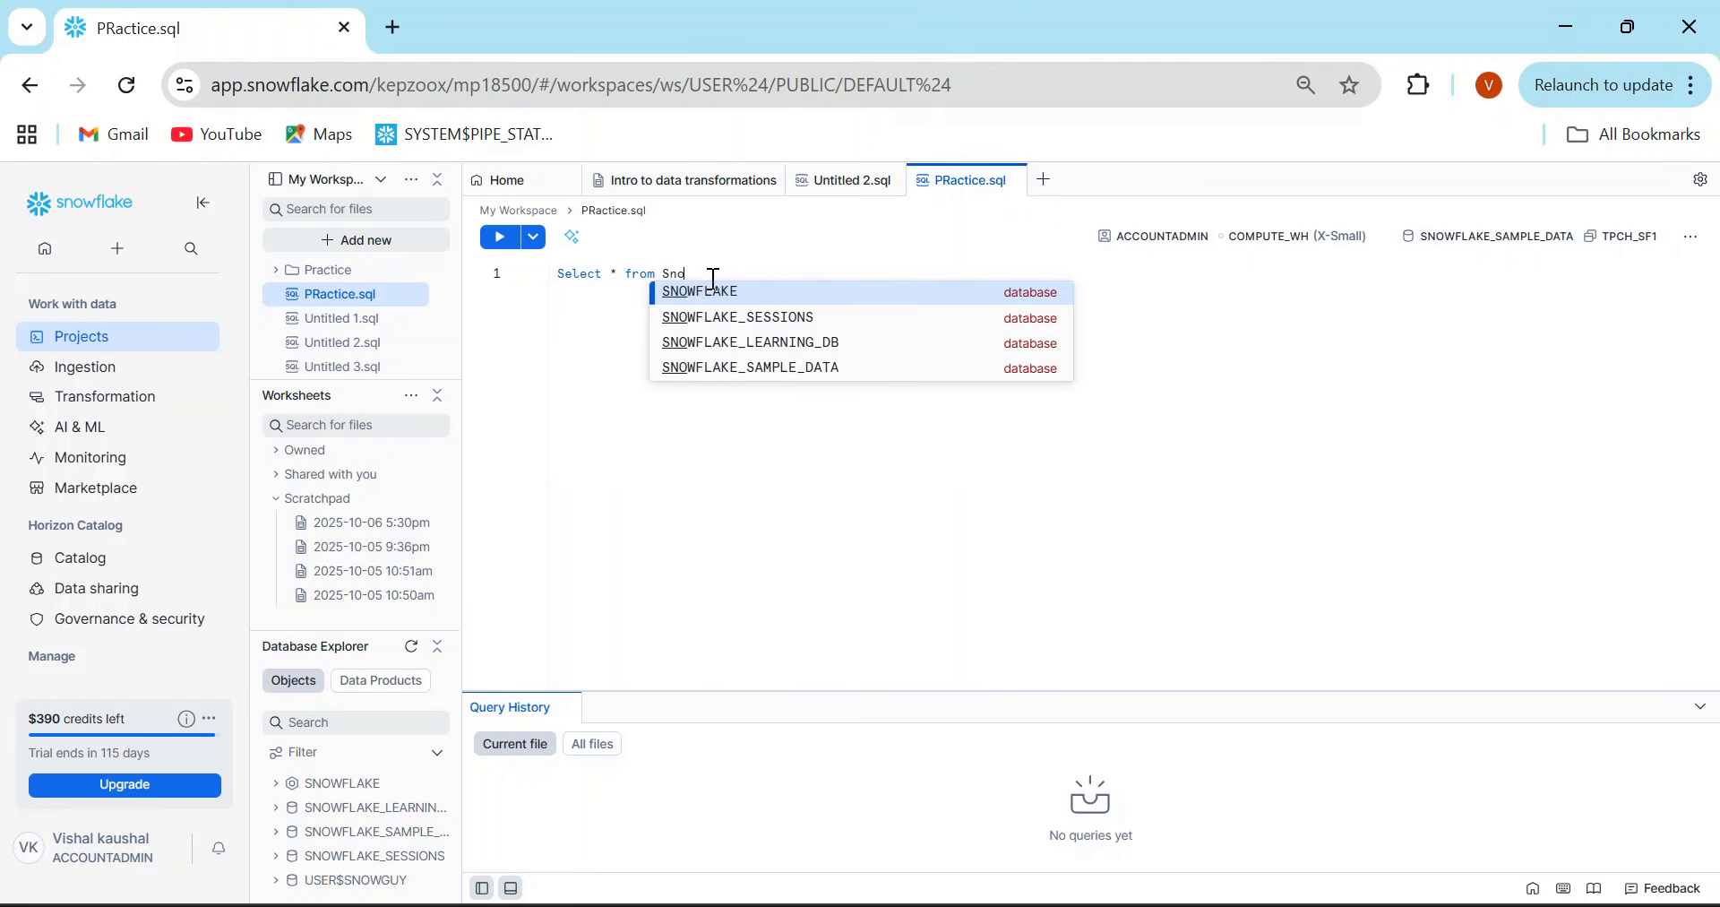
key("BackSpace")
type("Customer;")
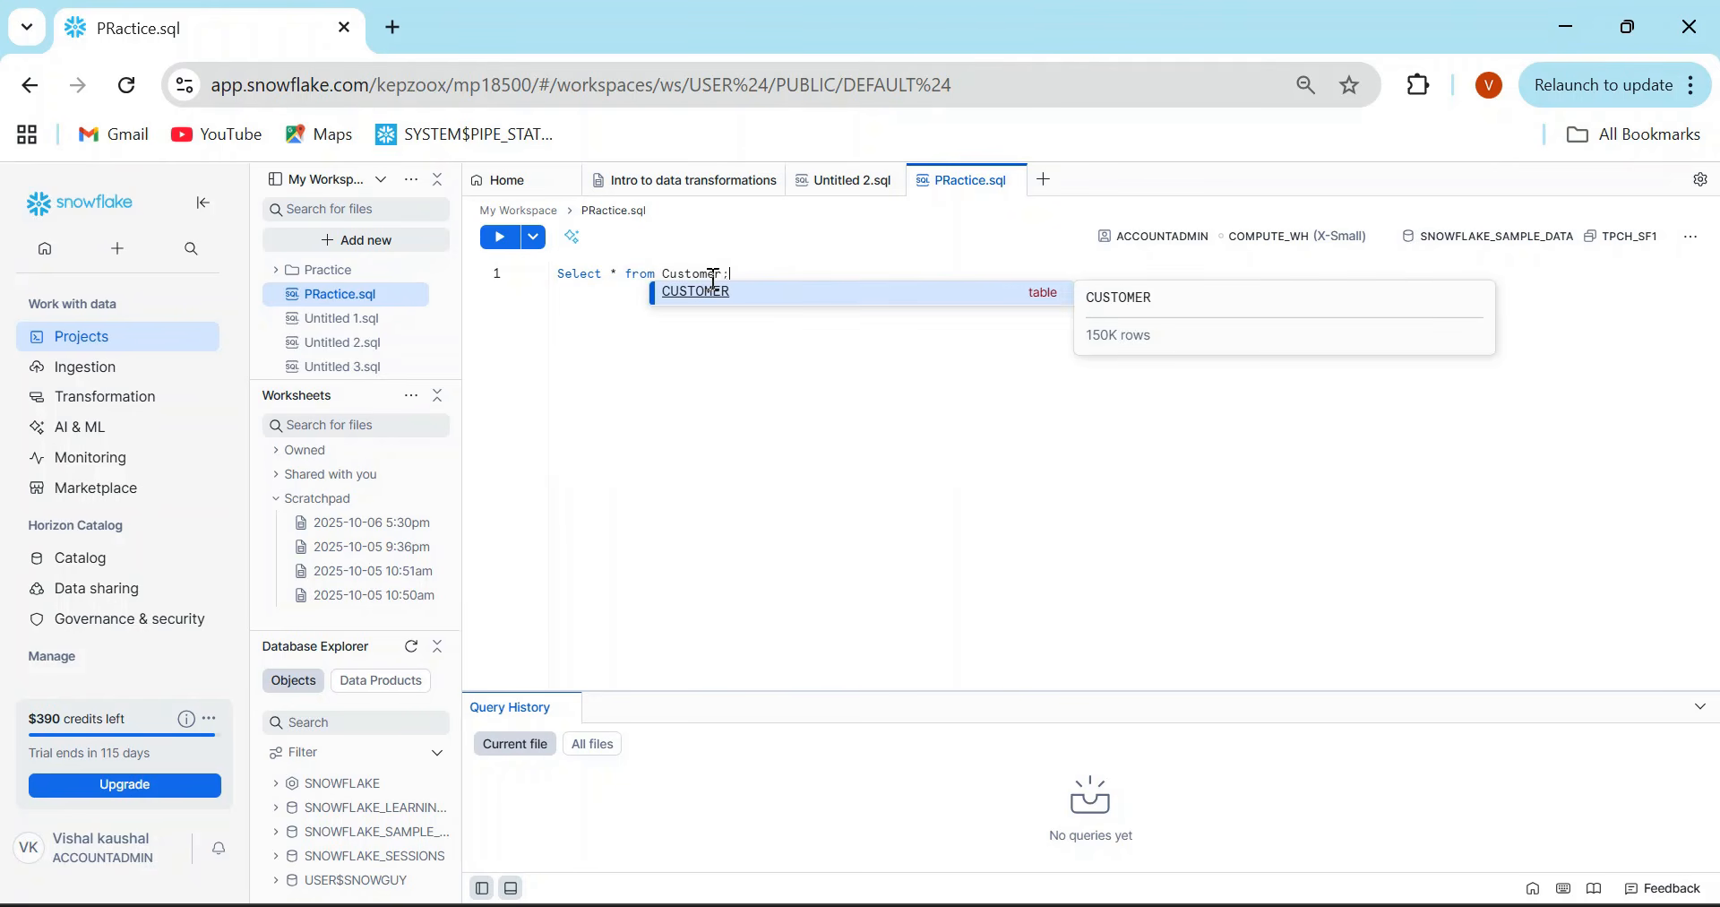
key("ctrl+Return")
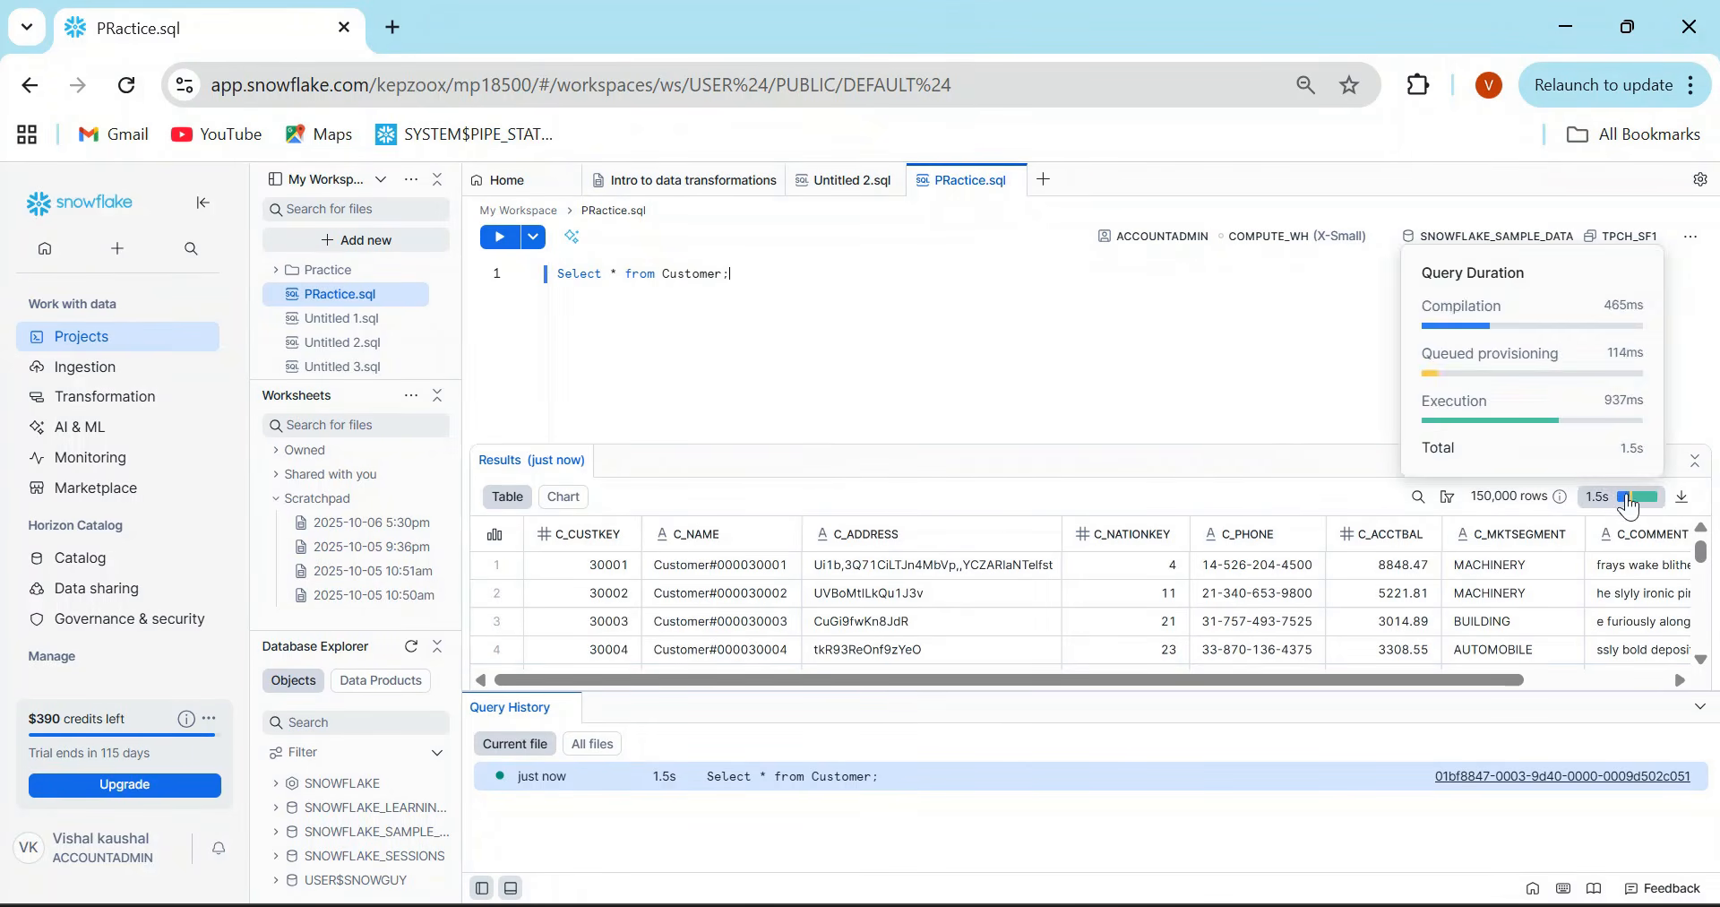
- Shrink the query history area and collapse the main navigation to give the query results more room
left_click_drag(1160, 691, 1187, 868)
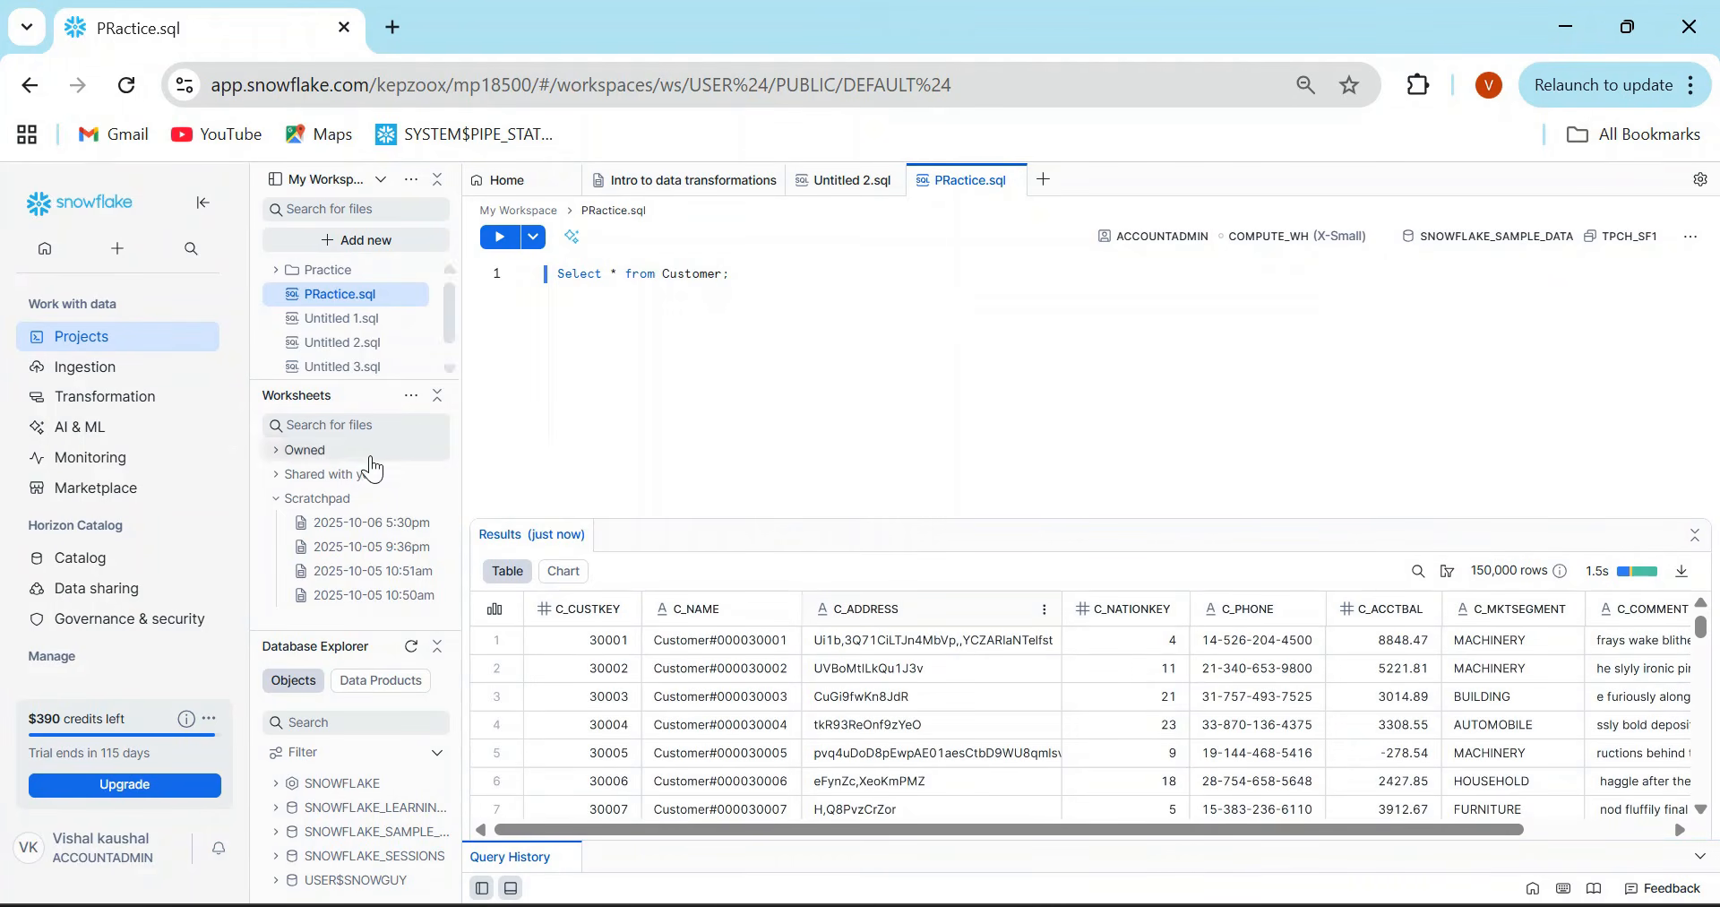
left_click(203, 213)
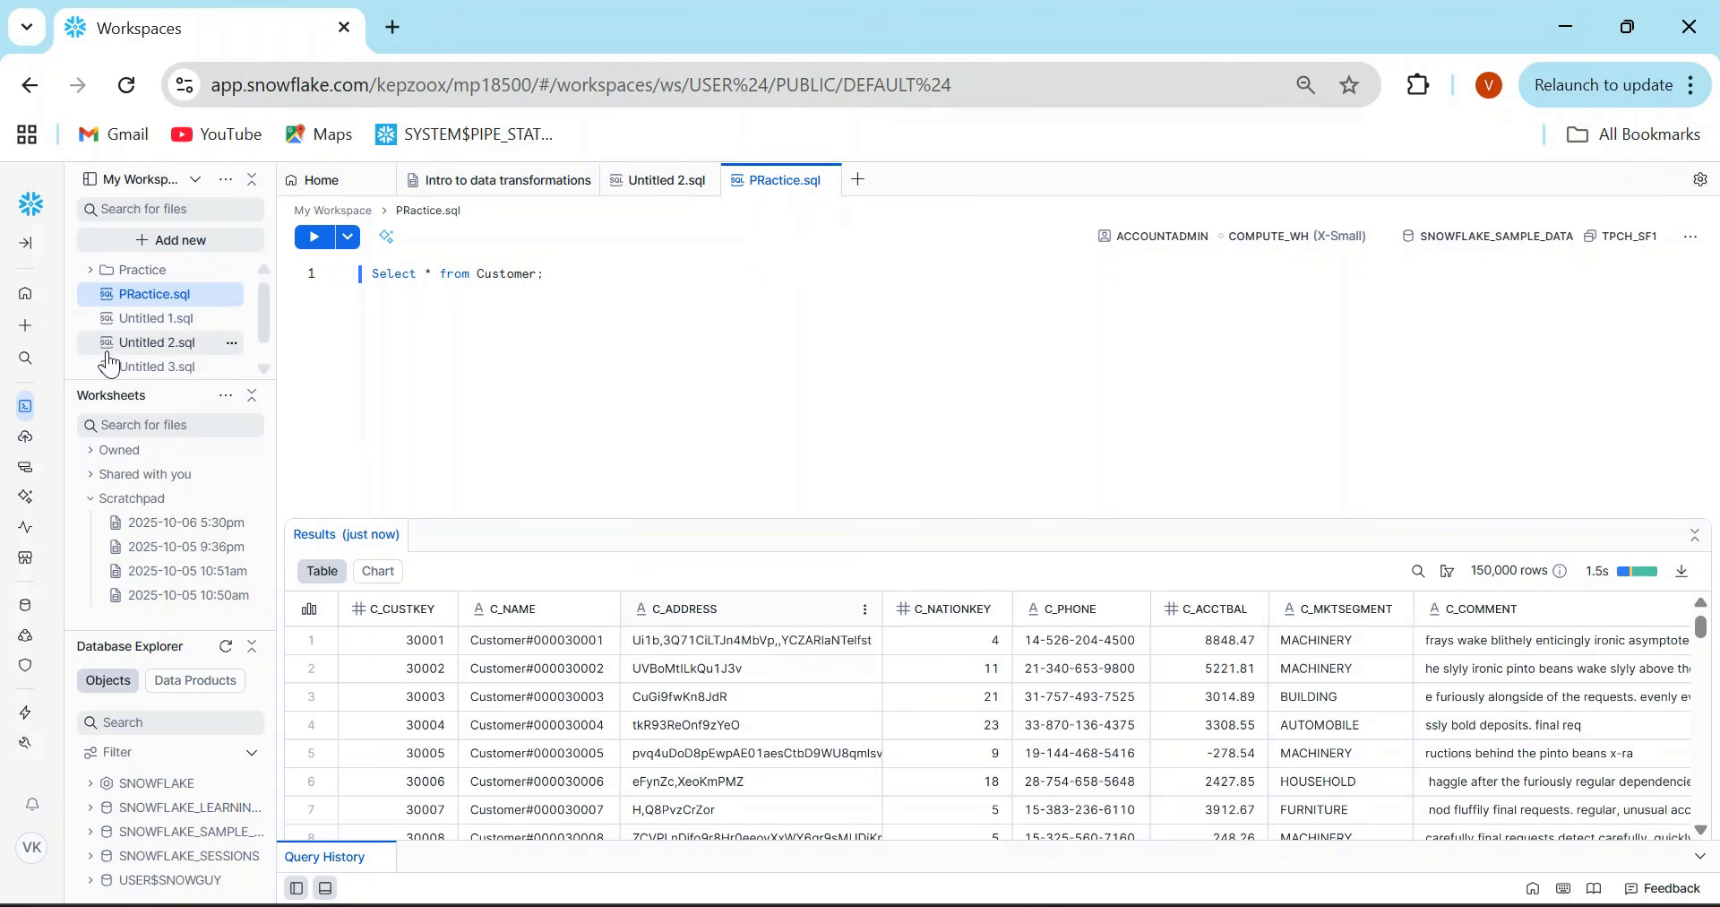
- Change the extension of the scratchpad worksheet 2025-10-06 5:30pm from .sql to .py and close the worksheet
left_click(158, 529)
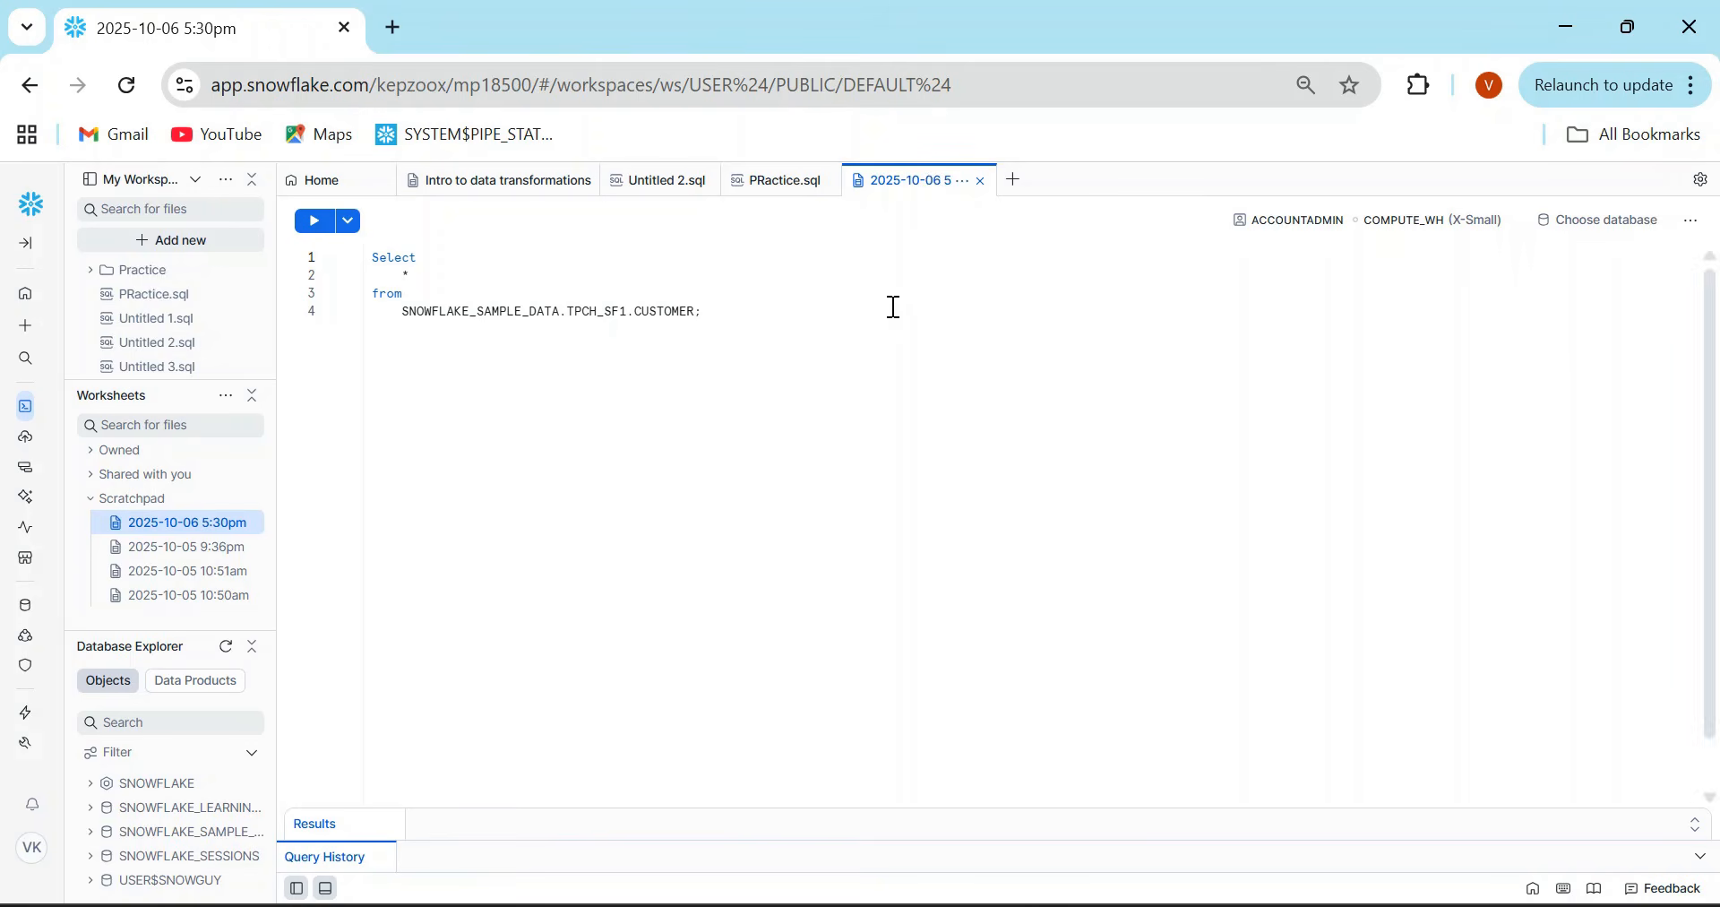
double_click(941, 188)
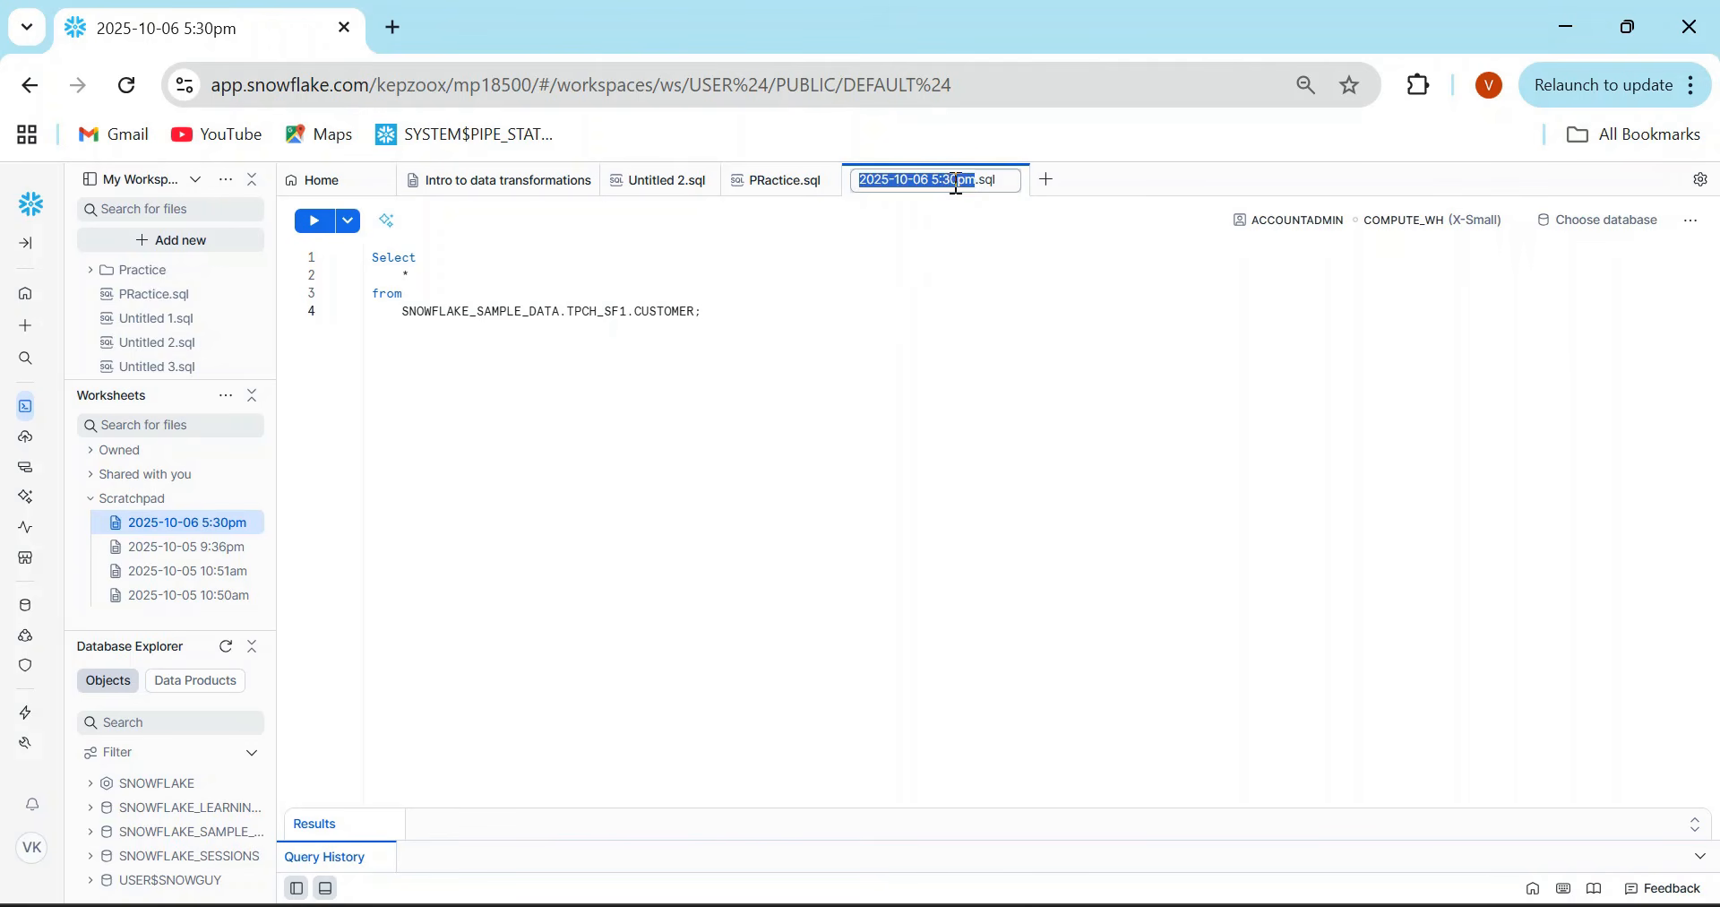
left_click(1007, 186)
key("BackSpace")
type("py")
key("Return")
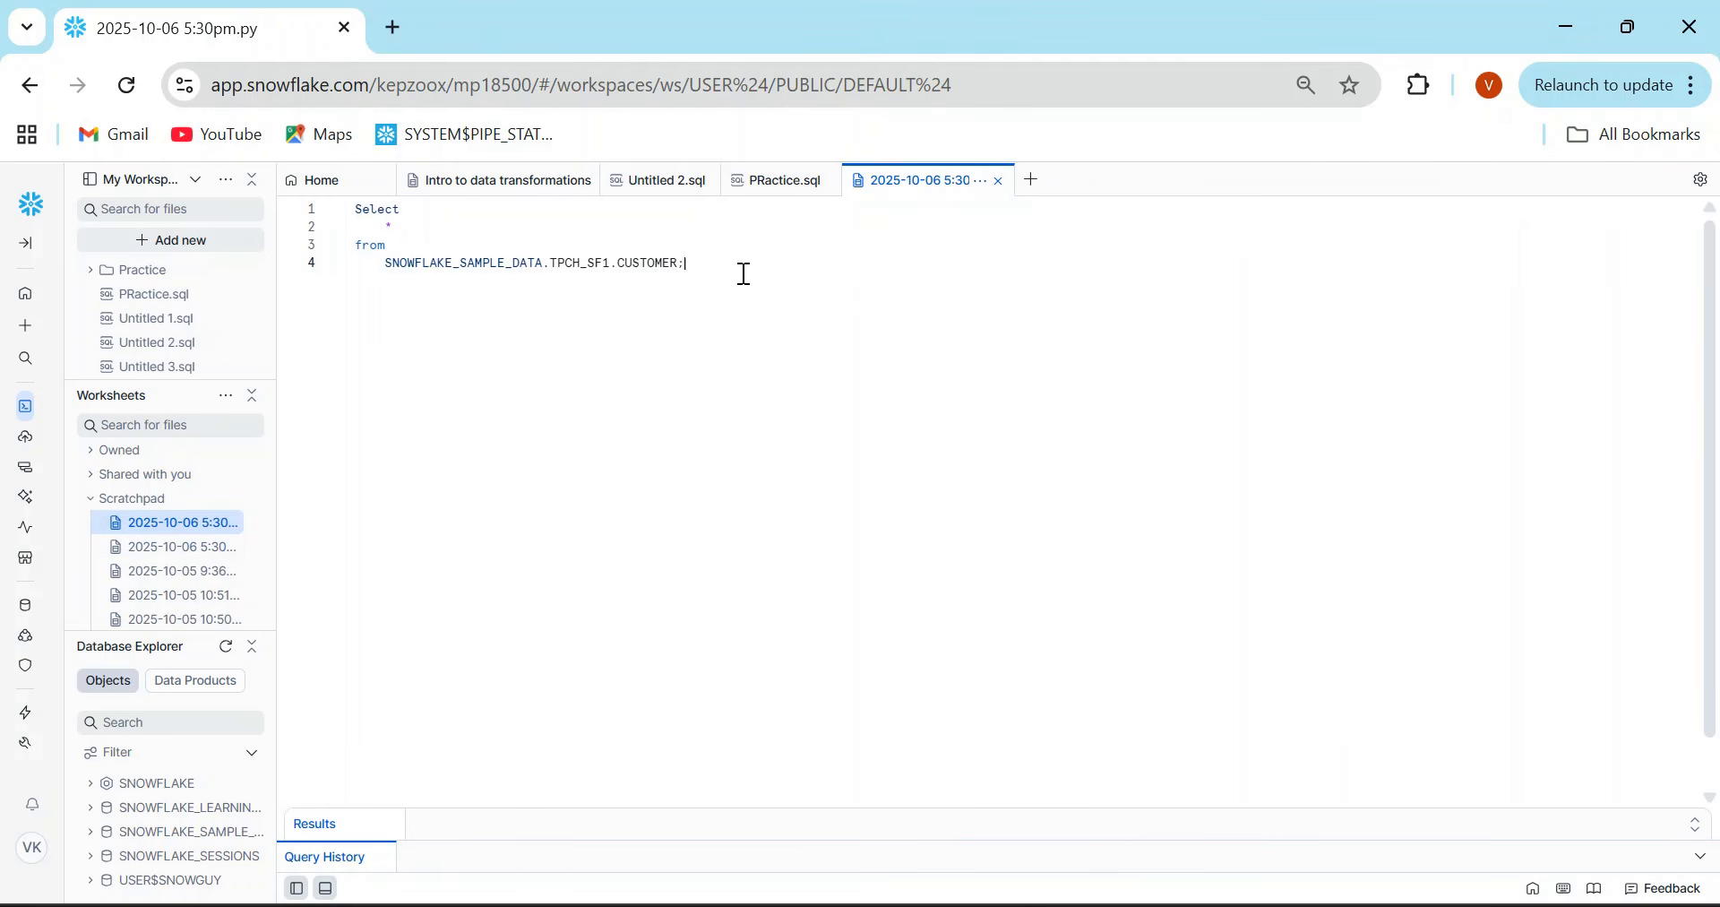
left_click(999, 184)
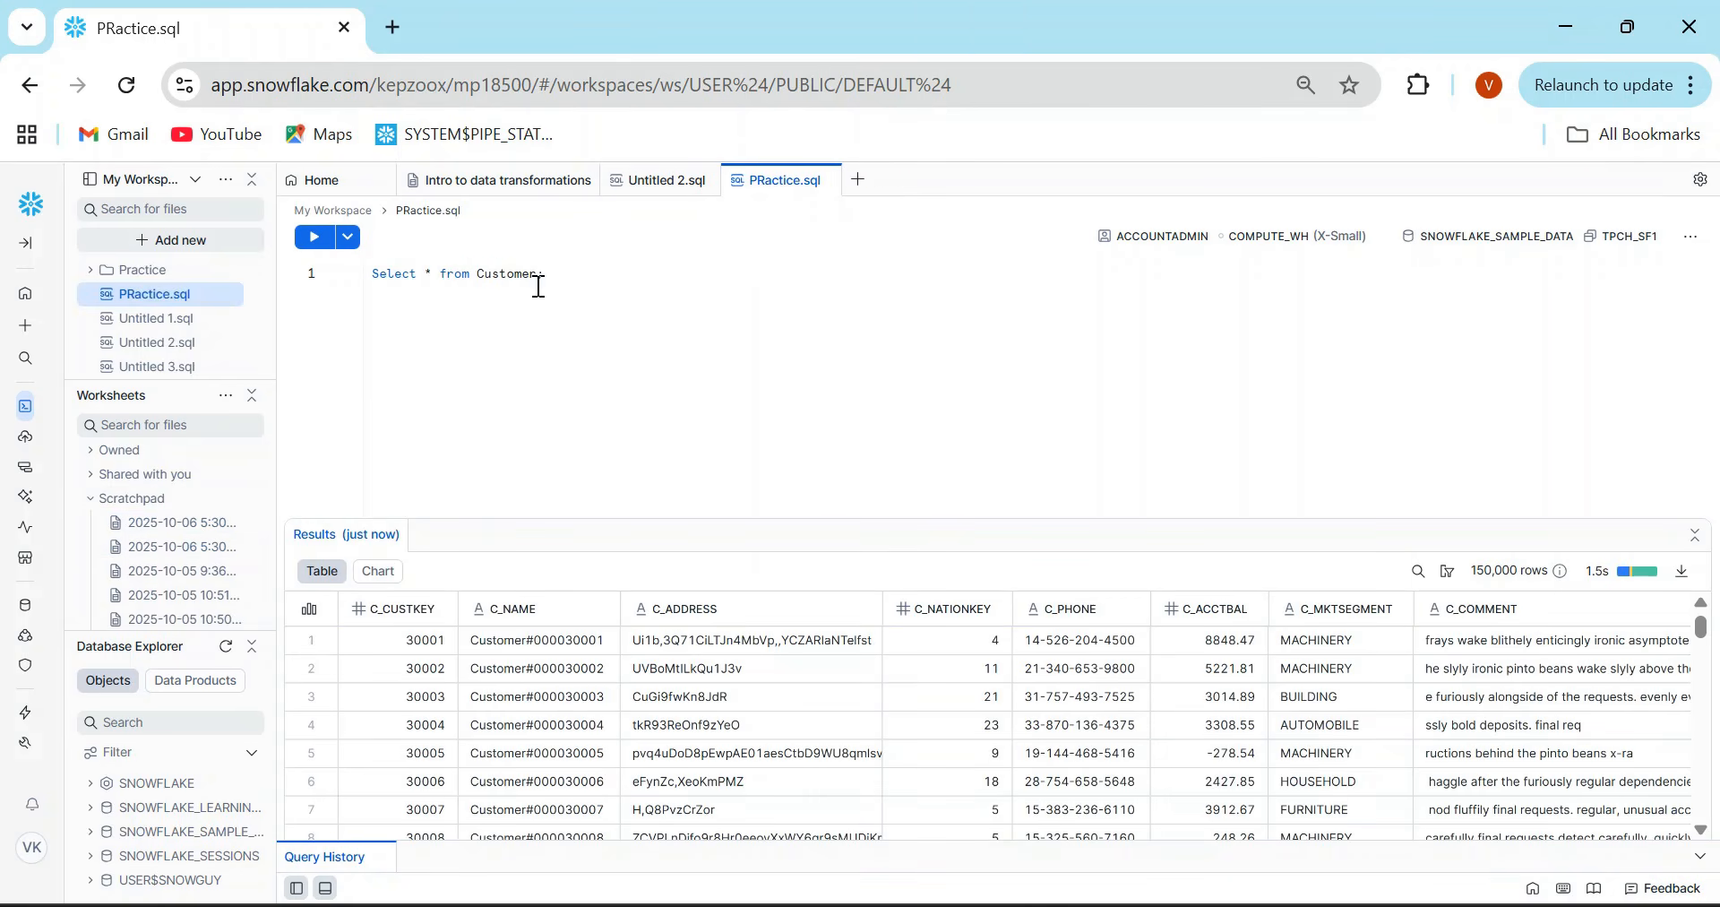
- Select the Customer query and open the AI prompt for query suggestions
left_click_drag(565, 279, 354, 273)
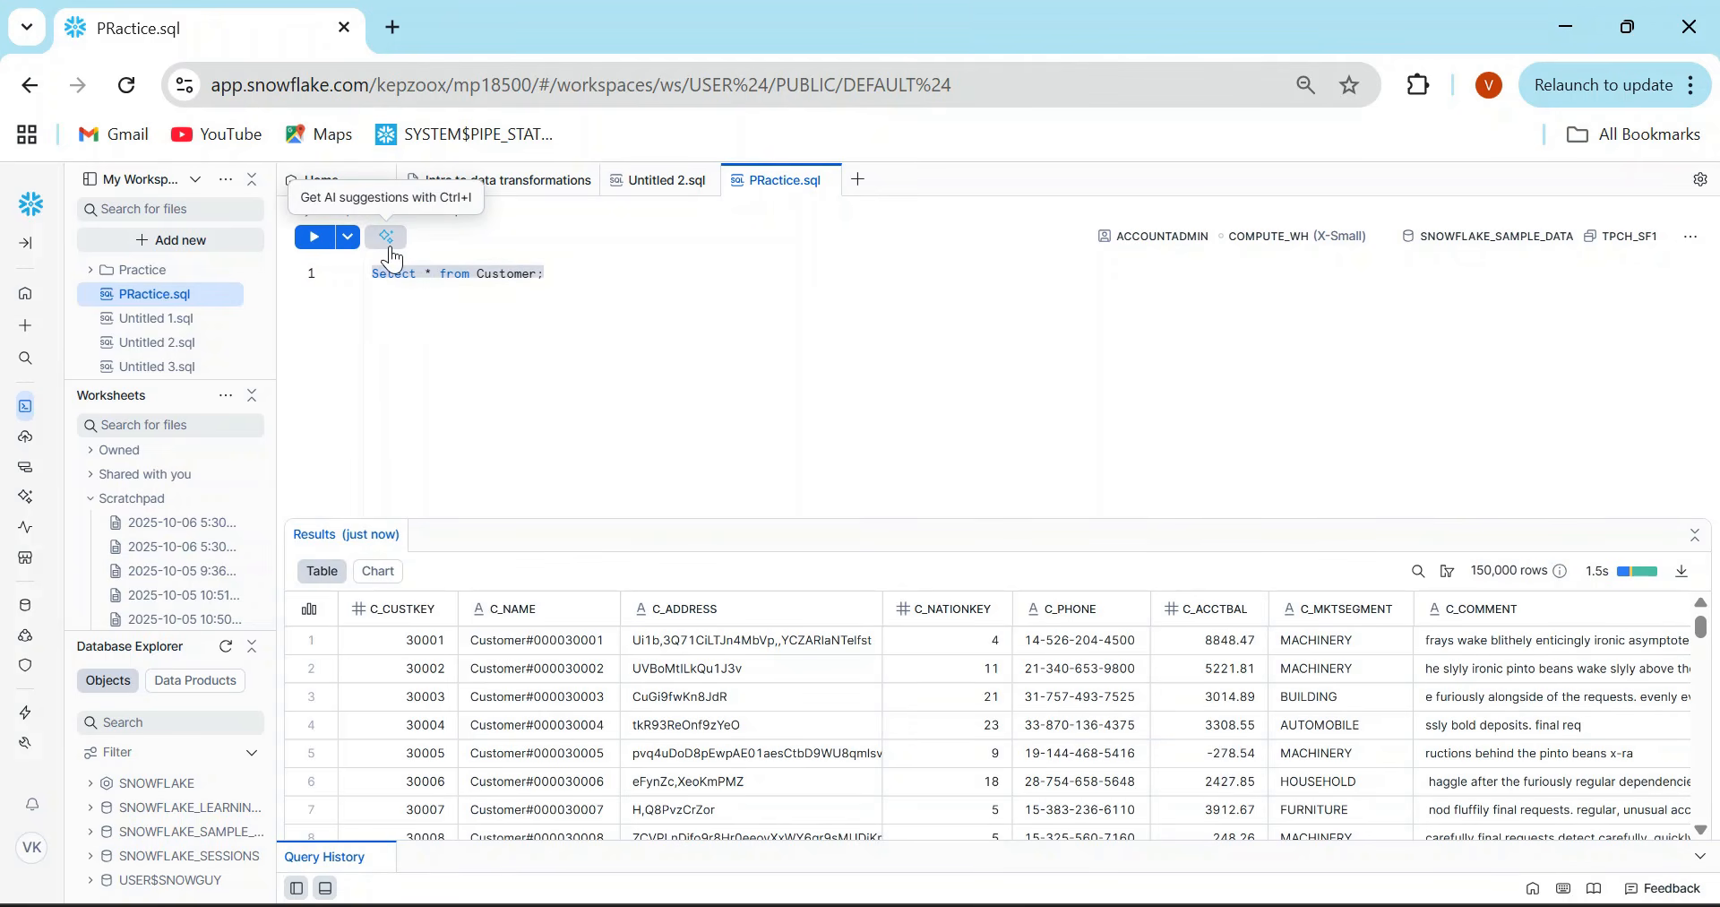
left_click(390, 244)
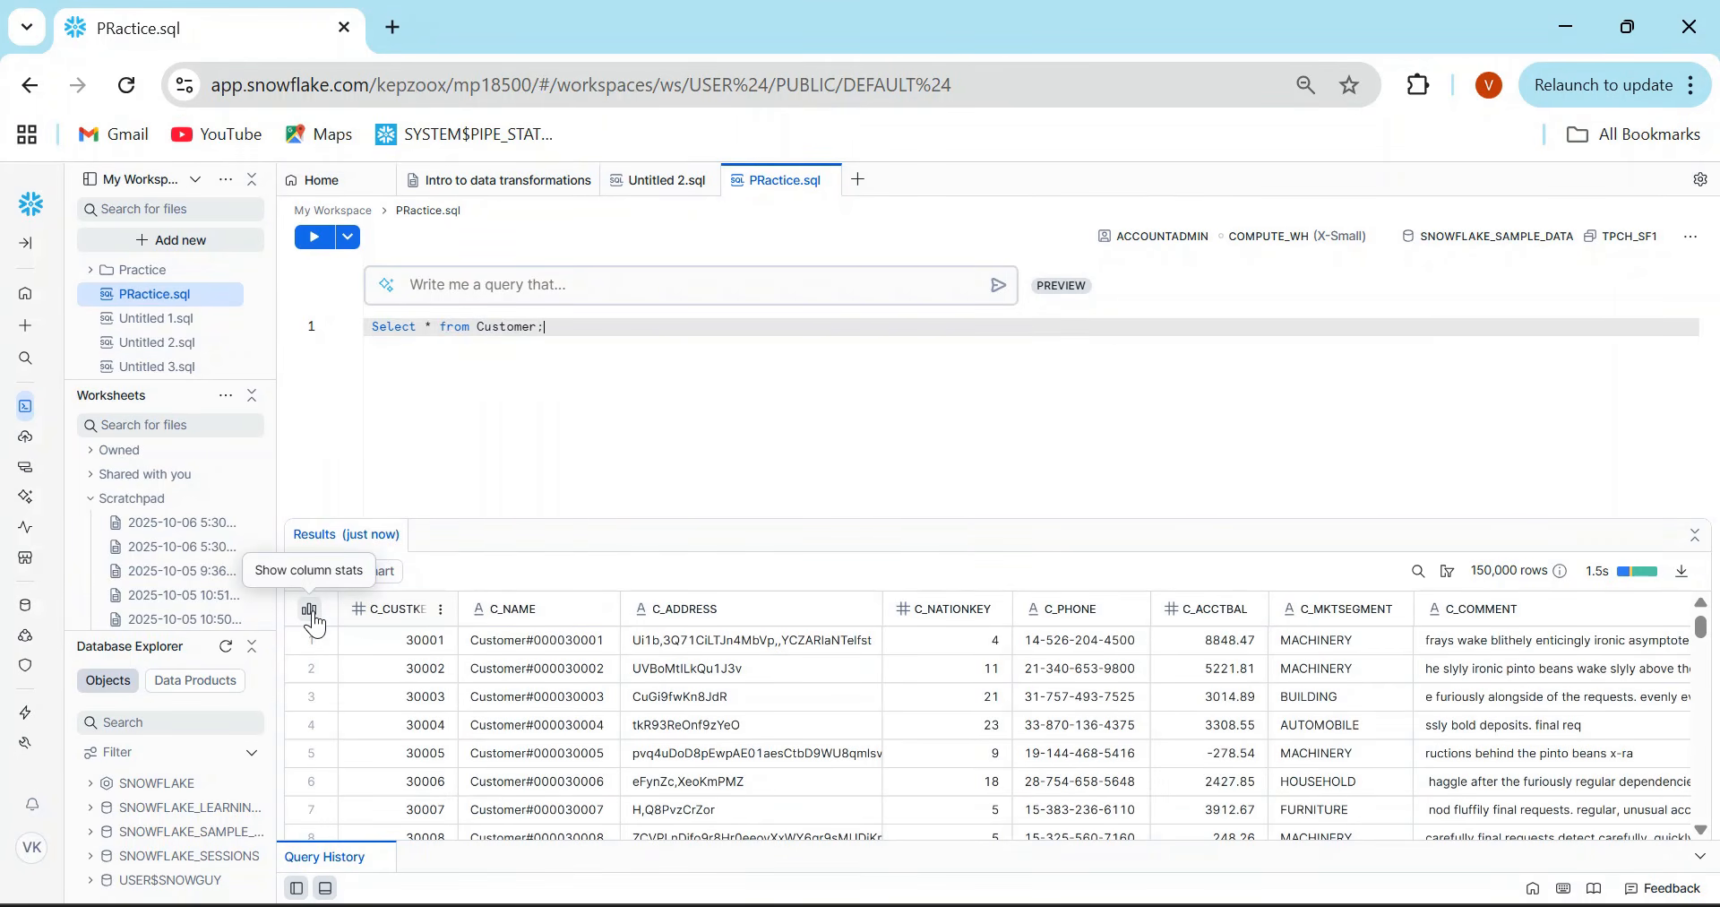
- Show column statistics in the enlarged results and examine the distributions of C_MKTSEGMENT and C_ACCTBAL
left_click(310, 615)
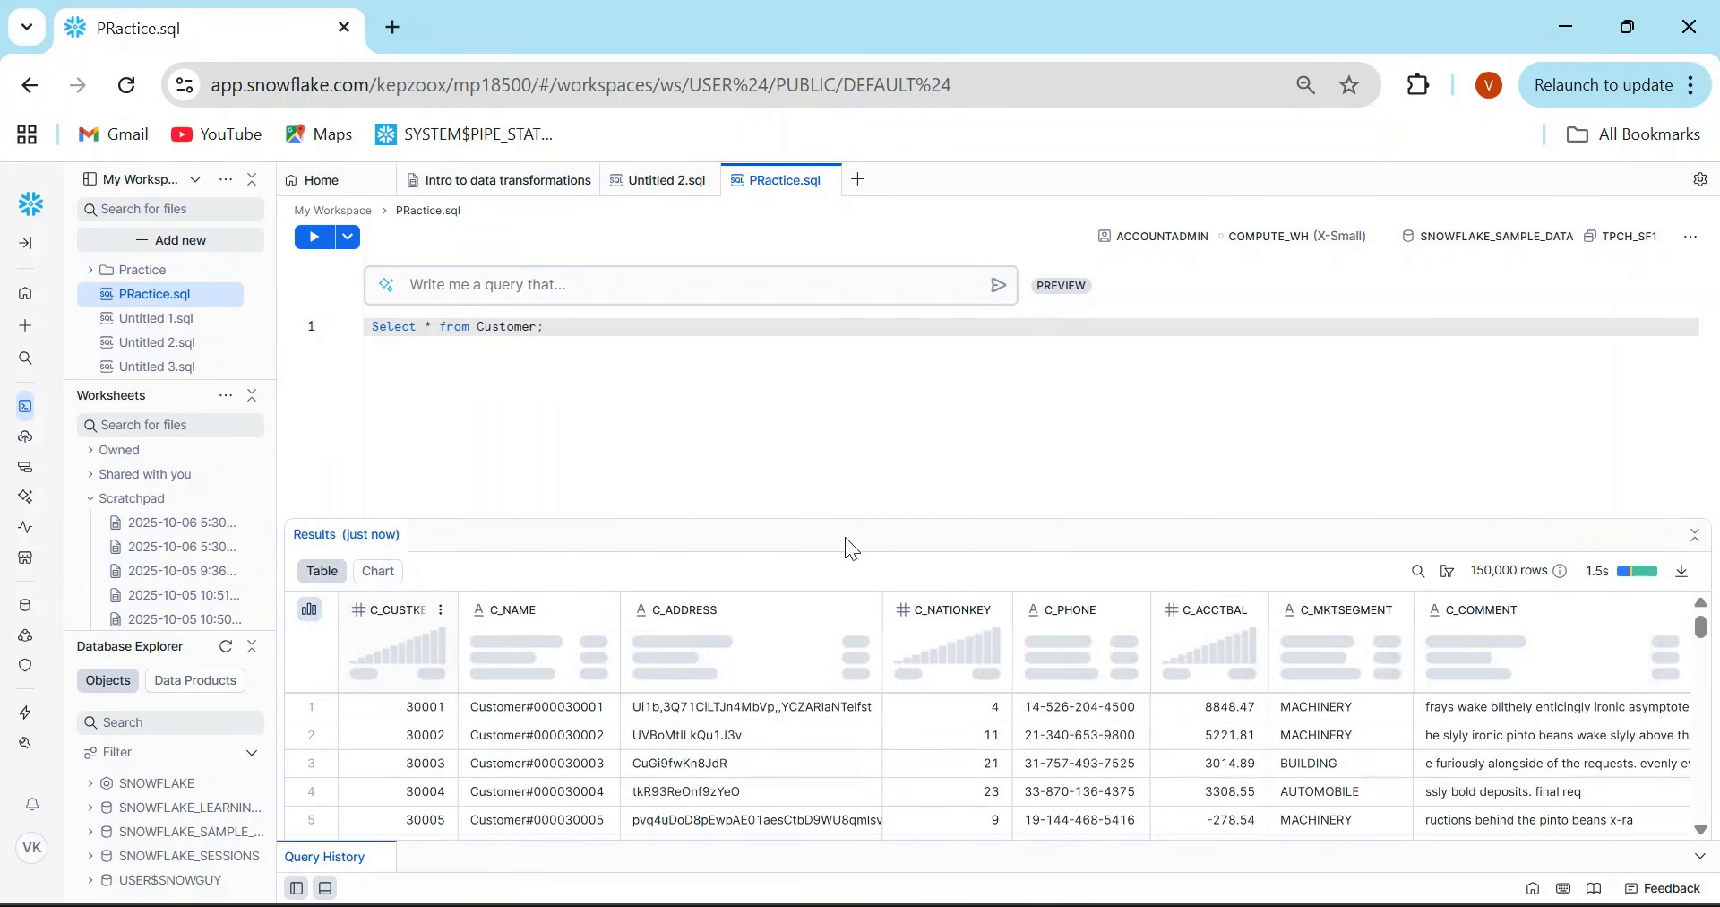
left_click_drag(928, 518, 908, 370)
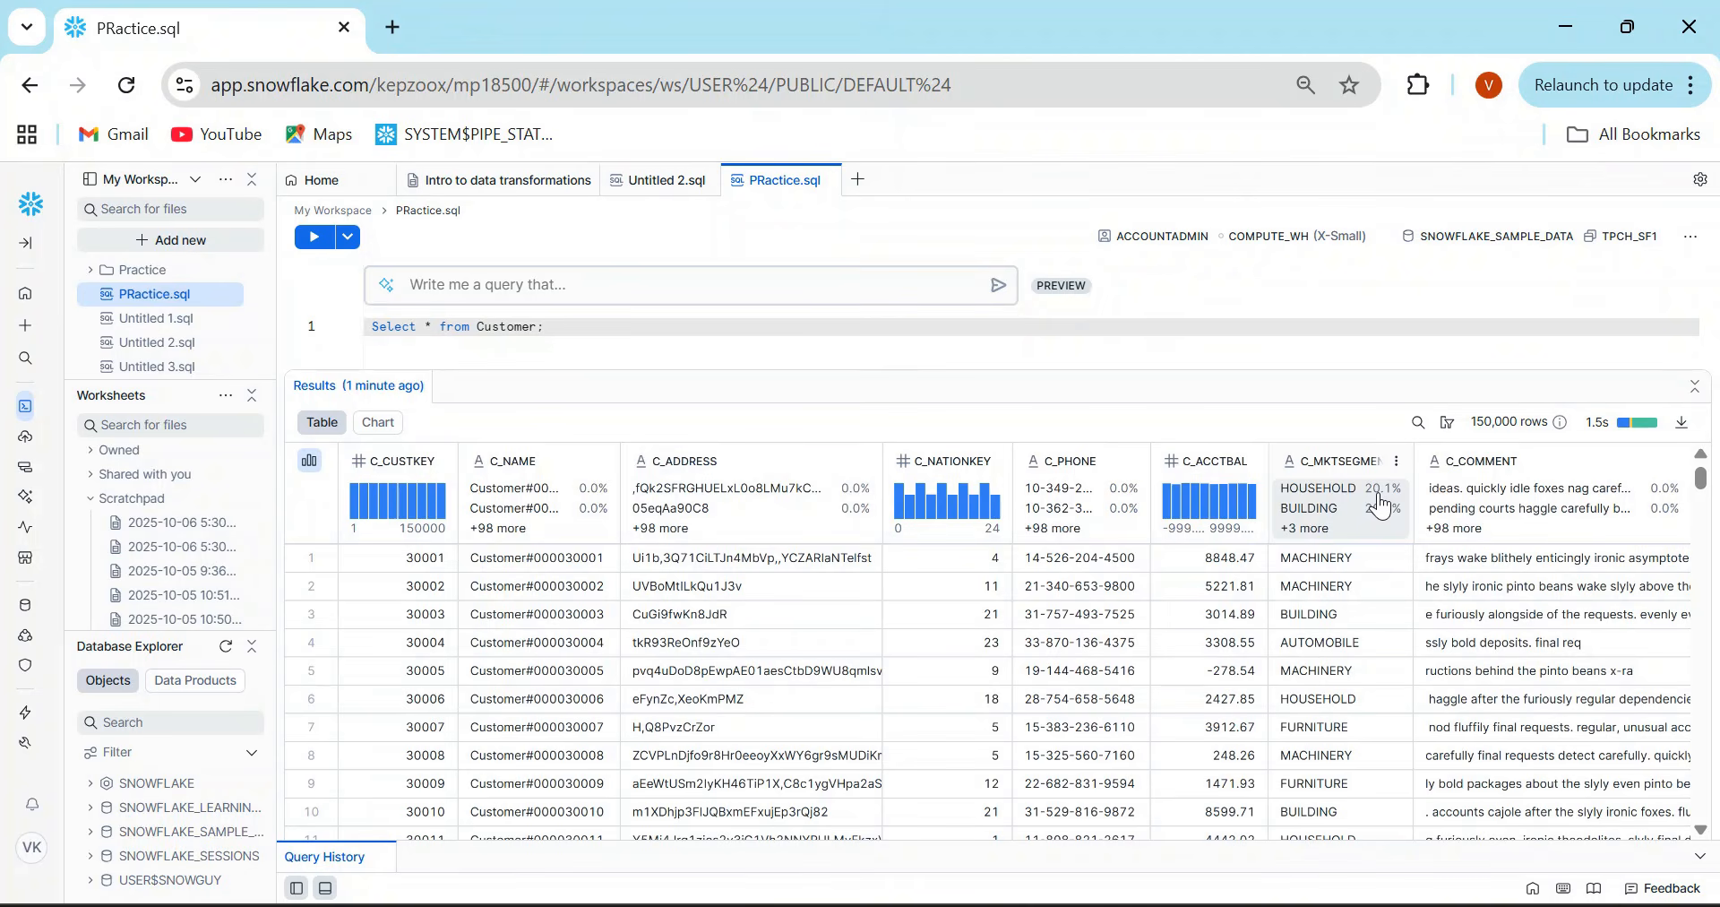
left_click(1304, 529)
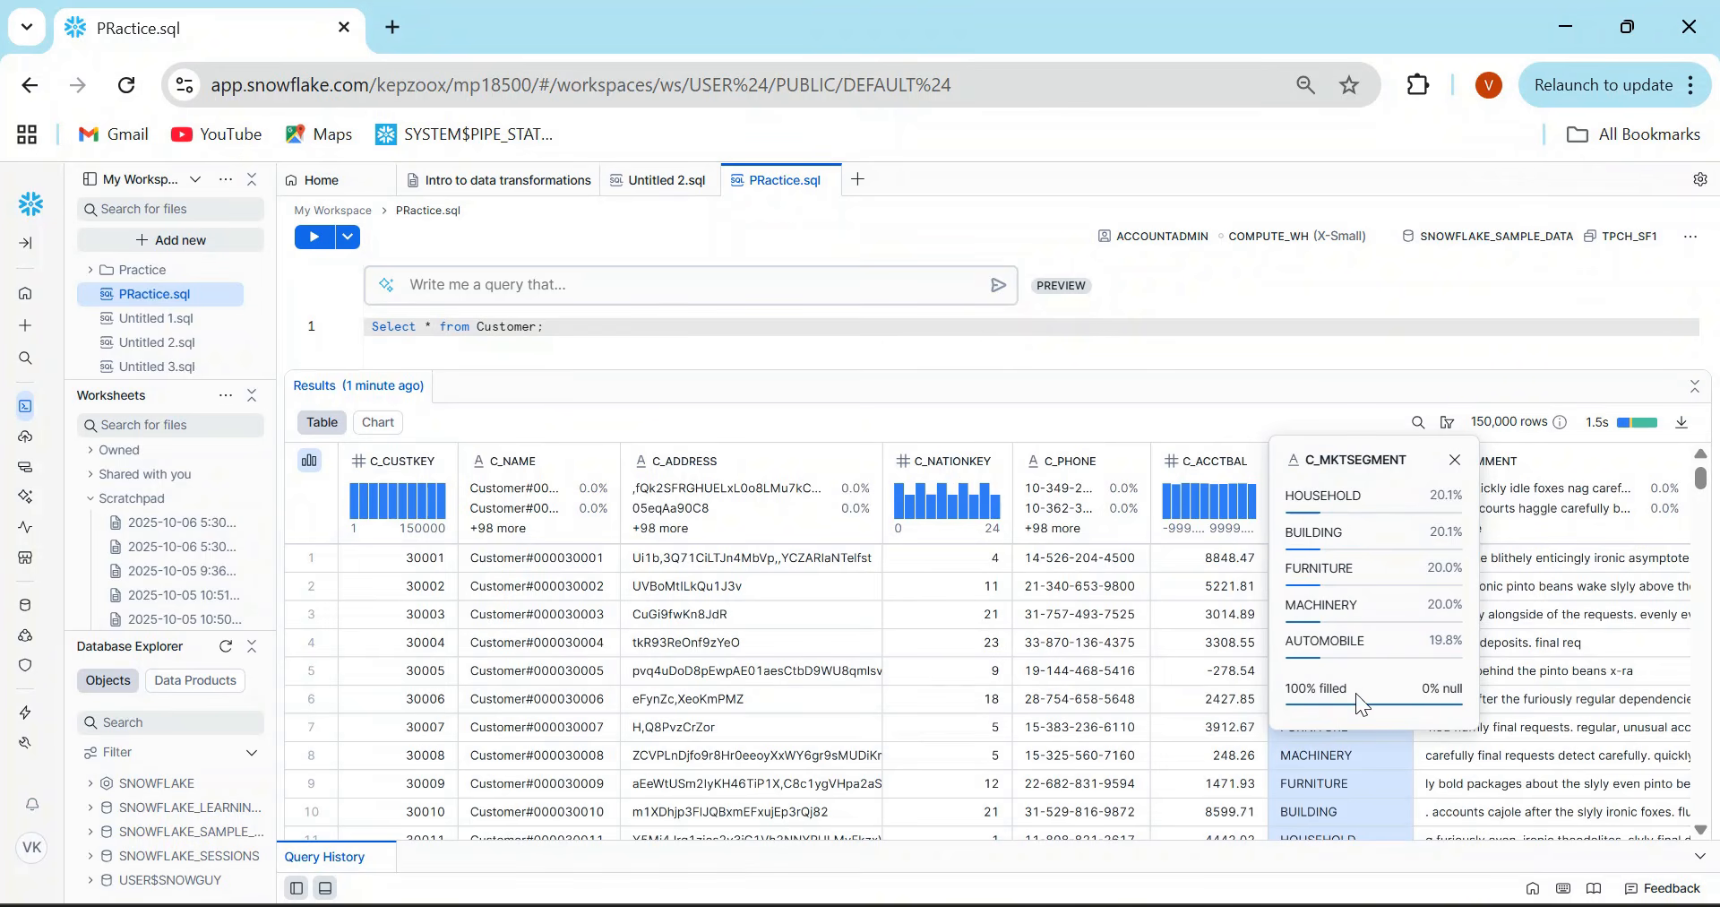
left_click(1183, 531)
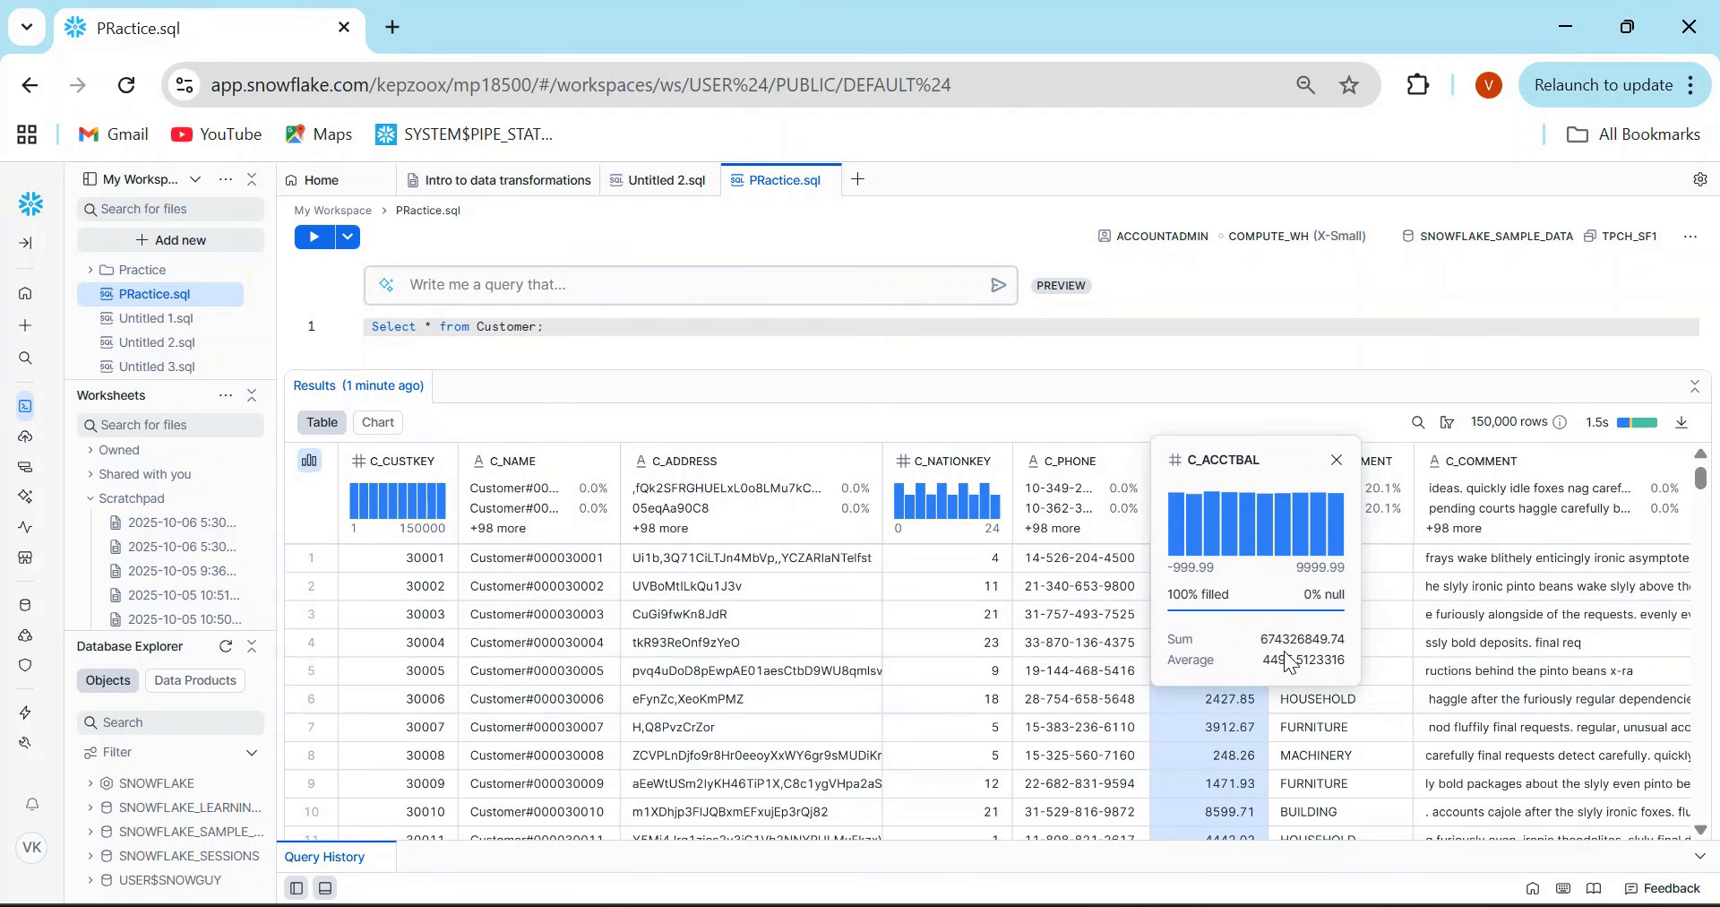
mouse_move(1292, 550)
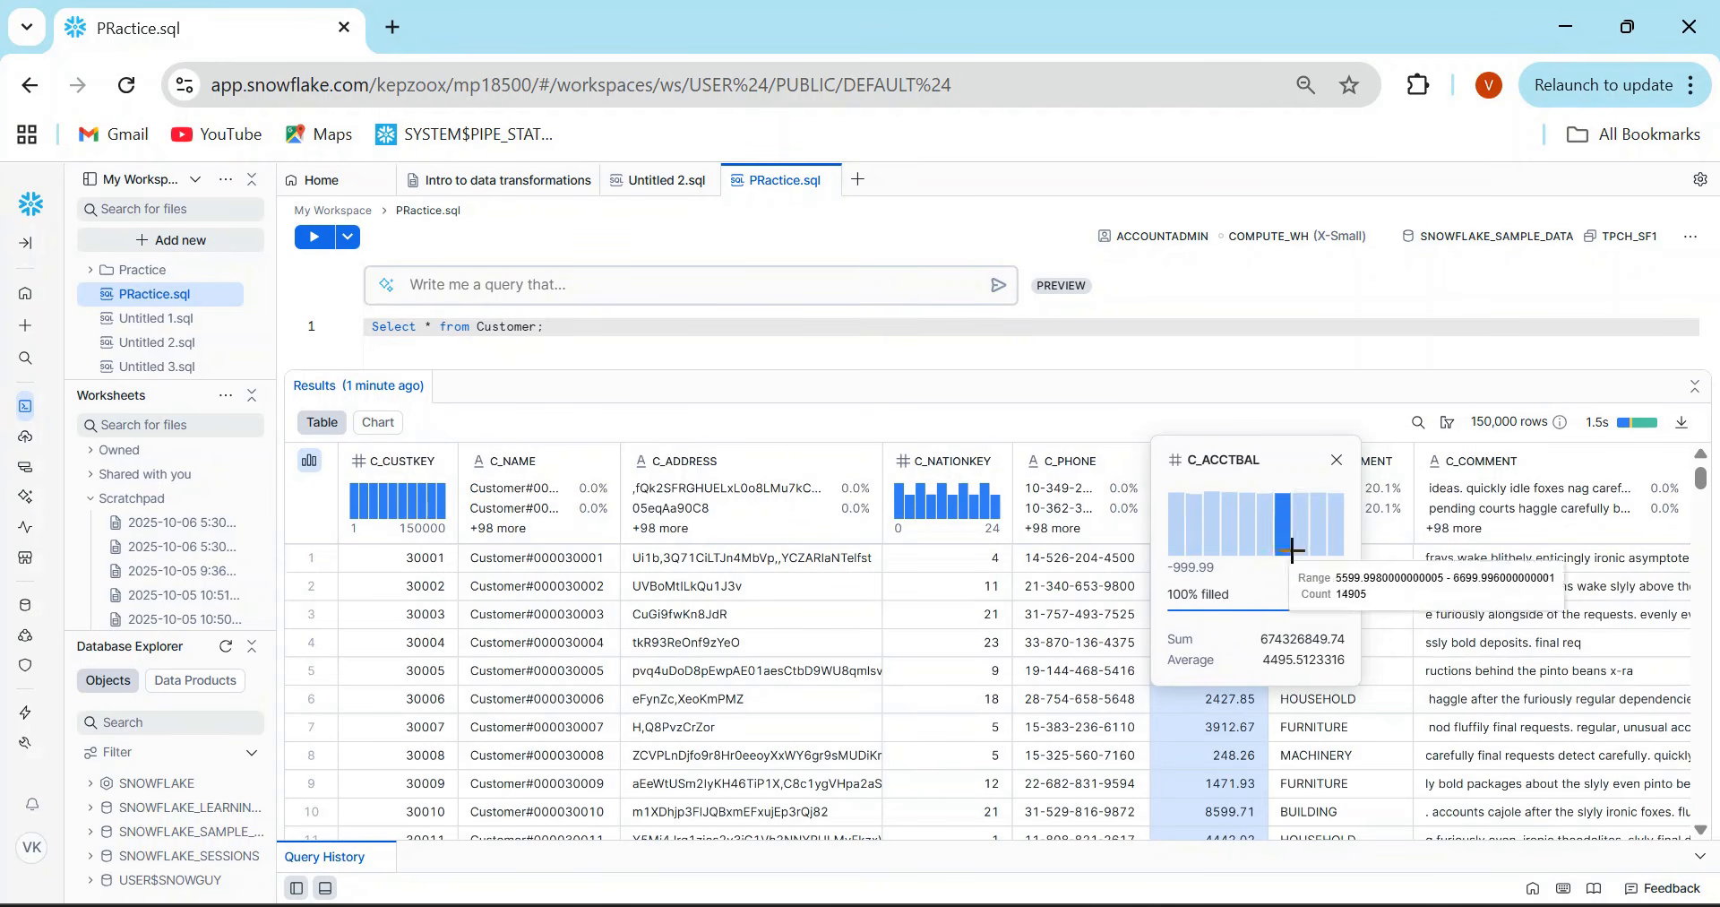
- Examine the value distribution of the C_PHONE column, including its fill rate, and close its statistics
left_click(1062, 543)
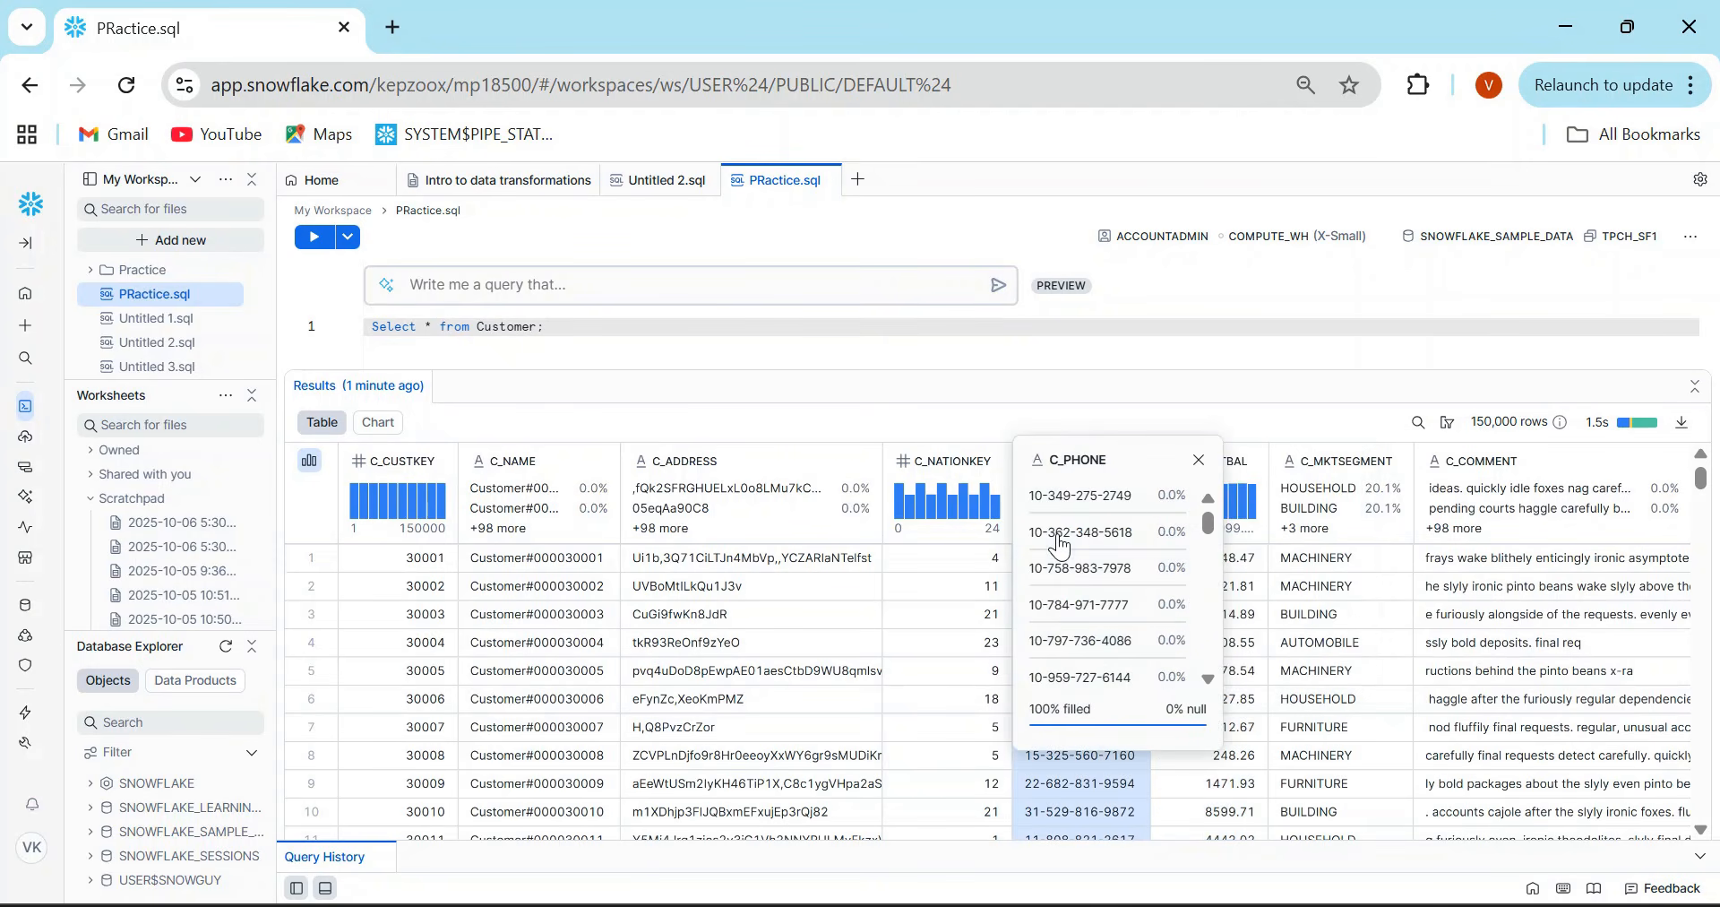
mouse_move(1211, 519)
left_mouse_down()
mouse_move(1209, 659)
mouse_move(1207, 509)
left_mouse_up()
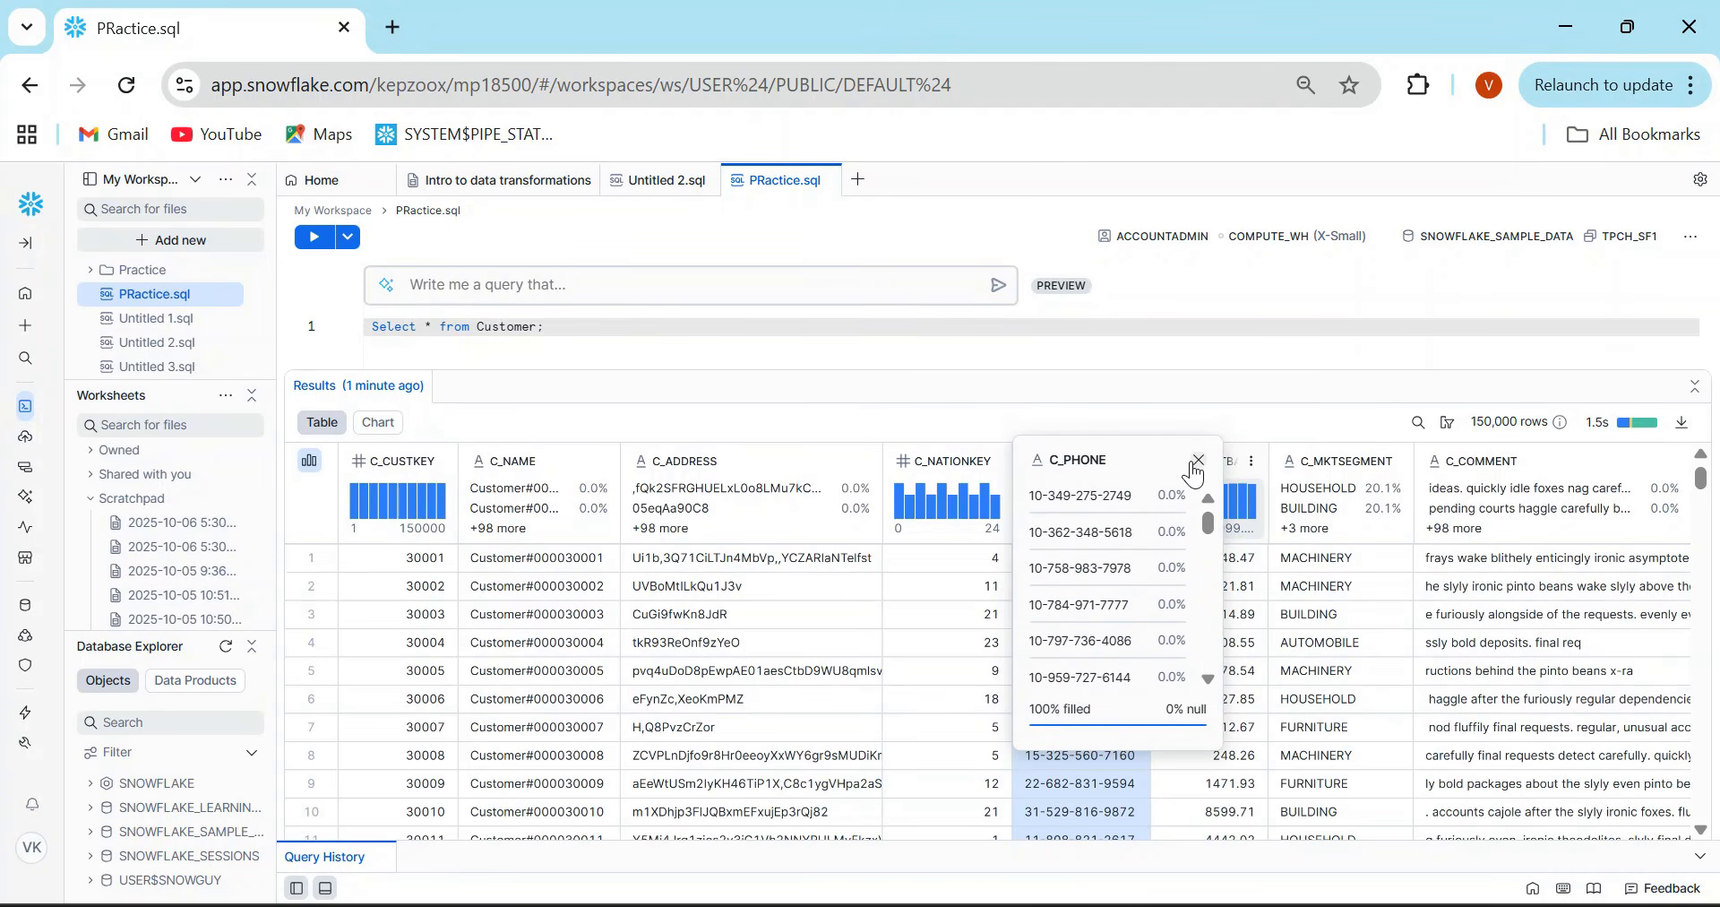
left_click(1195, 461)
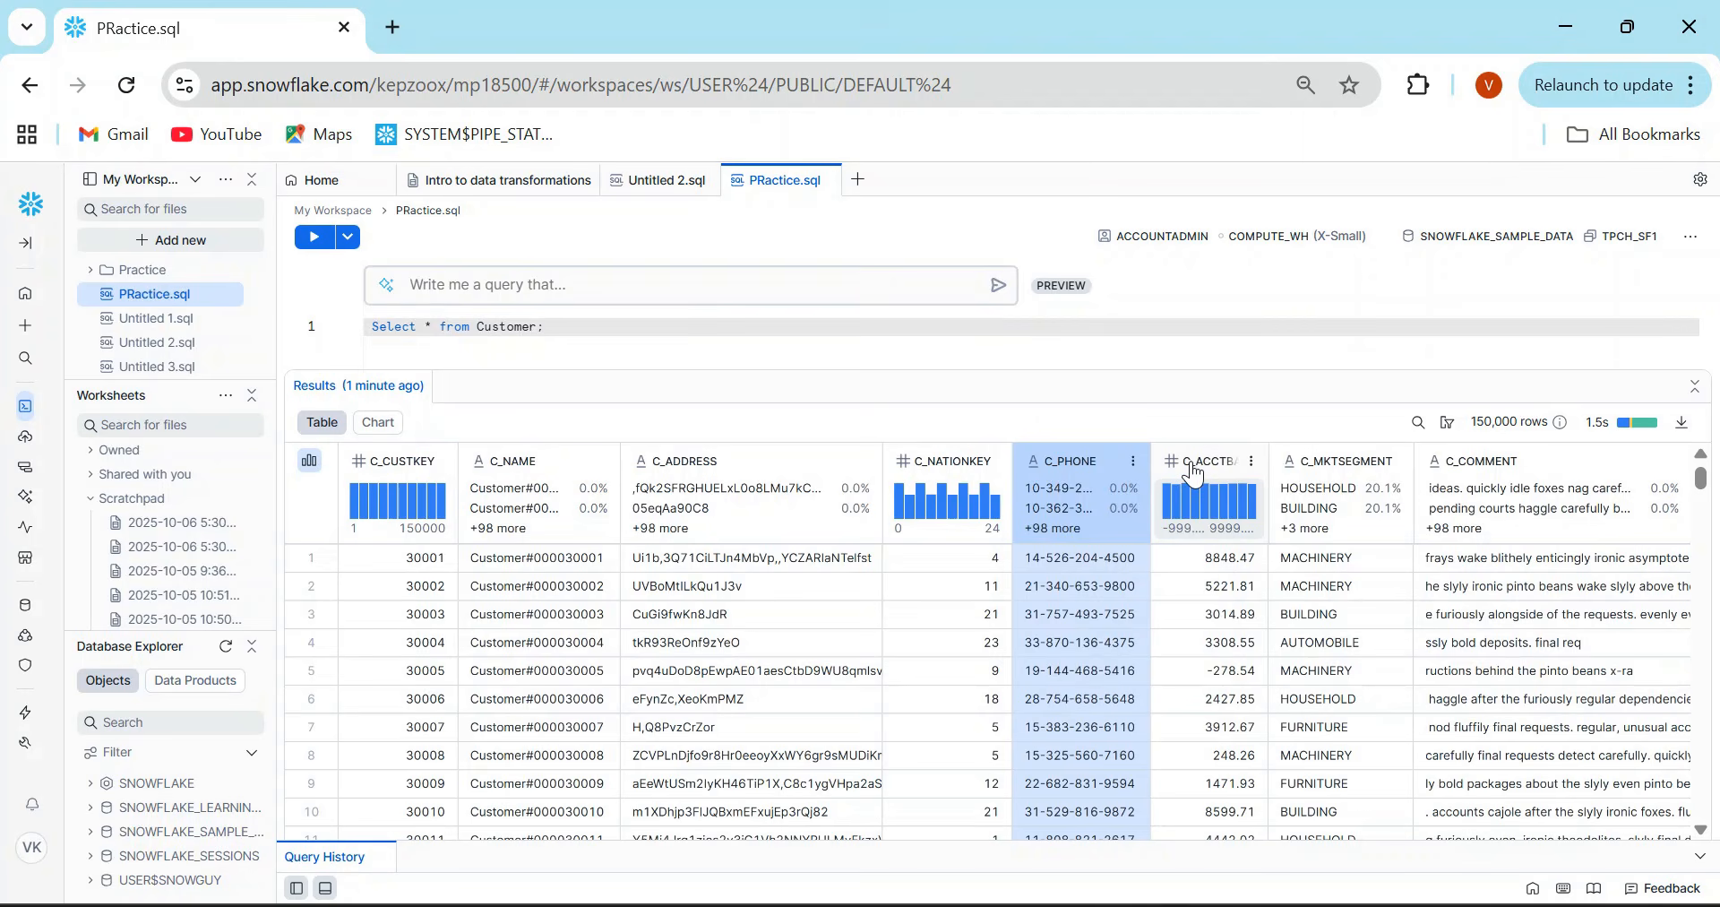
- Search the query results for MACHINERY
left_click(1418, 422)
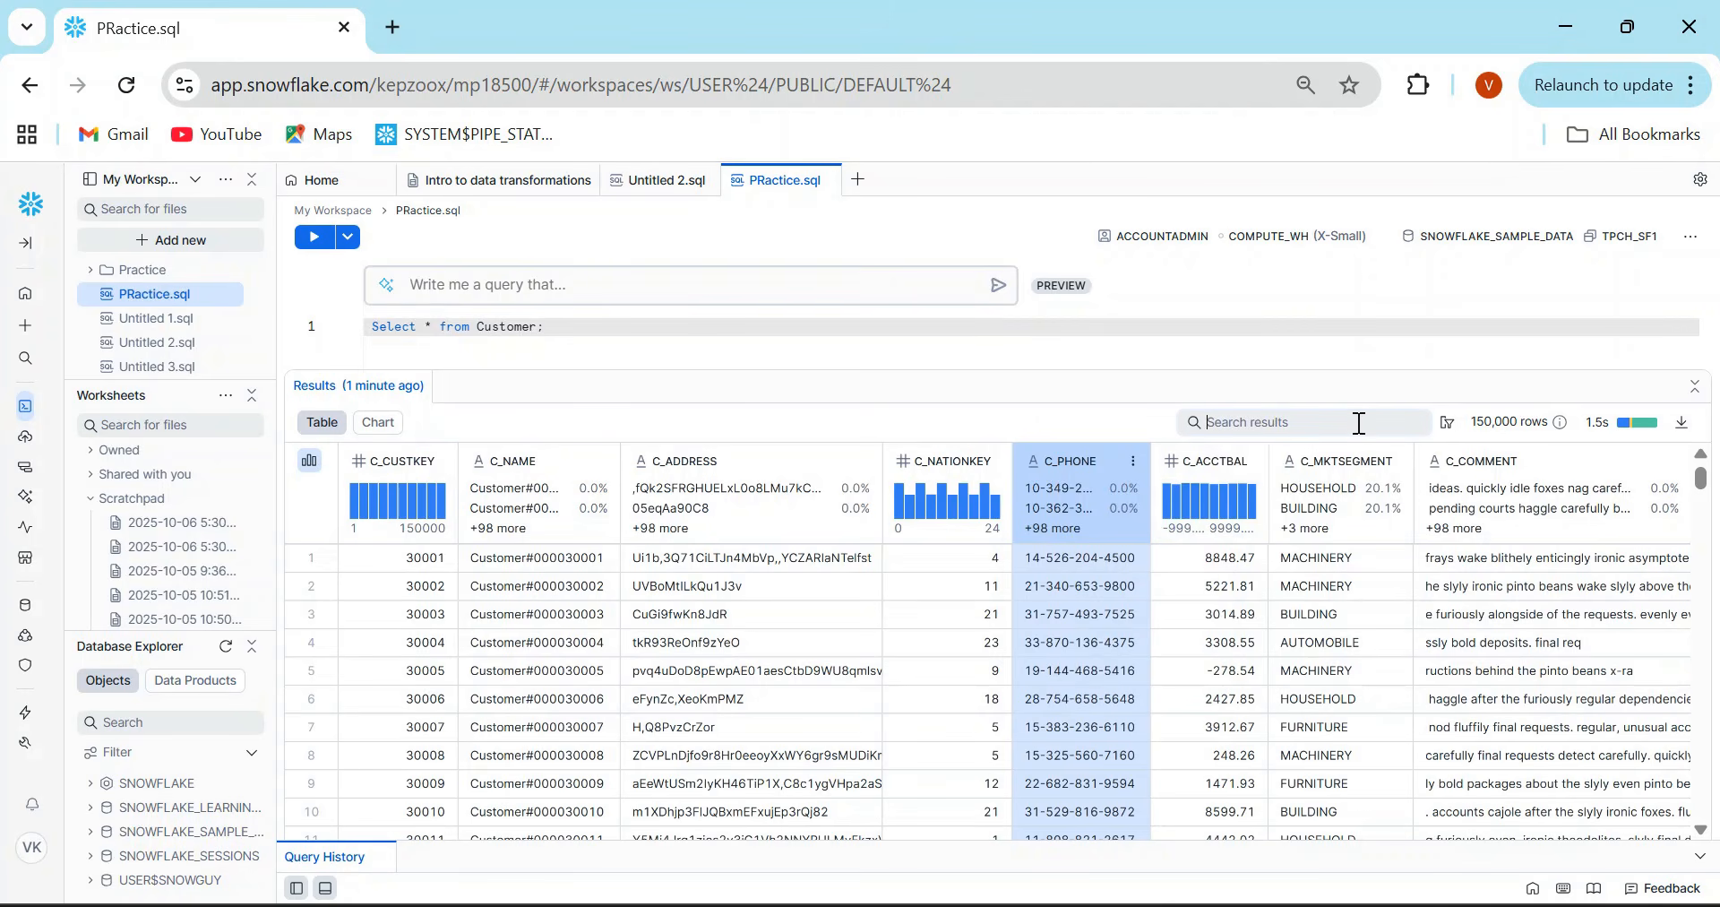
type("MACHINERY")
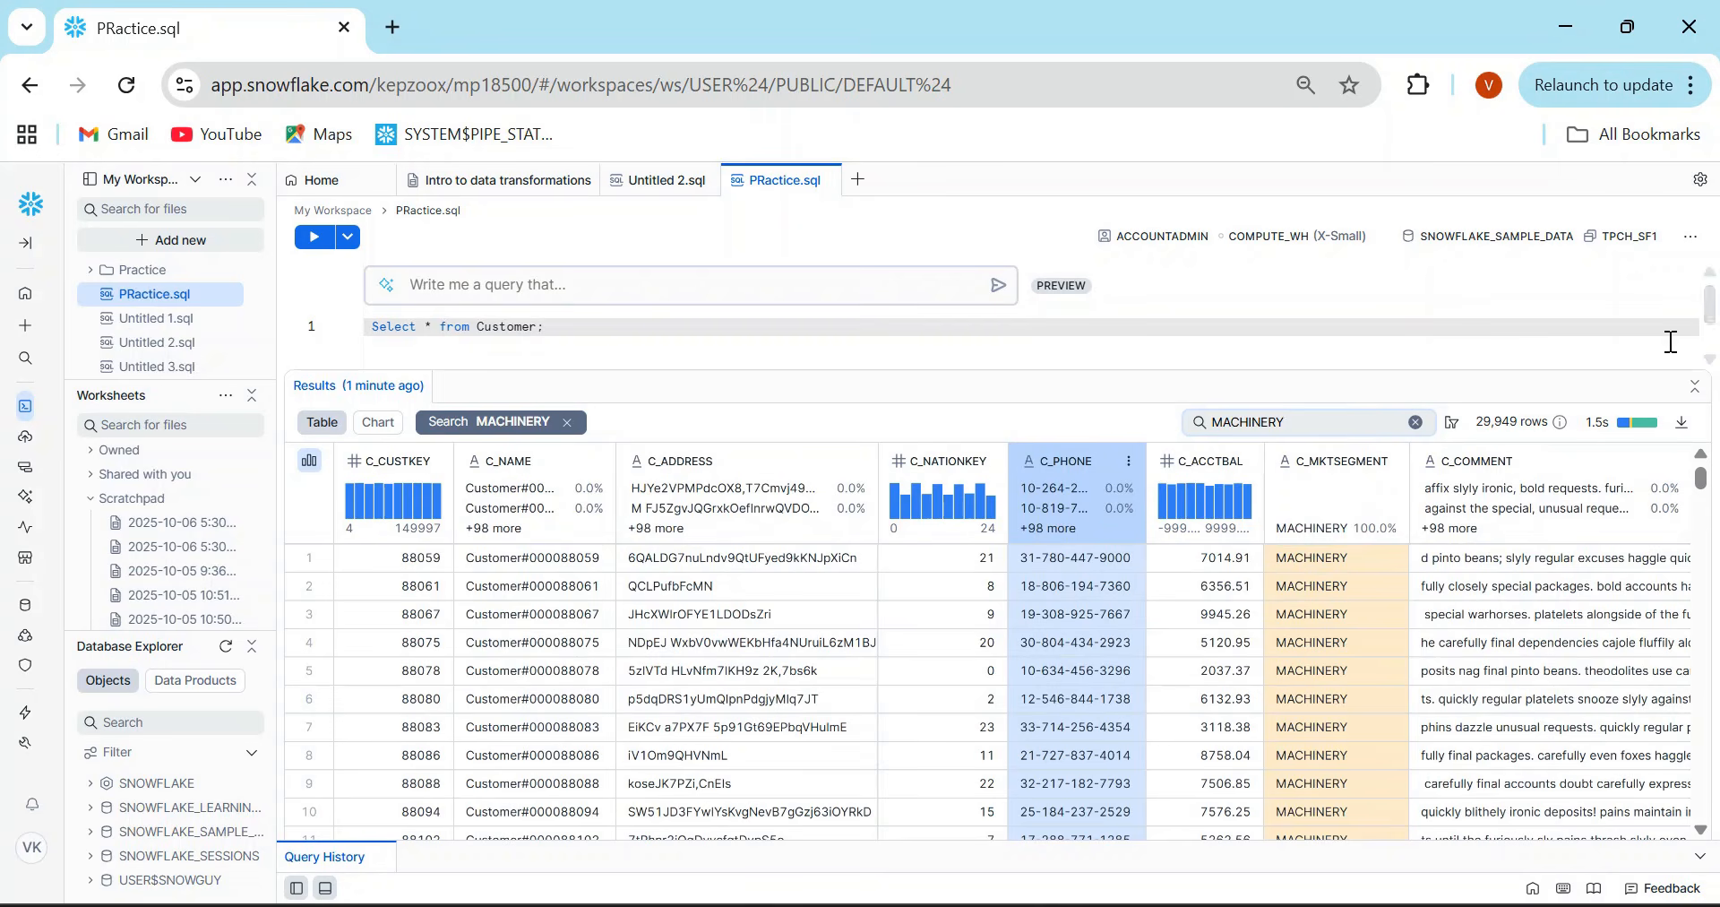
- Limit the displayed result columns to C_NAME and C_ADDRESS and clear the MACHINERY search
mouse_move(1494, 438)
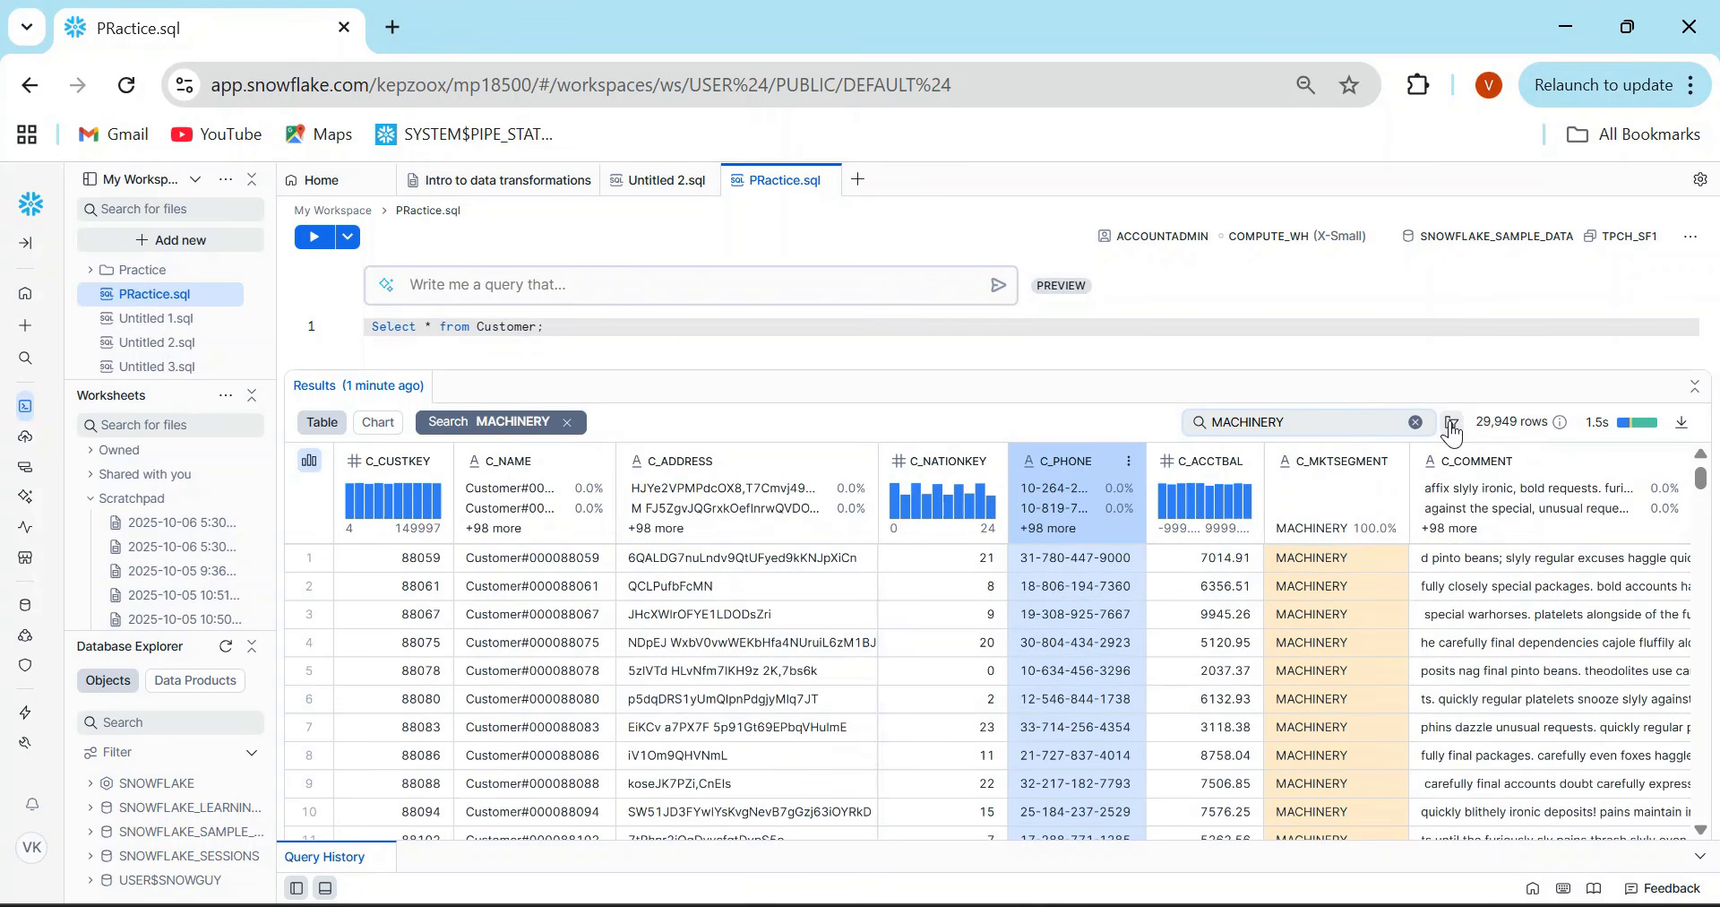
left_click(1452, 421)
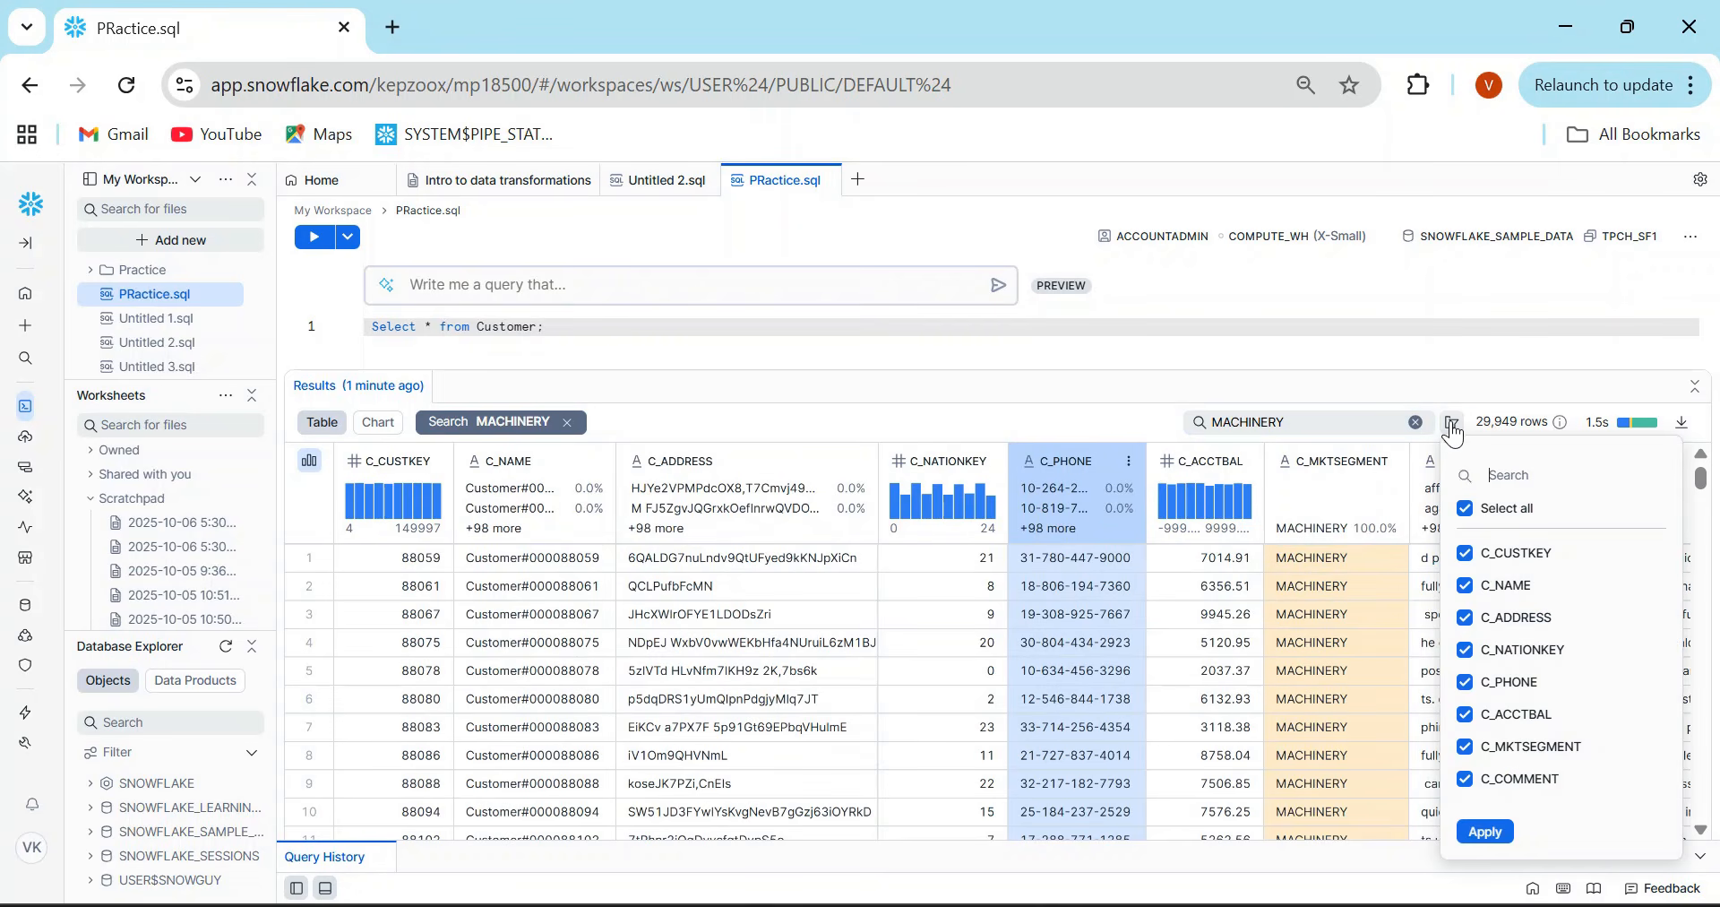
left_click(1465, 508)
left_click(1466, 587)
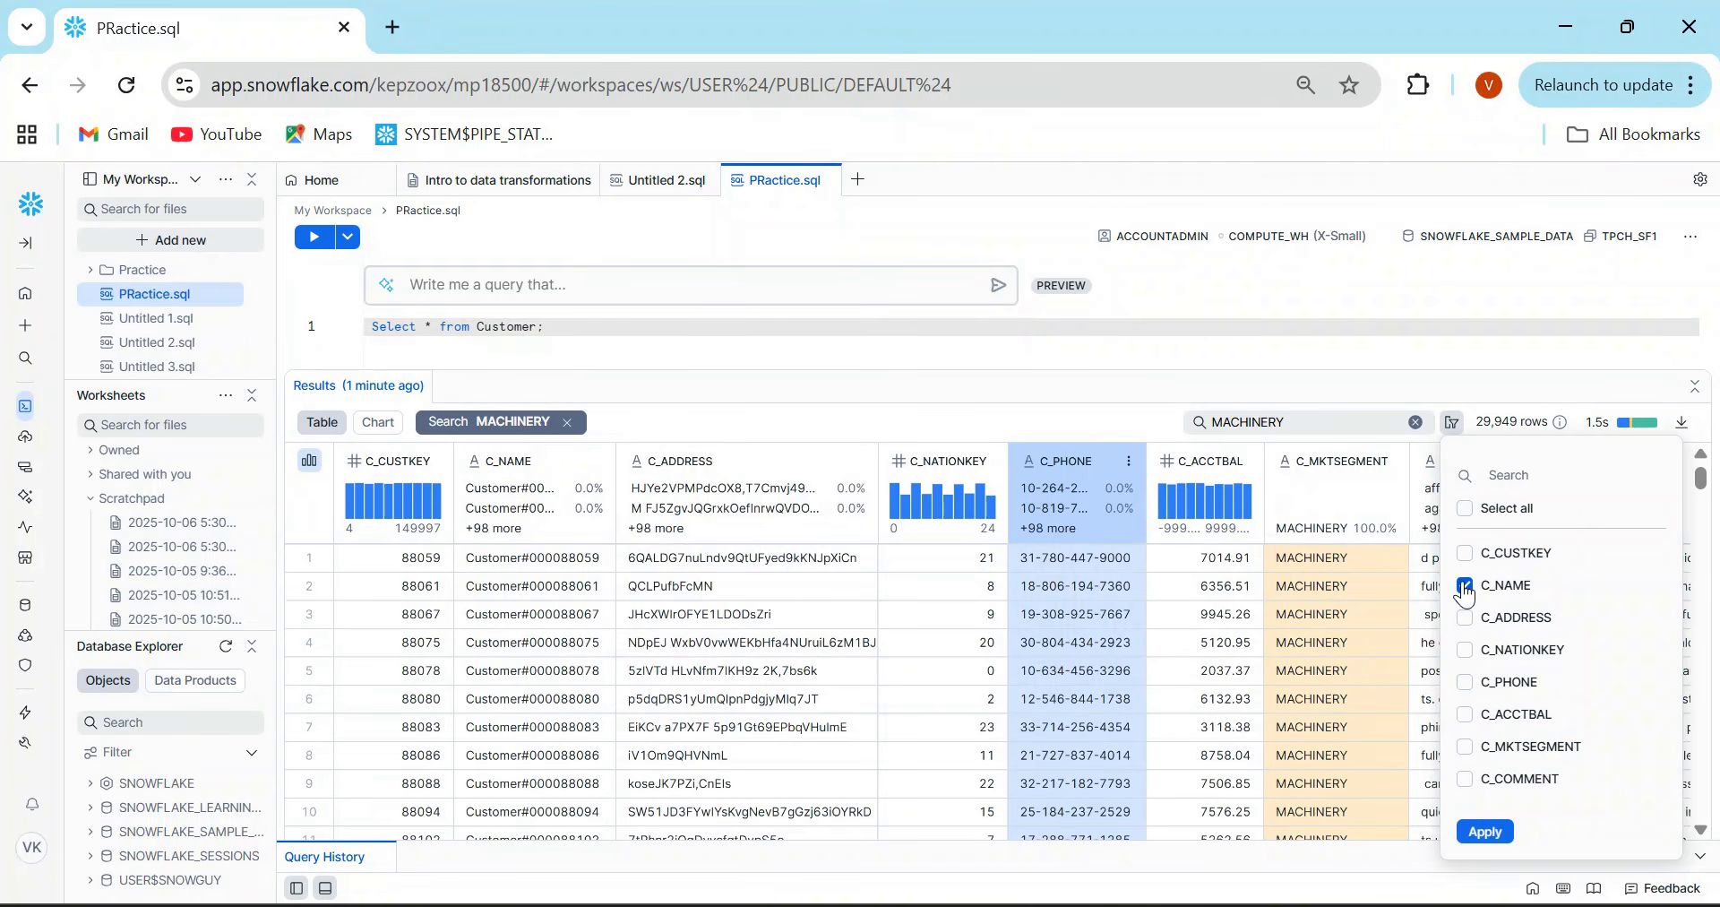
left_click(1466, 618)
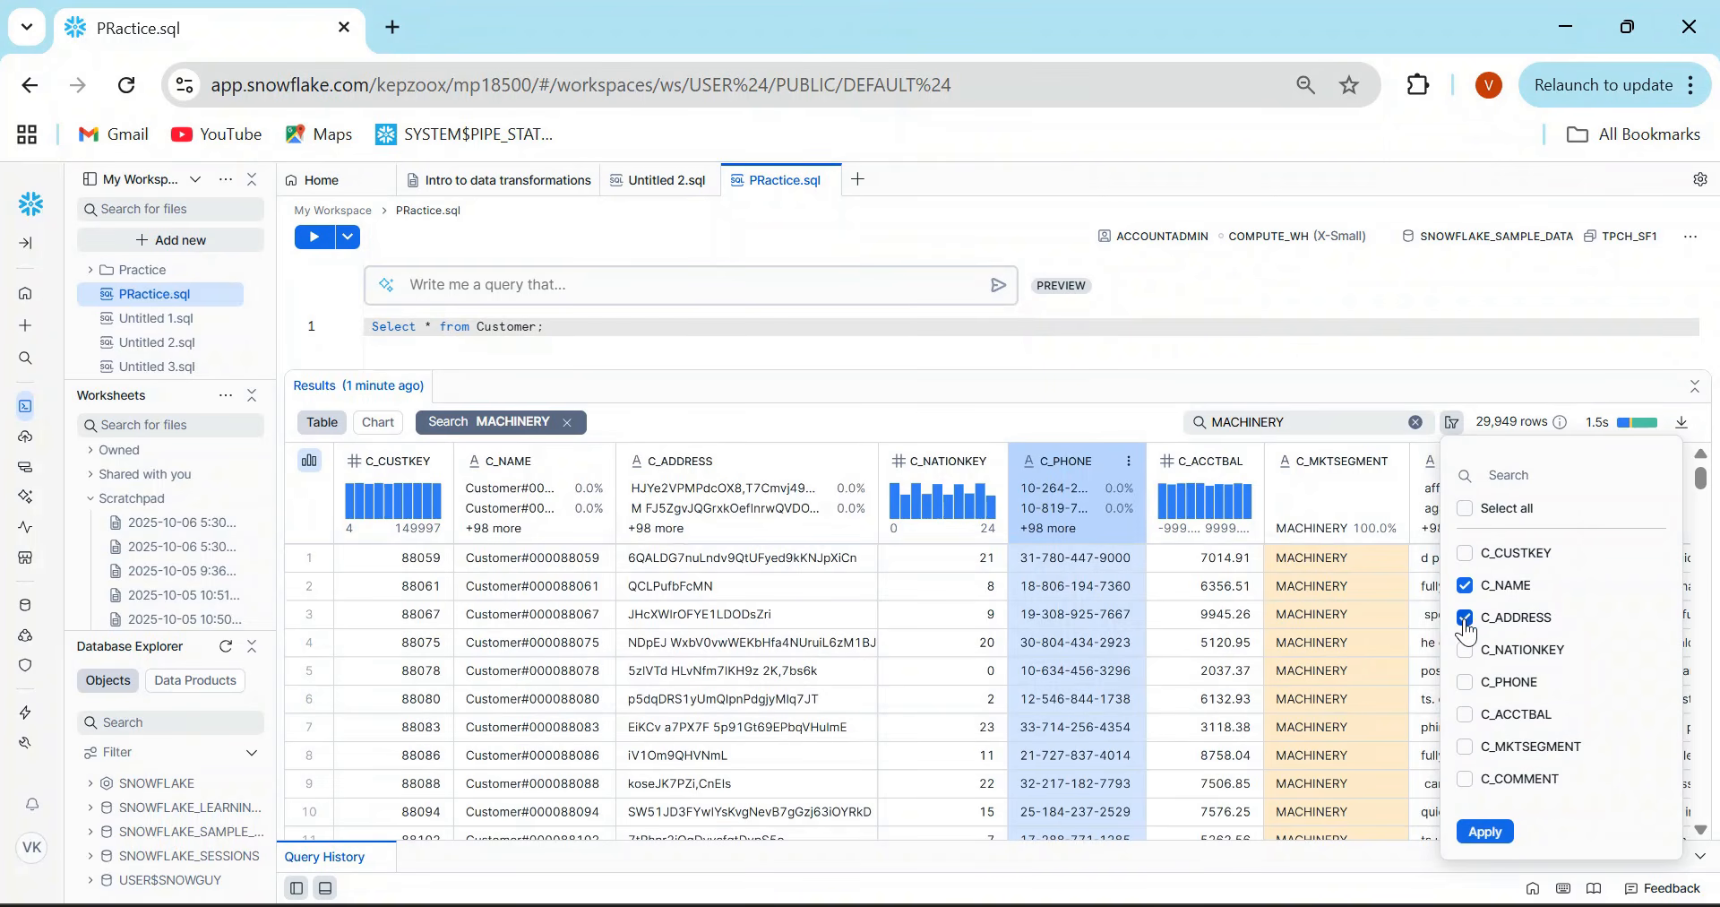
left_click(1489, 831)
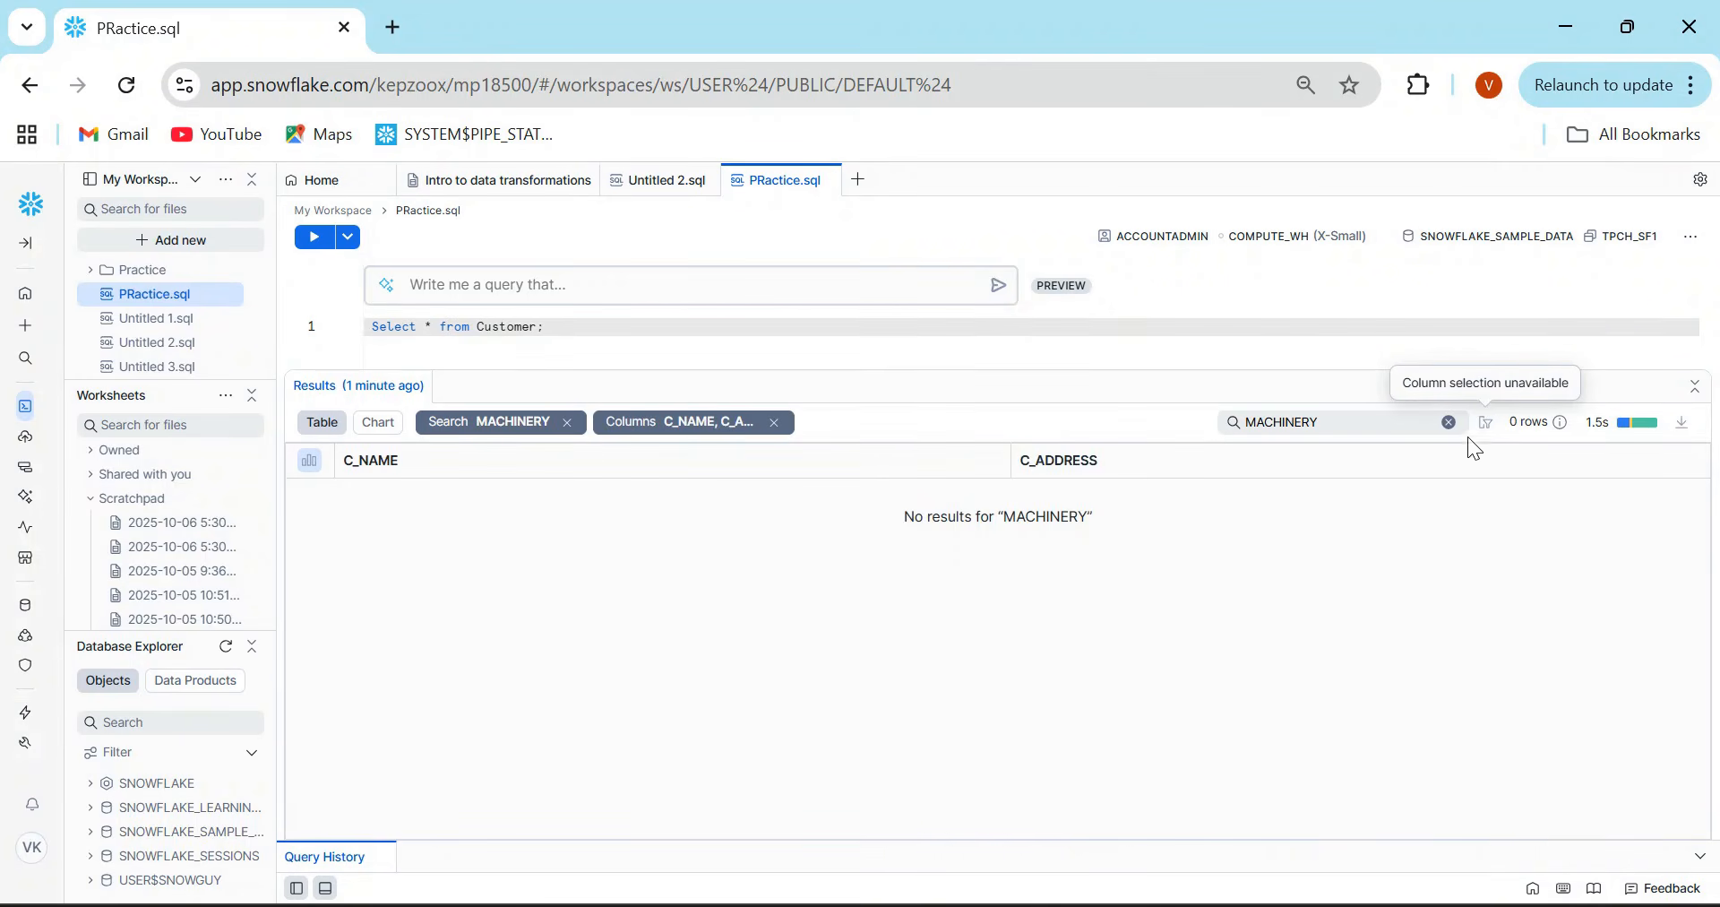
left_click(1447, 422)
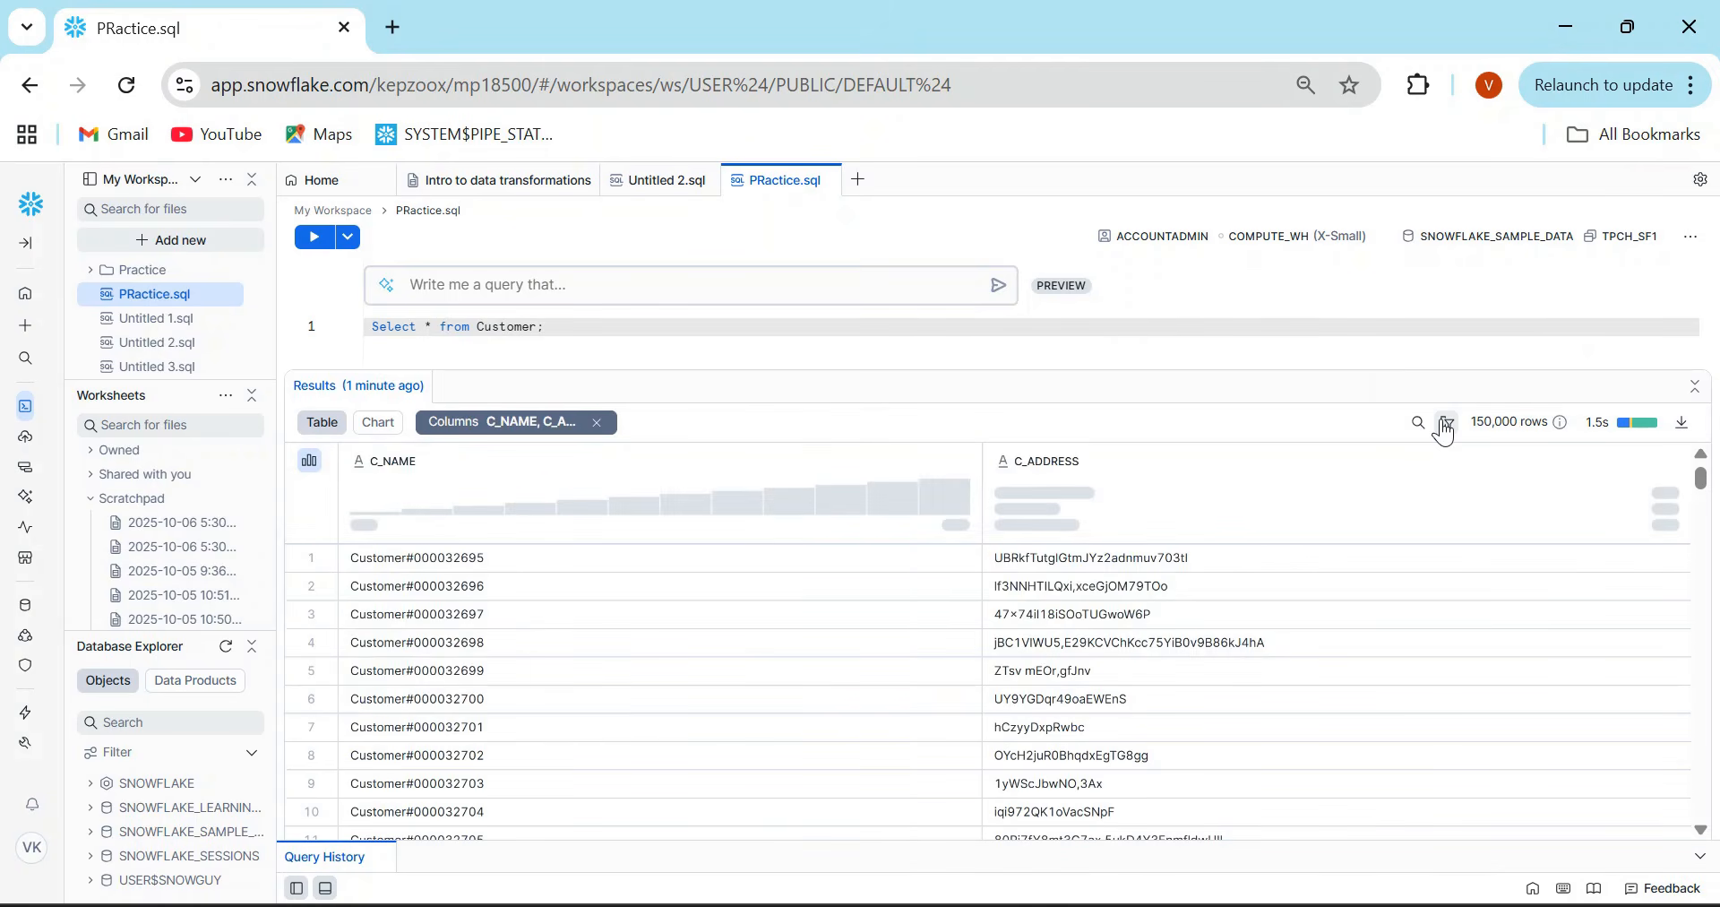
- Review the available download formats for the query results without downloading anything
mouse_move(1622, 441)
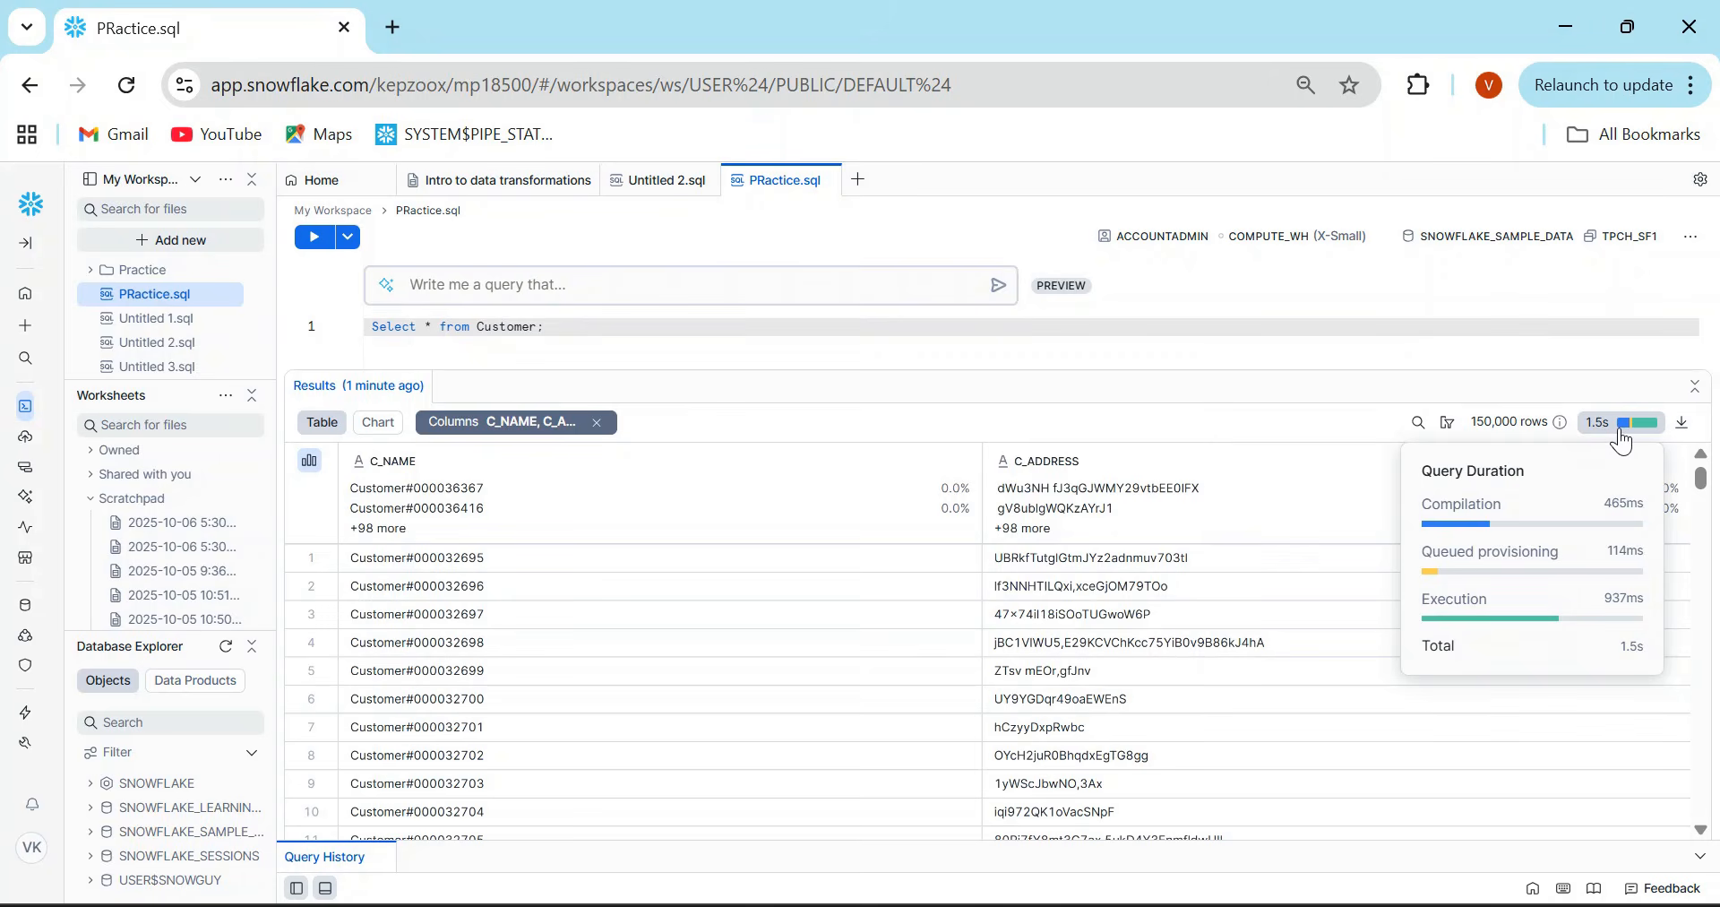
left_click(1685, 428)
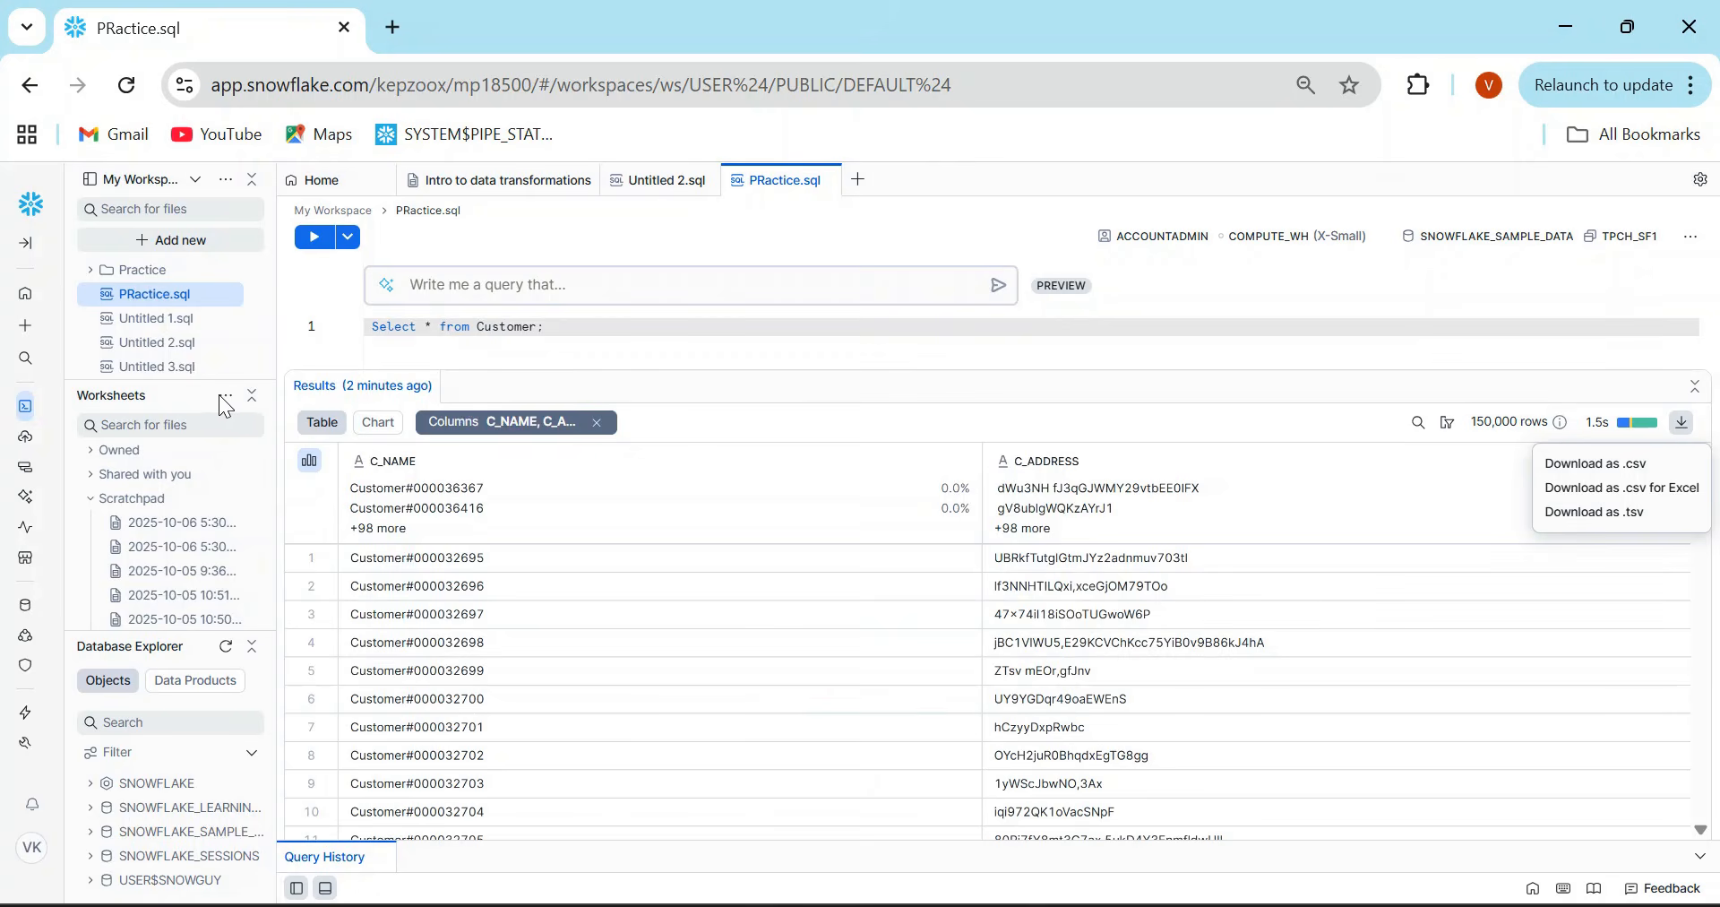
key("Escape")
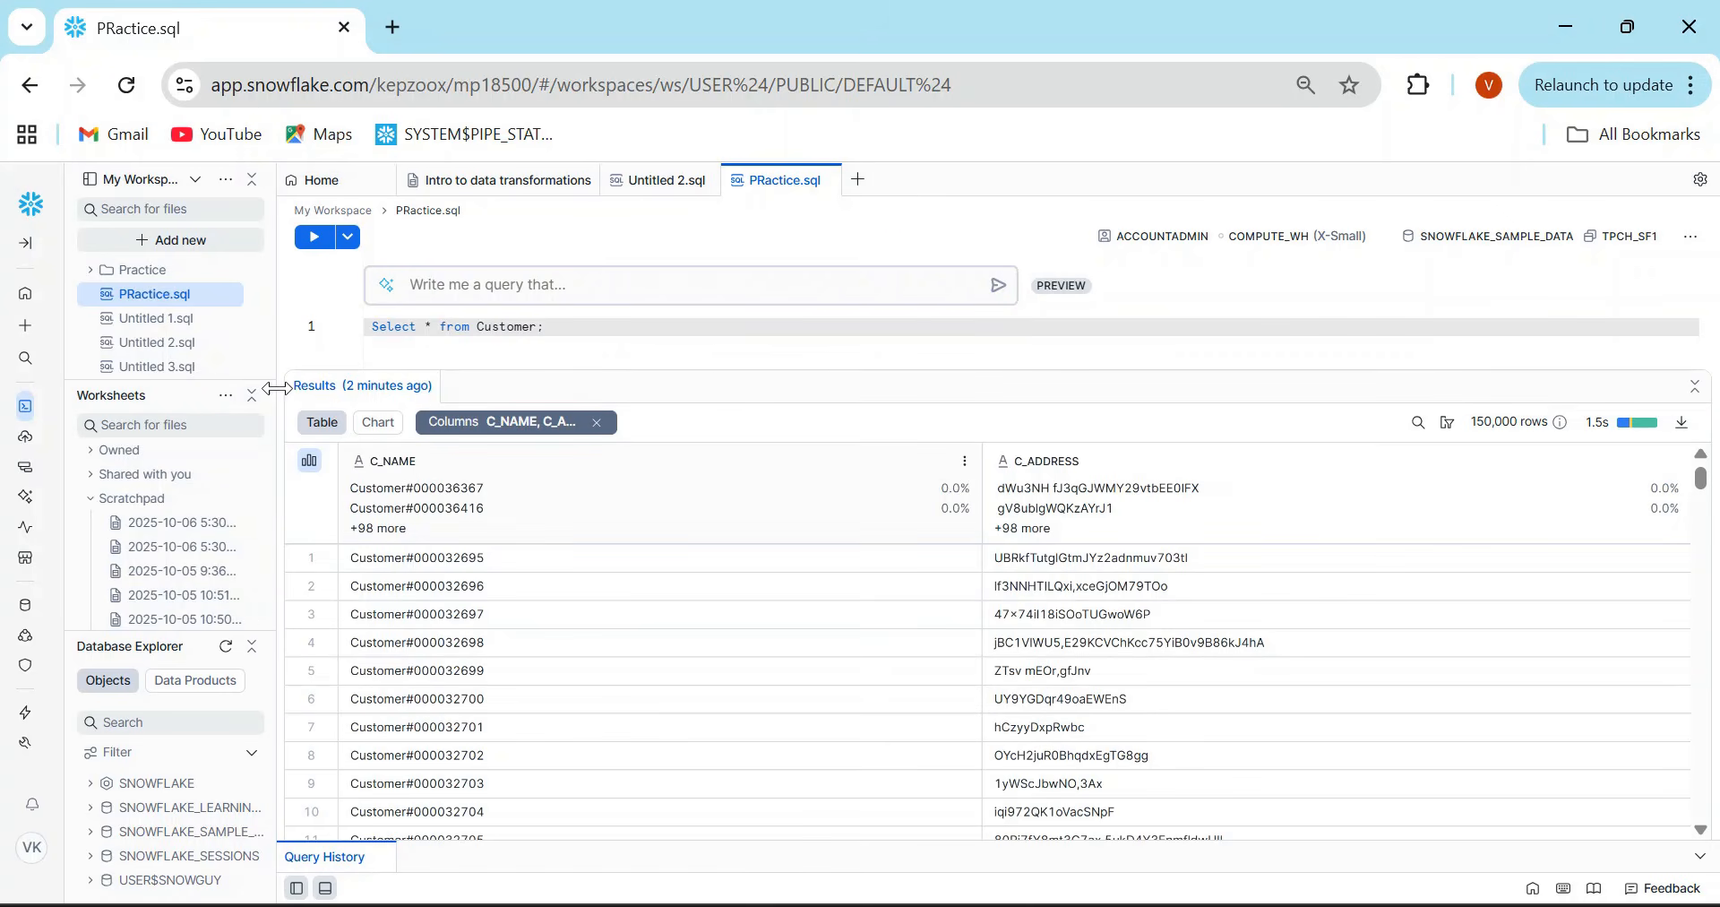
- Widen the file sidebar, open scratchpad worksheet 2025-10-06 5:30pm in Worksheets, and run its full SNOWFLAKE_SAMPLE_DATA.TPCH_SF1.CUSTOMER query
left_click_drag(275, 388, 439, 388)
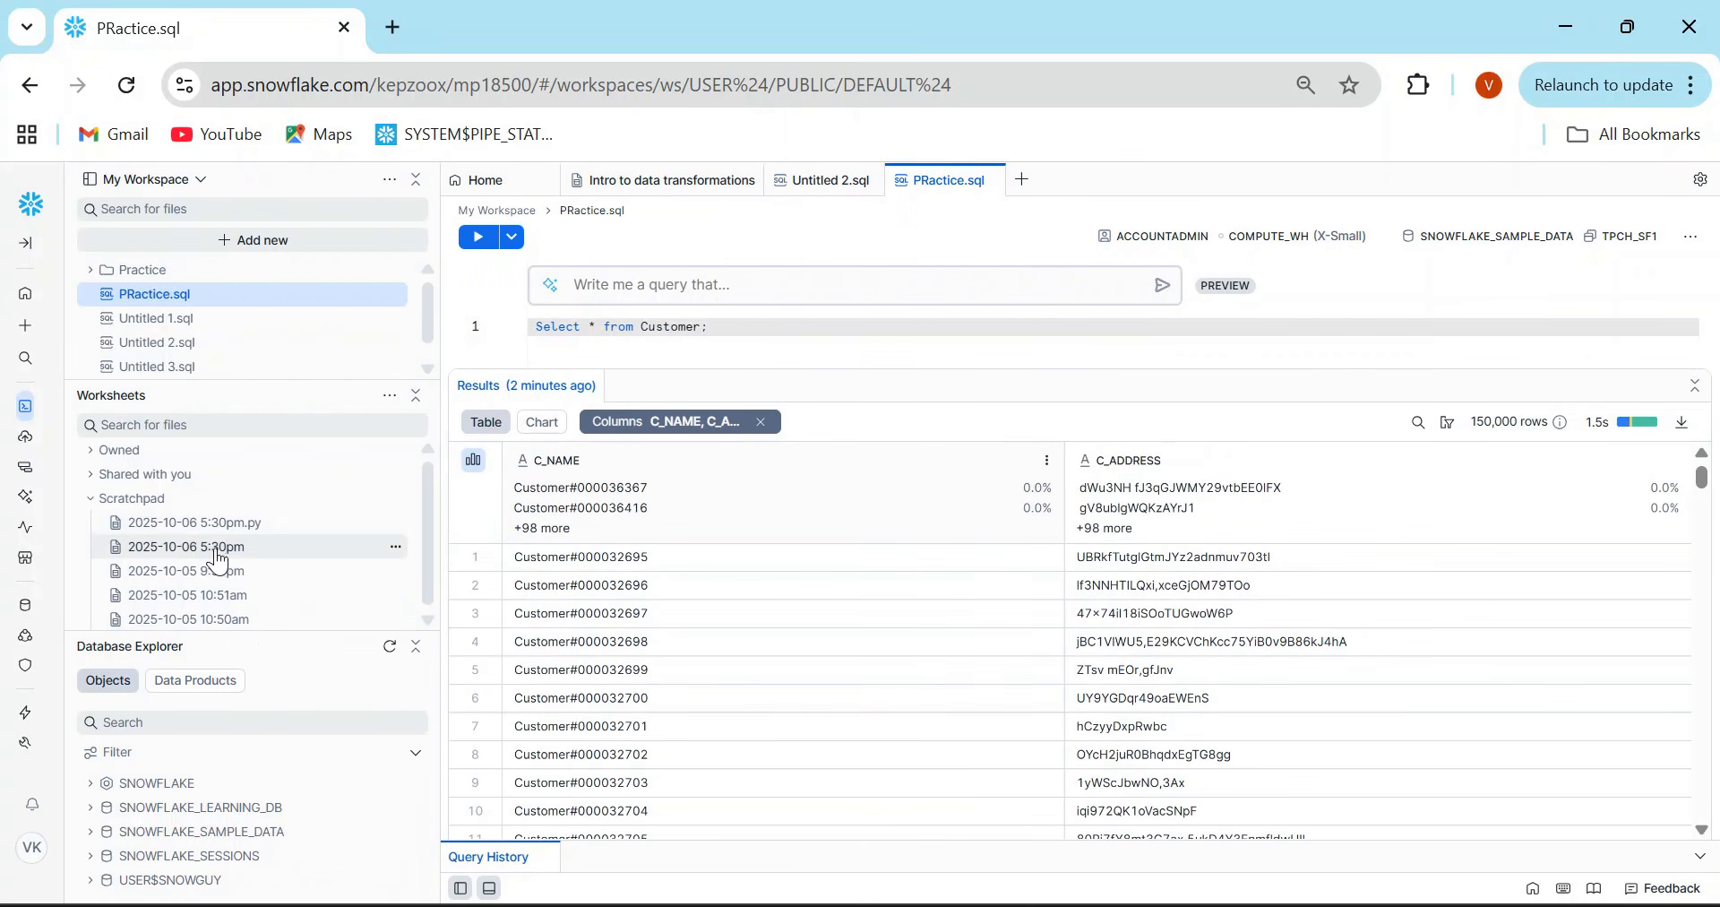
left_click(395, 551)
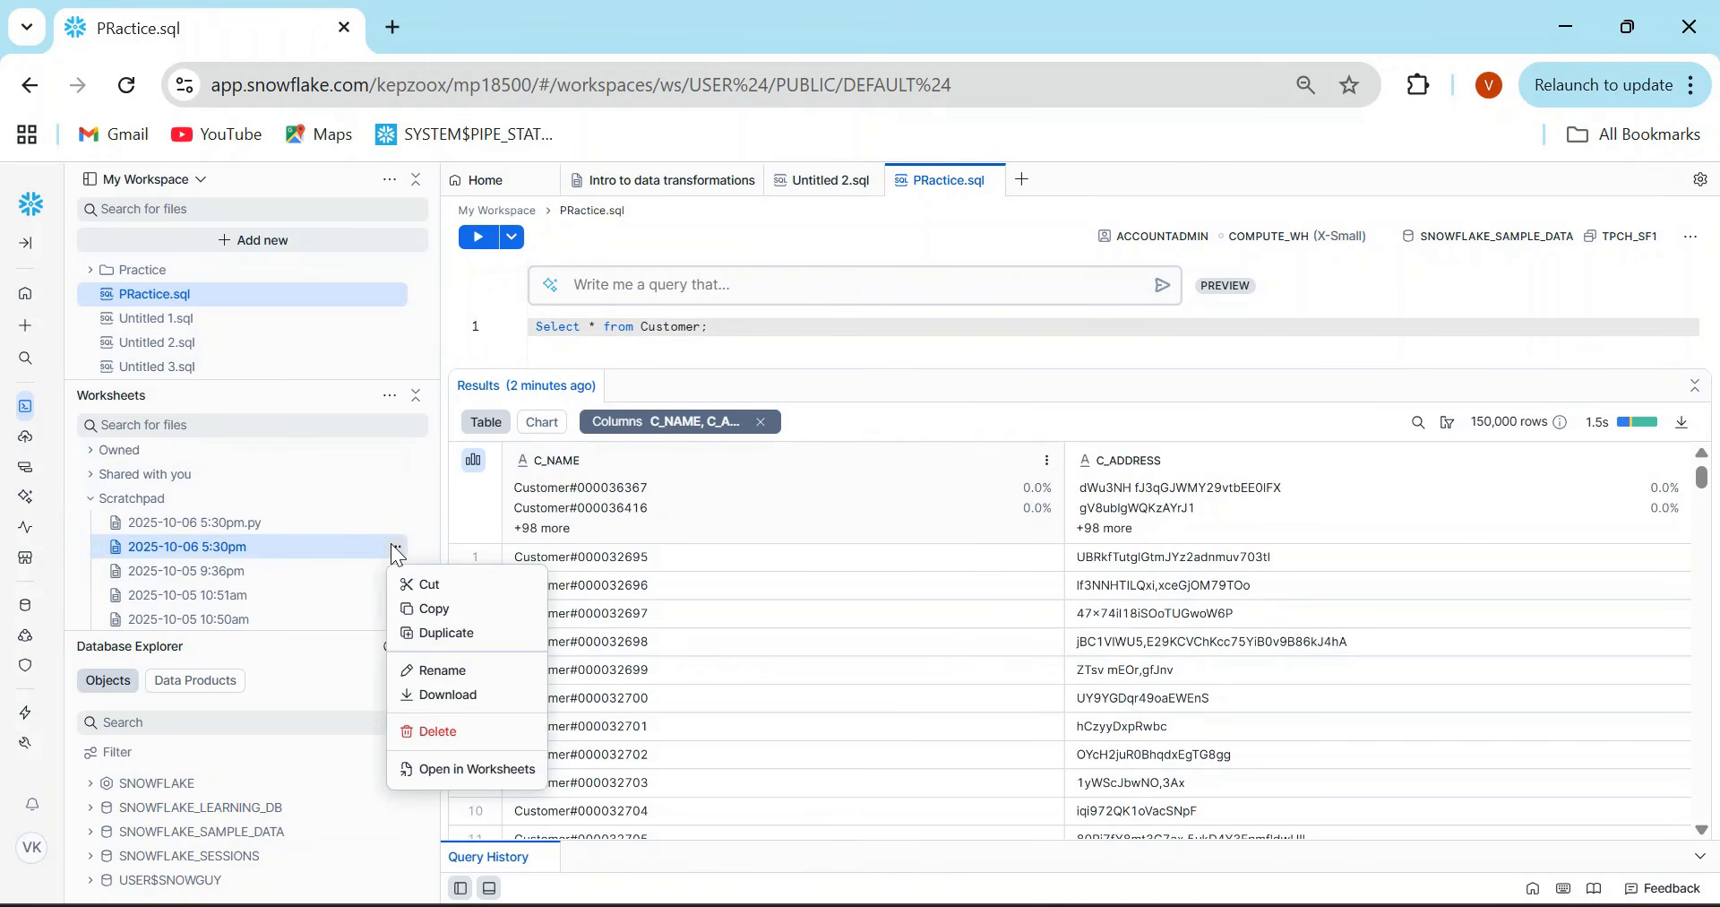
left_click(454, 771)
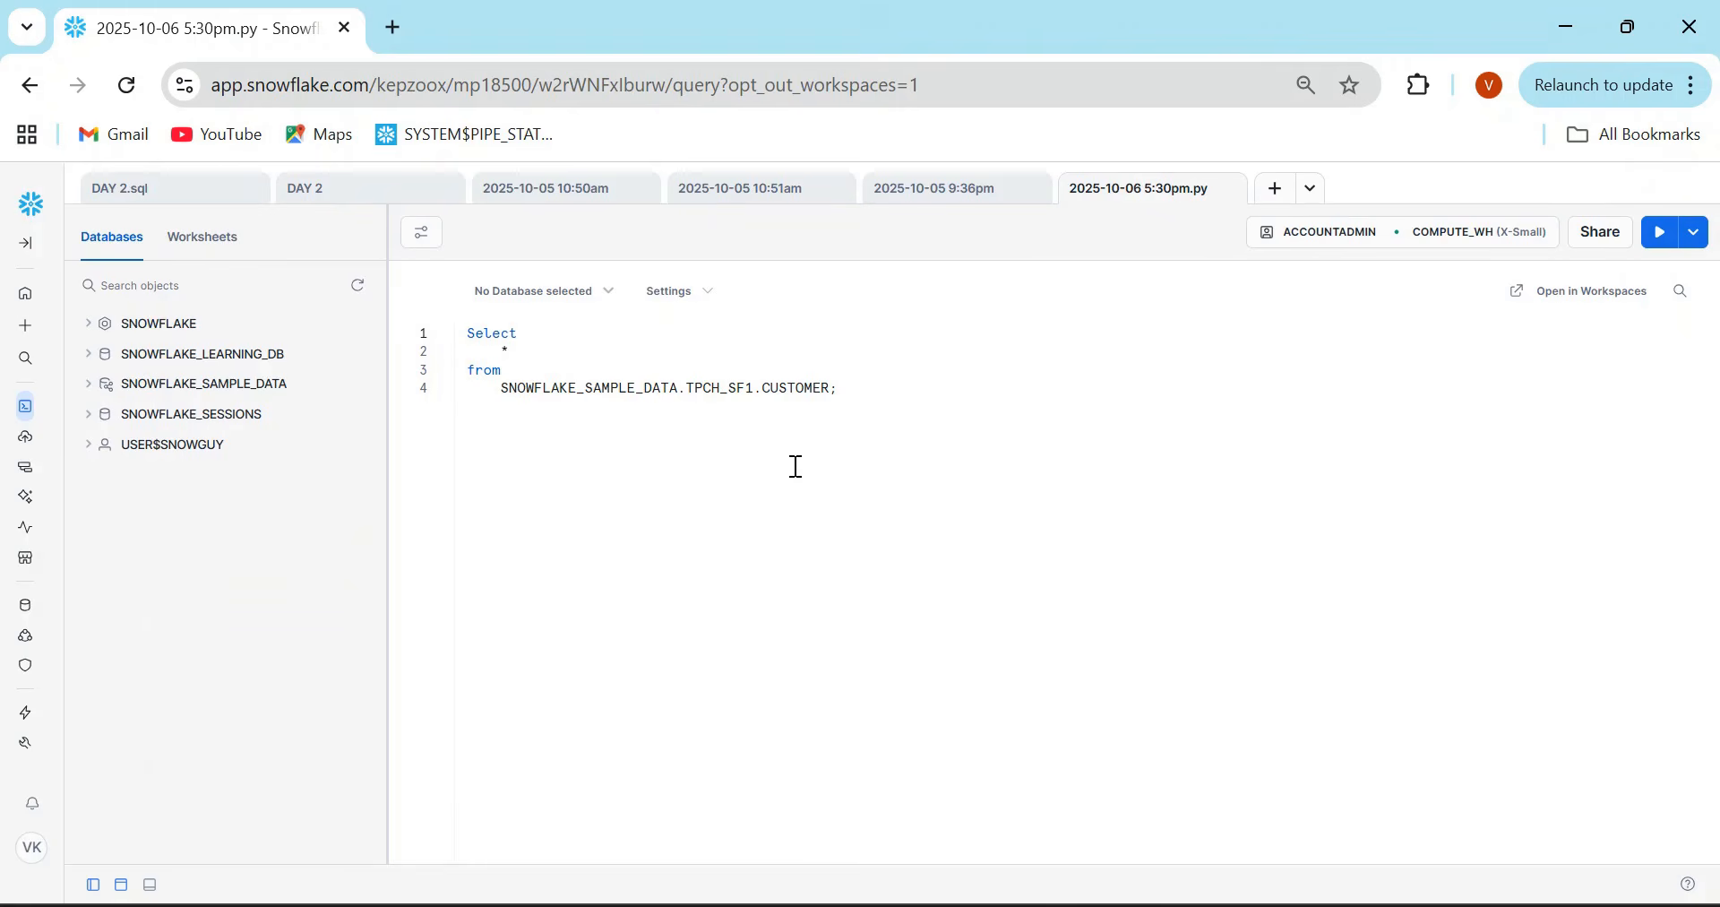
left_click_drag(860, 394, 516, 319)
key("ctrl+Return")
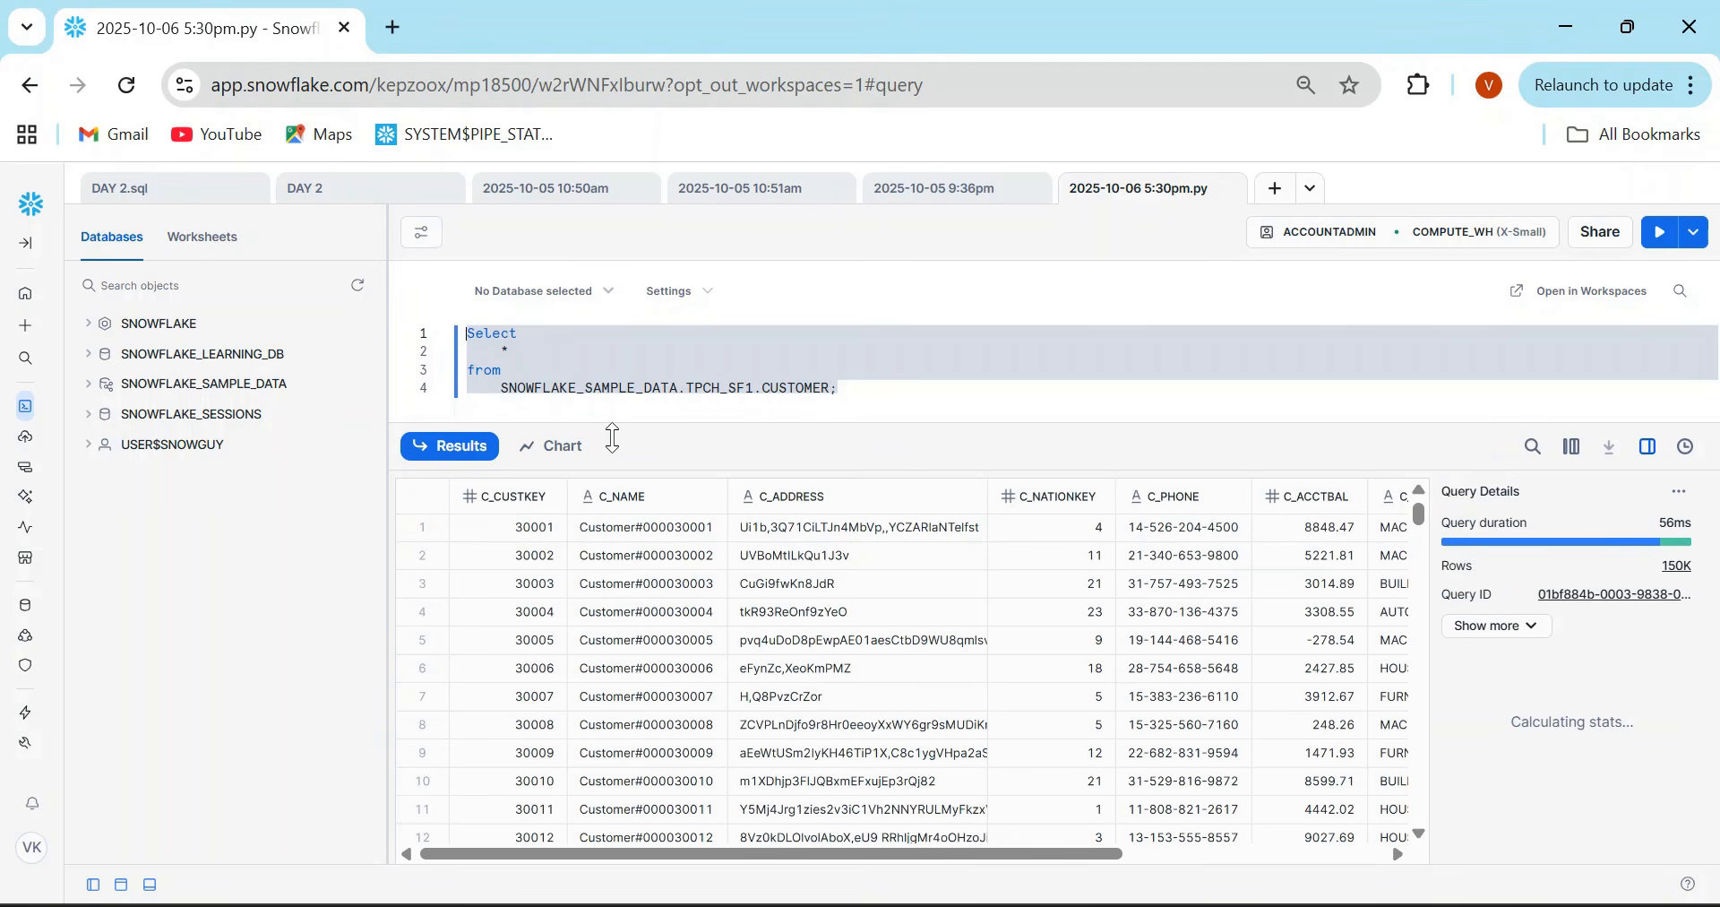
- Examine the column statistics for C_NAME, C_ADDRESS, C_NATIONKEY and C_COMMENT in the worksheet results
left_click(618, 499)
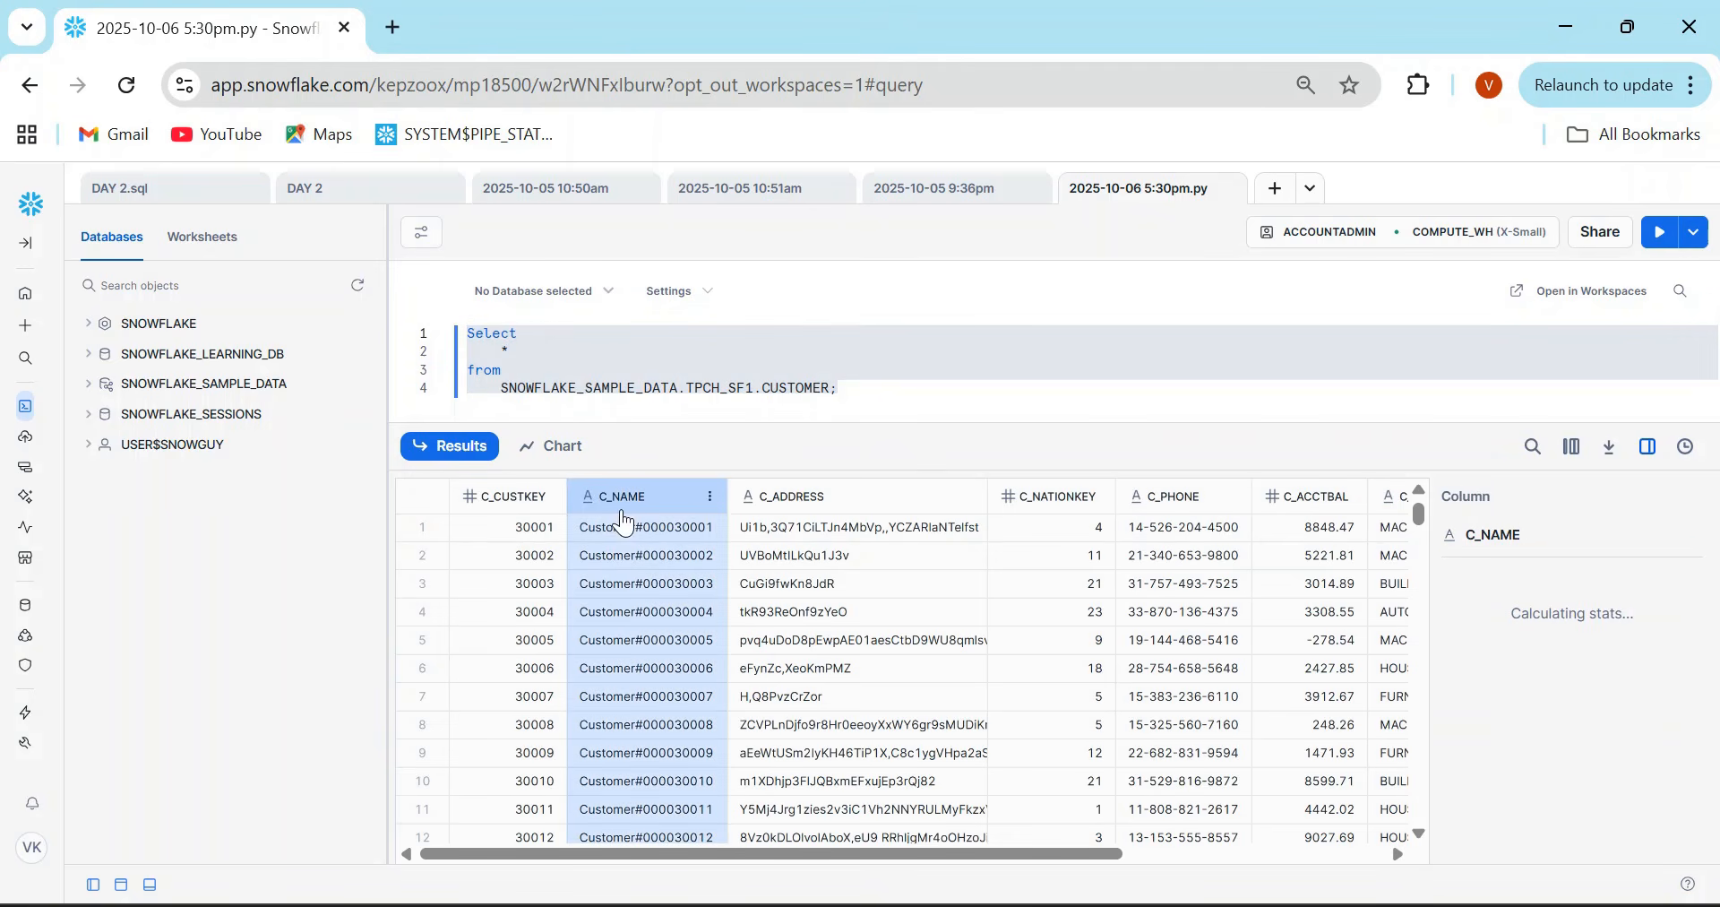
left_click(809, 503)
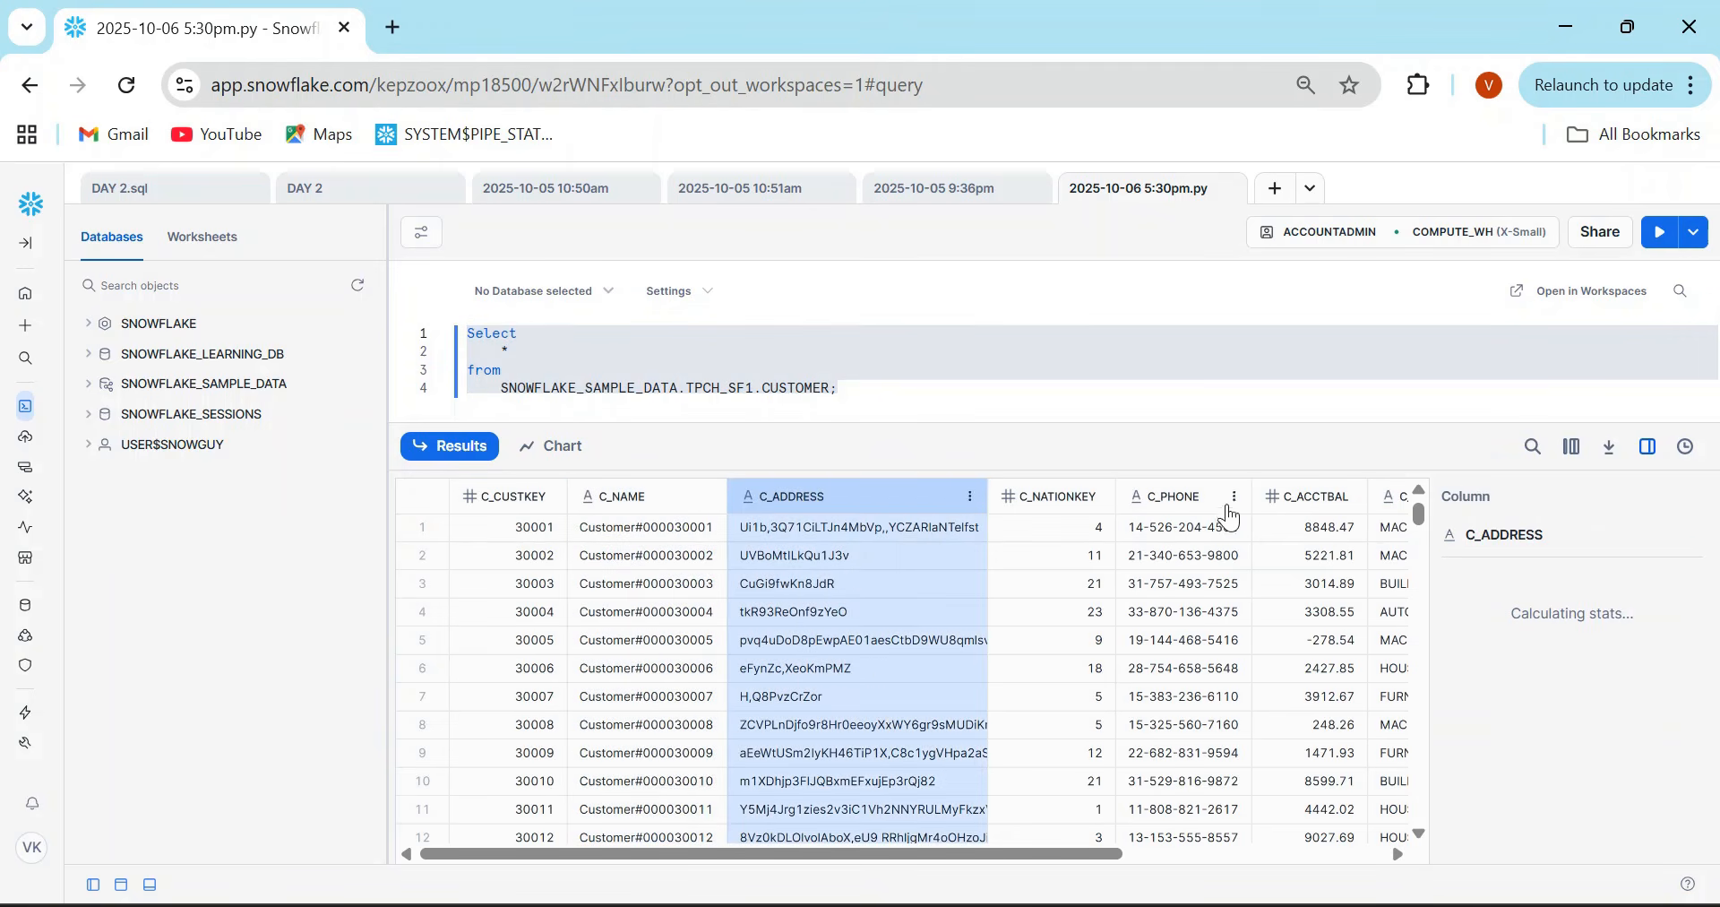
left_click(1030, 507)
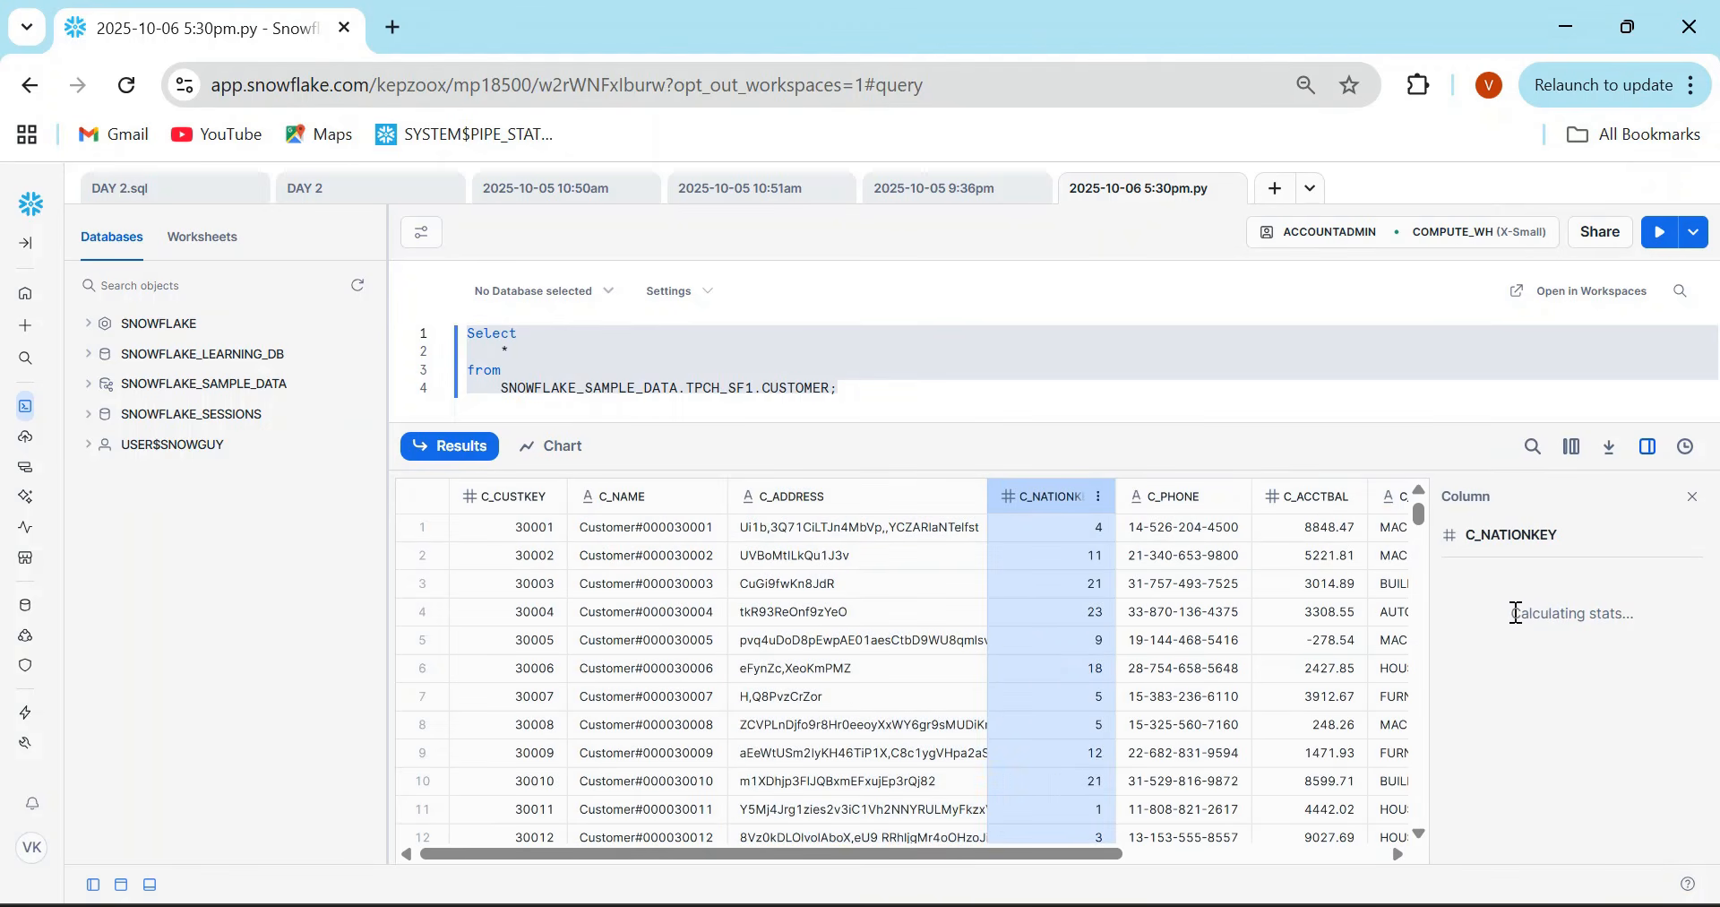
left_click_drag(1516, 615, 1651, 618)
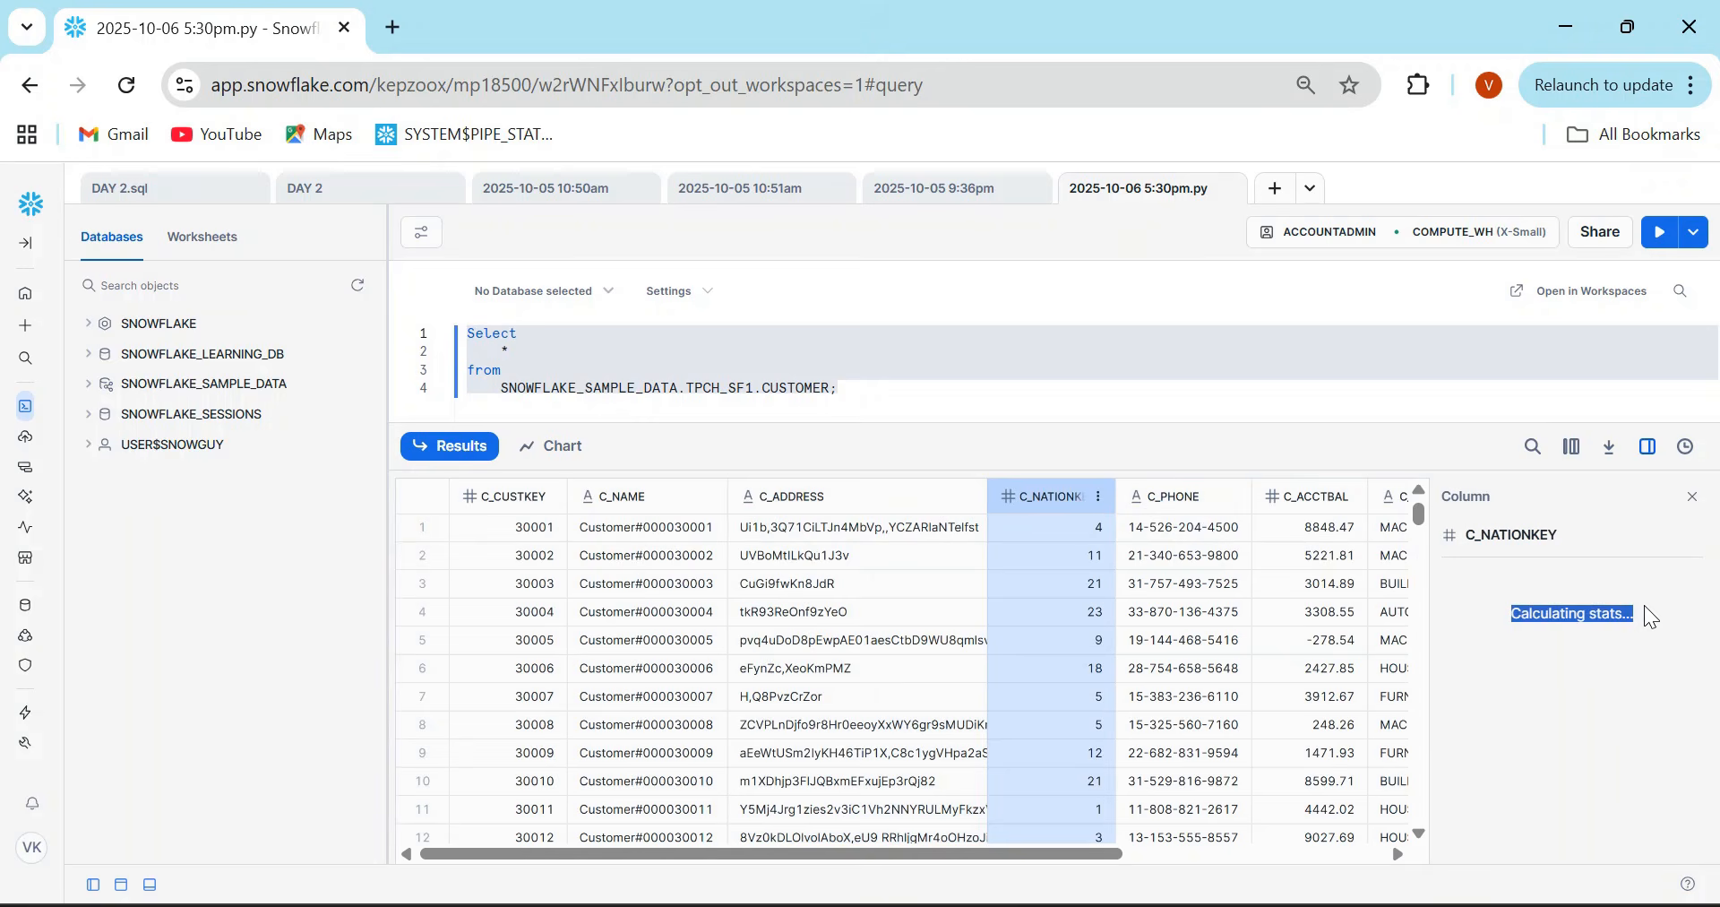
left_click_drag(1107, 863, 1370, 862)
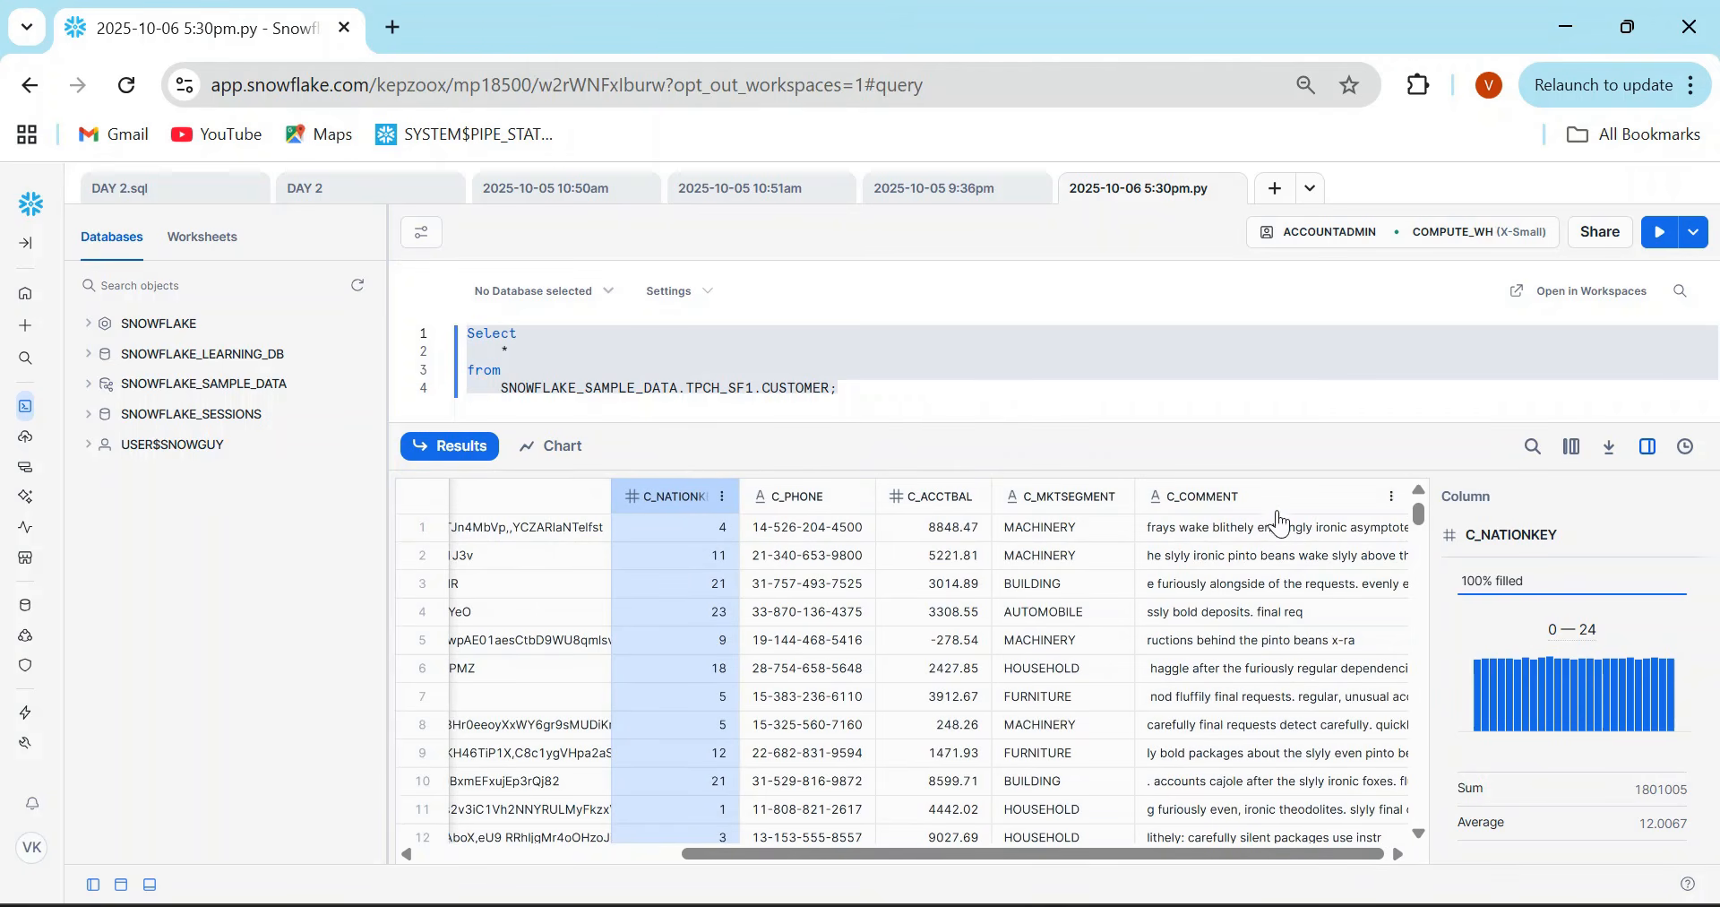
left_click(1274, 497)
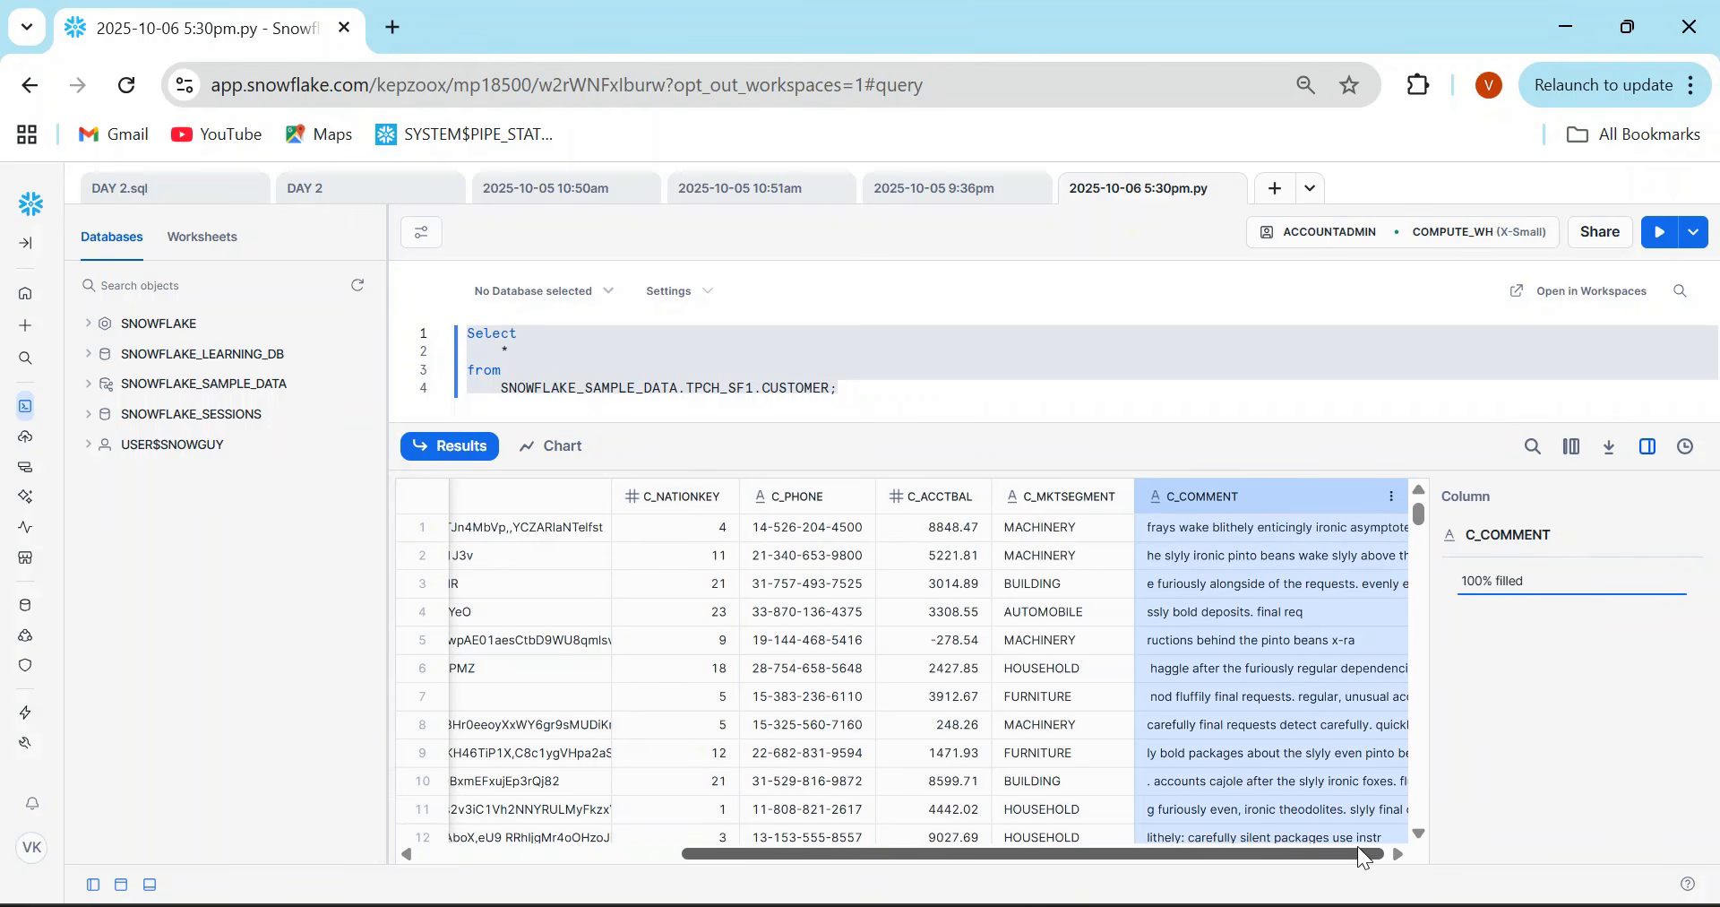
left_click_drag(1364, 858, 1102, 856)
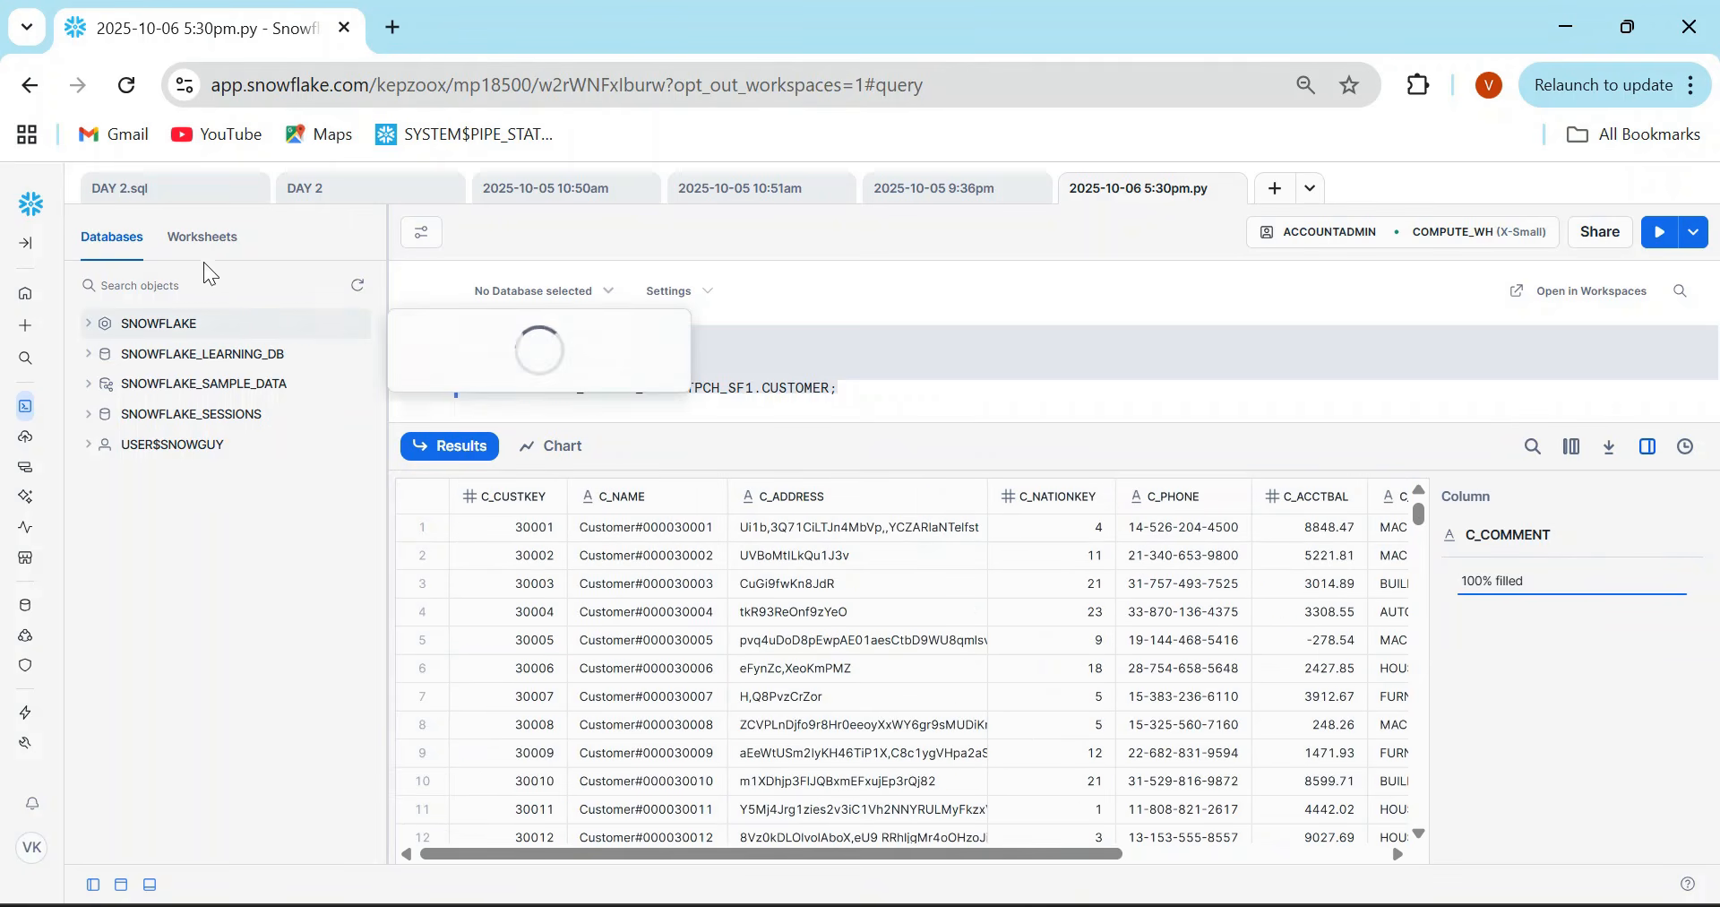
- Return to PRactice.sql in Workspaces and decline making Workspaces the default SQL editor
left_click(31, 89)
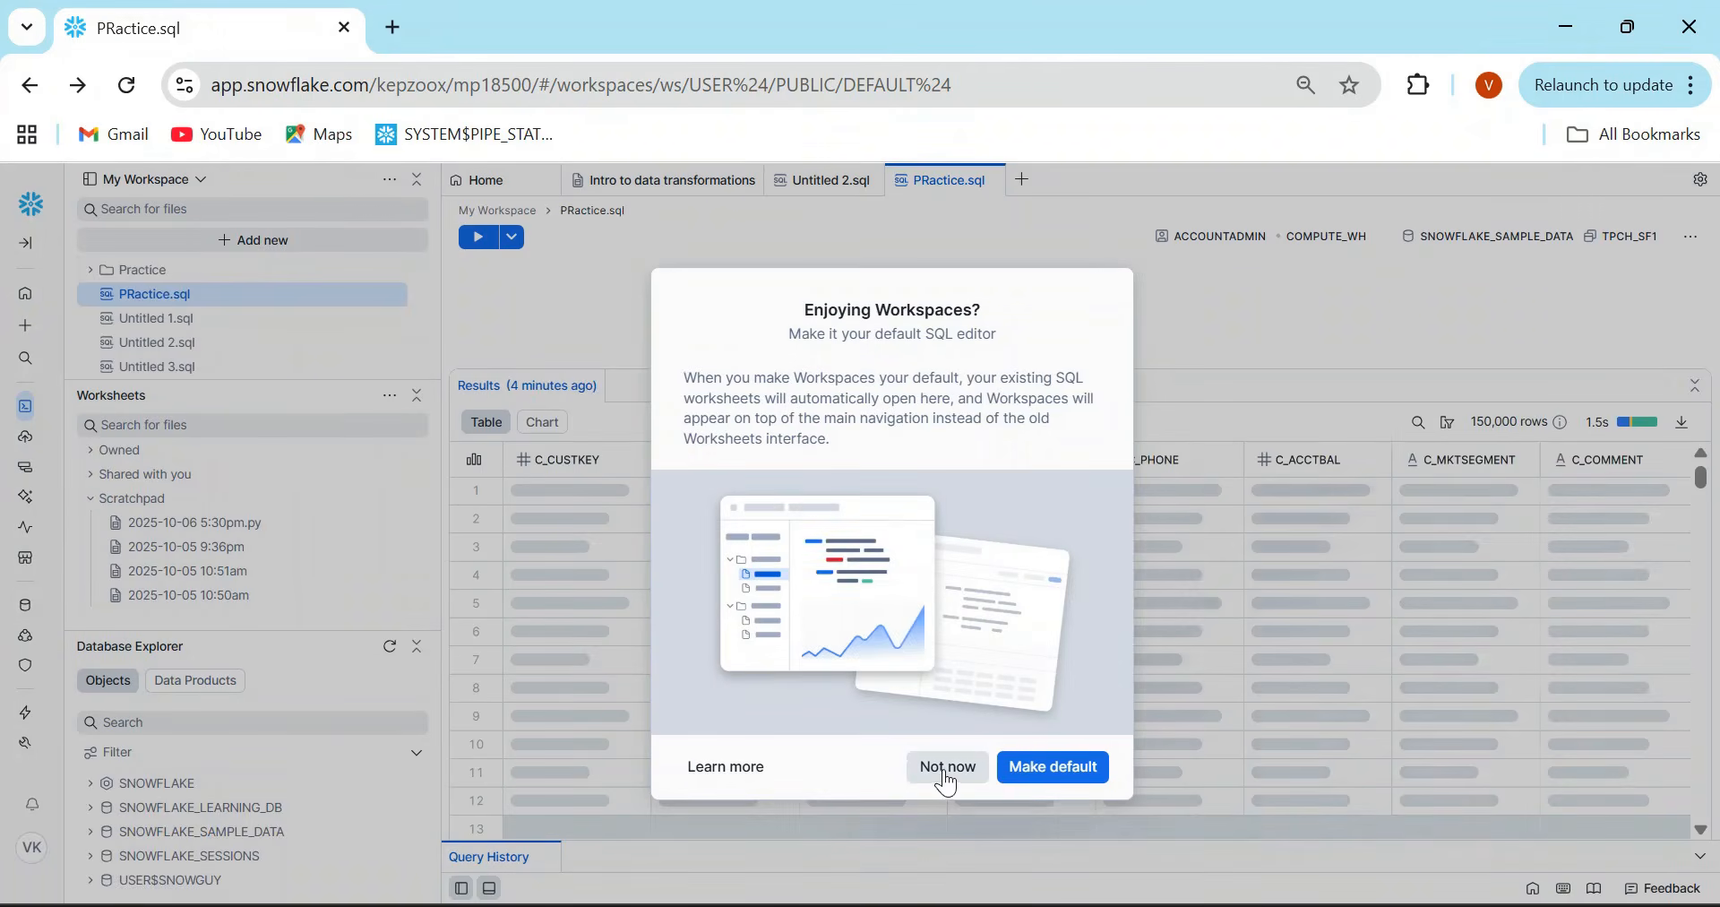
left_click_drag(825, 310, 1003, 332)
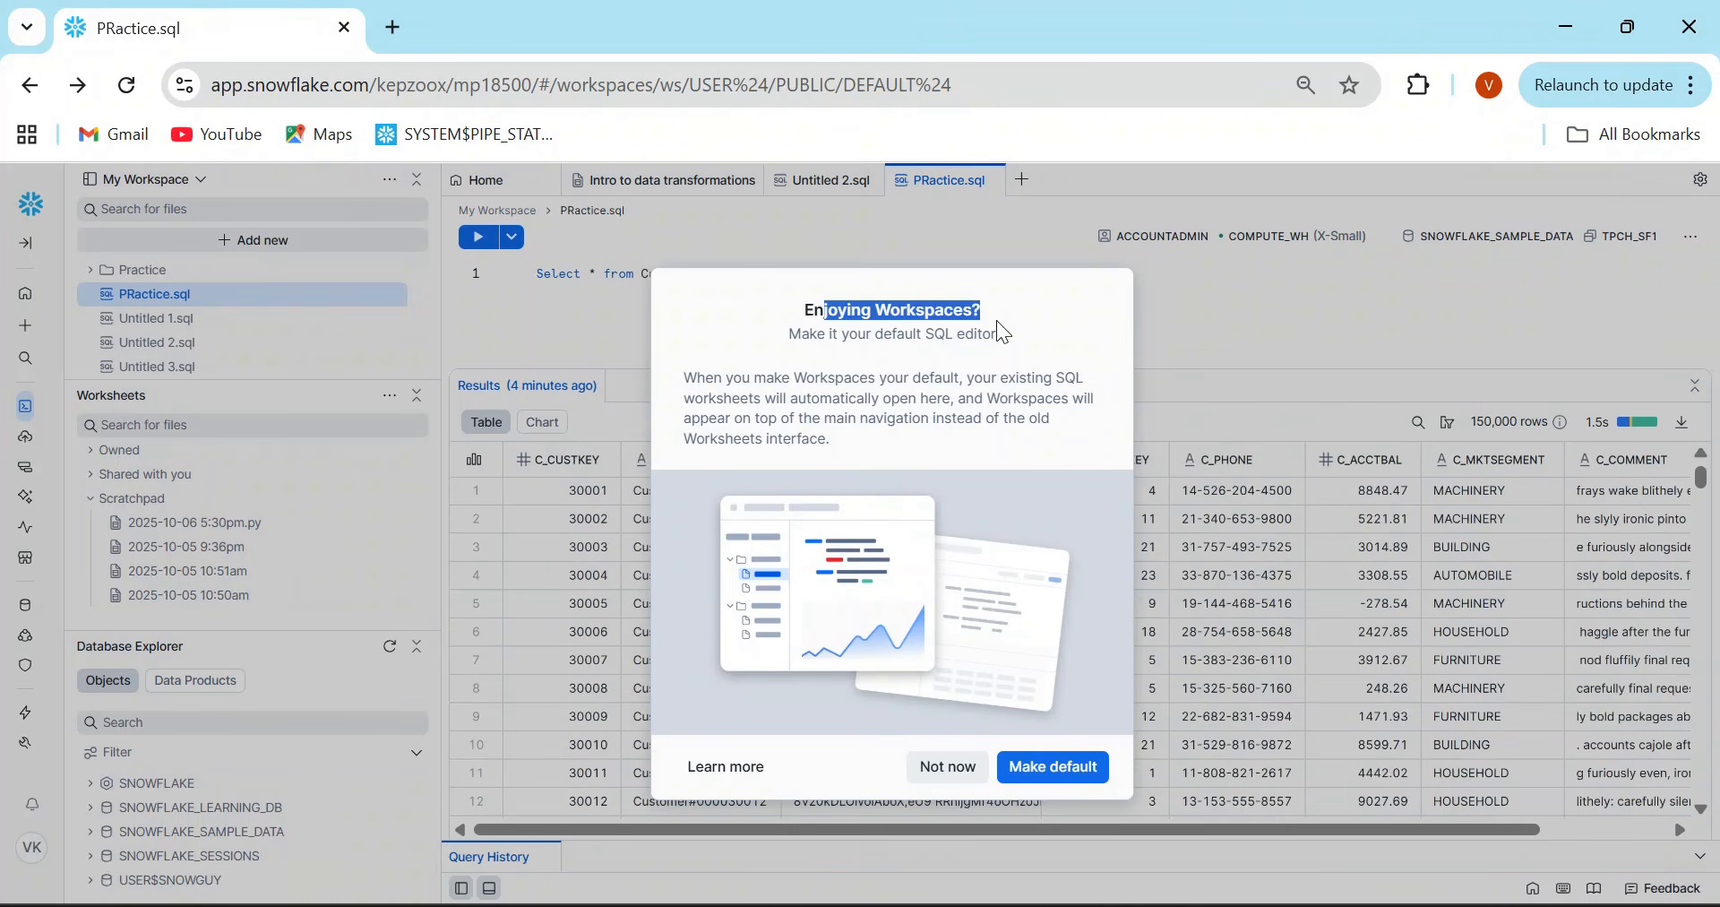
left_click(948, 768)
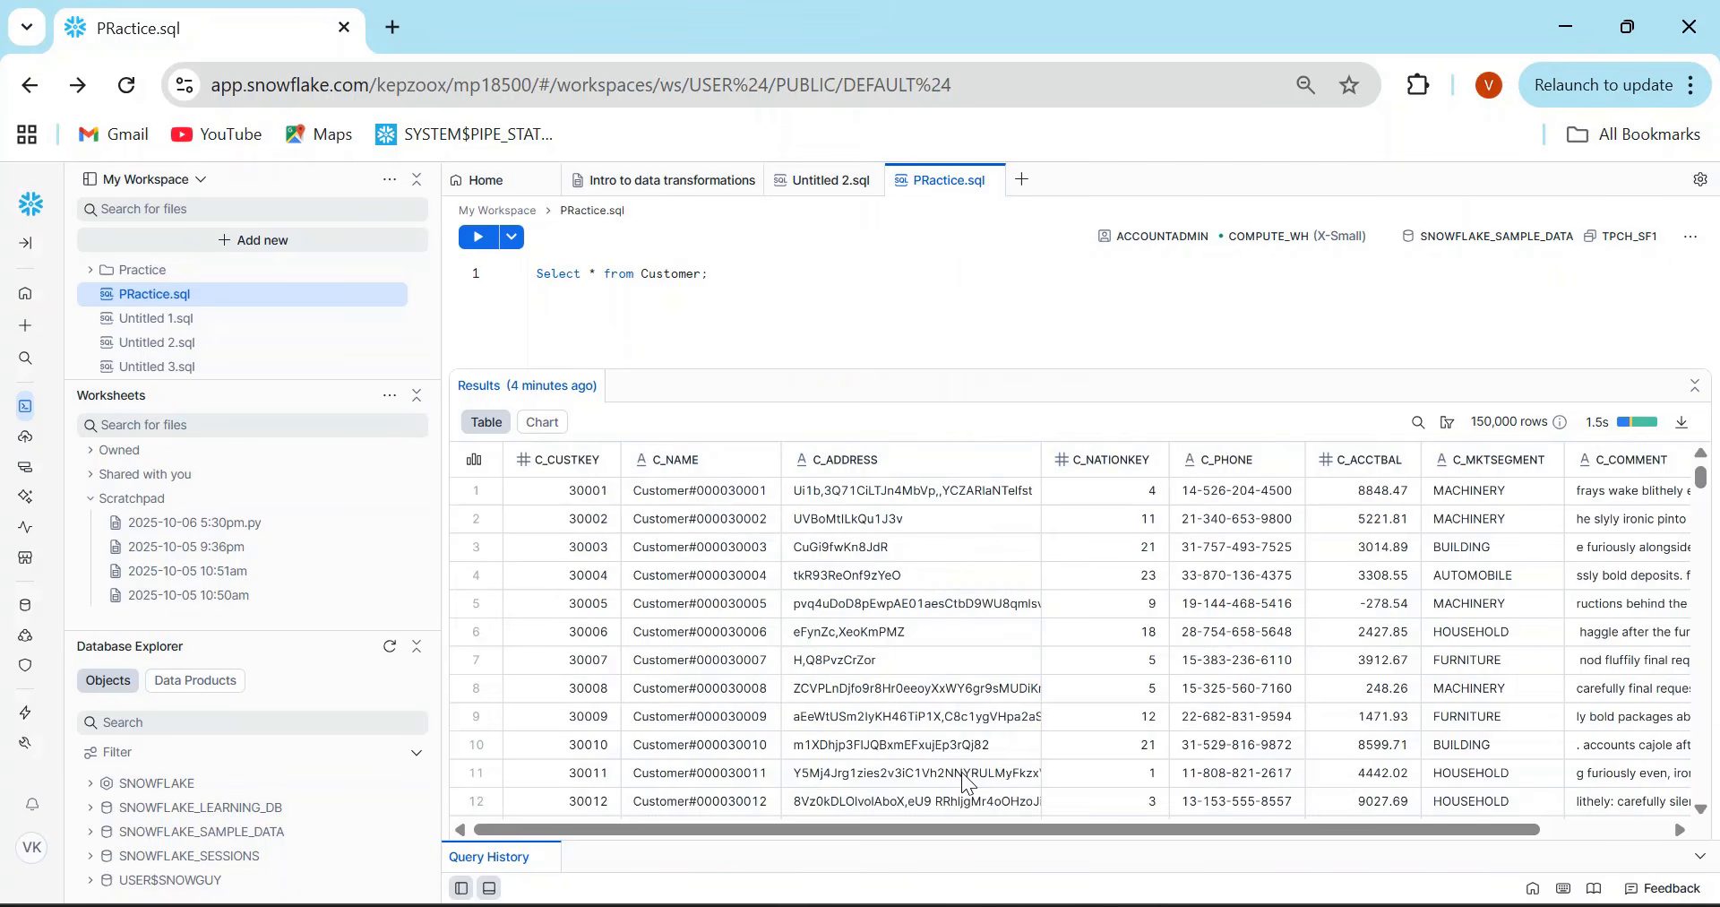
- Show column statistics for the Customer results and display the results as a pie chart
left_click(475, 463)
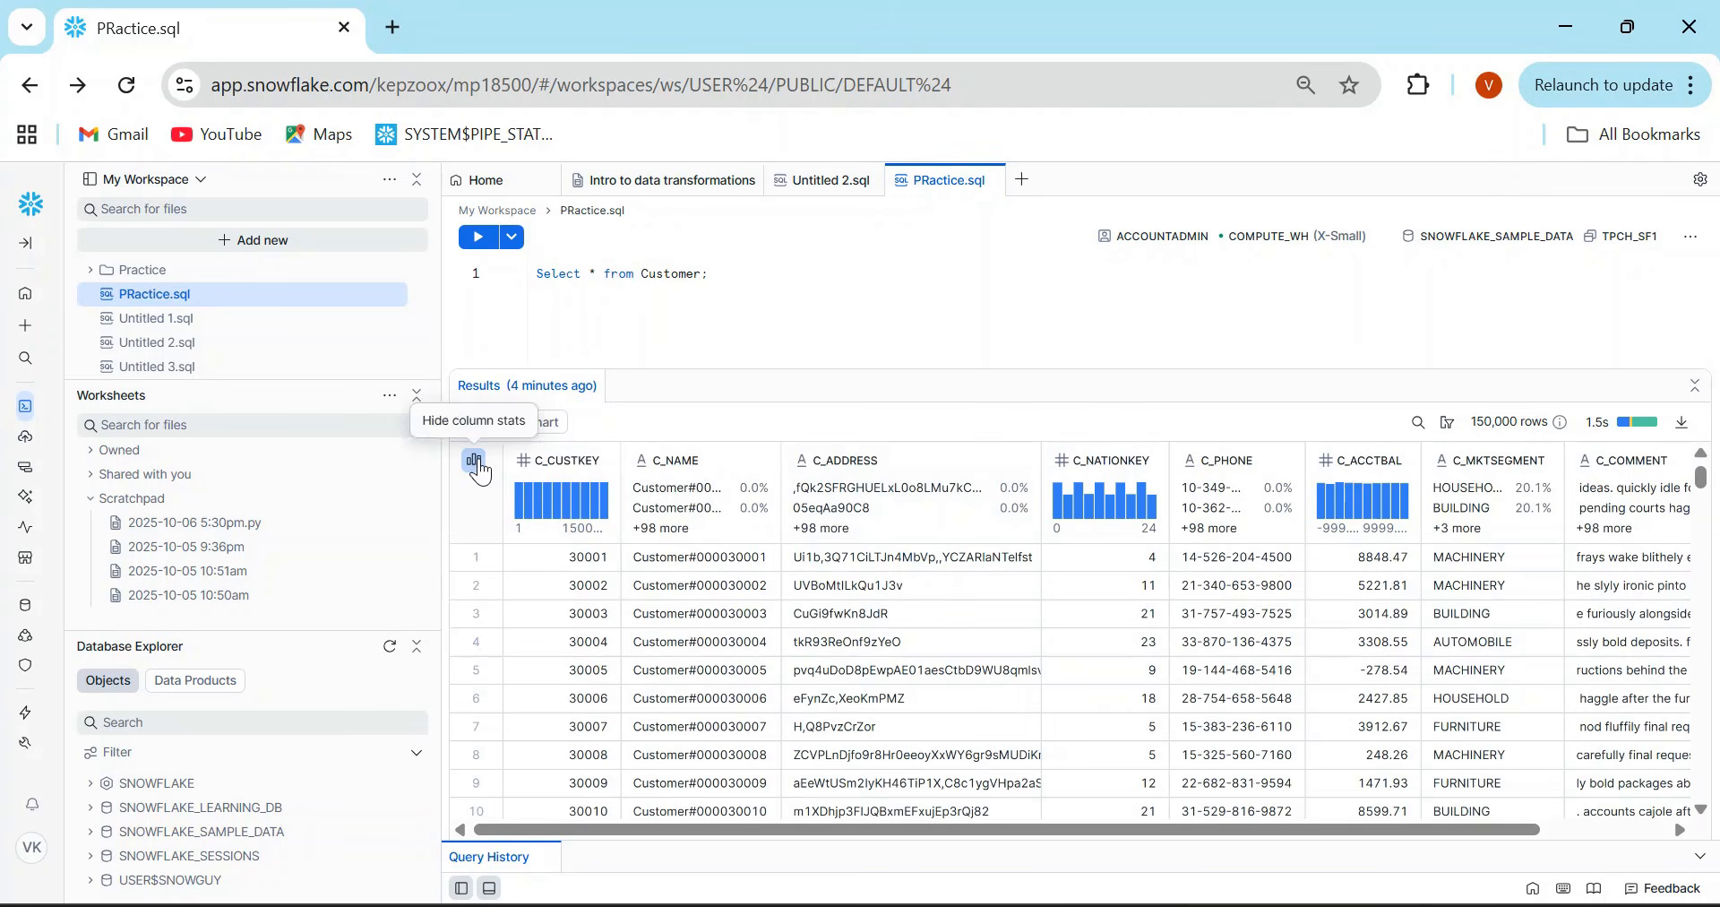
left_click(543, 425)
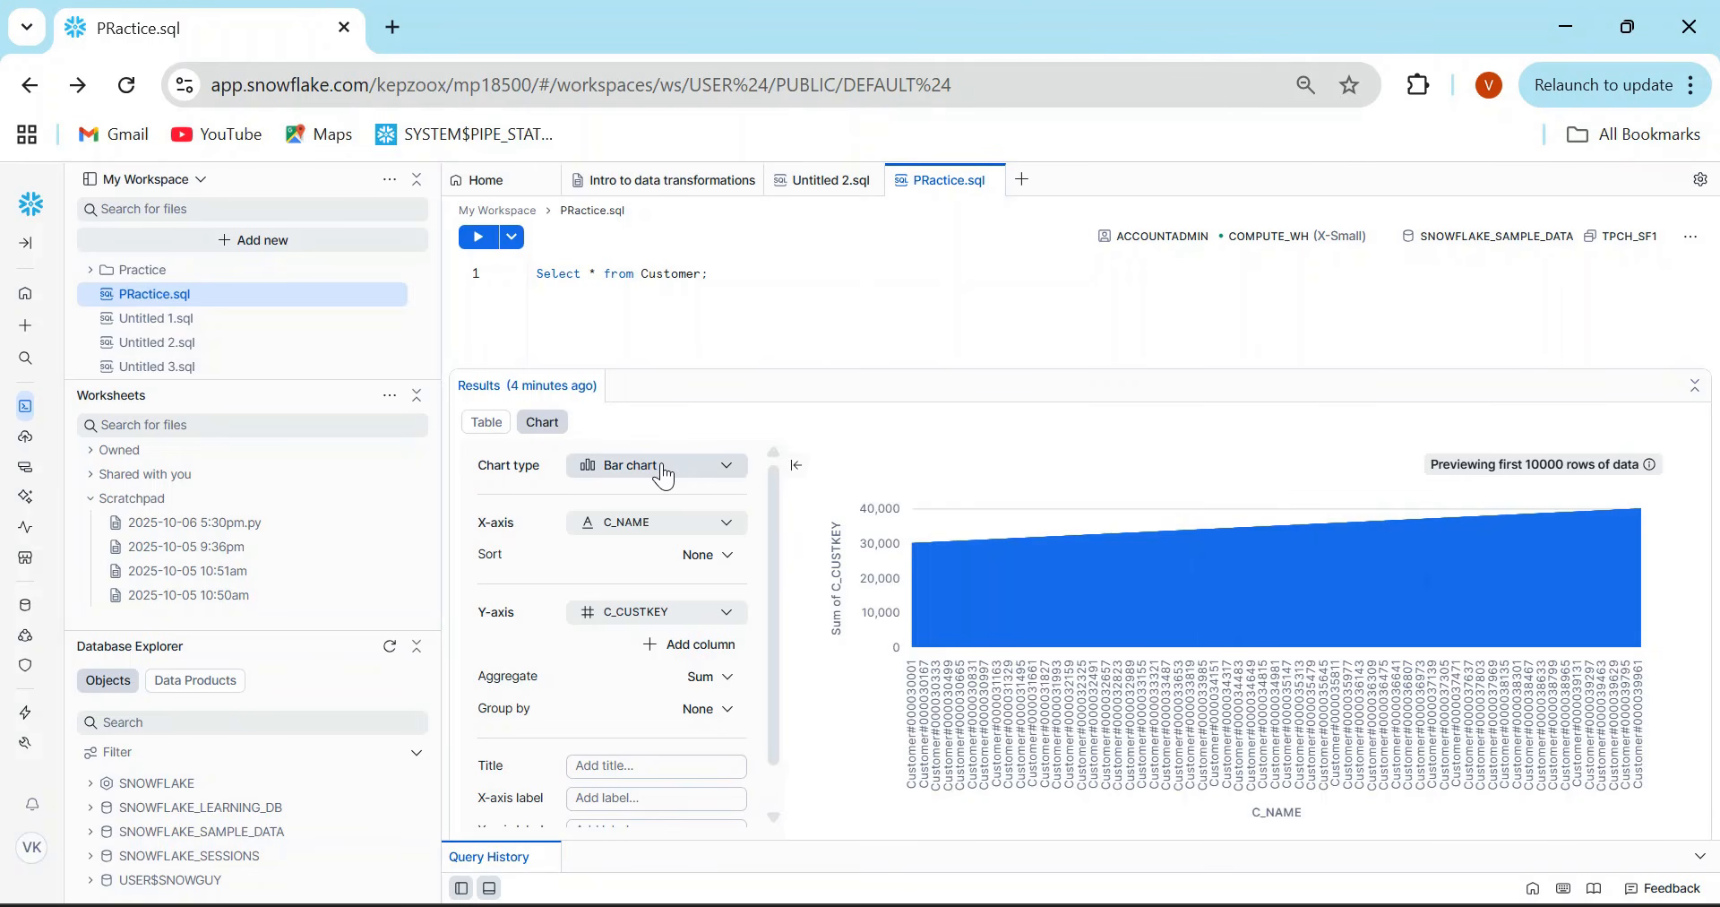
left_click(666, 476)
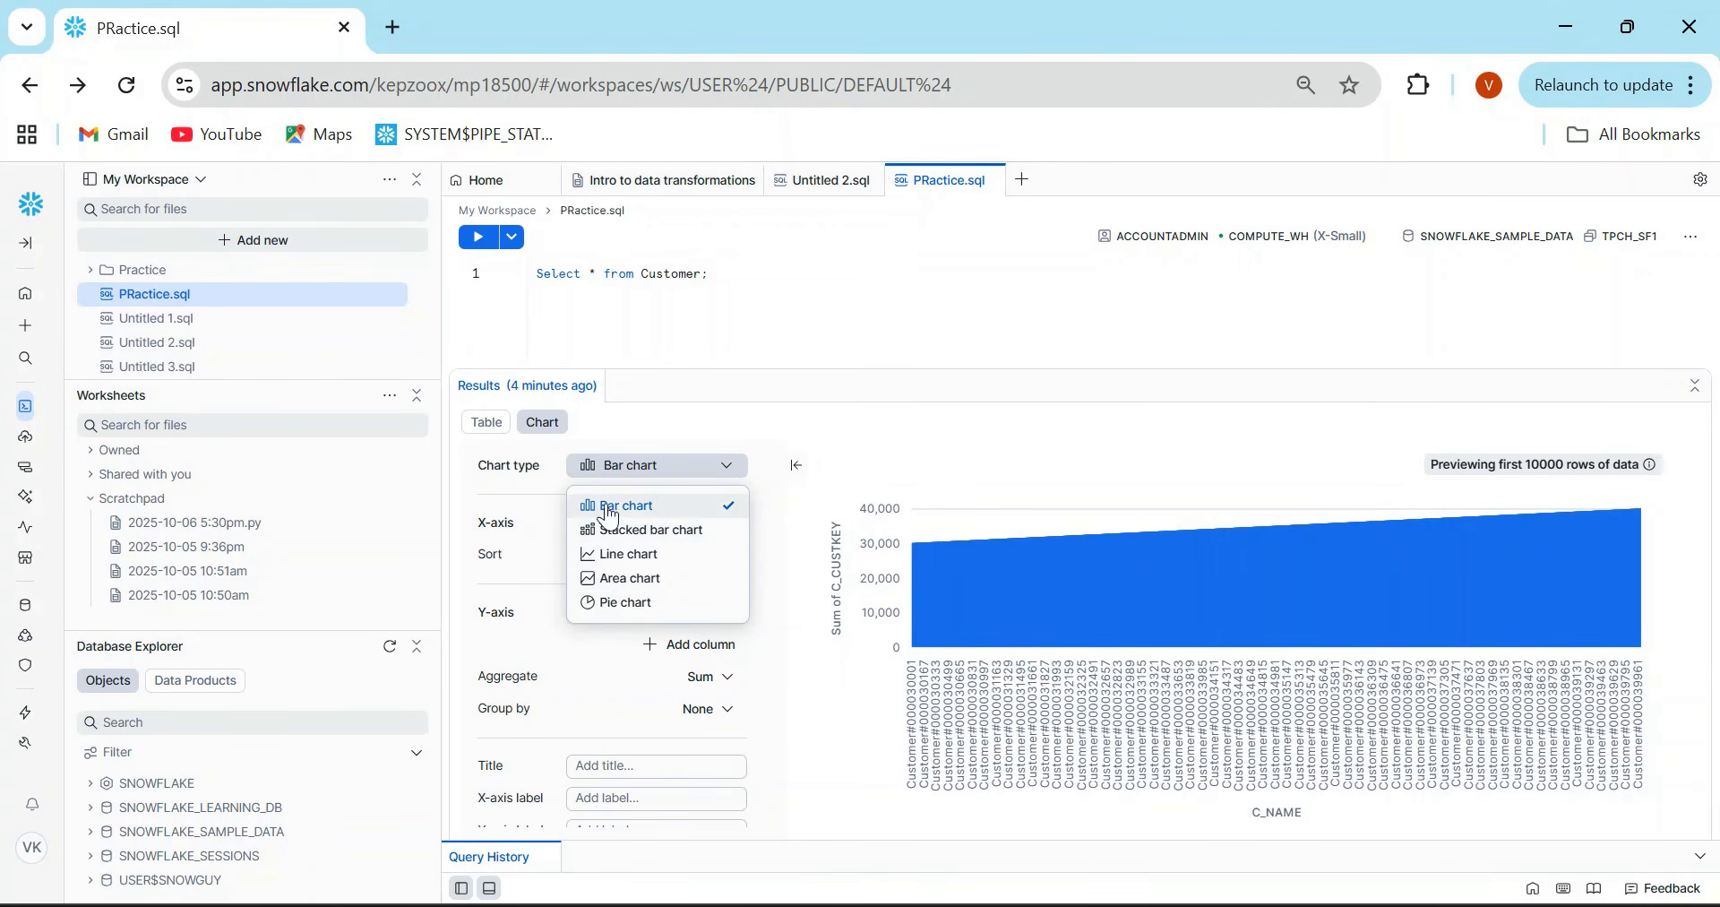
left_click(638, 605)
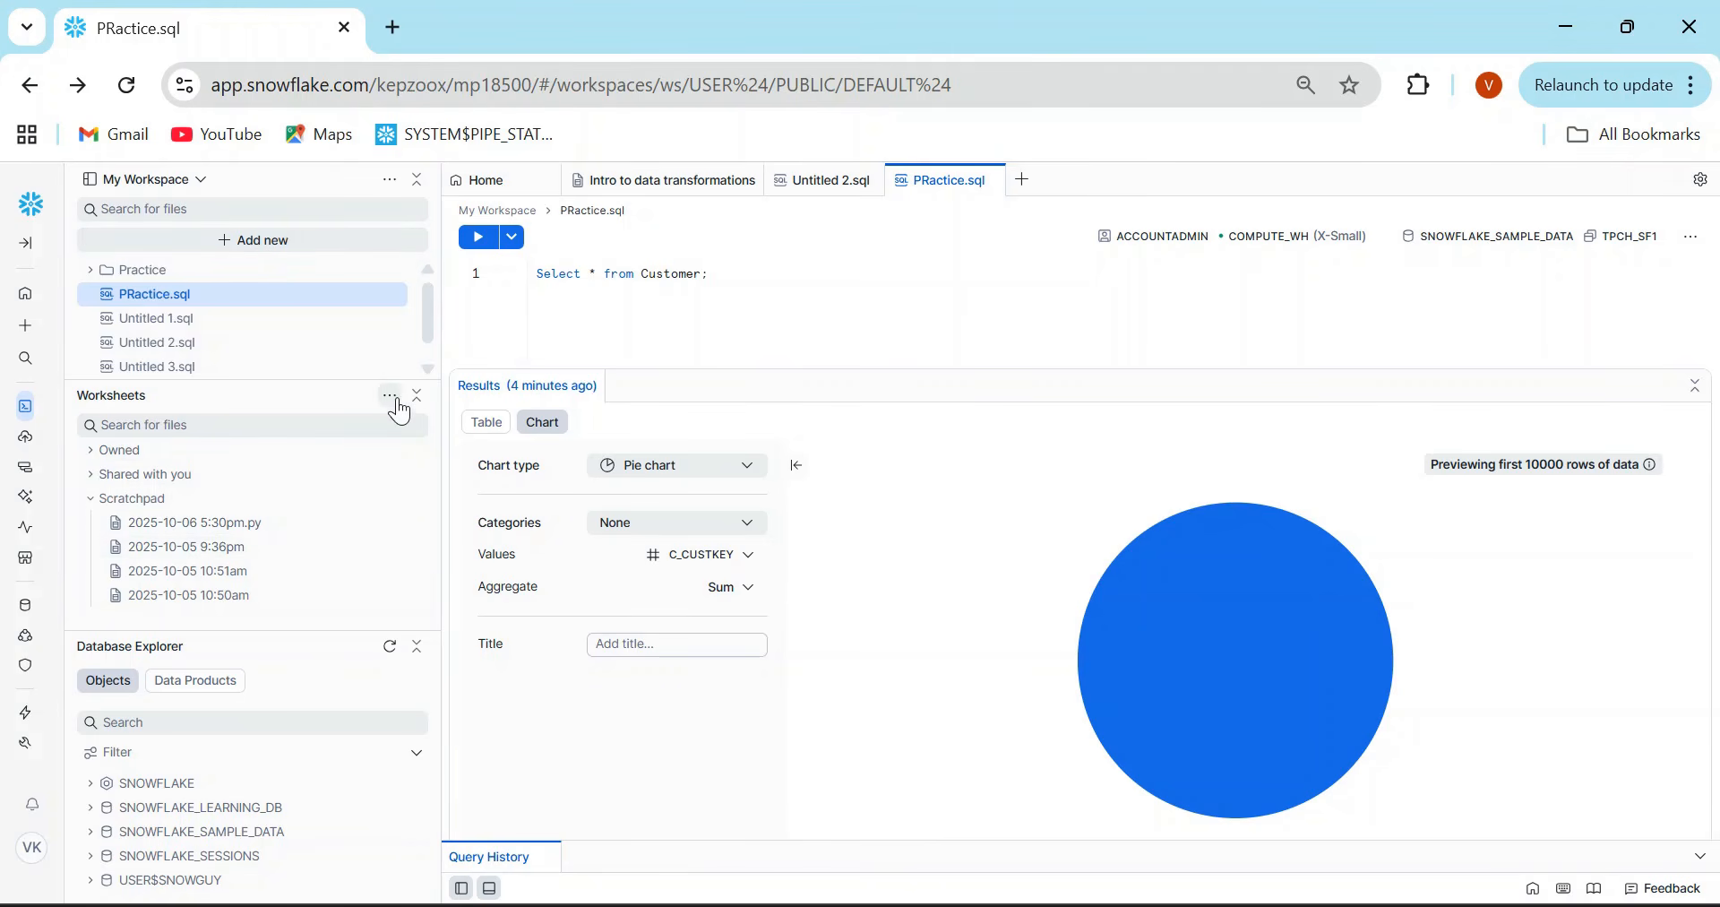
- Go to the Worksheets interface, open a new browser tab, and return to the Snowflake tab
left_click(390, 395)
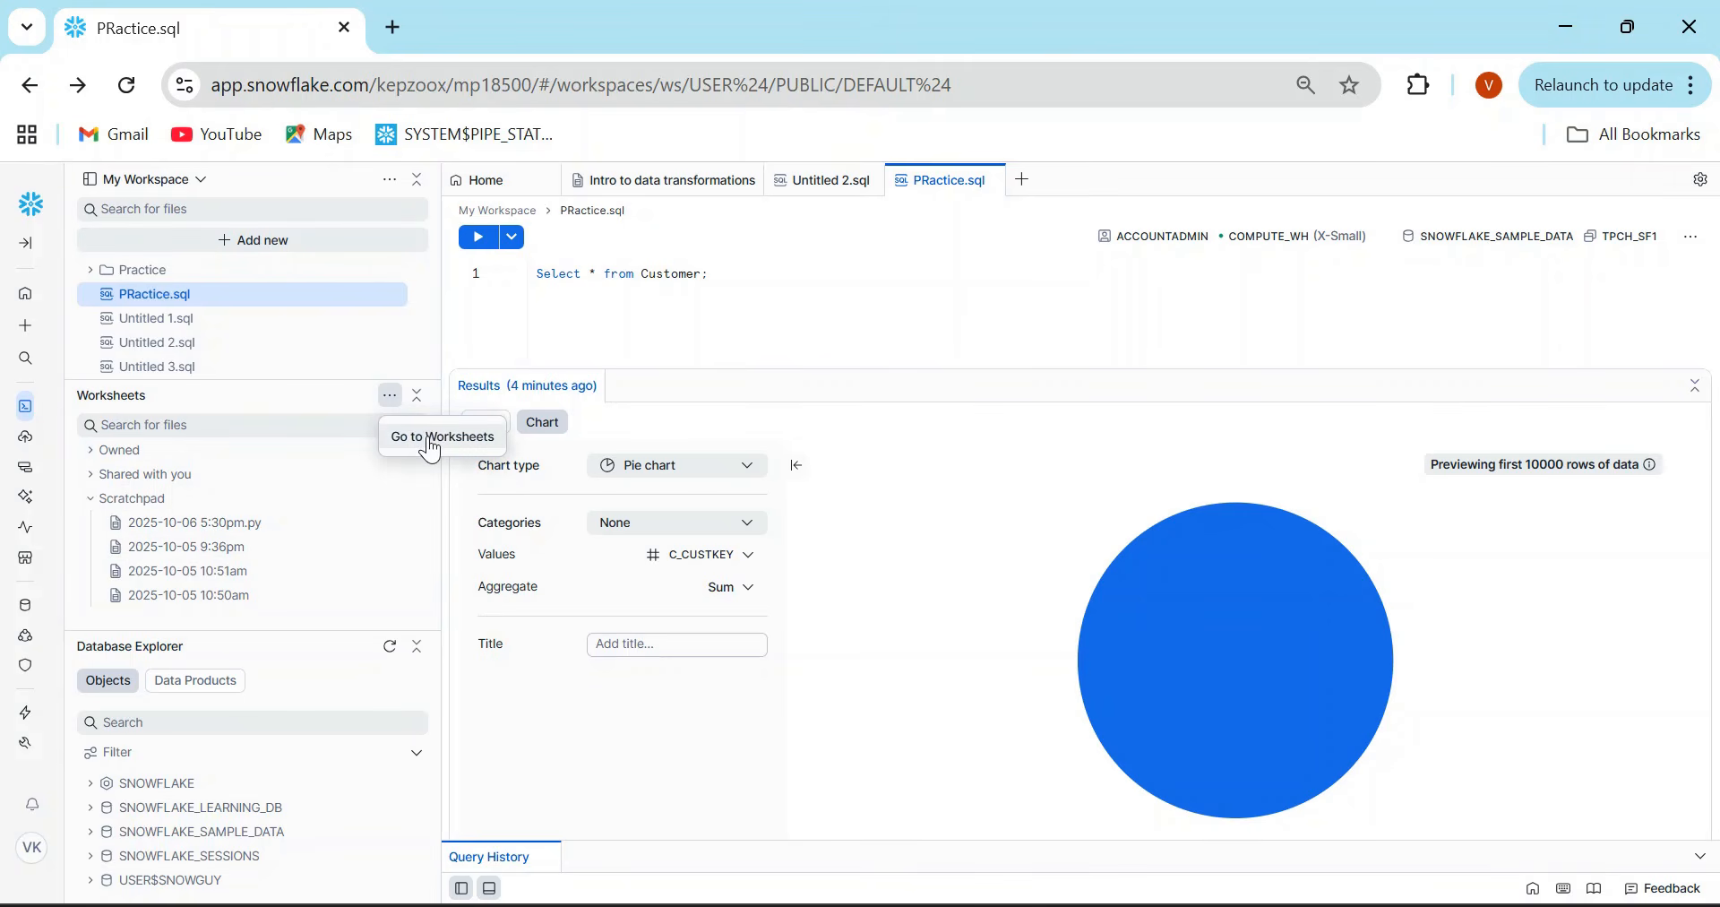
left_click(431, 439)
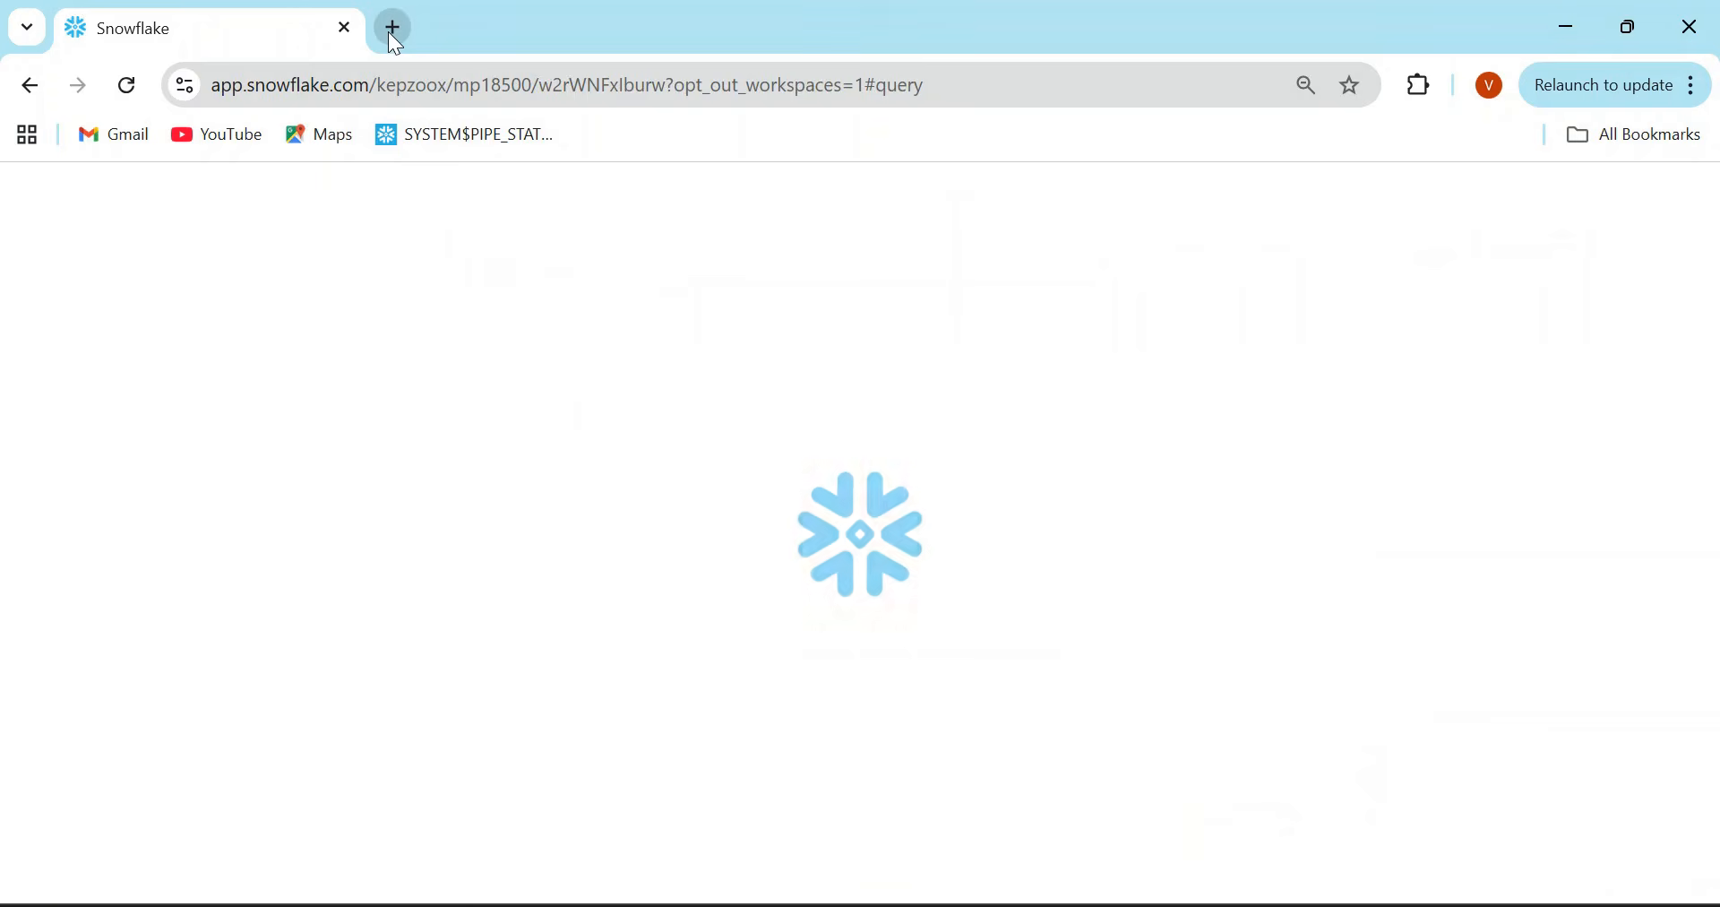
left_click(391, 30)
left_click(237, 43)
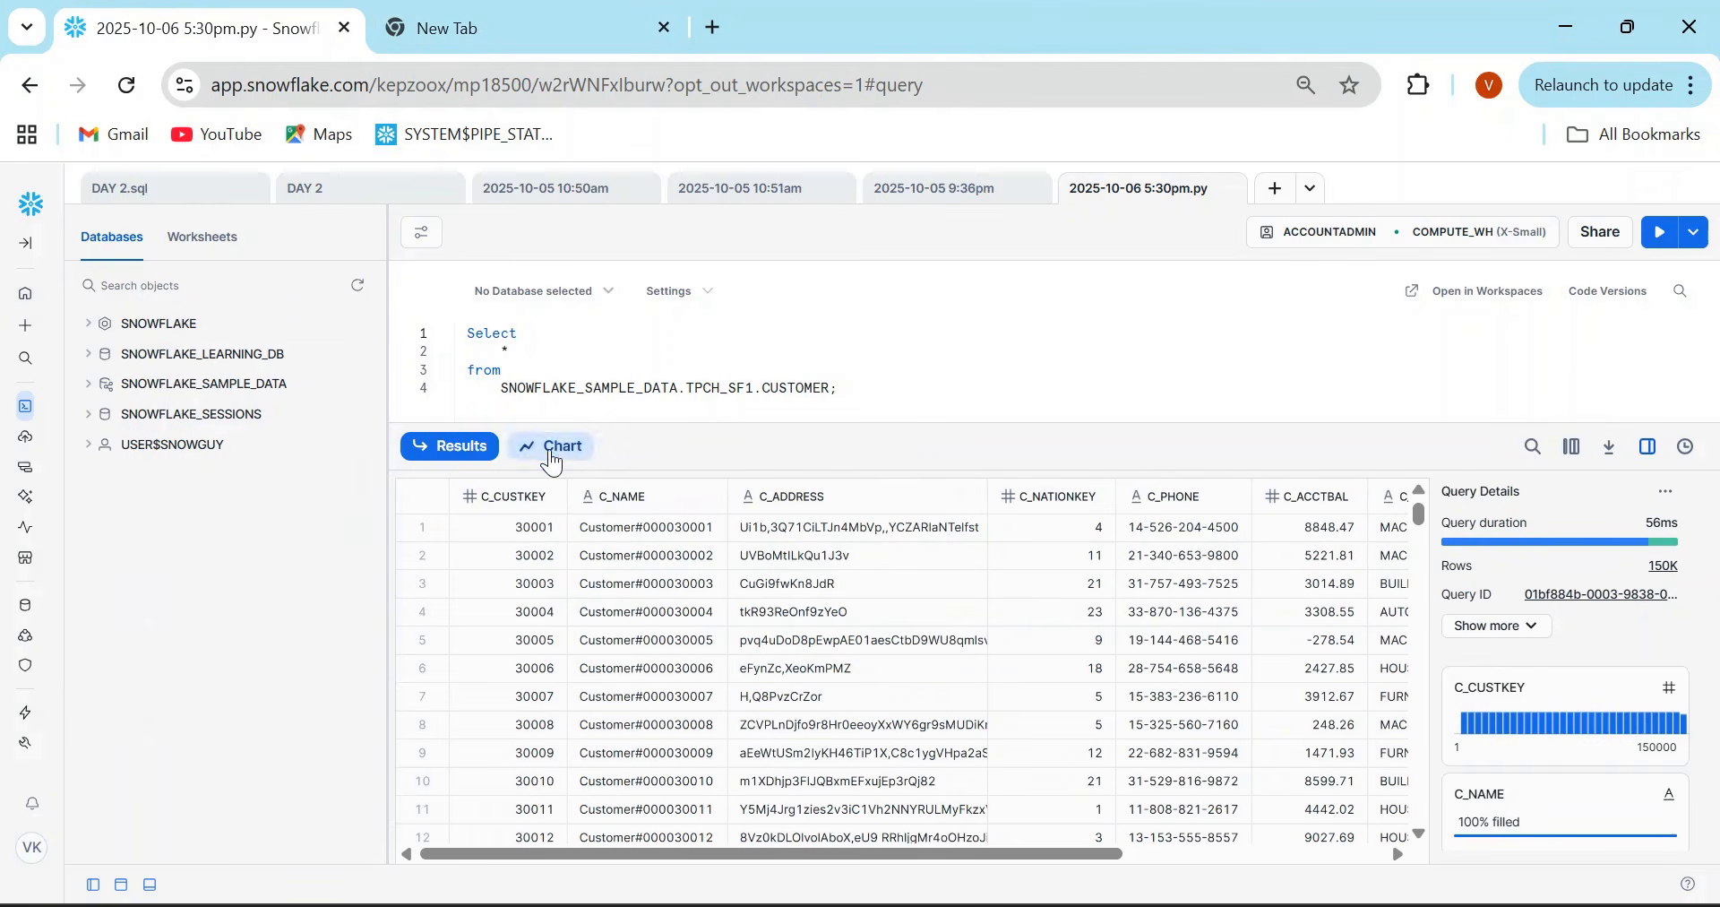
- Switch the worksheet's CUSTOMER query results to the chart view with the Bar chart type
left_click(551, 446)
left_click(1651, 509)
left_click(1636, 688)
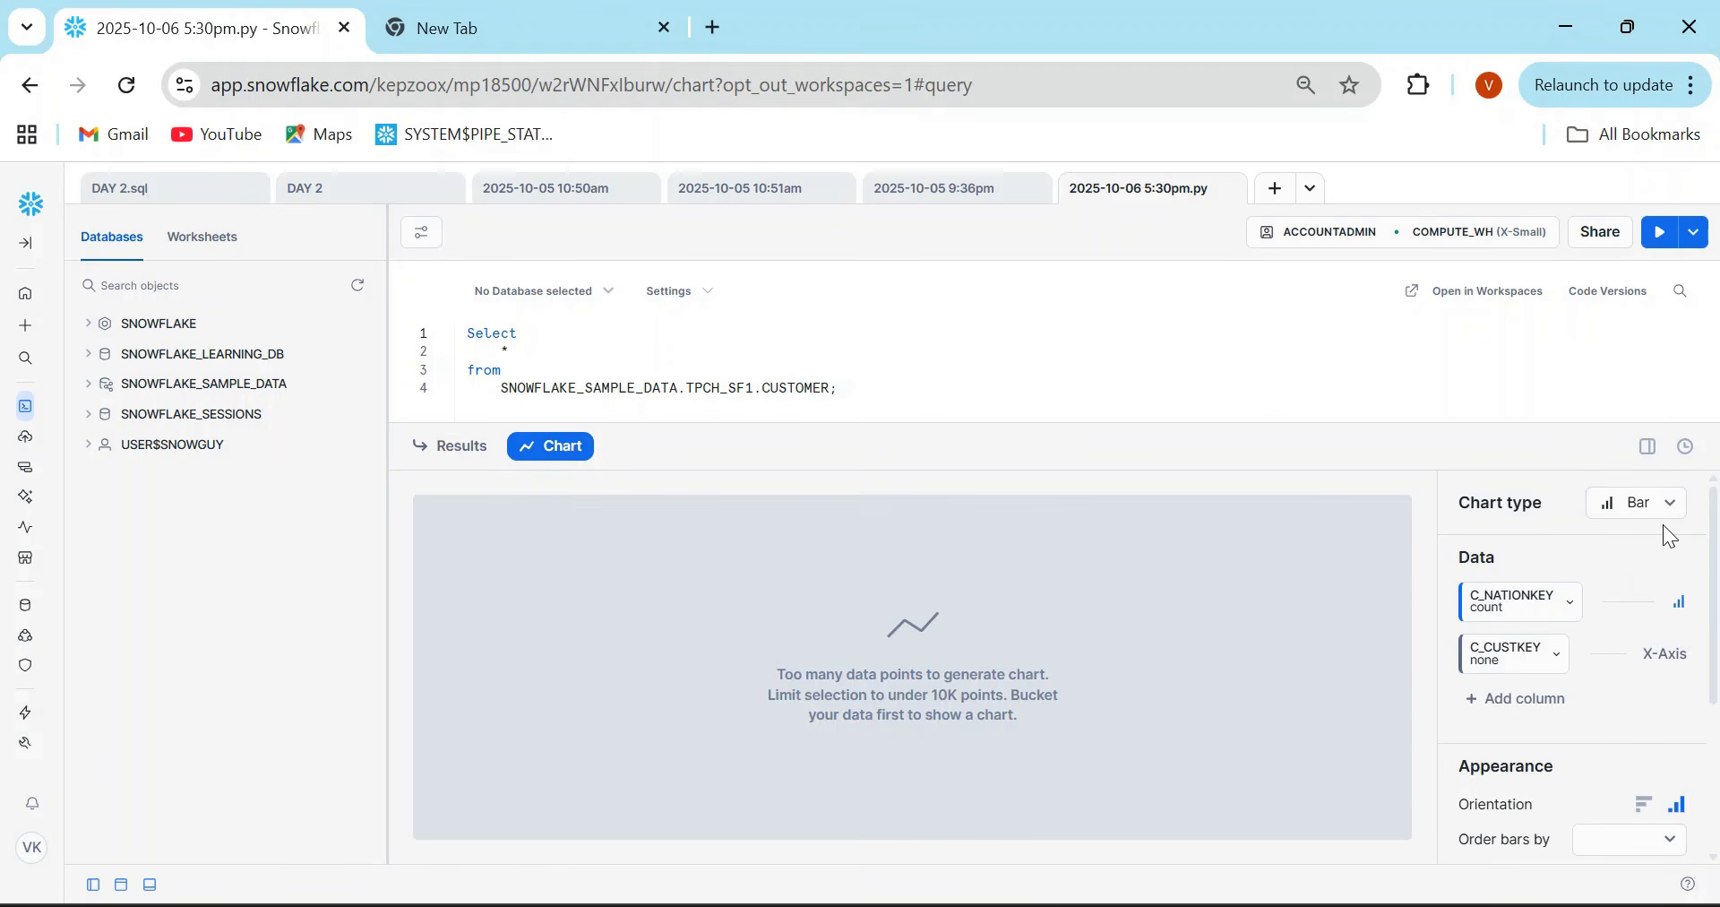
- List the chart types available for the worksheet results, and reopen PRactice.sql from the home page
left_click(1671, 512)
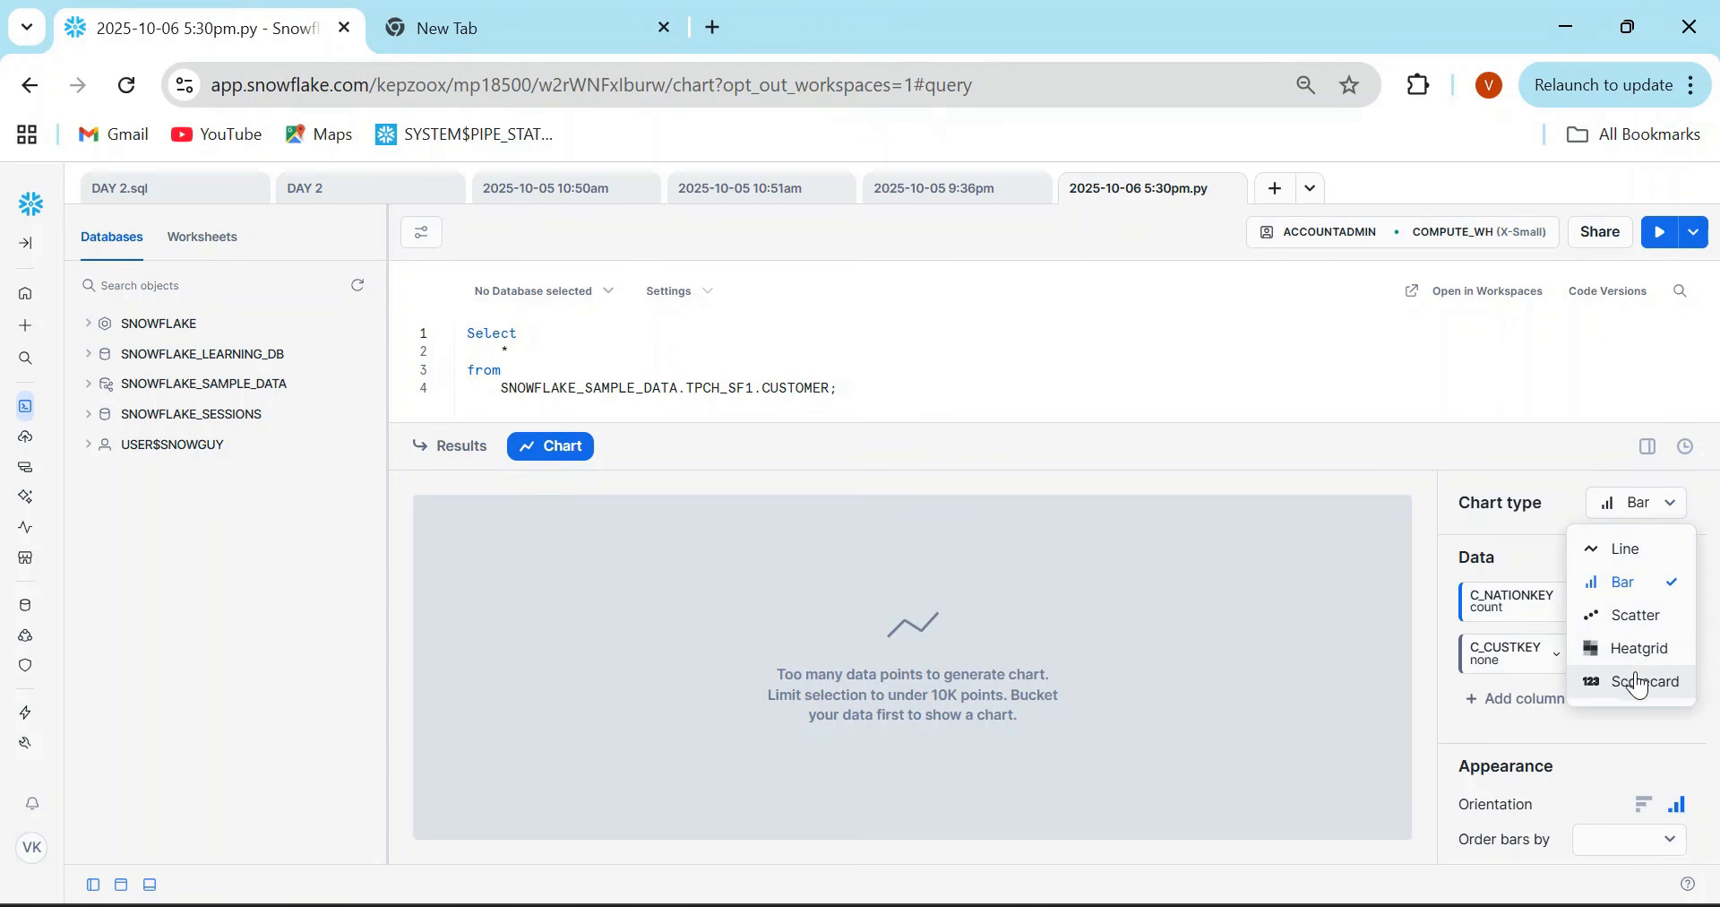
left_click(25, 325)
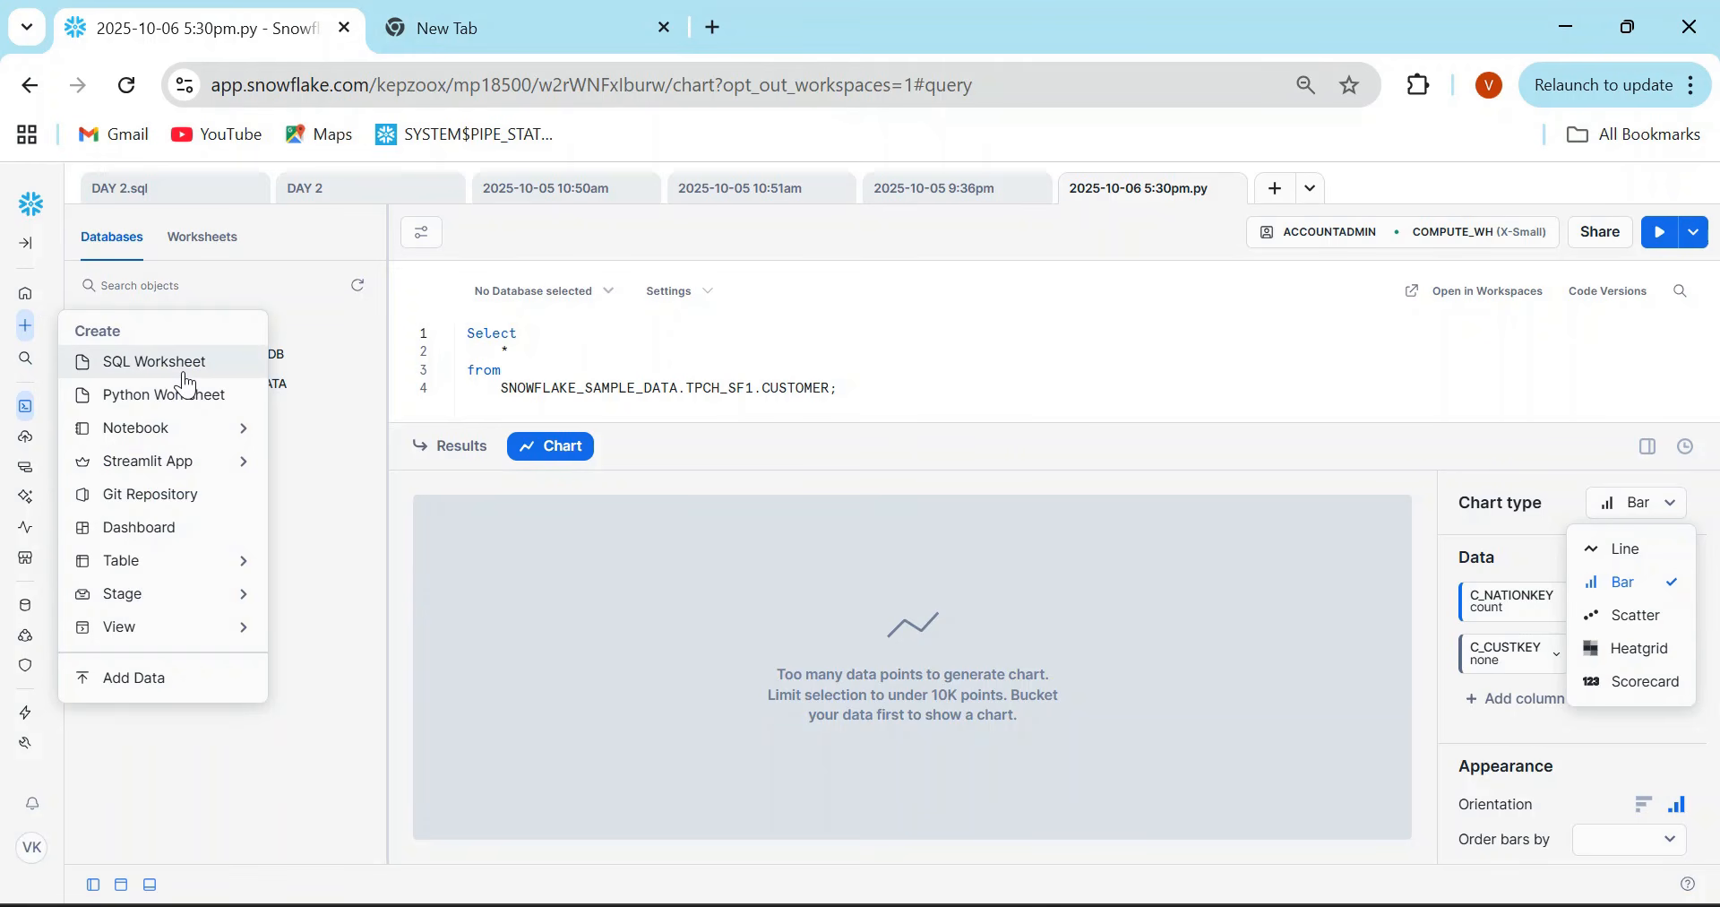
left_click(32, 215)
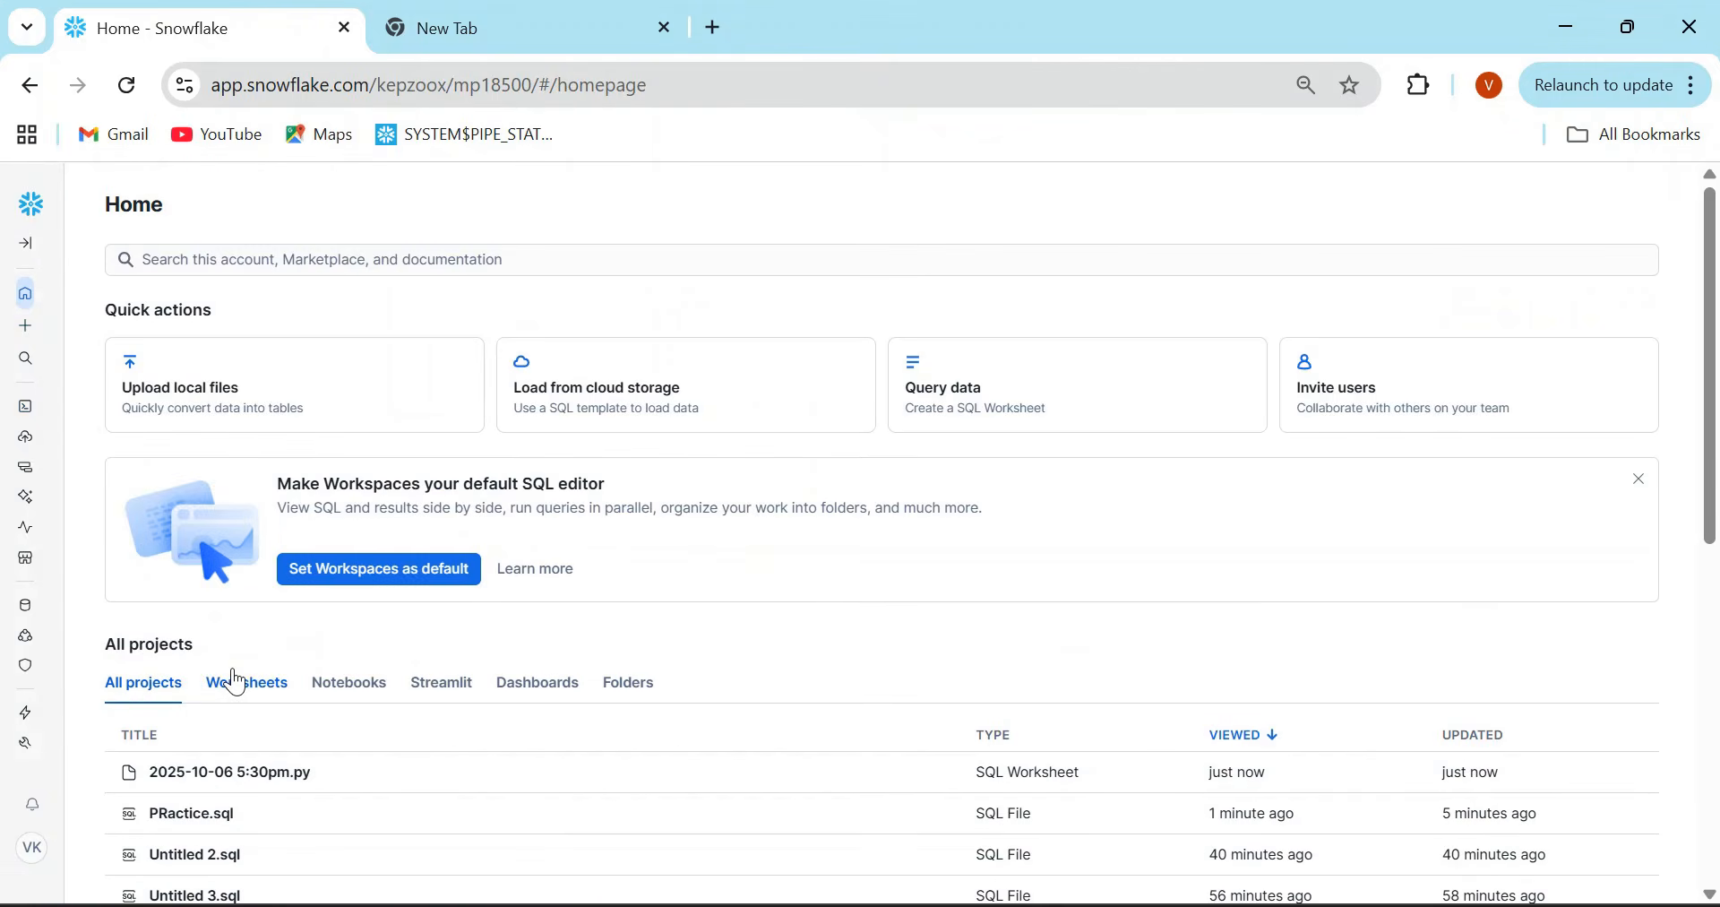
left_click(215, 815)
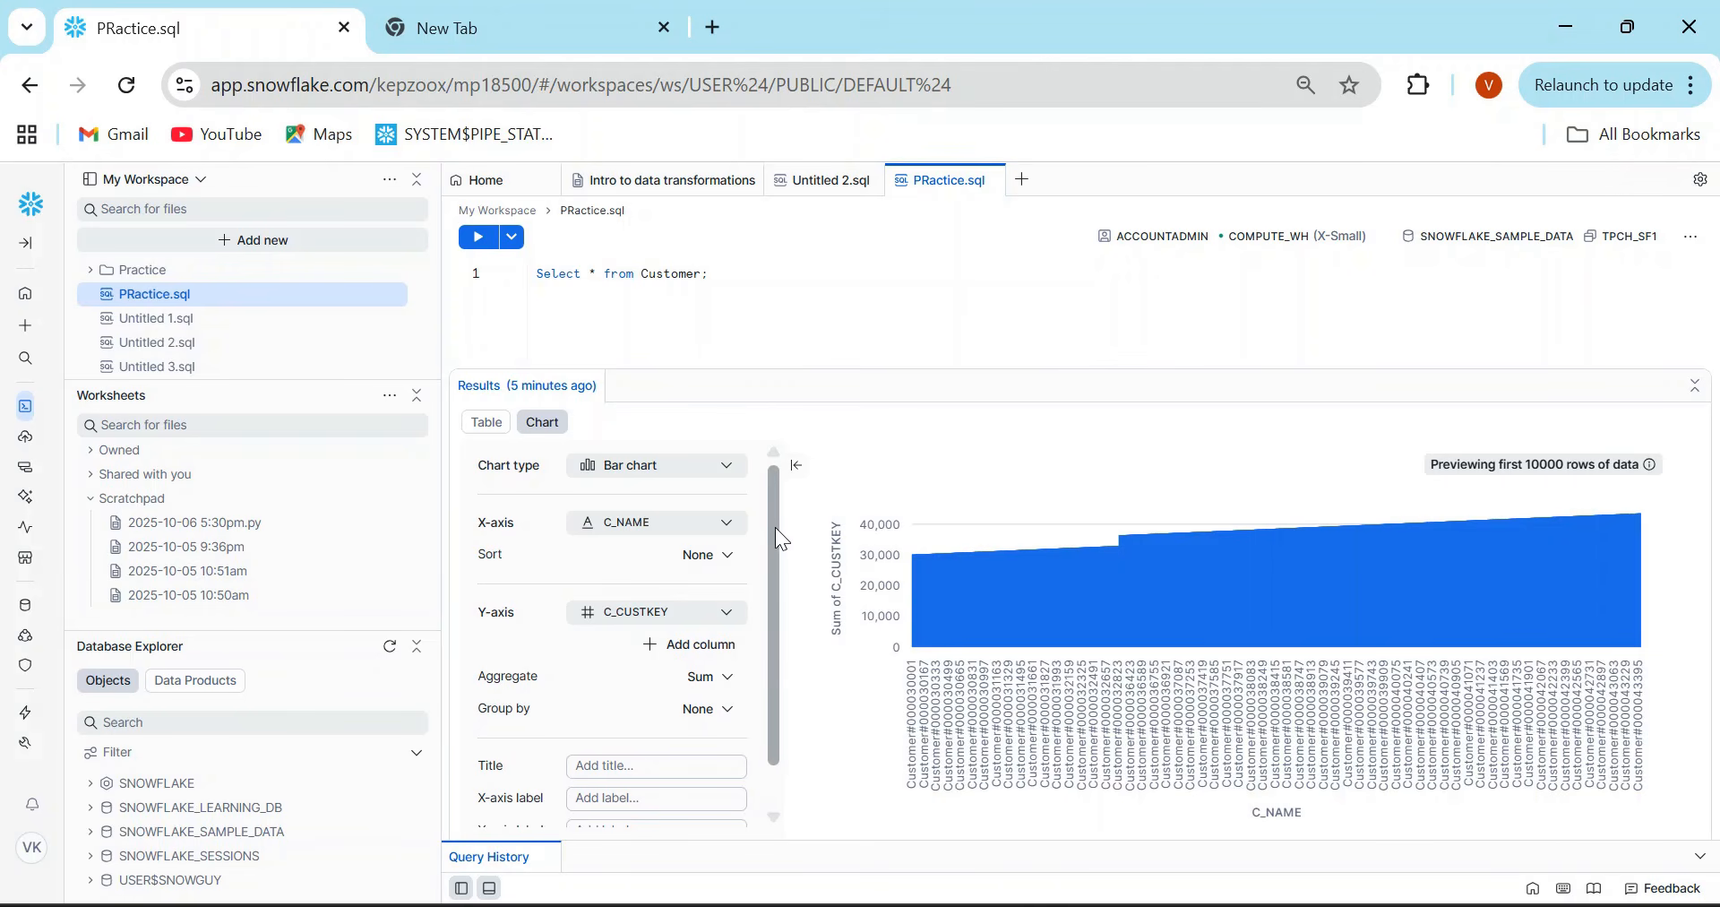
- Examine the Customer chart's configuration options, including the X-axis column choices and the available chart types
scroll(775, 538, "down", 1)
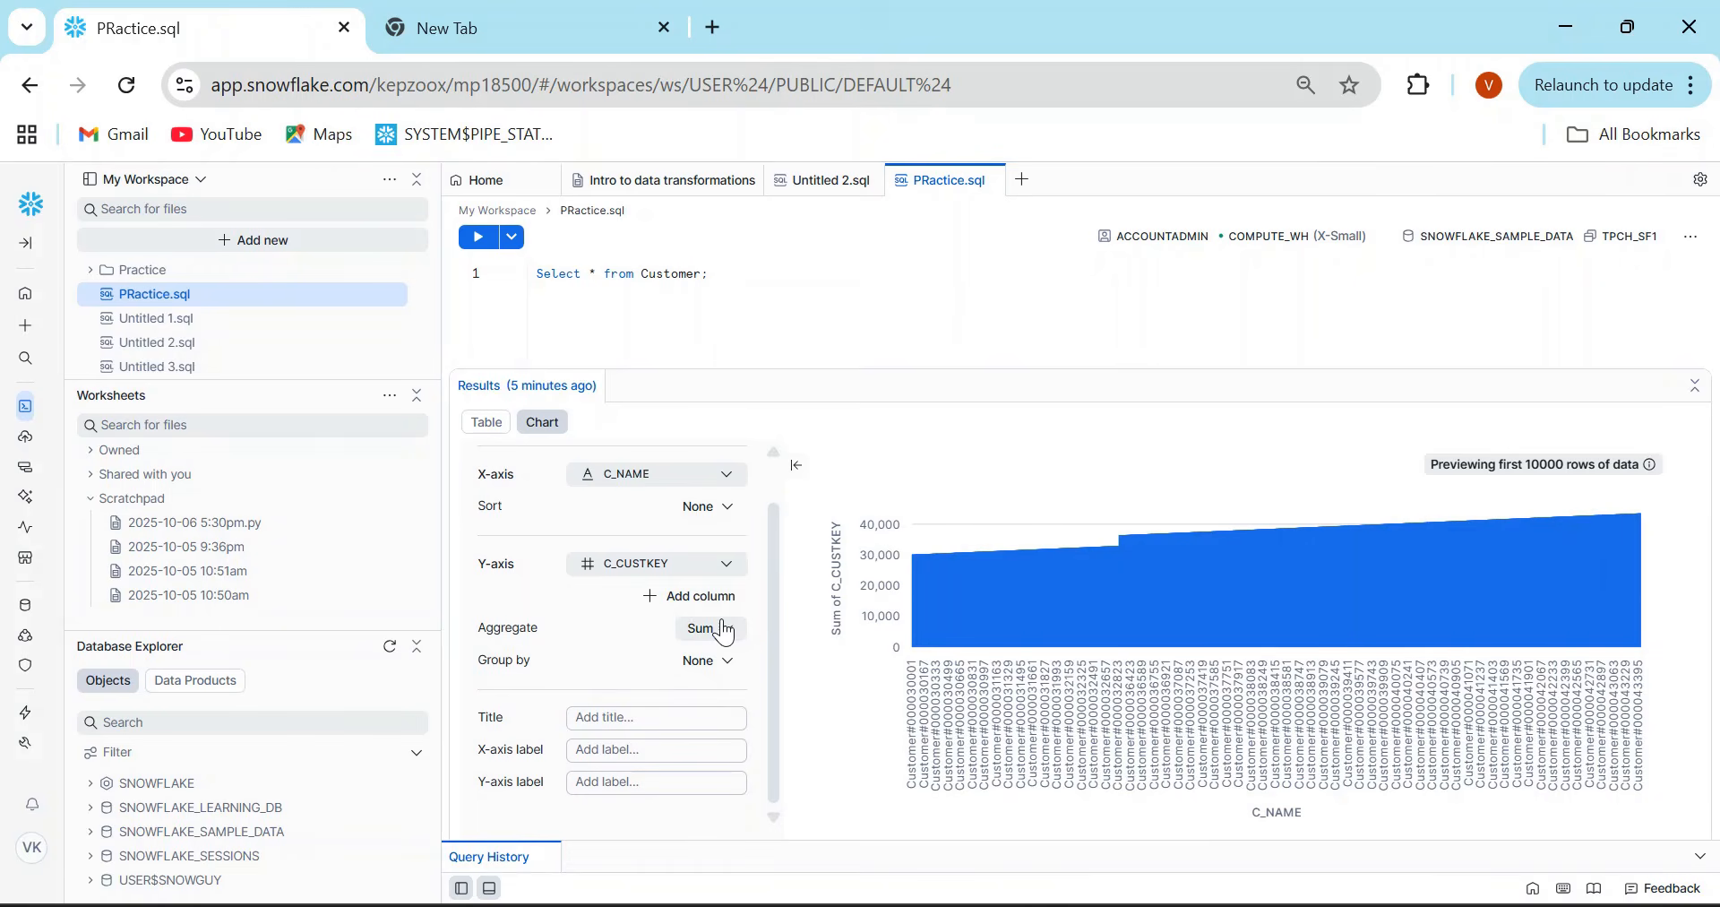
left_click(653, 484)
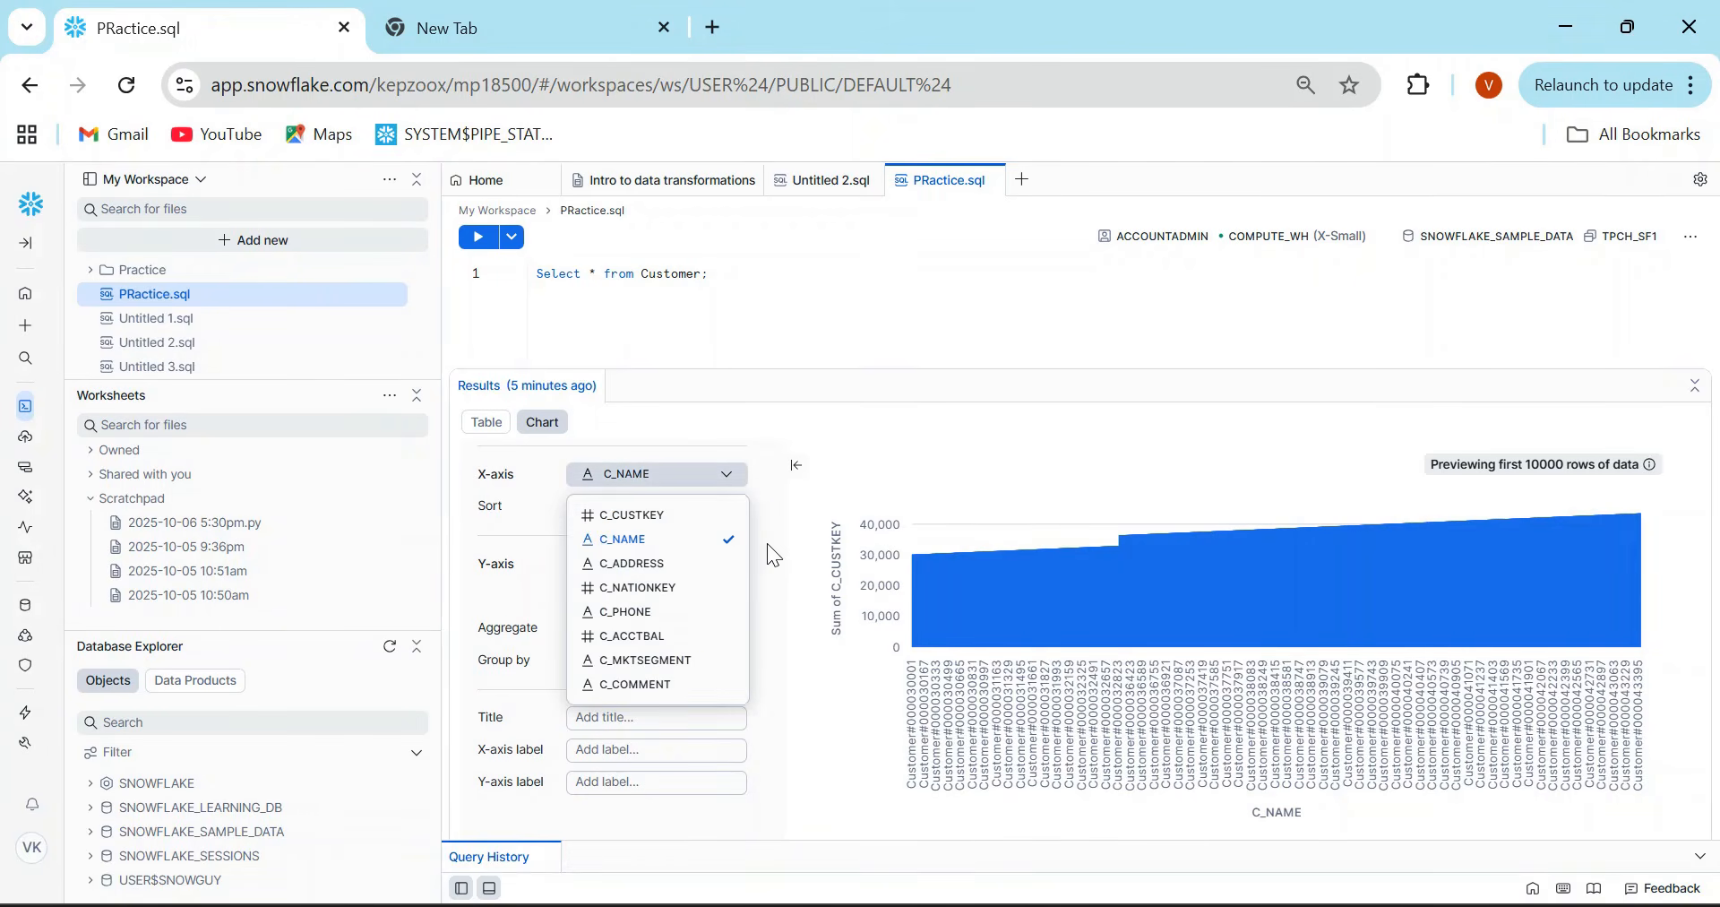
left_click(774, 548)
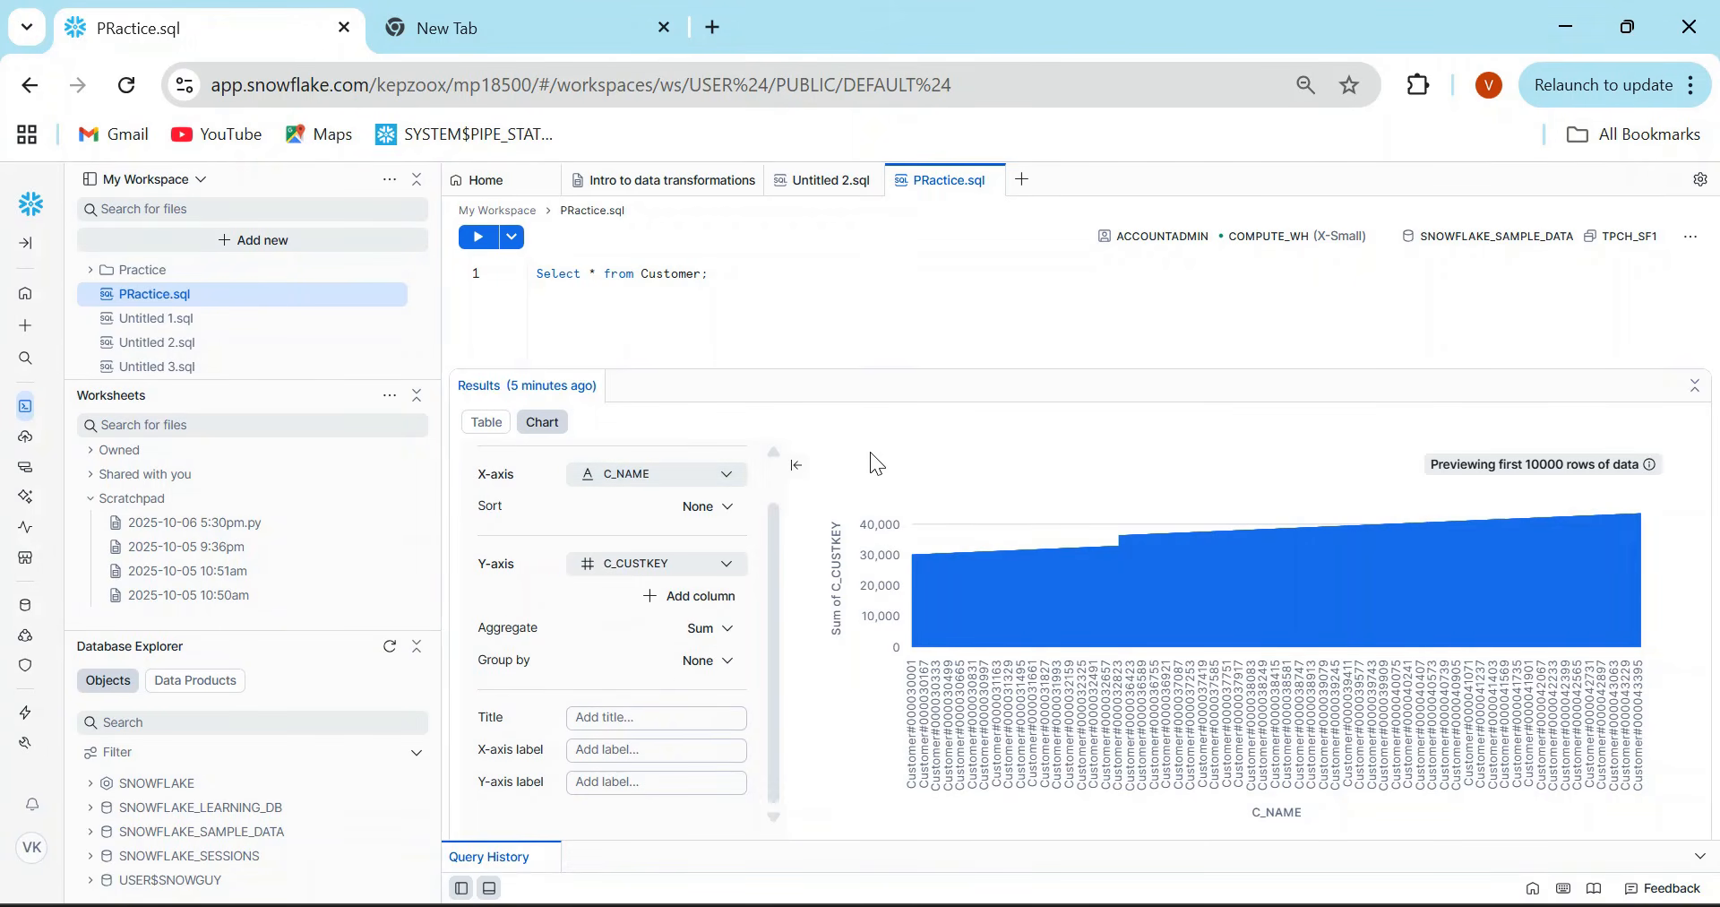
left_click_drag(772, 538, 772, 501)
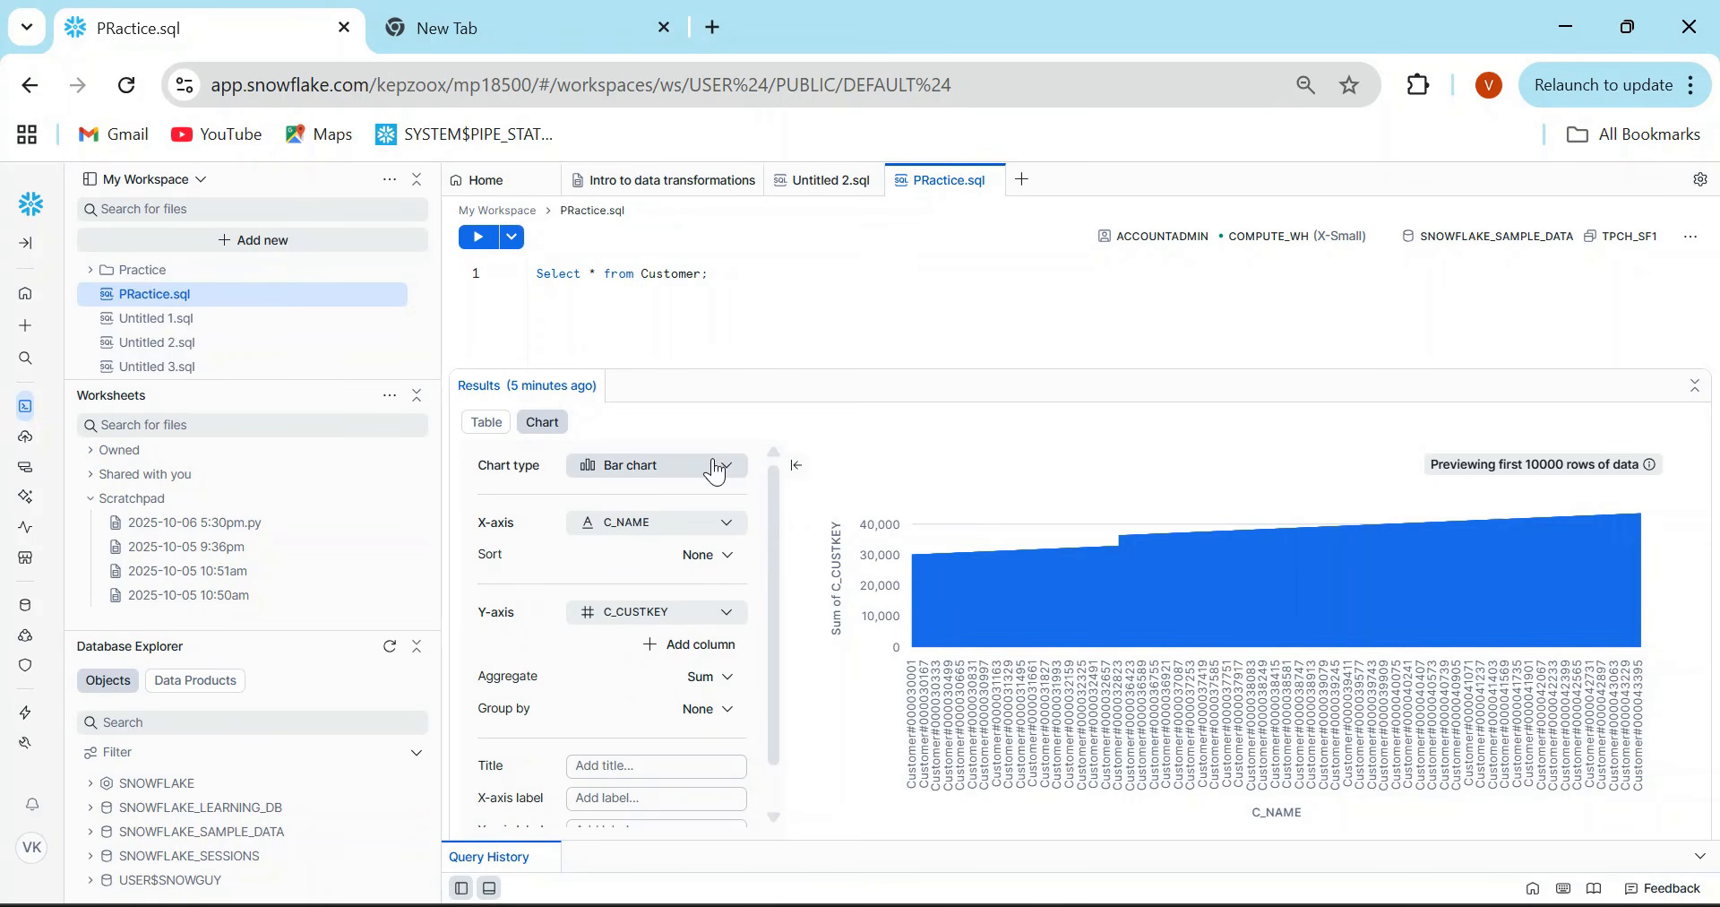
left_click(707, 469)
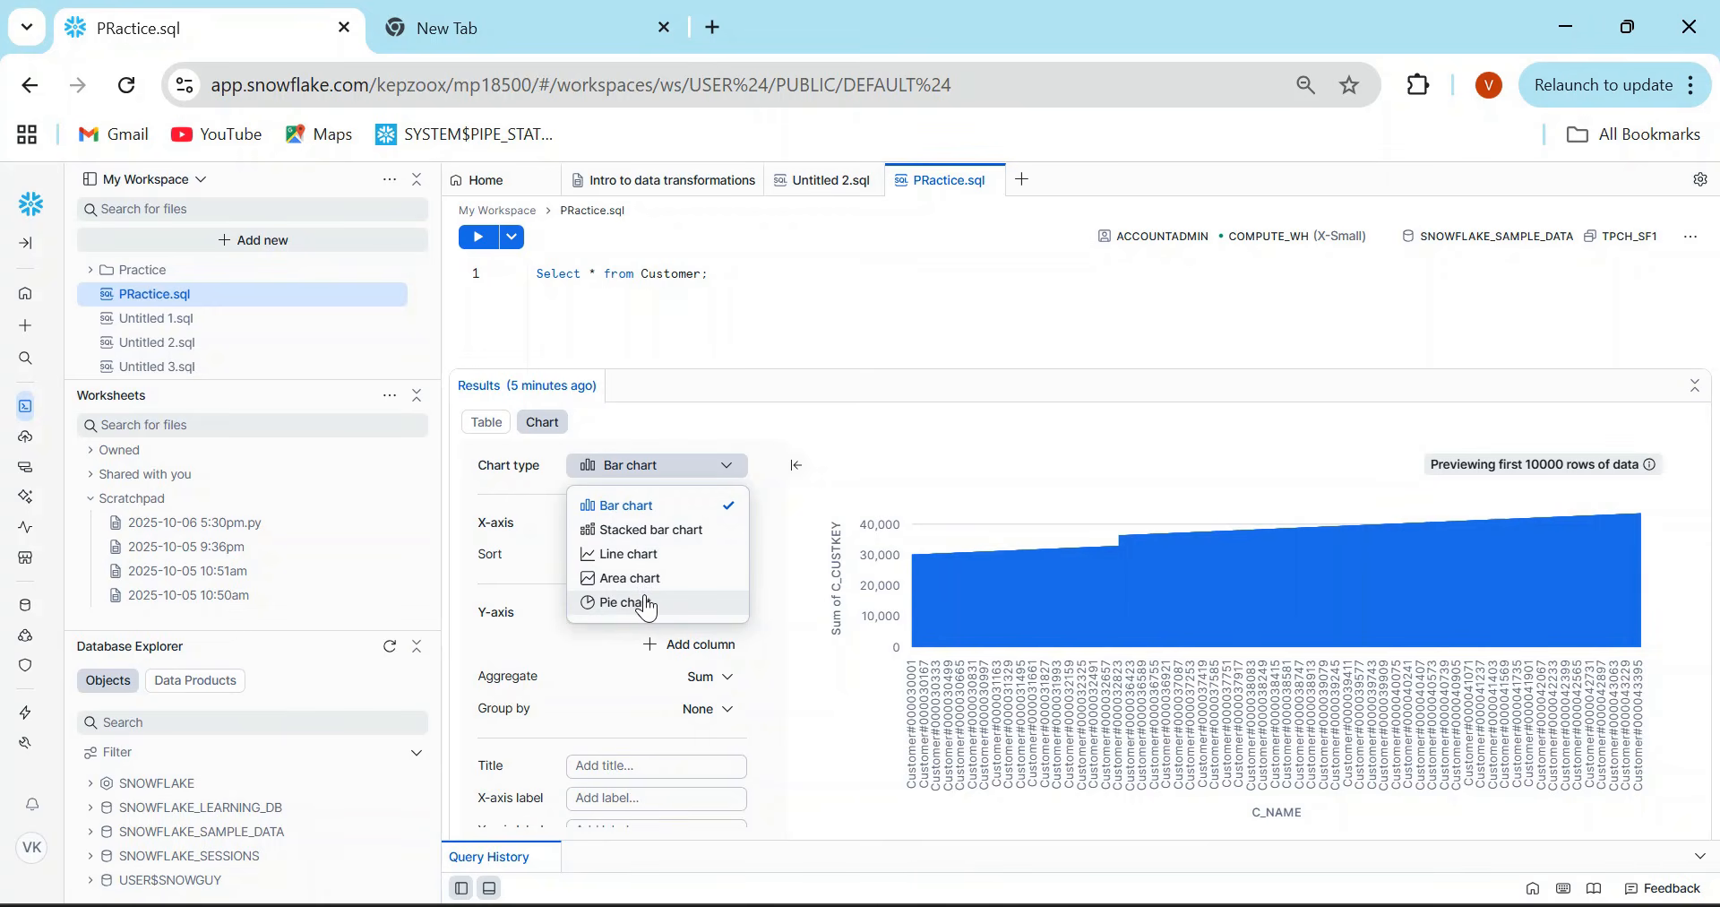
- Show the Customer results as a table and enlarge the Query History area to inspect the current file's query
left_click(489, 425)
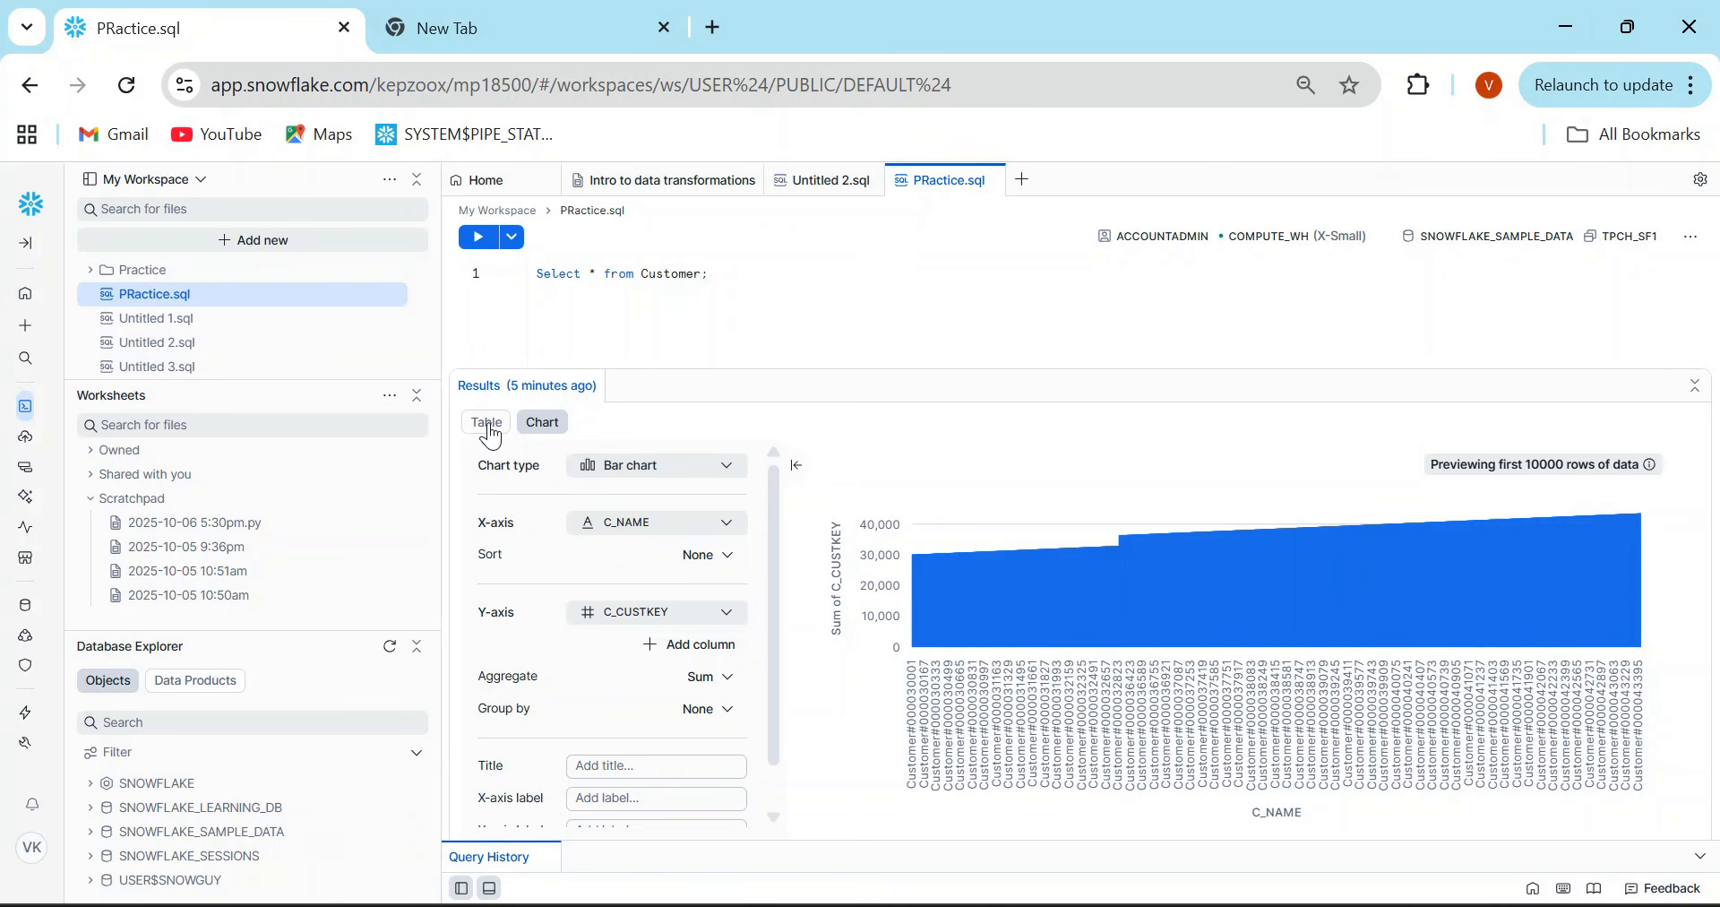
left_click(492, 436)
left_click_drag(1061, 839, 990, 465)
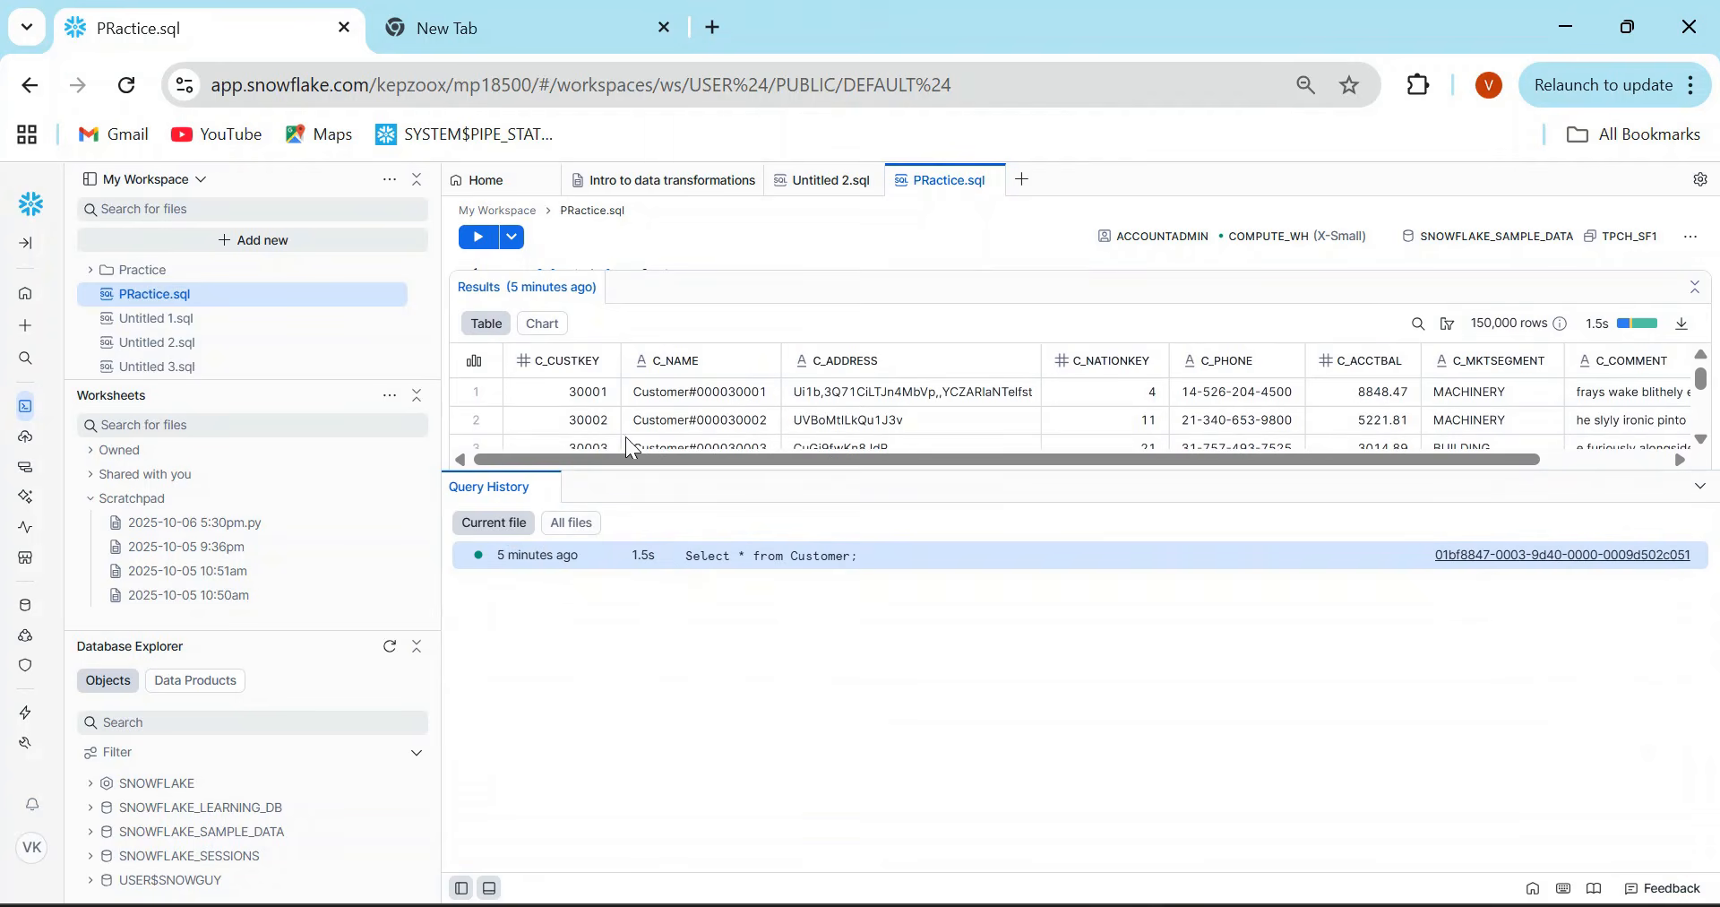
mouse_move(559, 553)
mouse_move(645, 578)
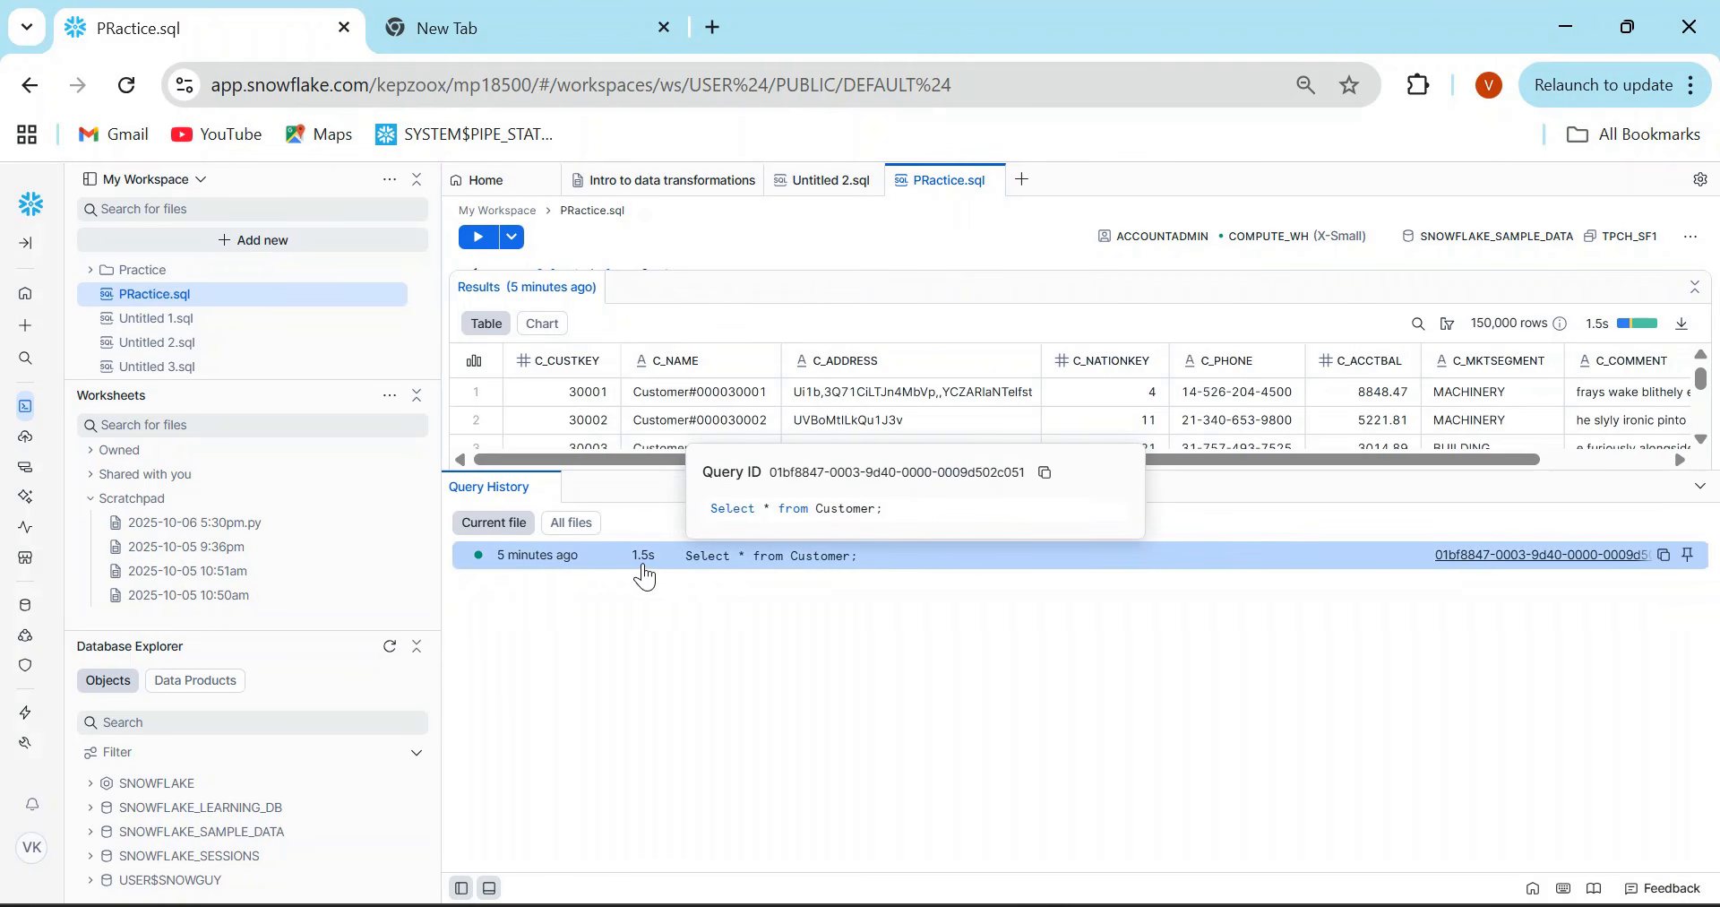
- Examine the query history for all files and the details page of the most recent query, and return to PRactice.sql
left_click(571, 529)
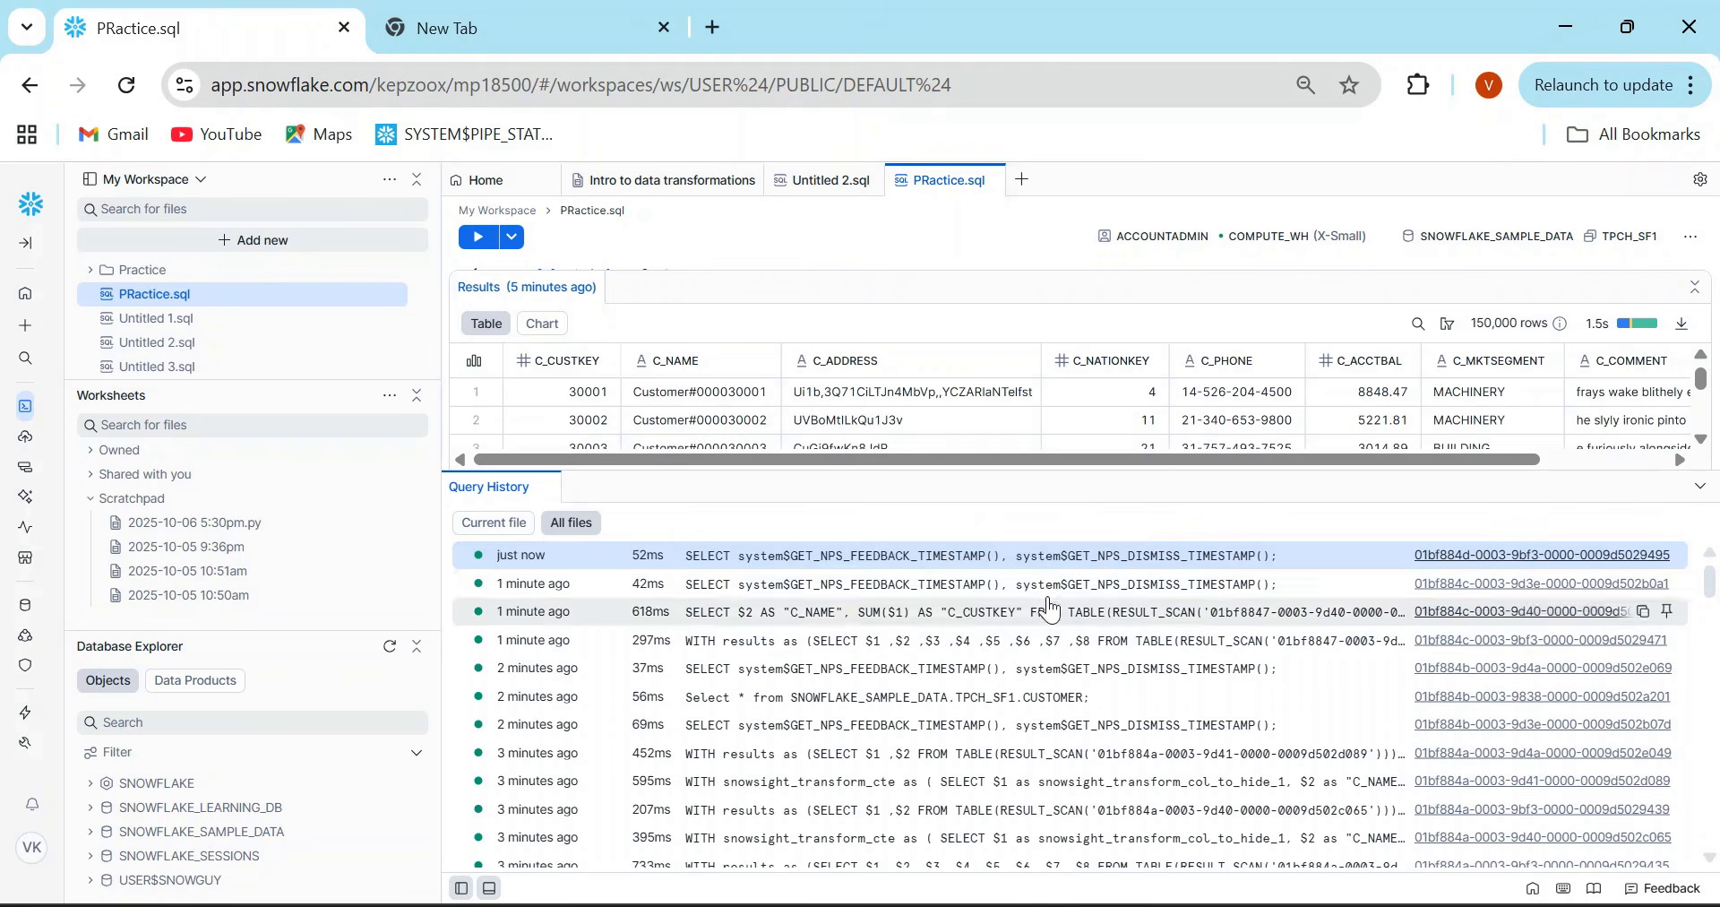
mouse_move(1136, 605)
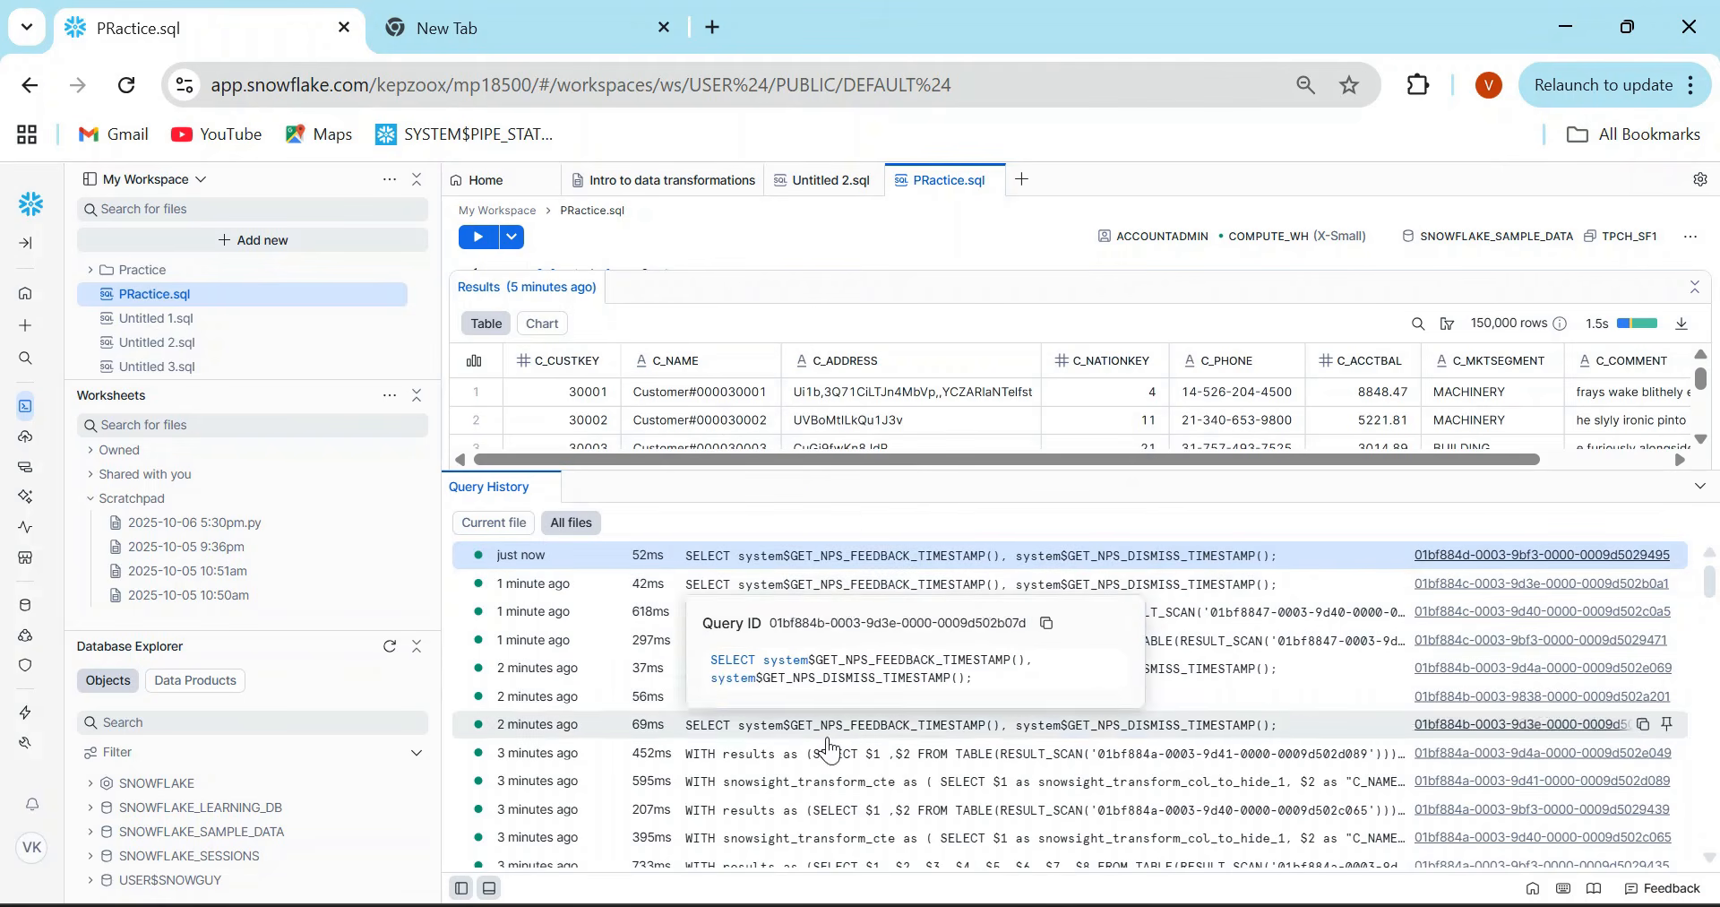
left_click_drag(1711, 578, 1711, 622)
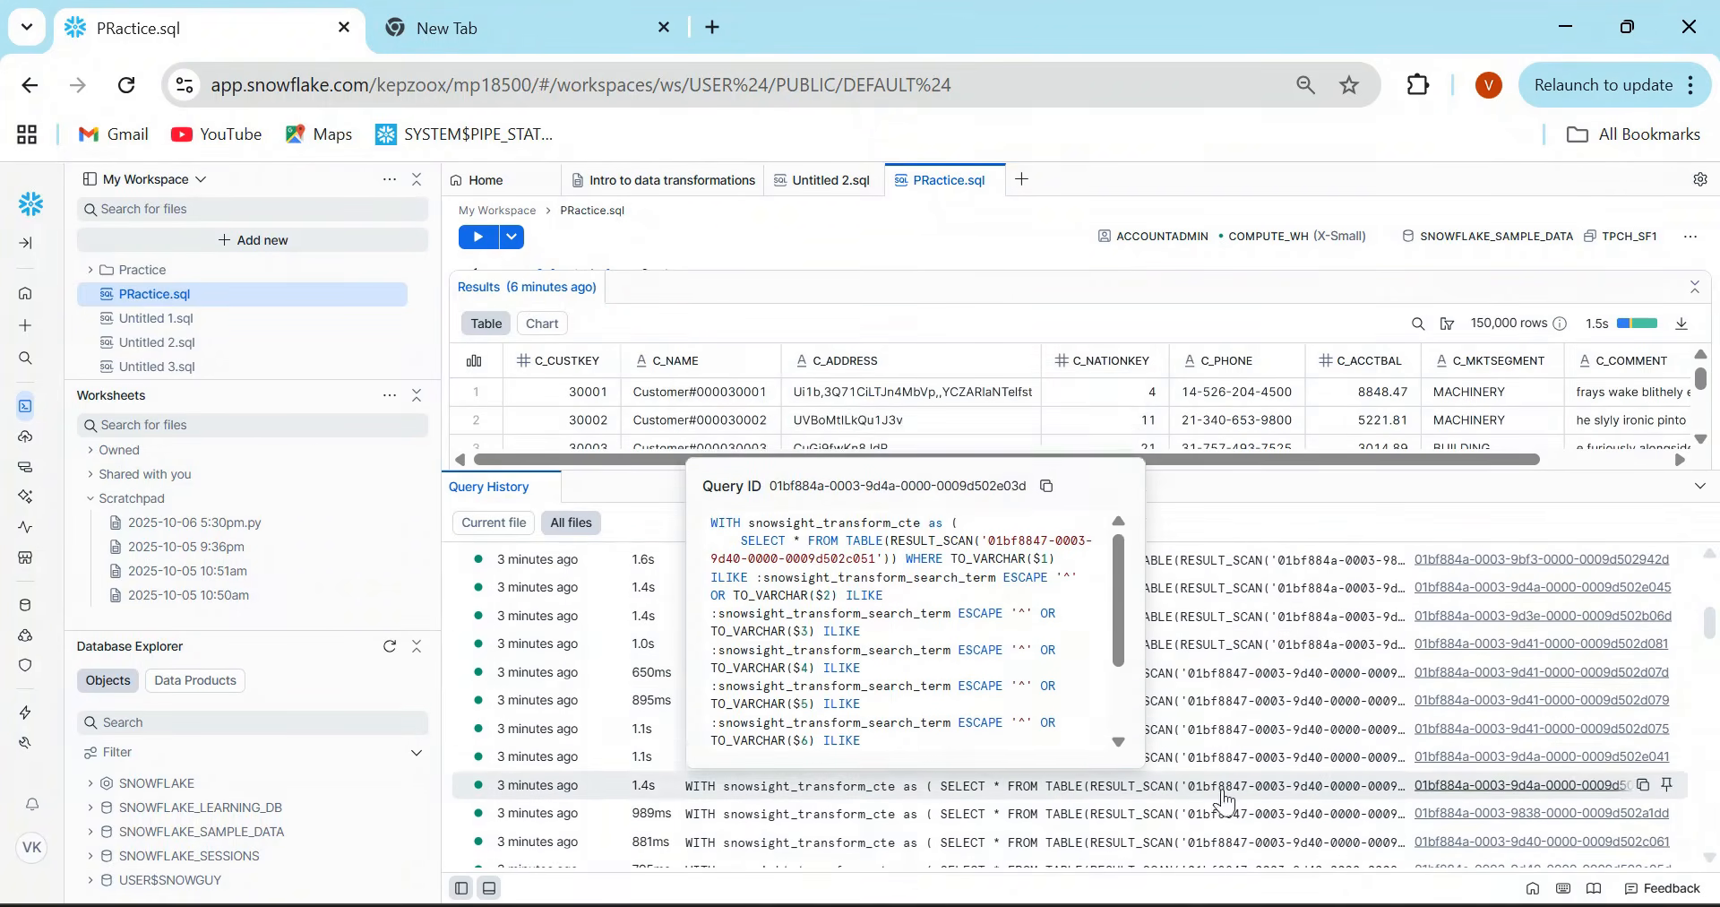
left_click_drag(1711, 624, 1716, 513)
mouse_move(865, 599)
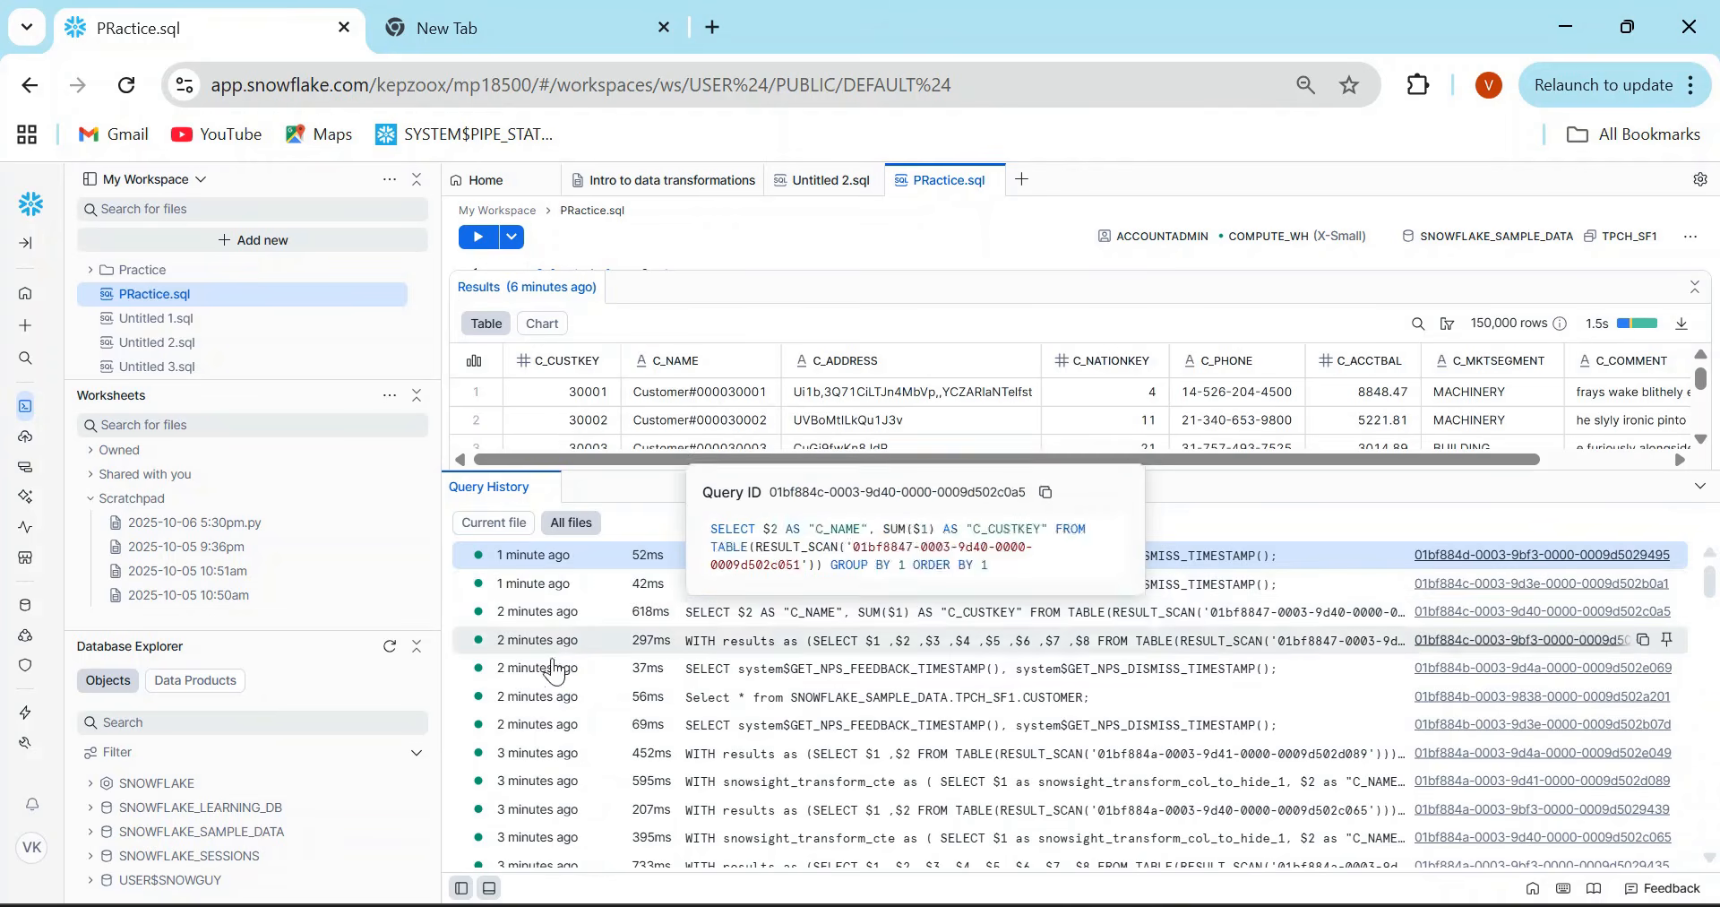
left_click(1463, 557)
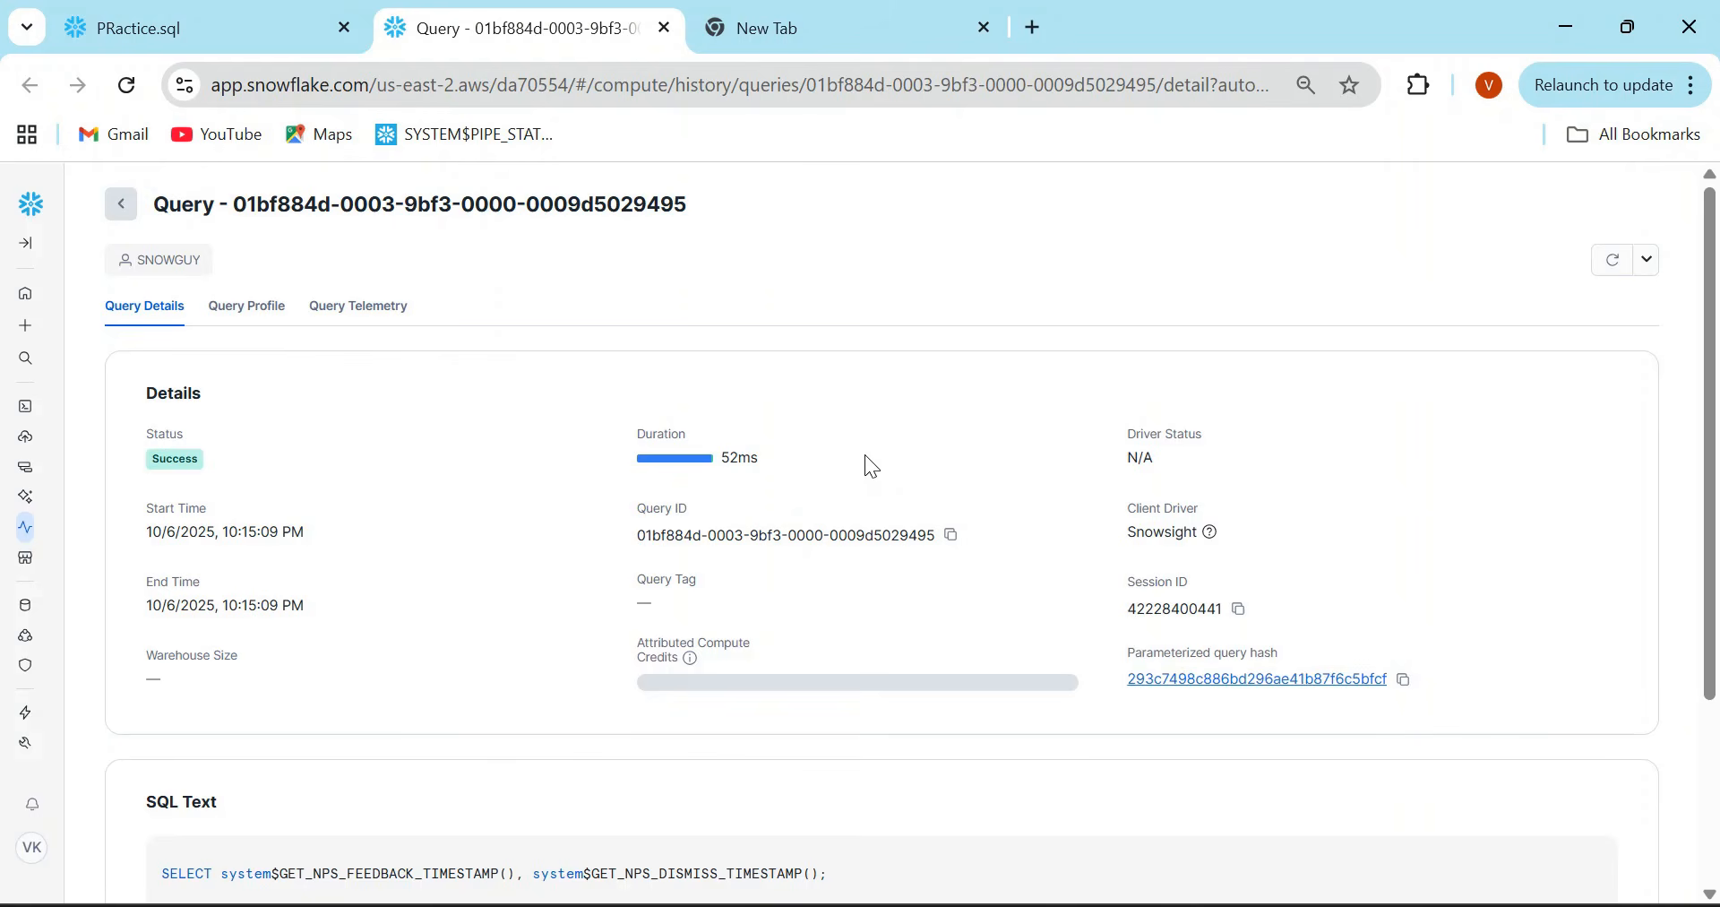
left_click(242, 13)
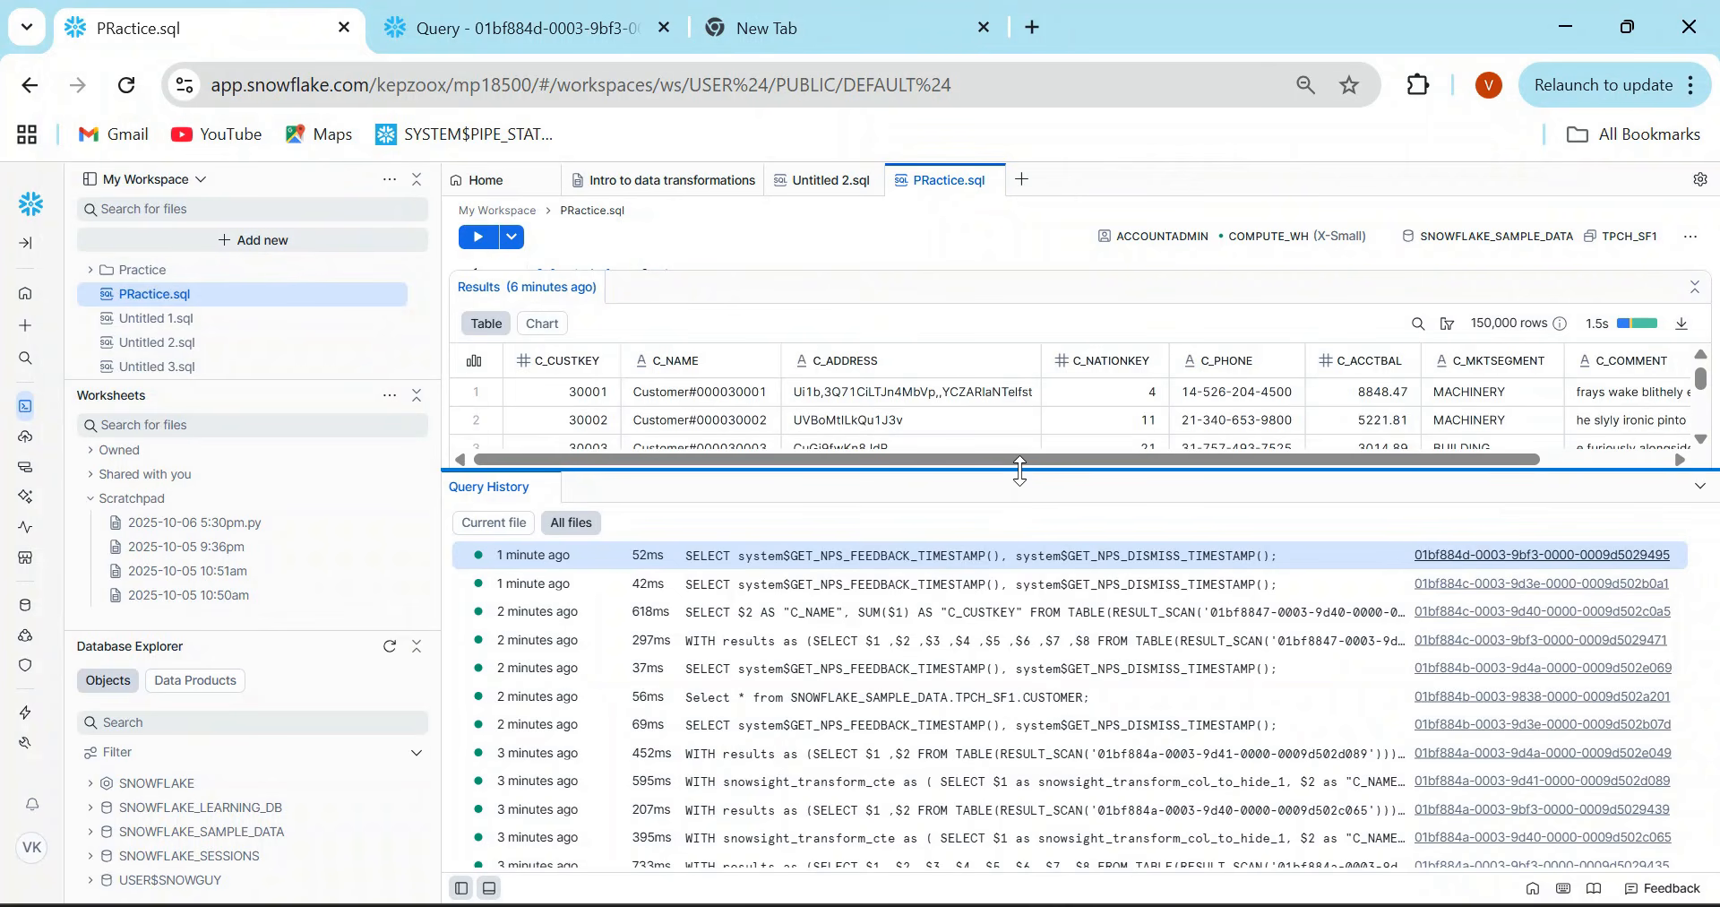
- Hide the Query History area, and collapse and restore the workspace file and database sidebar
left_click_drag(1019, 470, 1049, 550)
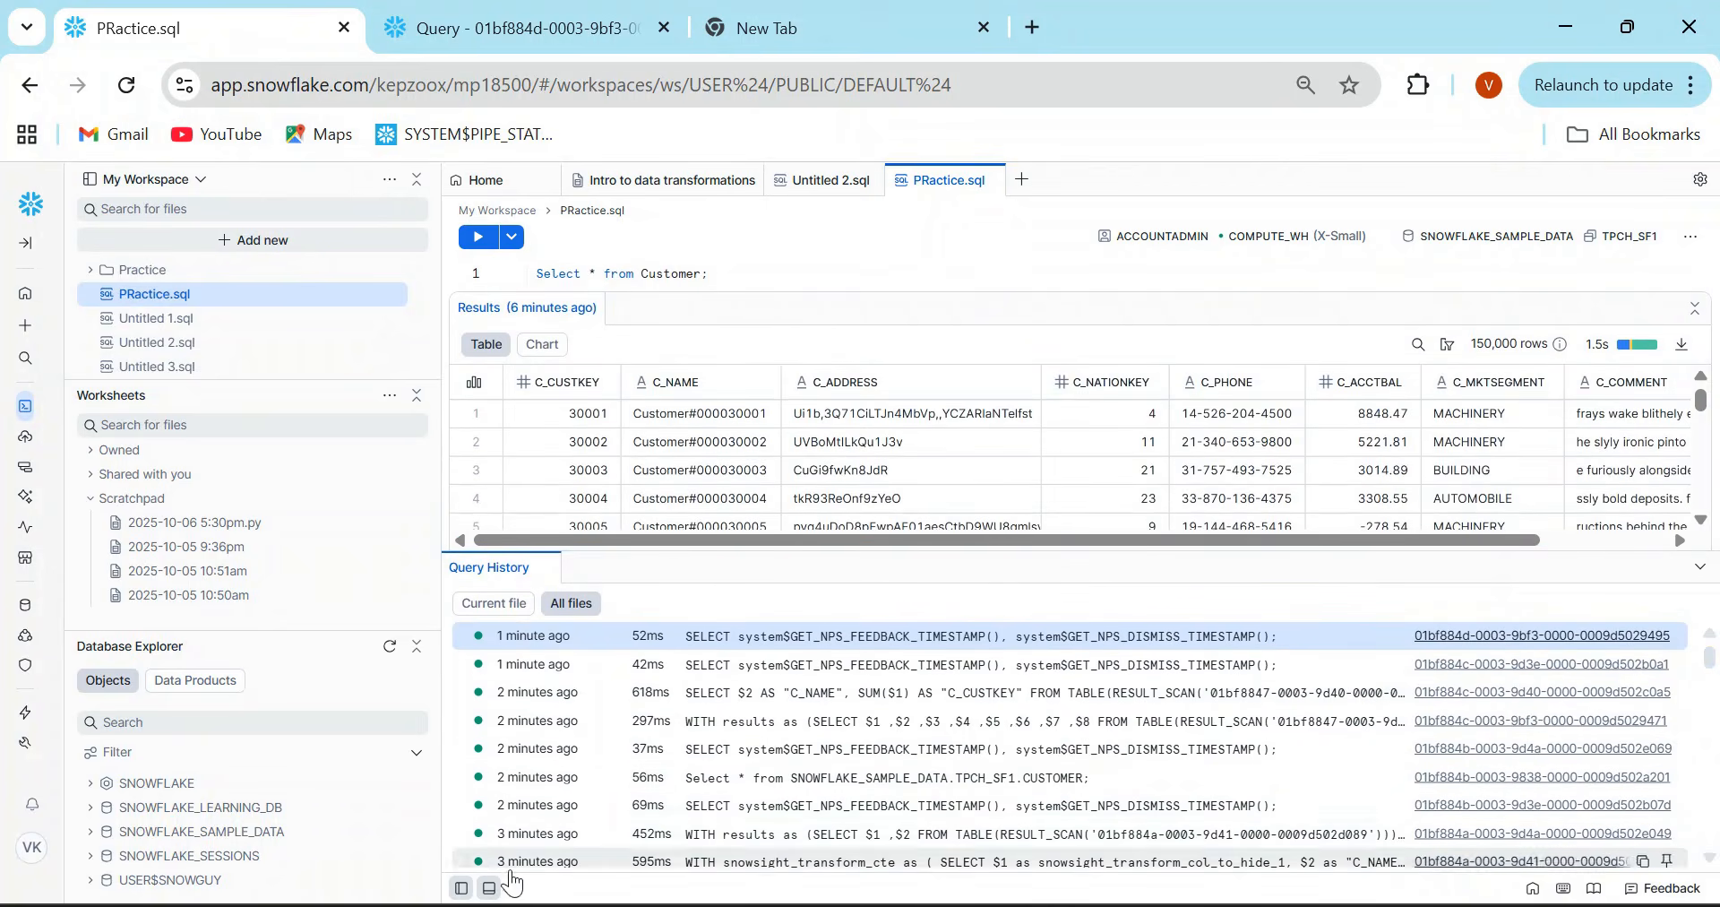
left_click(490, 889)
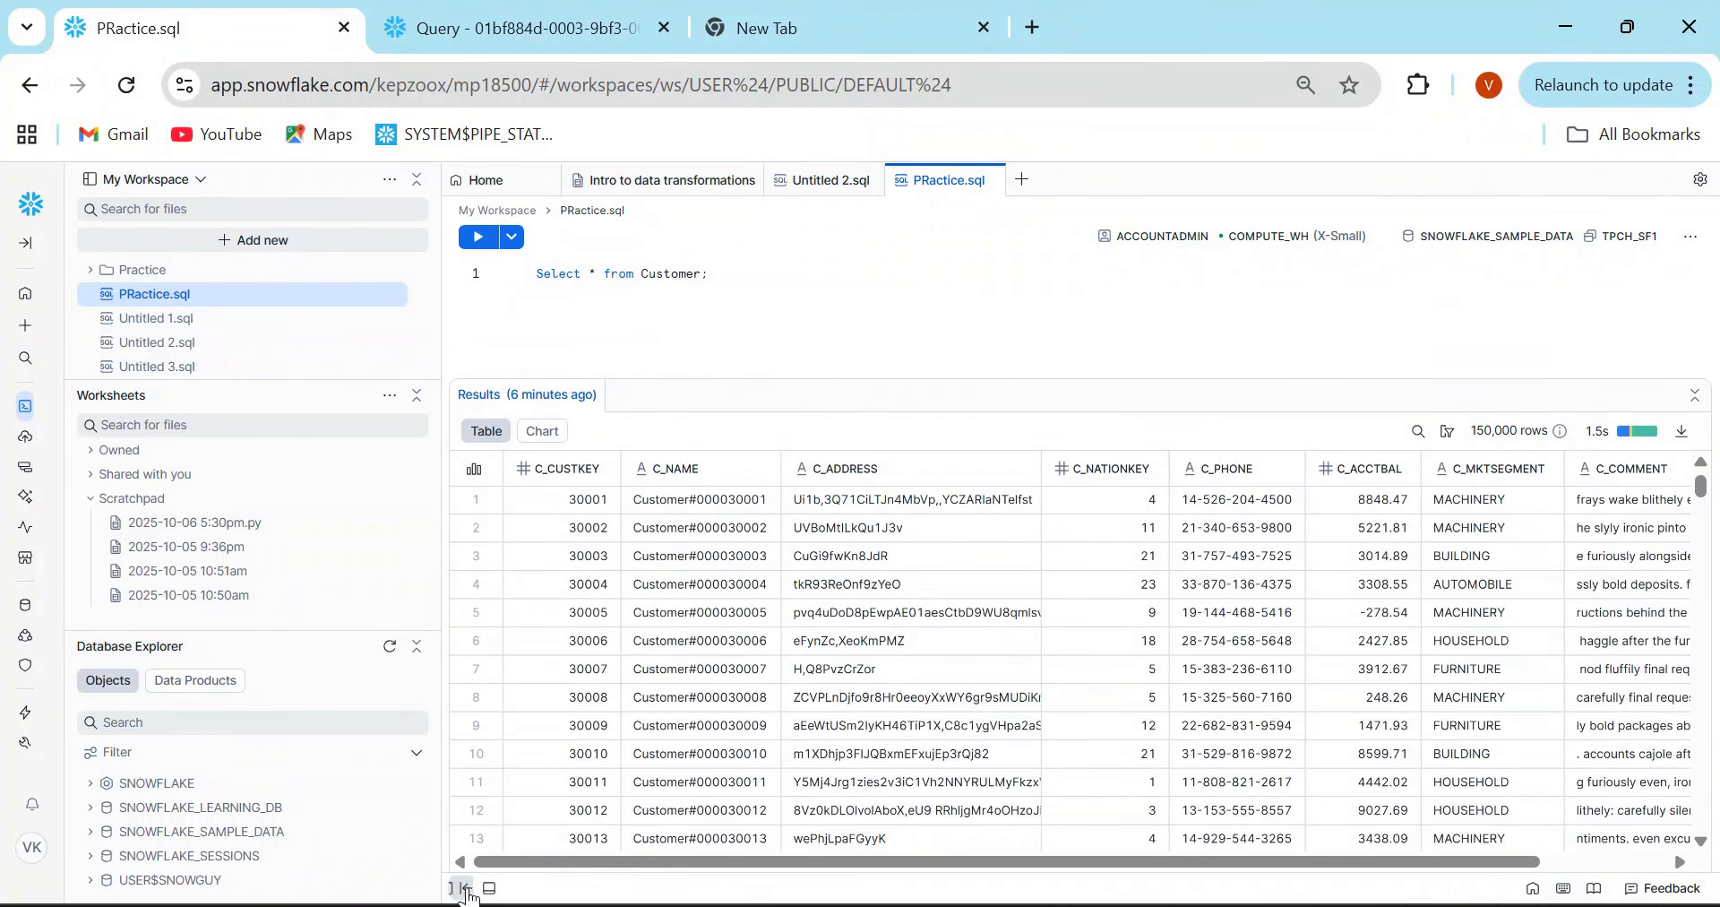
left_click(463, 889)
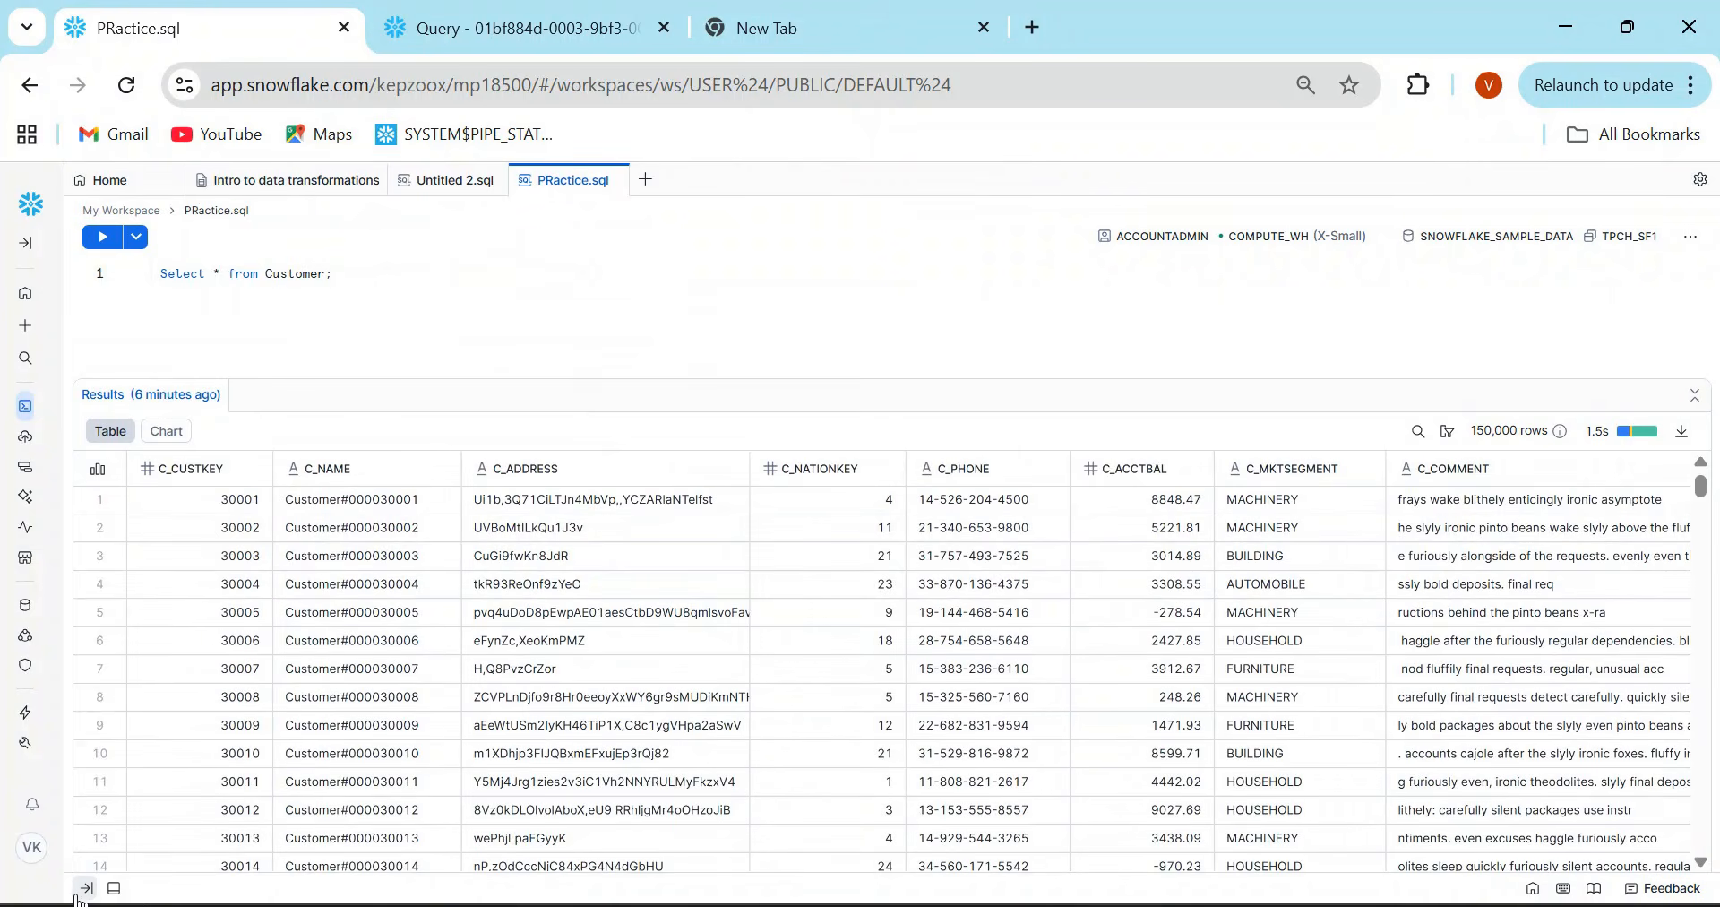
left_click(86, 891)
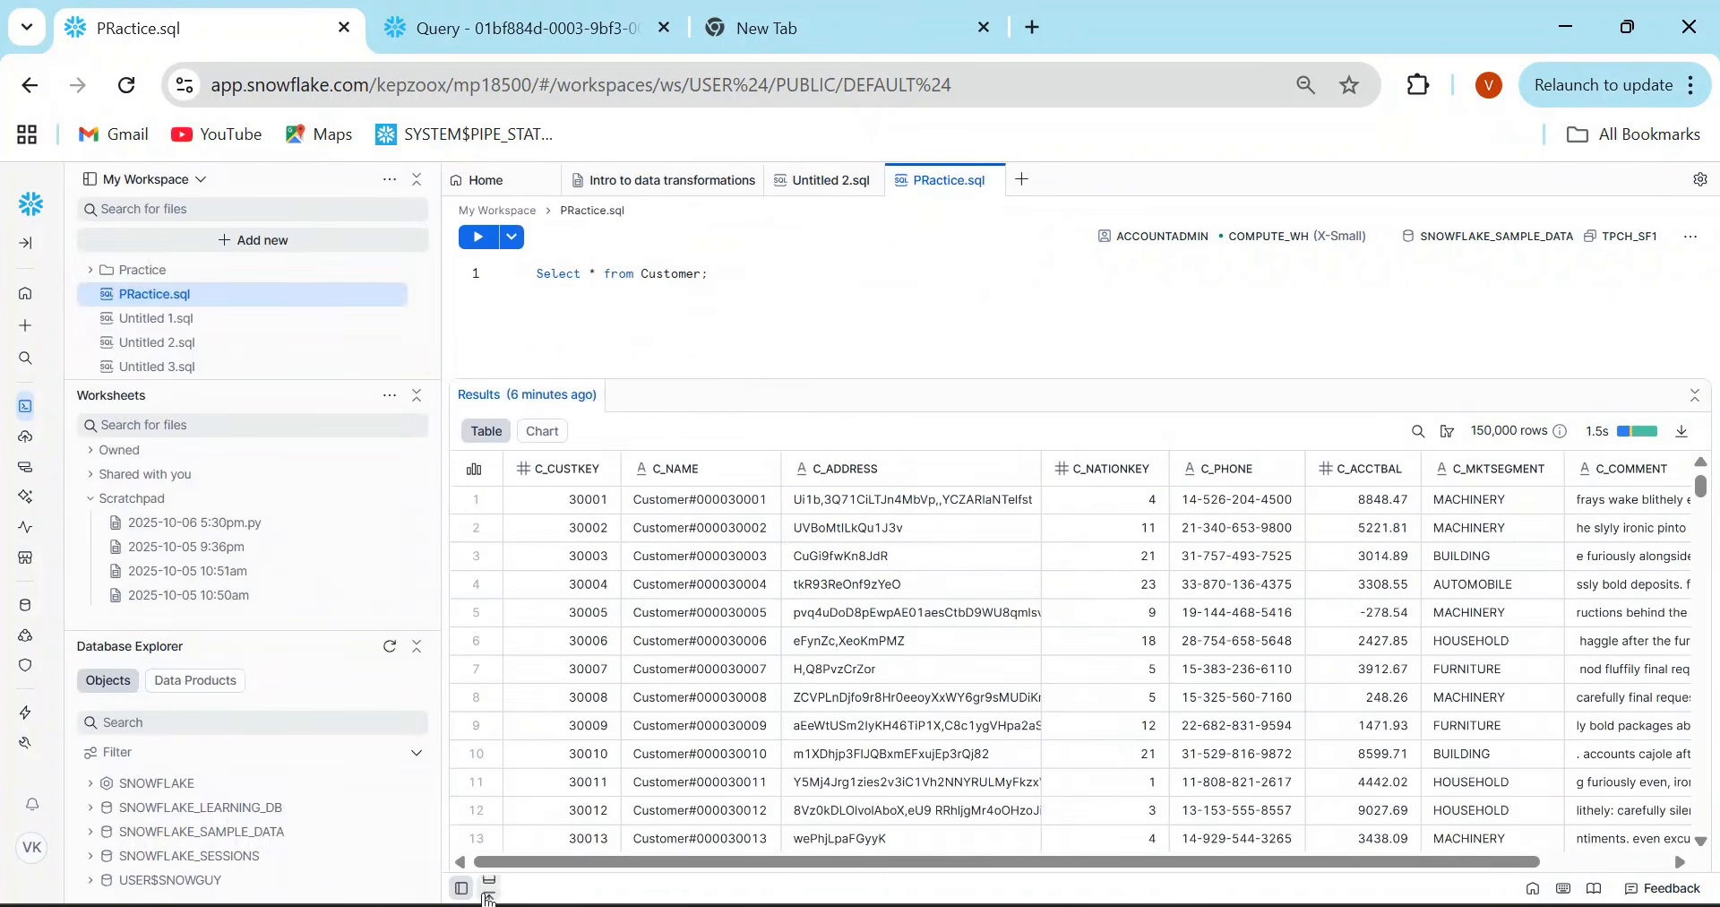
- Review the list of keyboard shortcuts for Workspaces and close it
left_click(1564, 889)
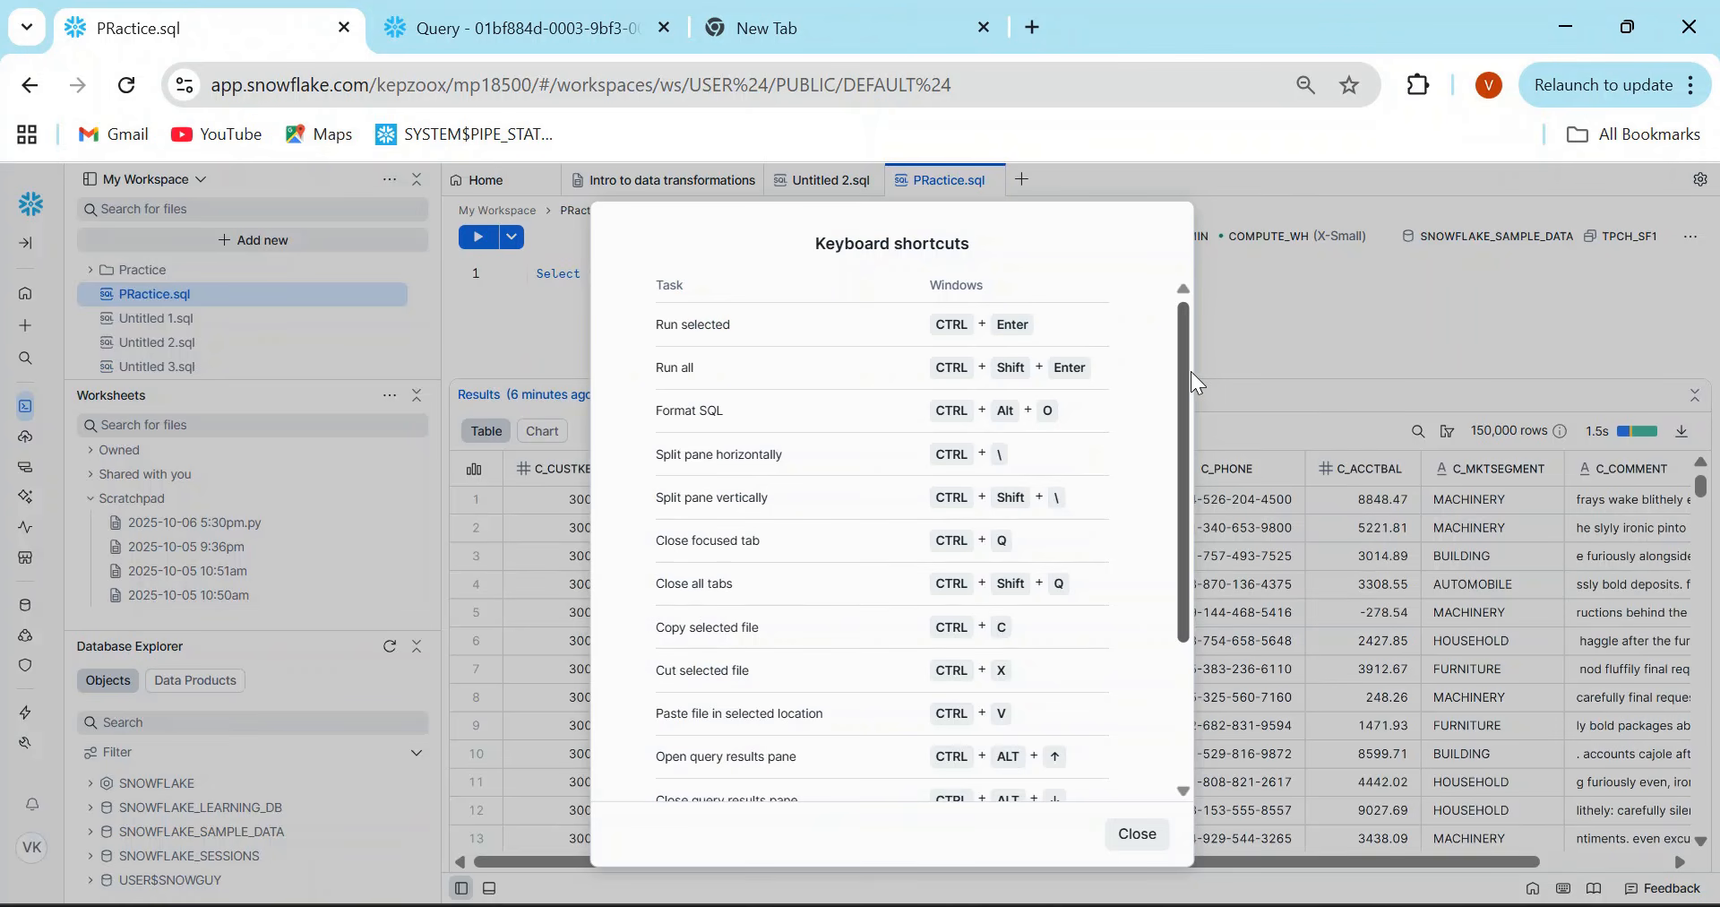
left_click_drag(1188, 369, 1183, 333)
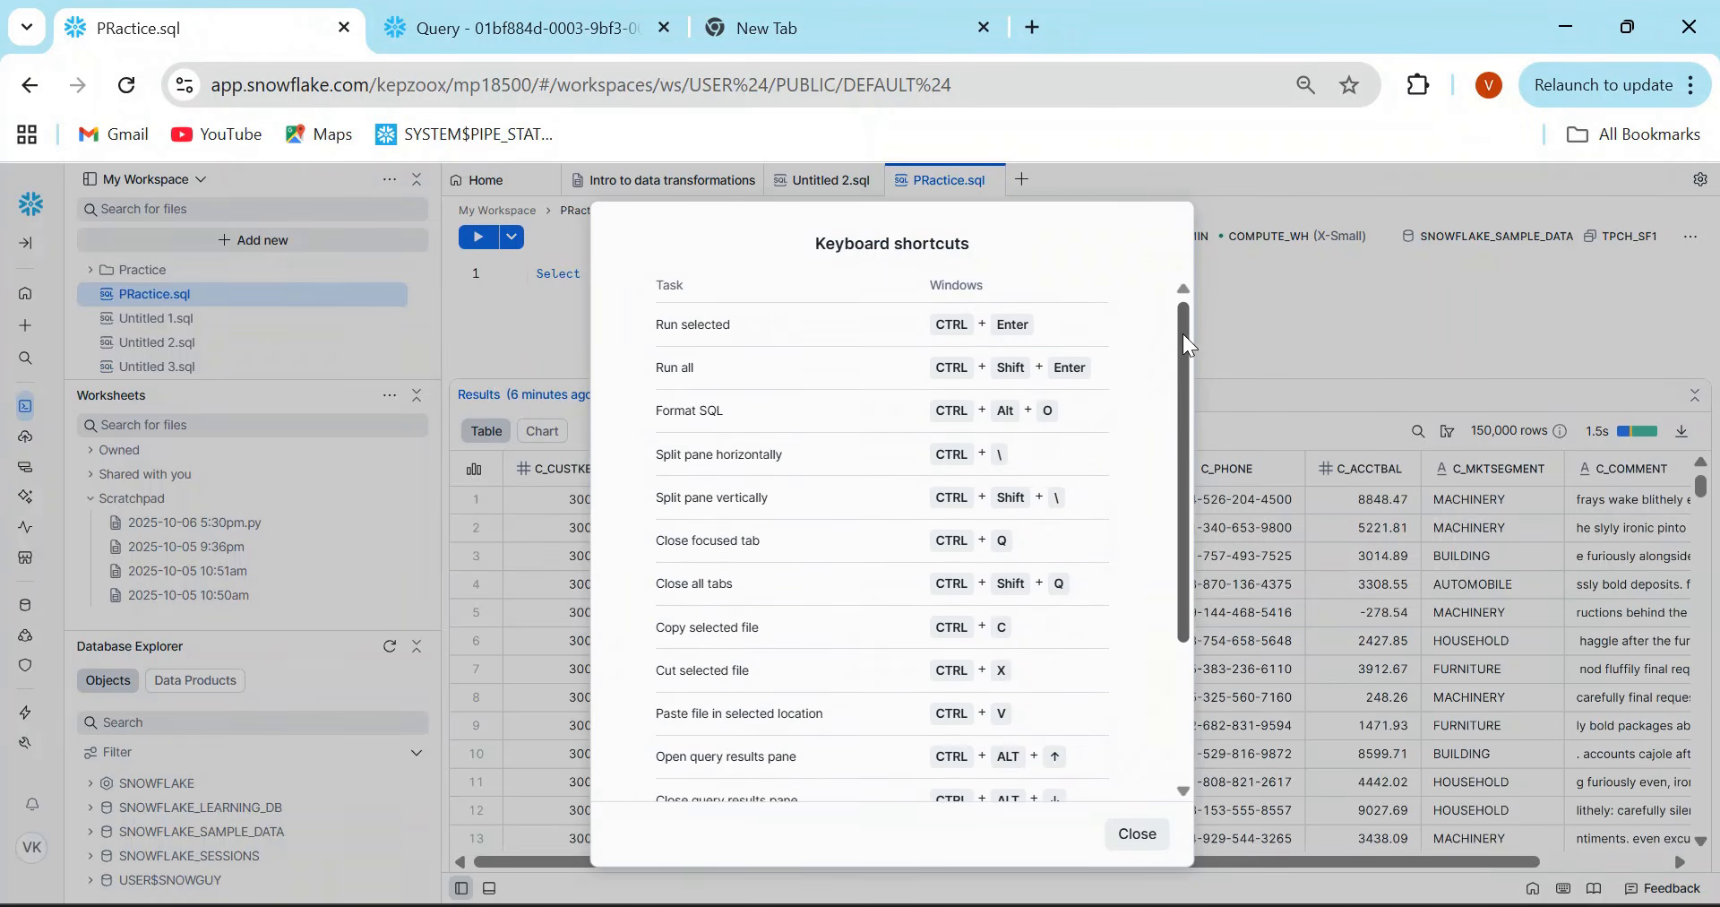
left_click(1138, 834)
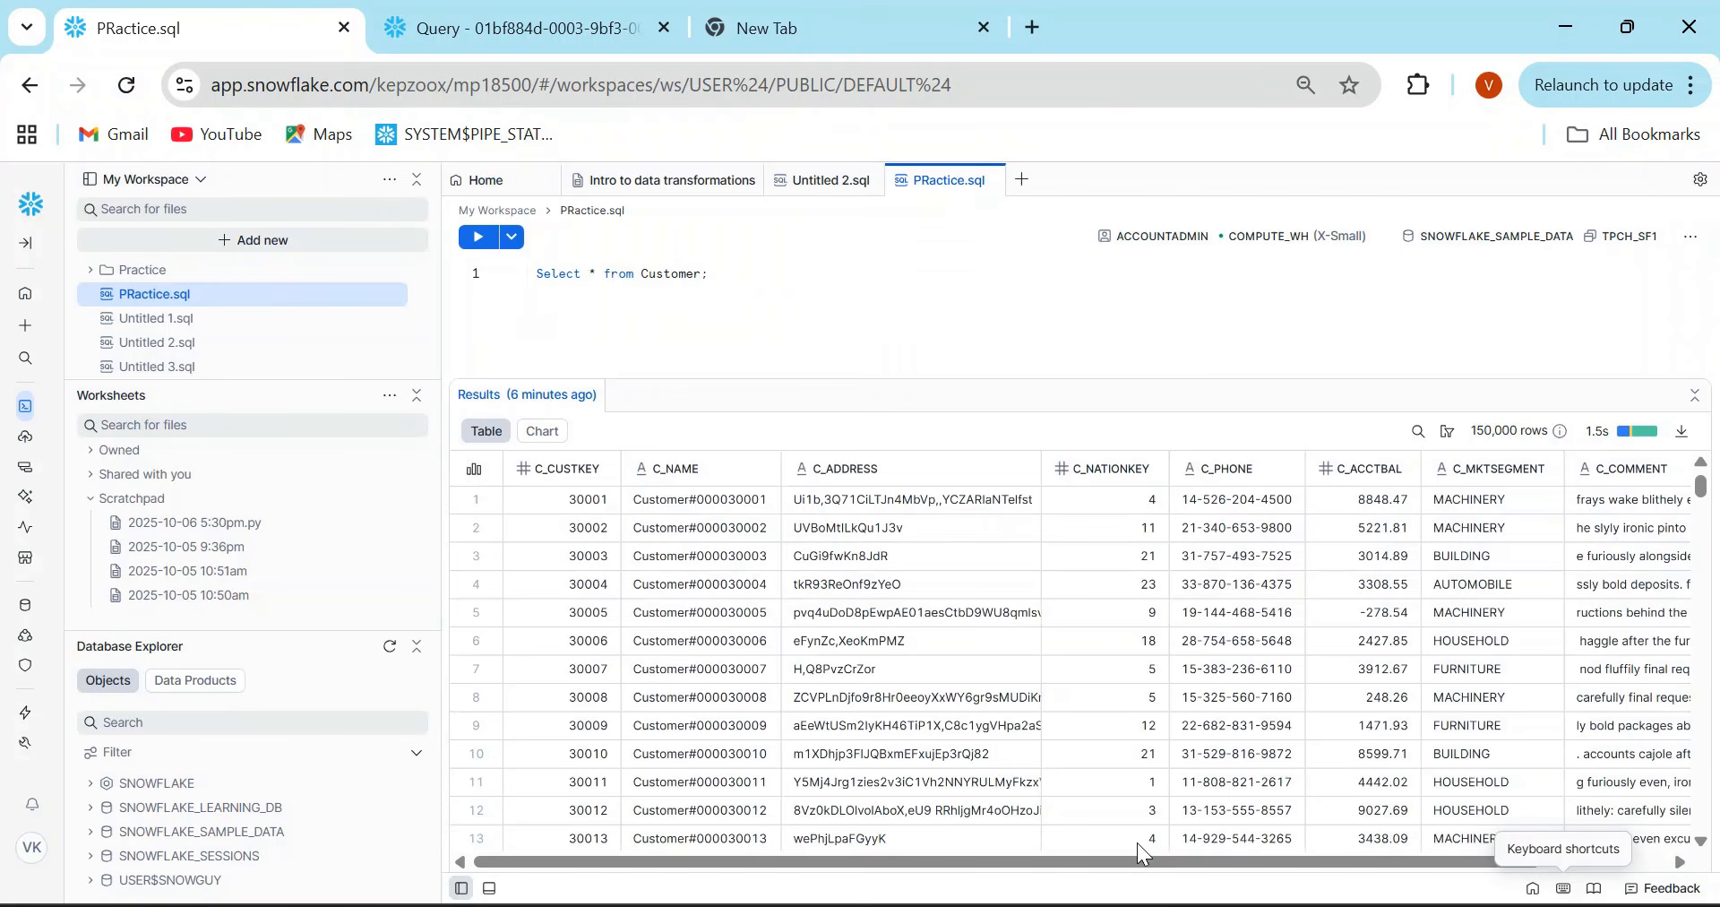
- Format the SQL query in PRactice.sql and enlarge the editor area above the results
left_click(1690, 237)
left_click(1632, 285)
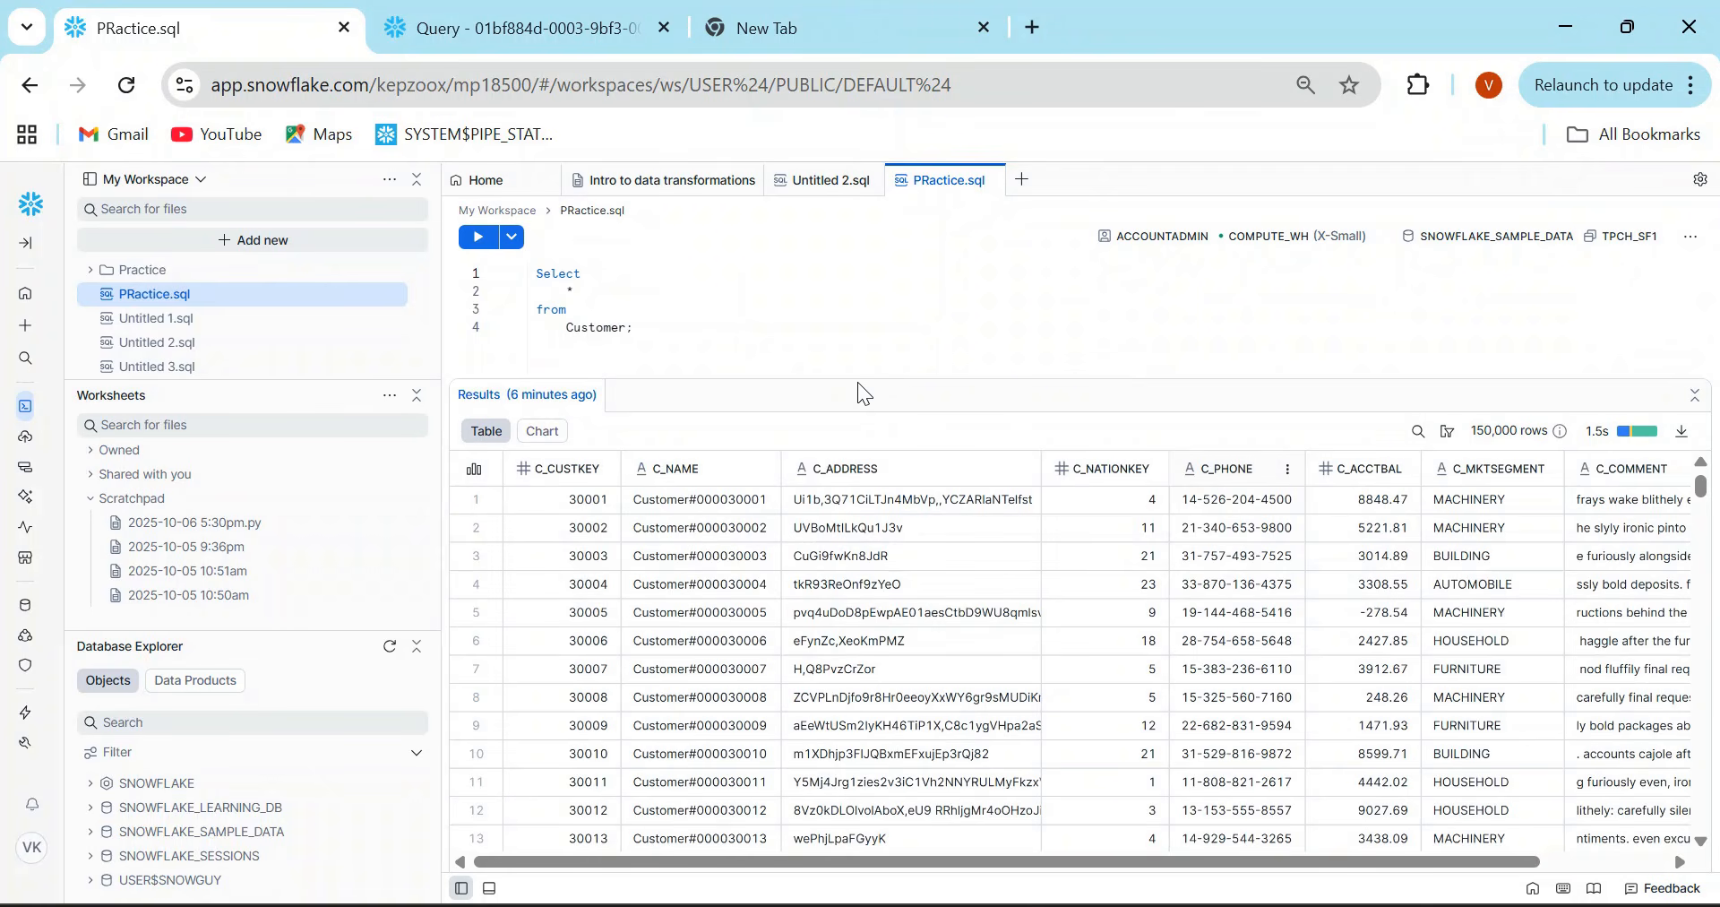
left_click_drag(857, 379, 882, 472)
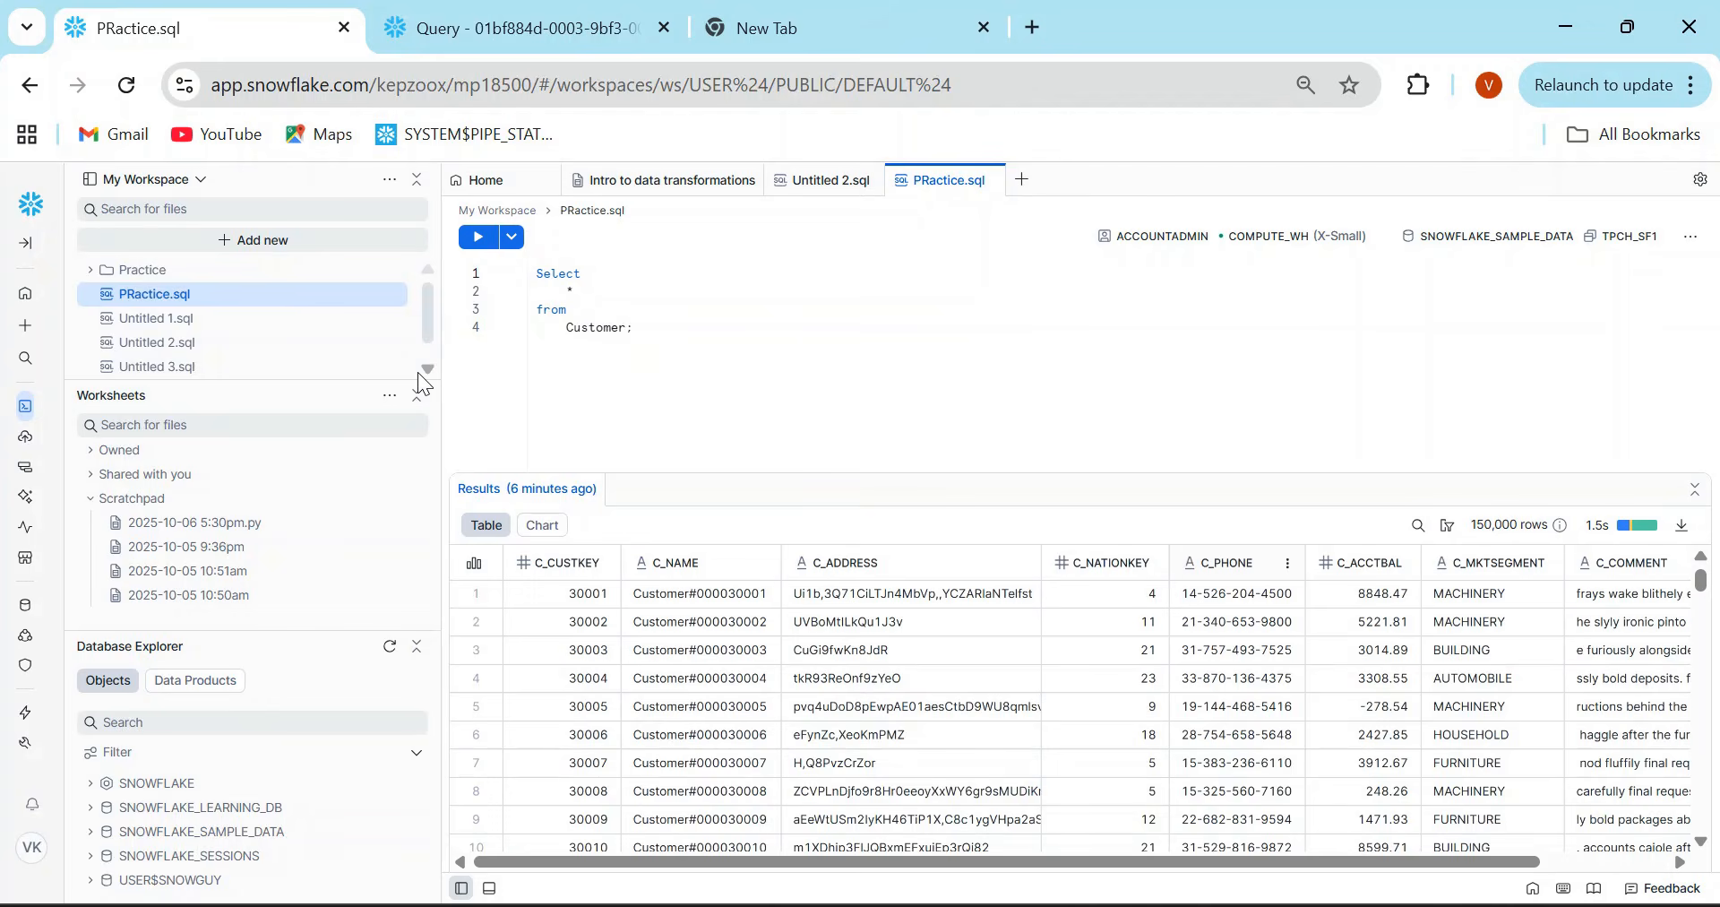
- Expand the SNOWFLAKE database in an enlarged Database Explorer and clear the query from PRactice.sql
left_click_drag(225, 628, 225, 444)
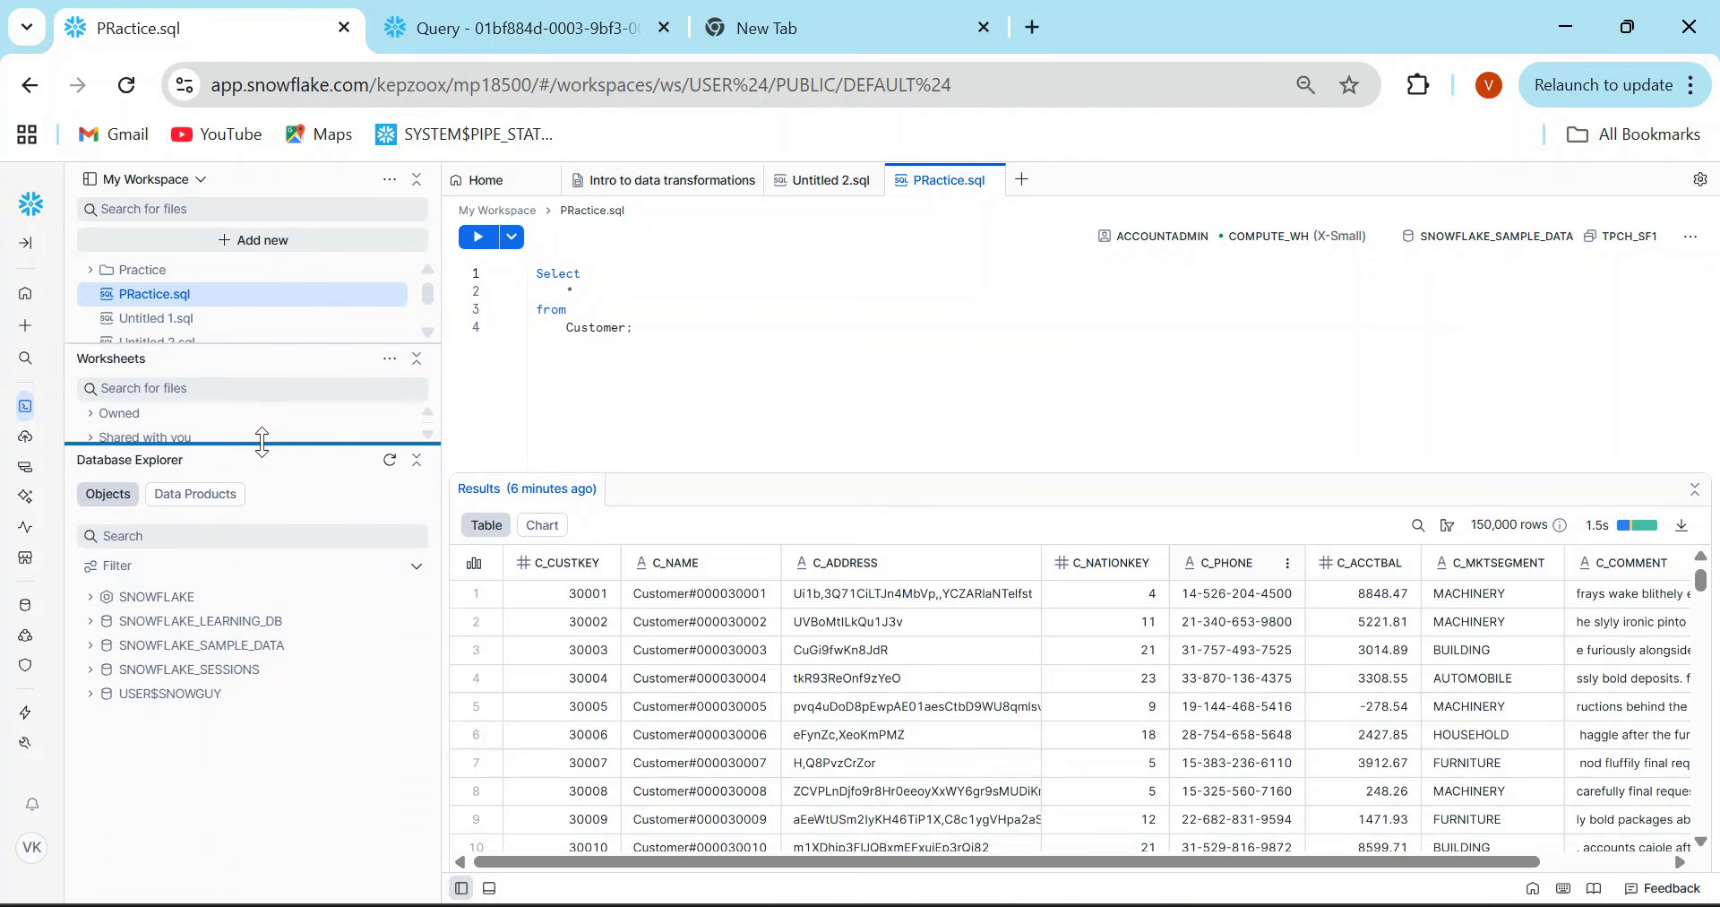
left_click(91, 596)
left_click_drag(653, 337, 516, 258)
key("BackSpace")
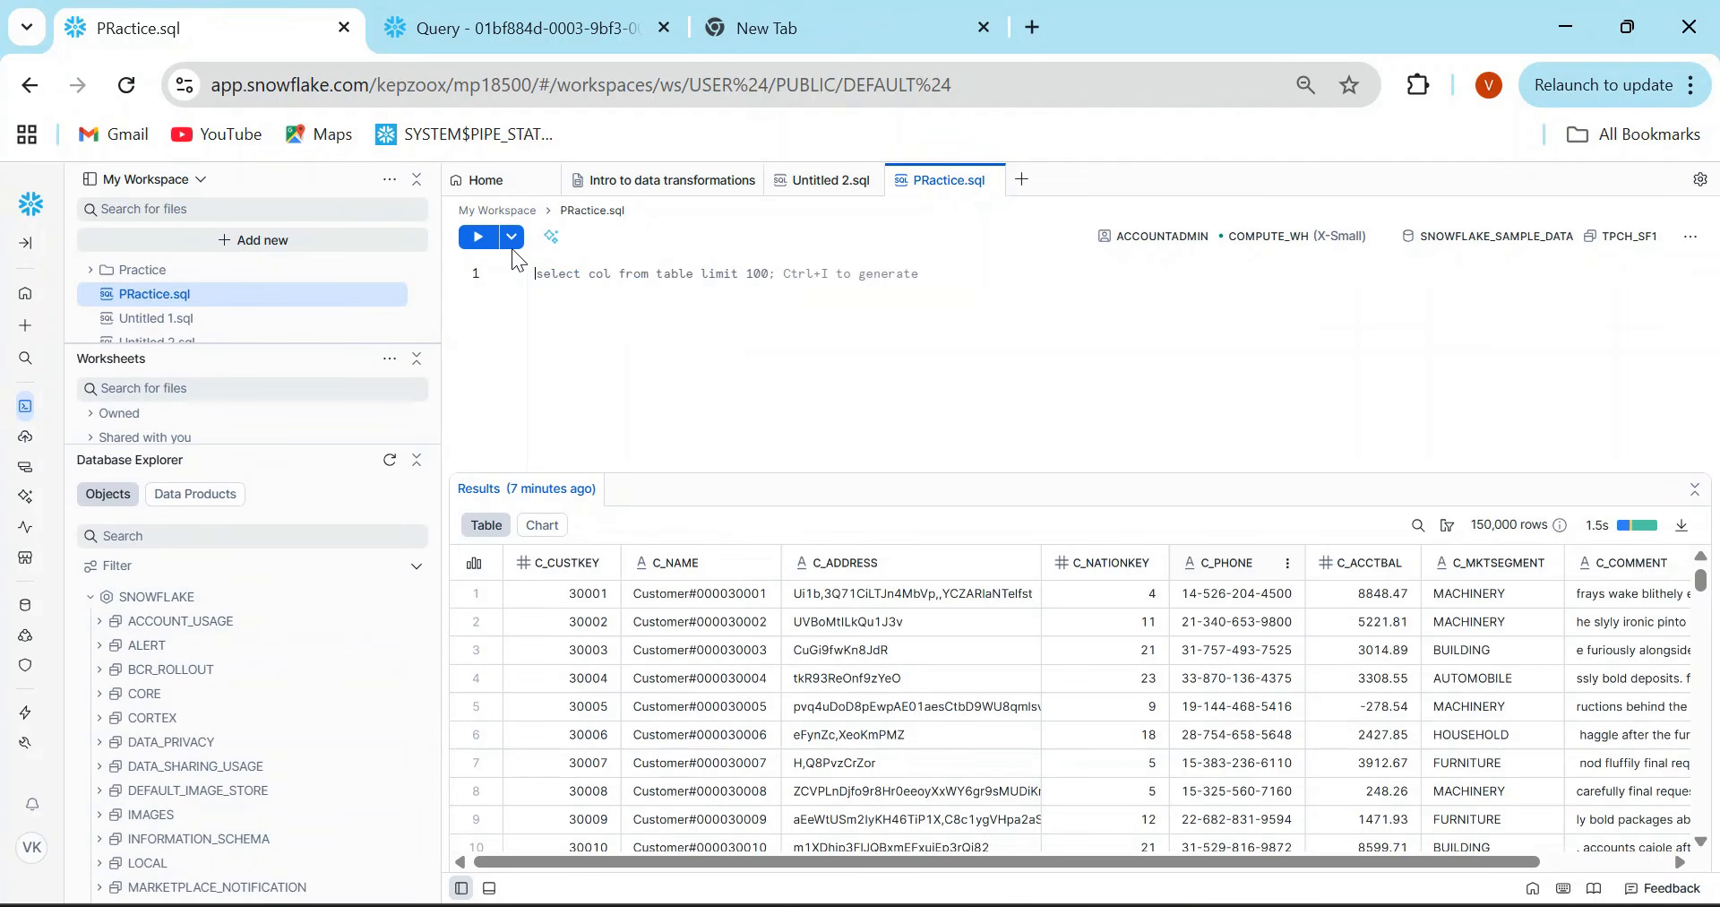
- Expand the views of the ACCOUNT_USAGE schema and place the ACCESS_HISTORY view's full name in the editor
left_click(101, 622)
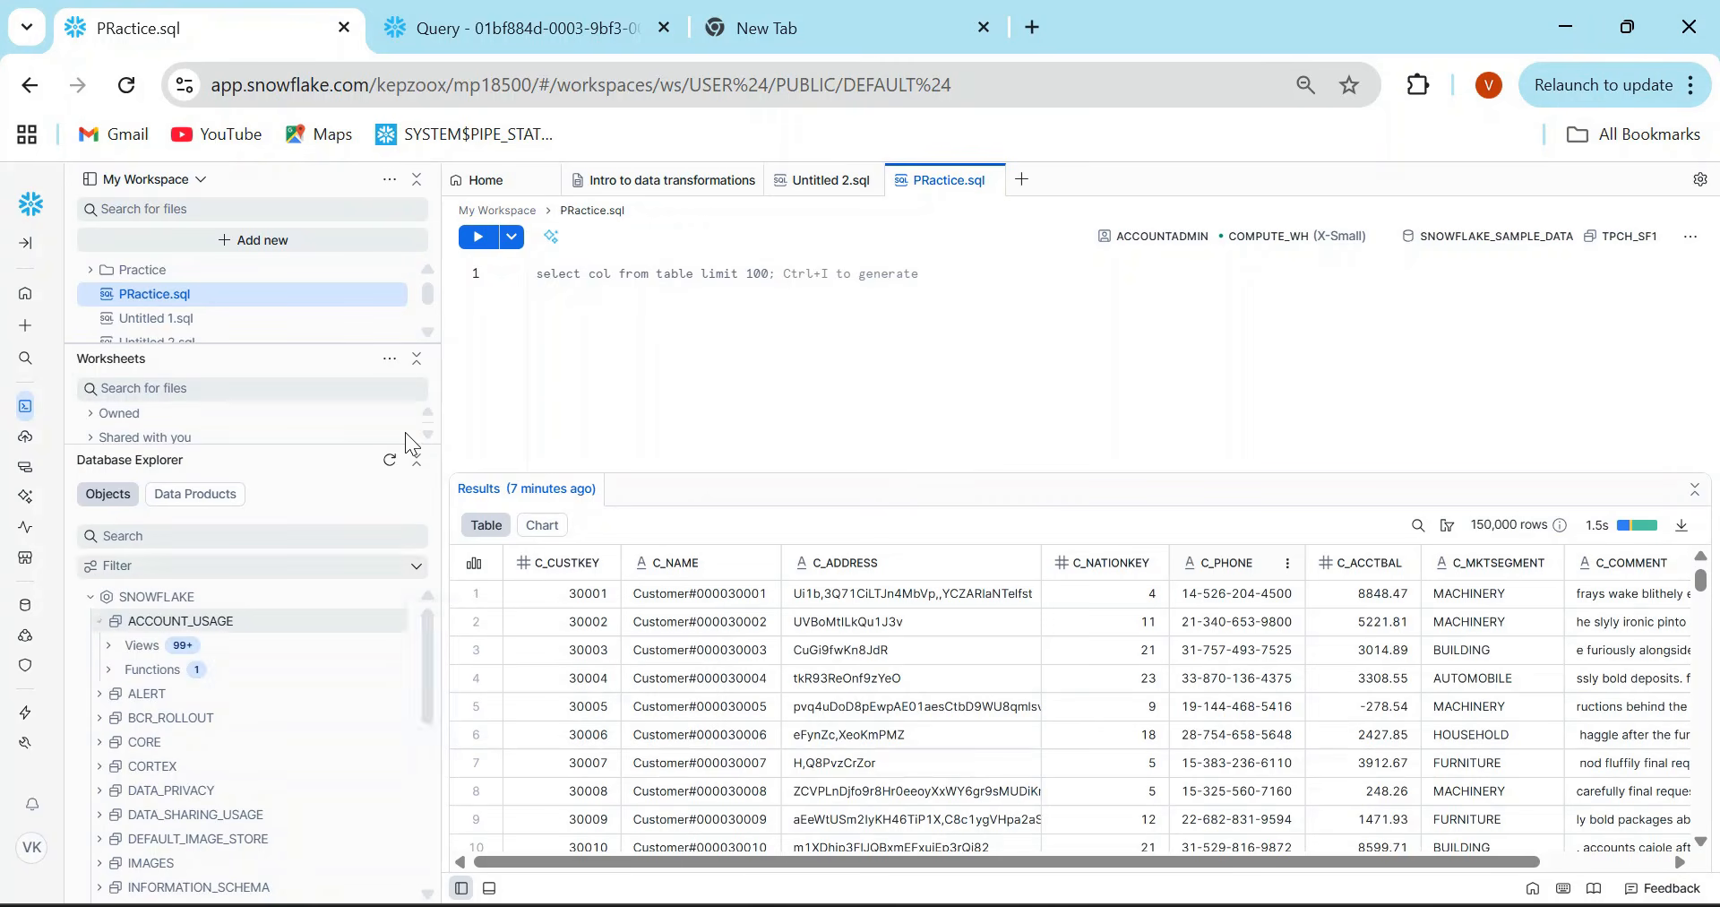
left_click(108, 646)
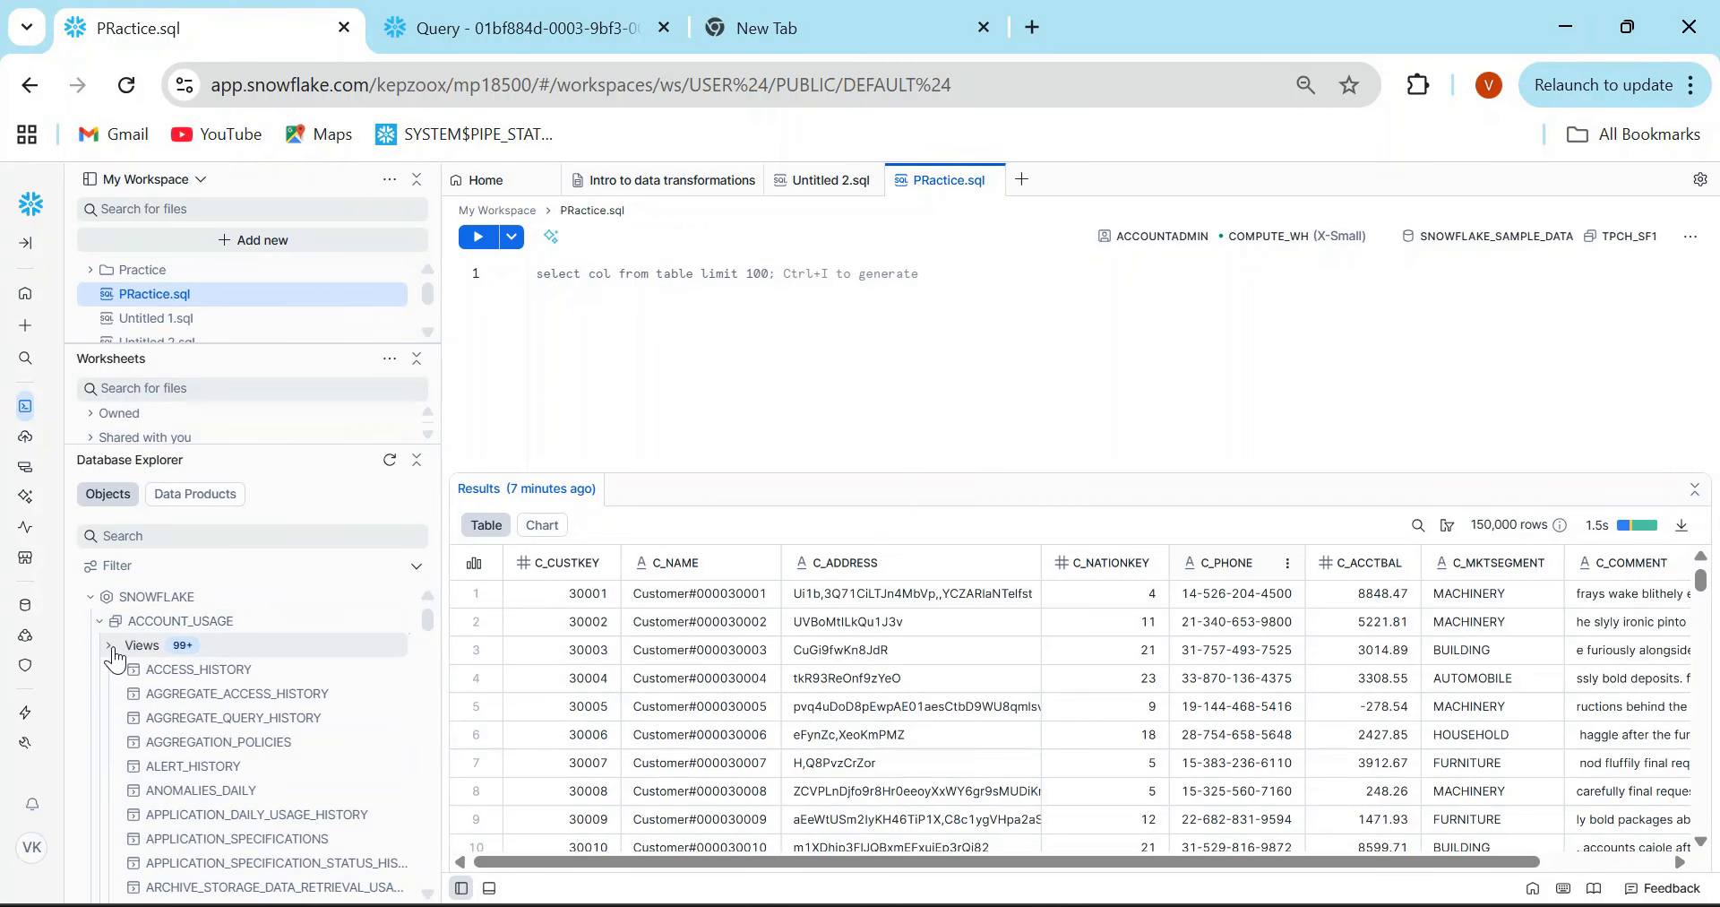
left_click(395, 671)
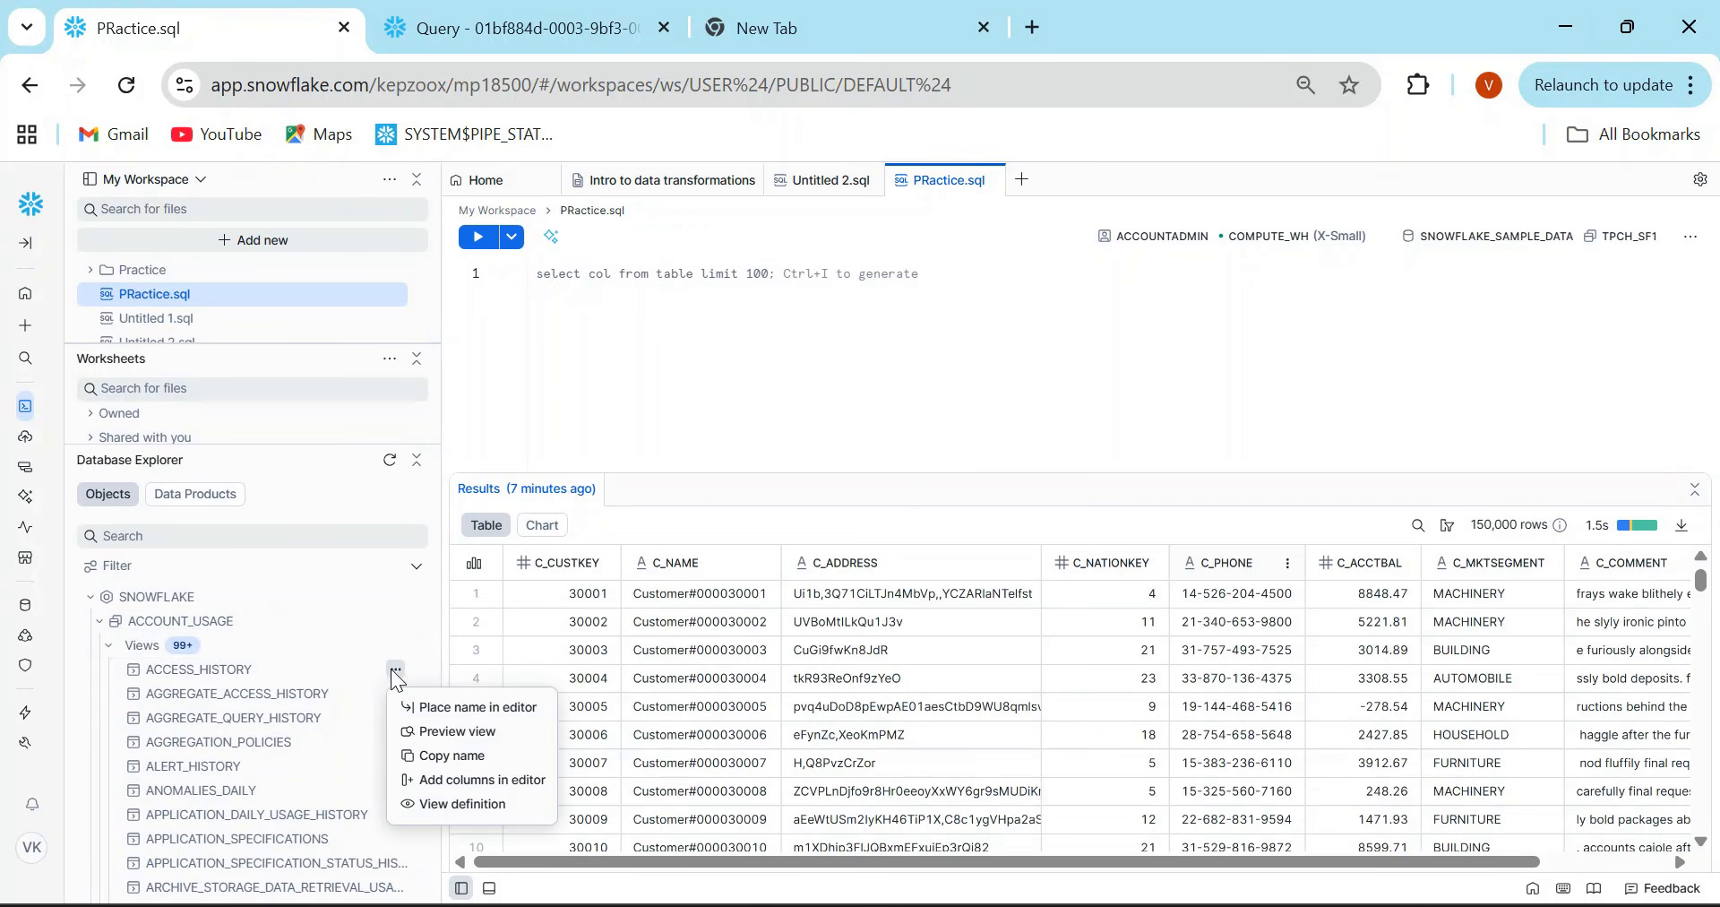
left_click(448, 706)
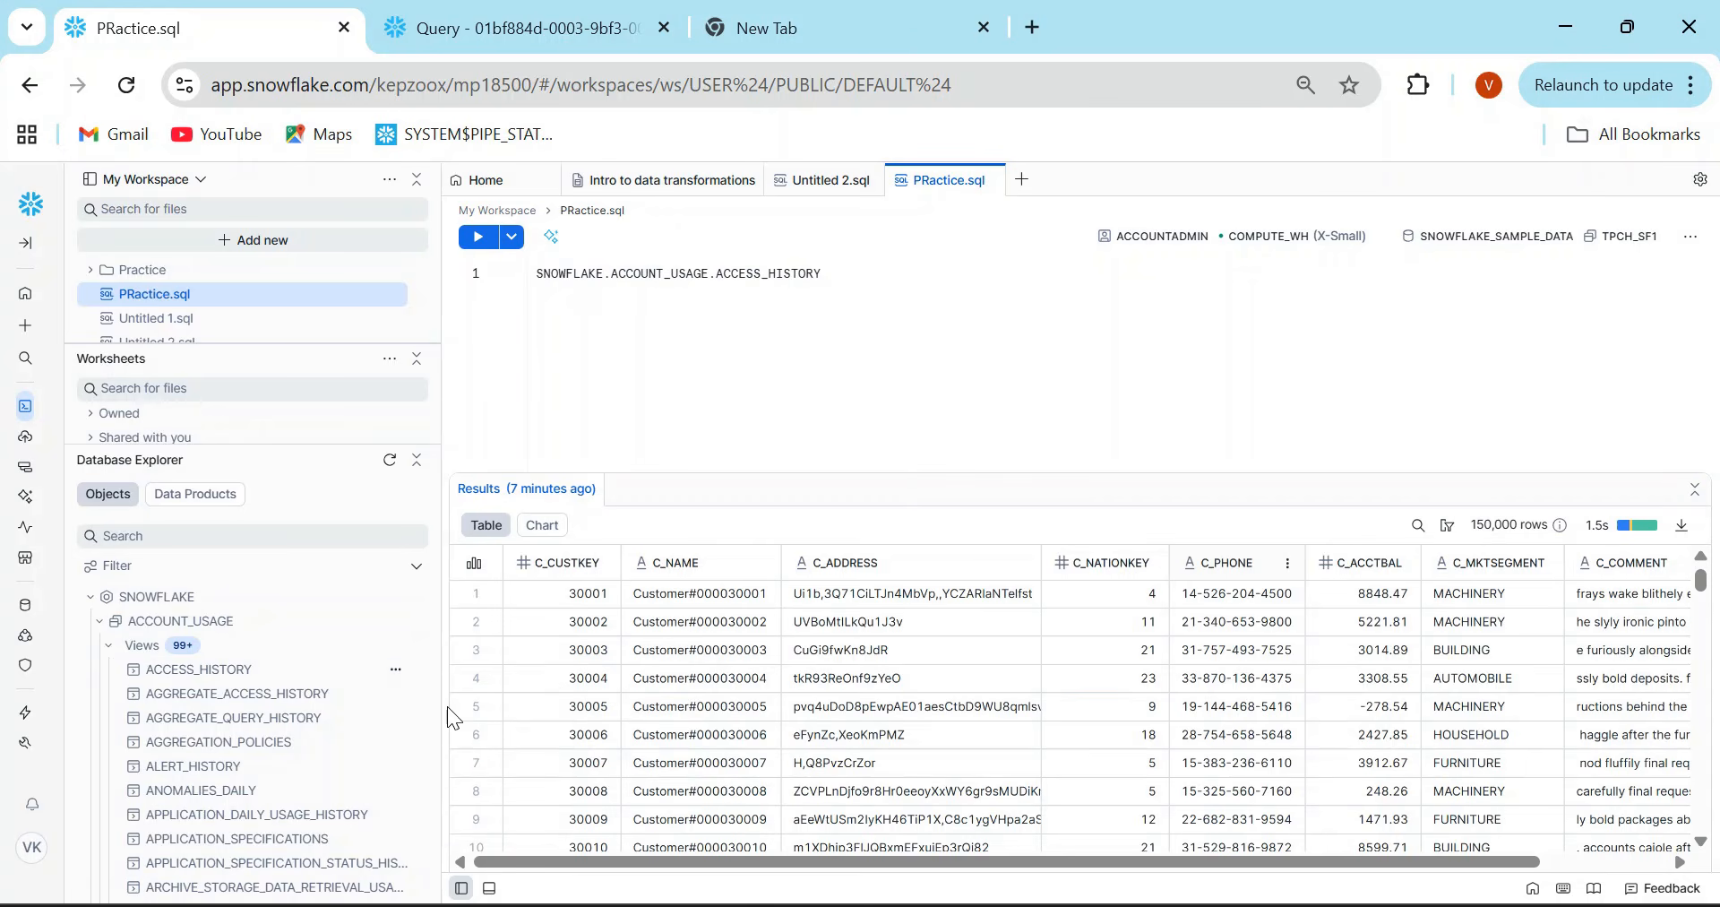
- Add the ACCESS_HISTORY view's columns to the PRactice.sql editor and select all of its text
left_click(395, 672)
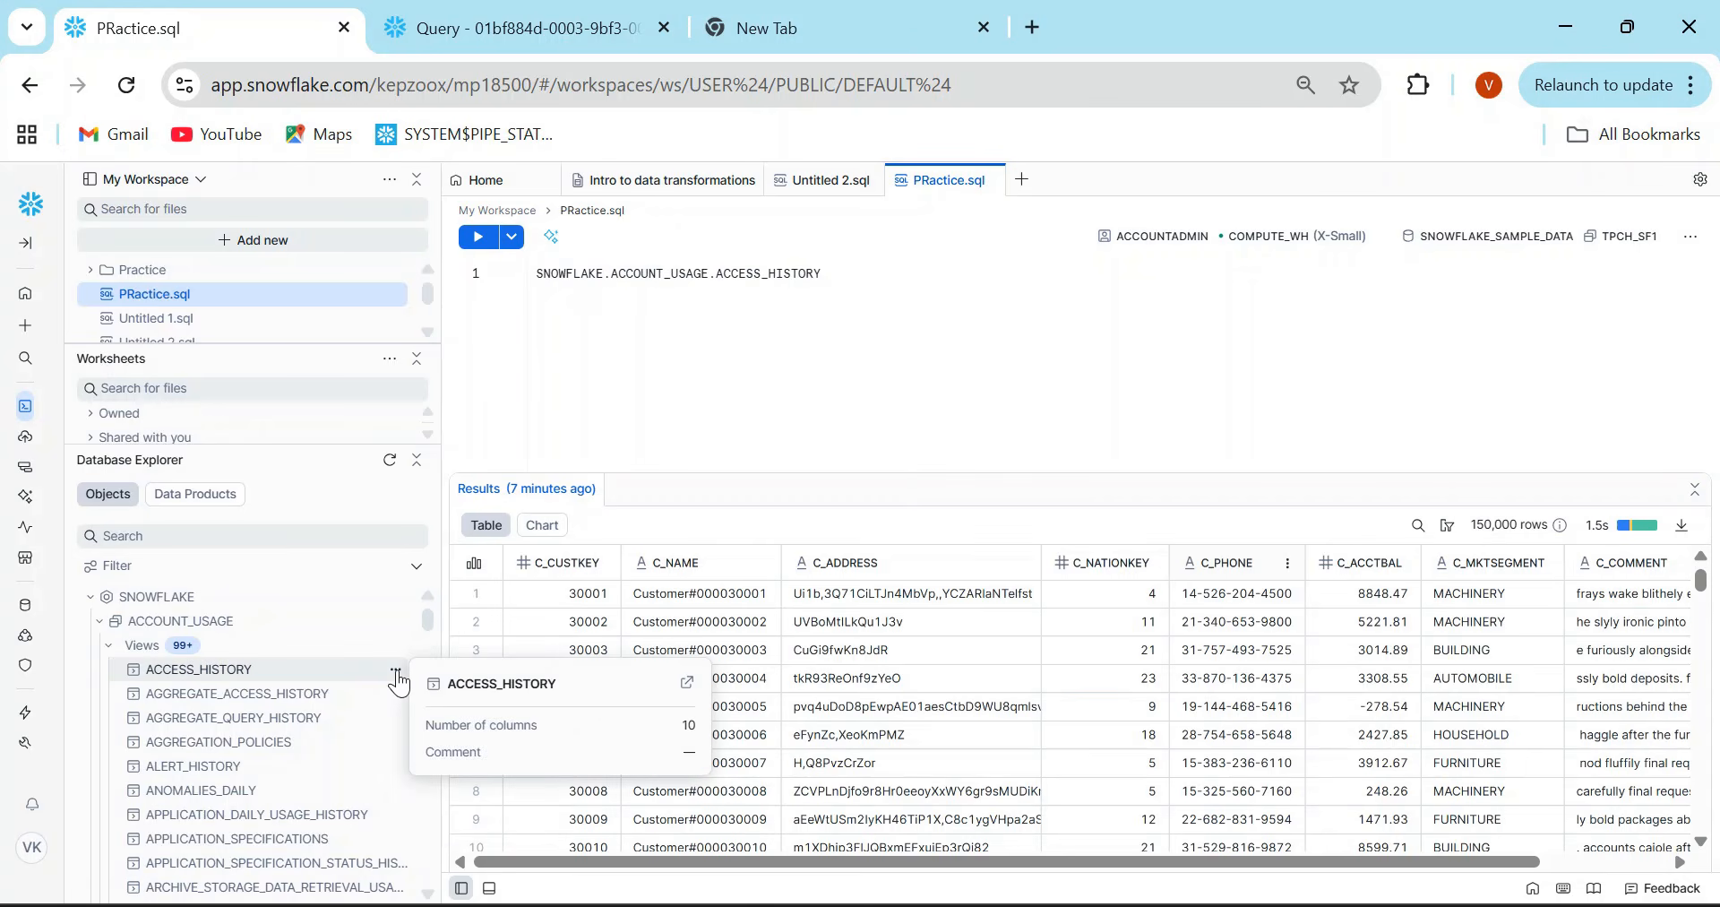
left_click(396, 670)
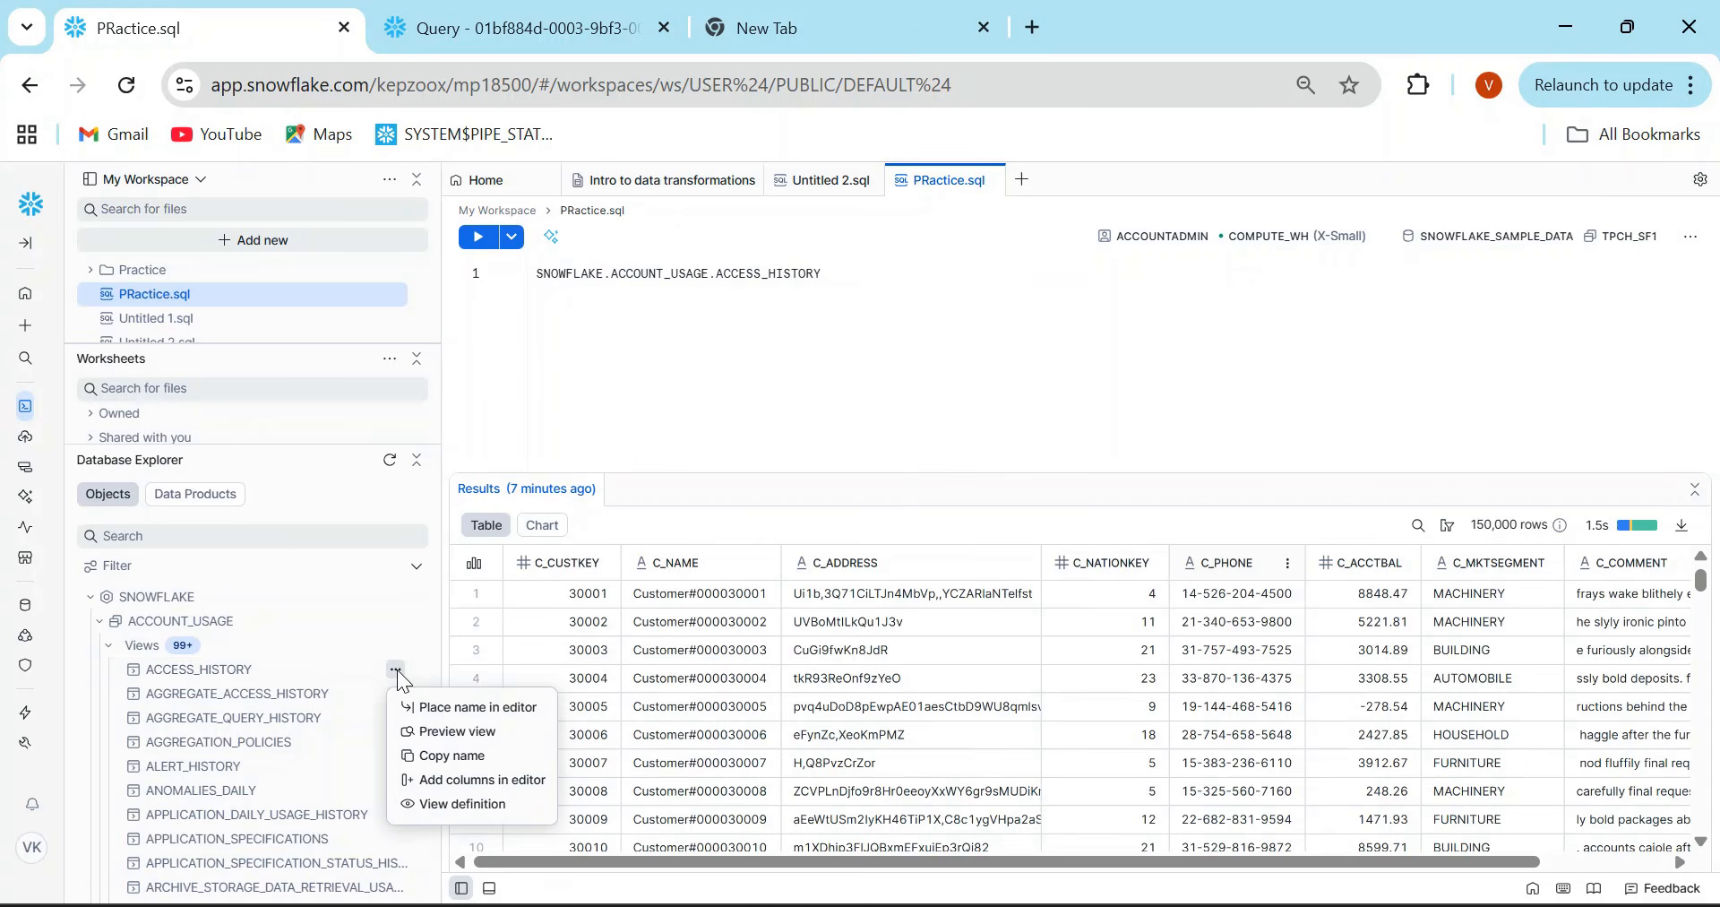
left_click(447, 781)
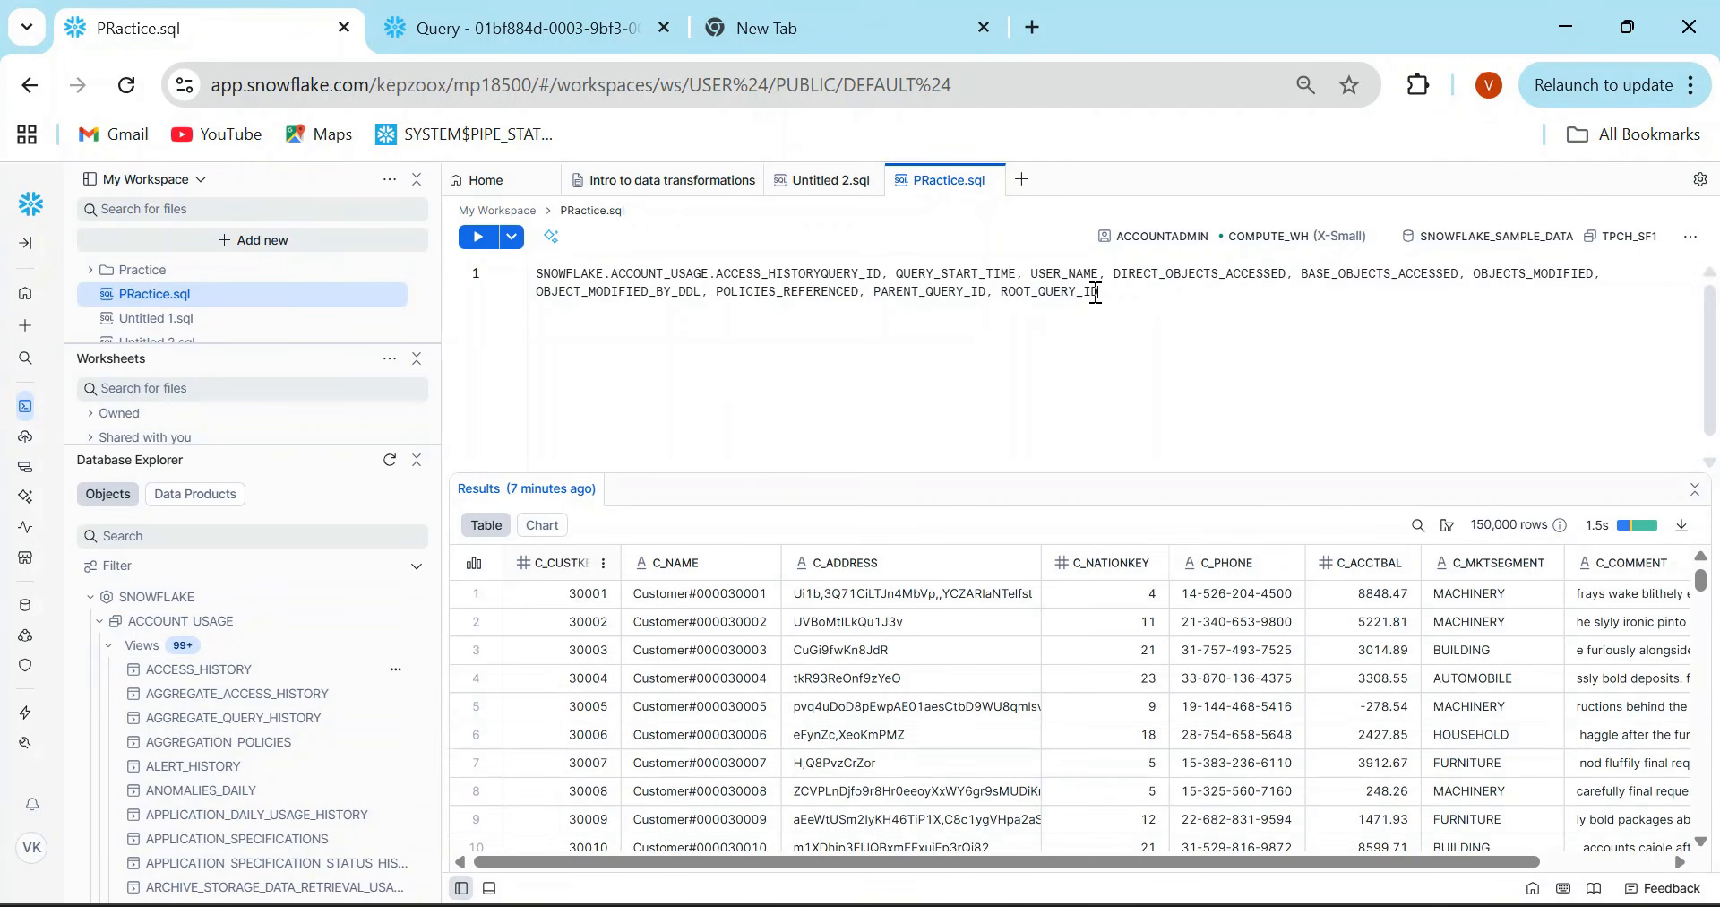
left_click_drag(1126, 292, 502, 260)
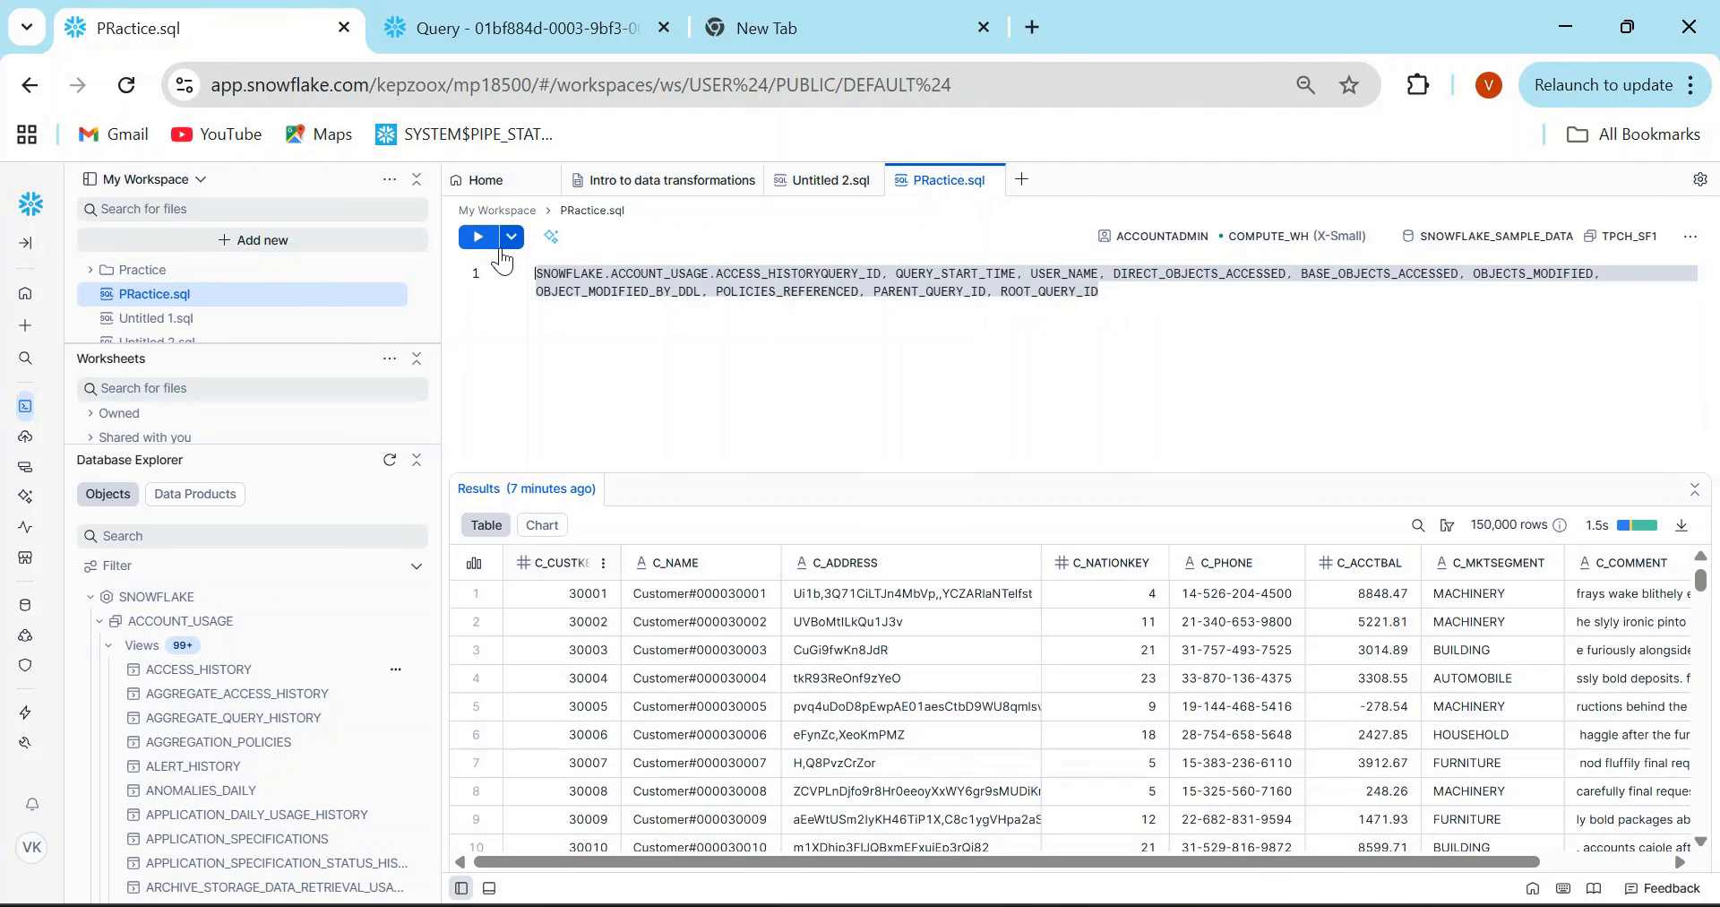
- Open the classic worksheet 2025-10-06 5:30pm.py from the Snowflake home page in the second browser tab
left_click(507, 35)
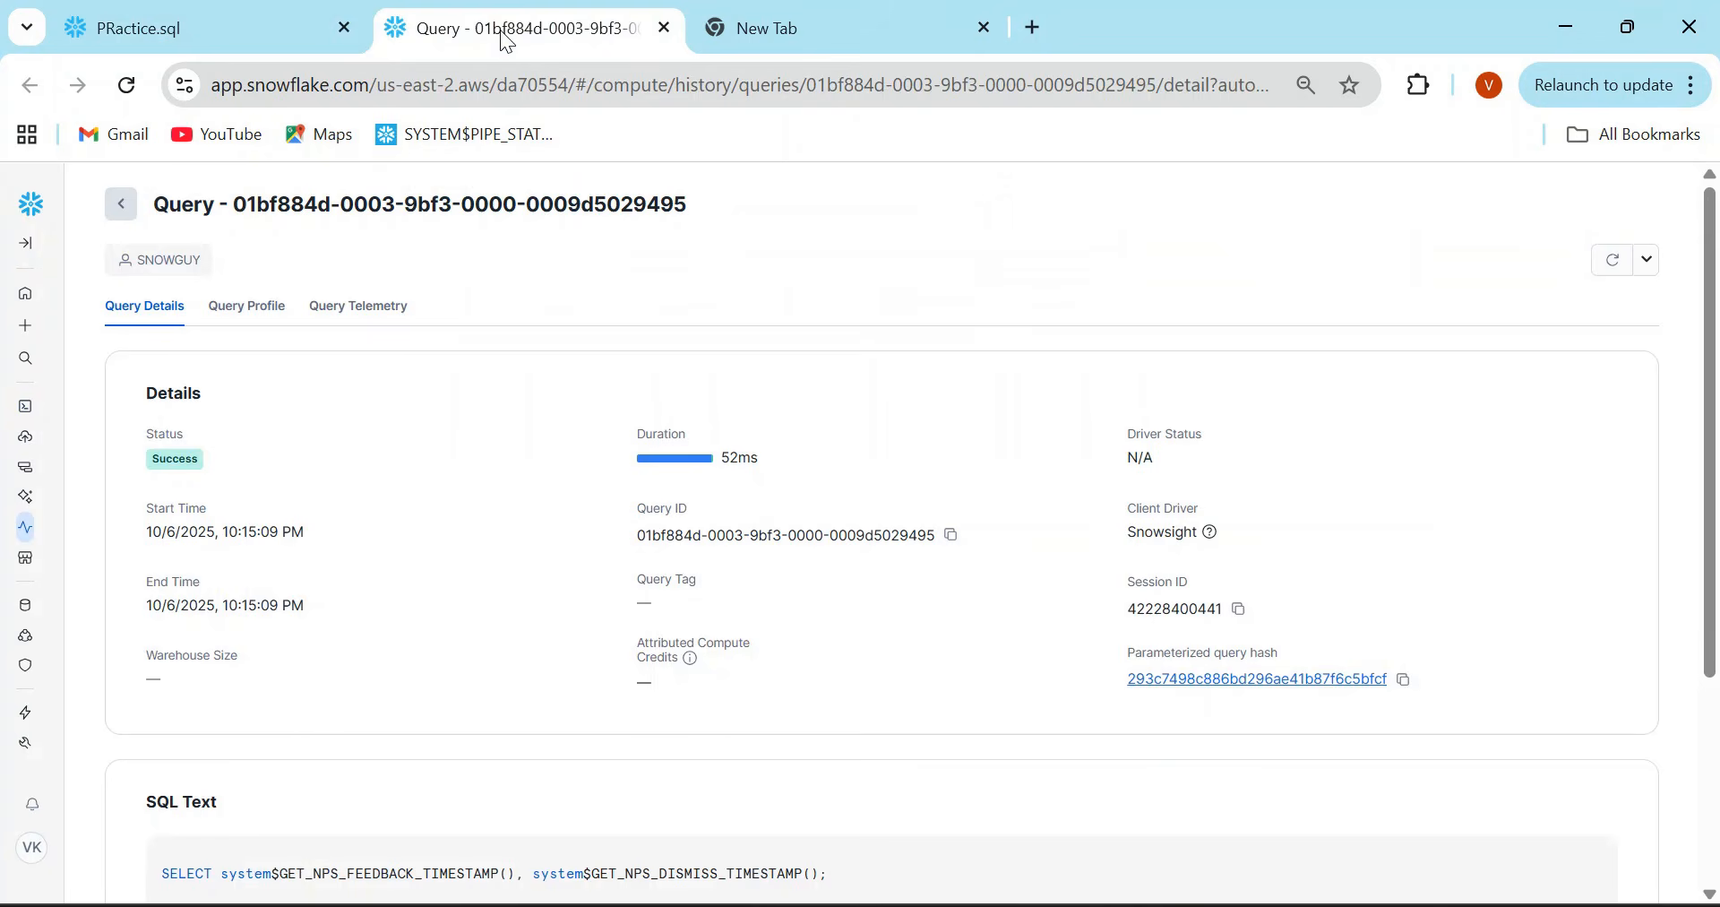
left_click(25, 294)
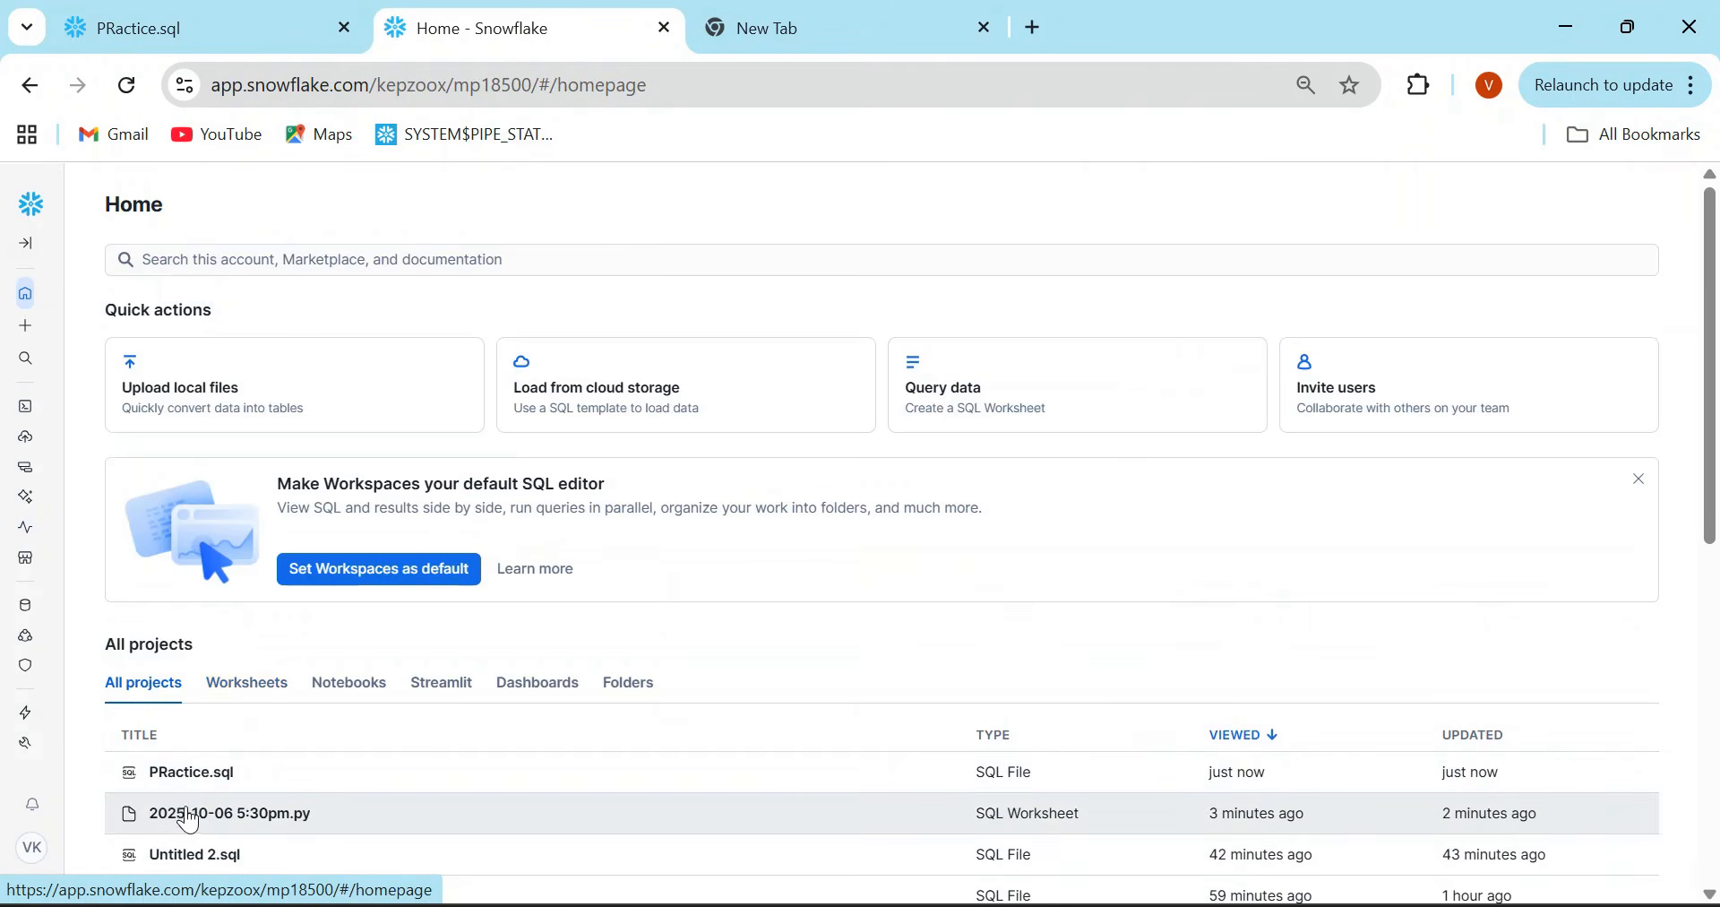
left_click(192, 817)
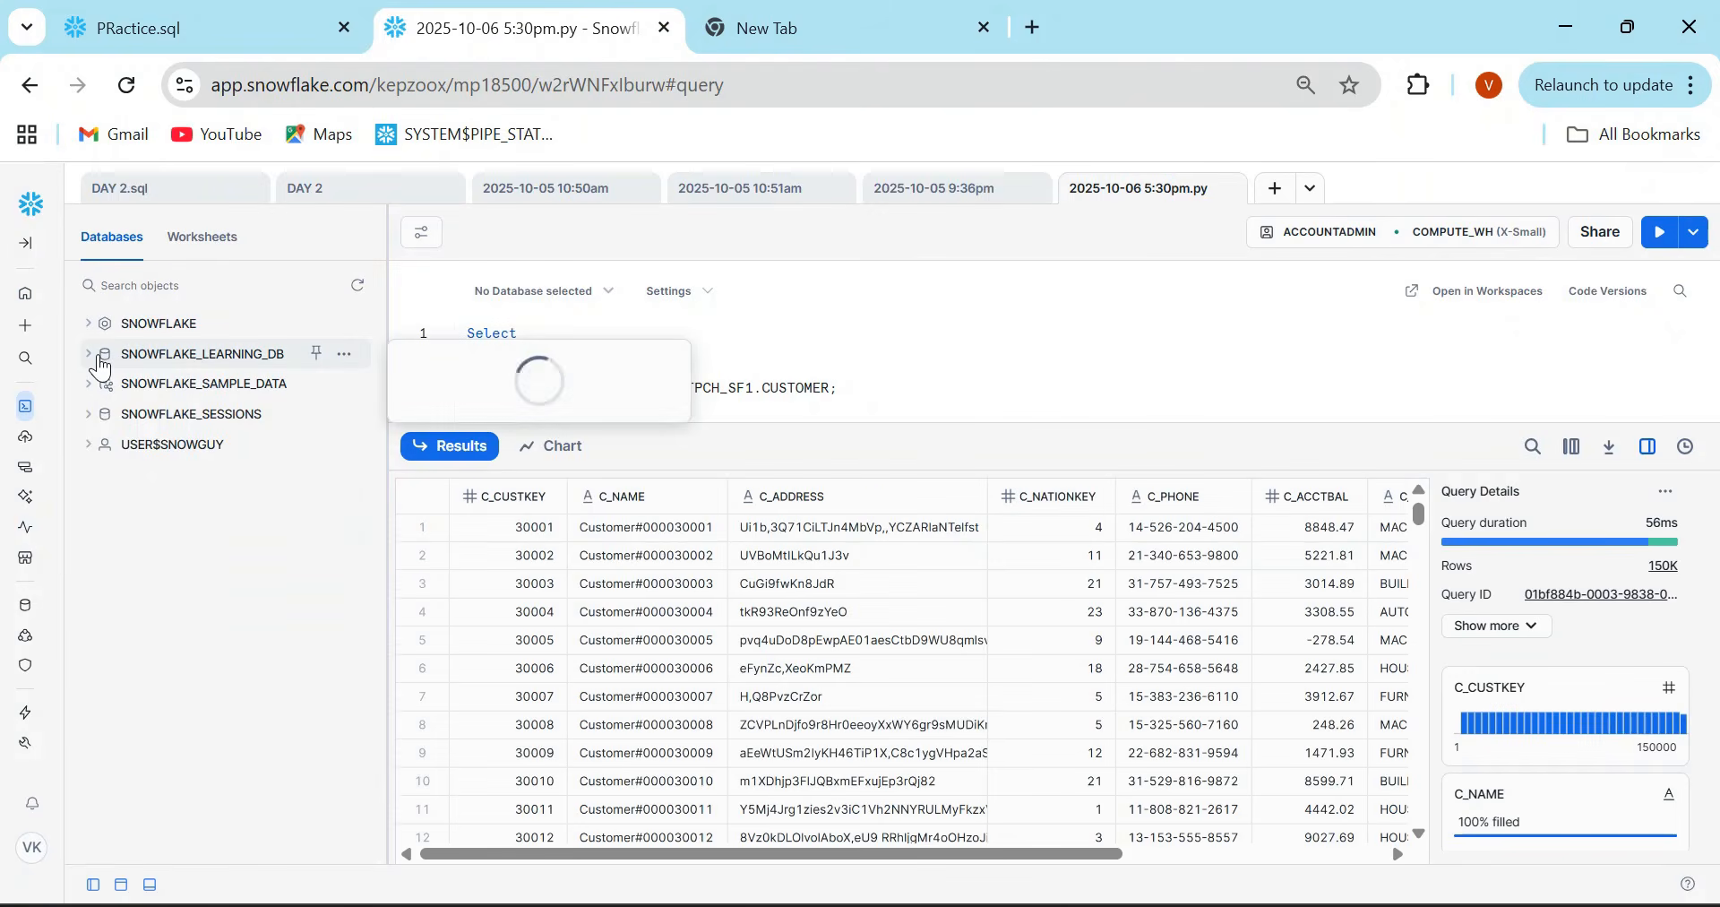
- Add the columns of the ACCOUNT_USAGE view ACCESS_HISTORY to the classic worksheet, and clear the worksheet's text
left_click(90, 355)
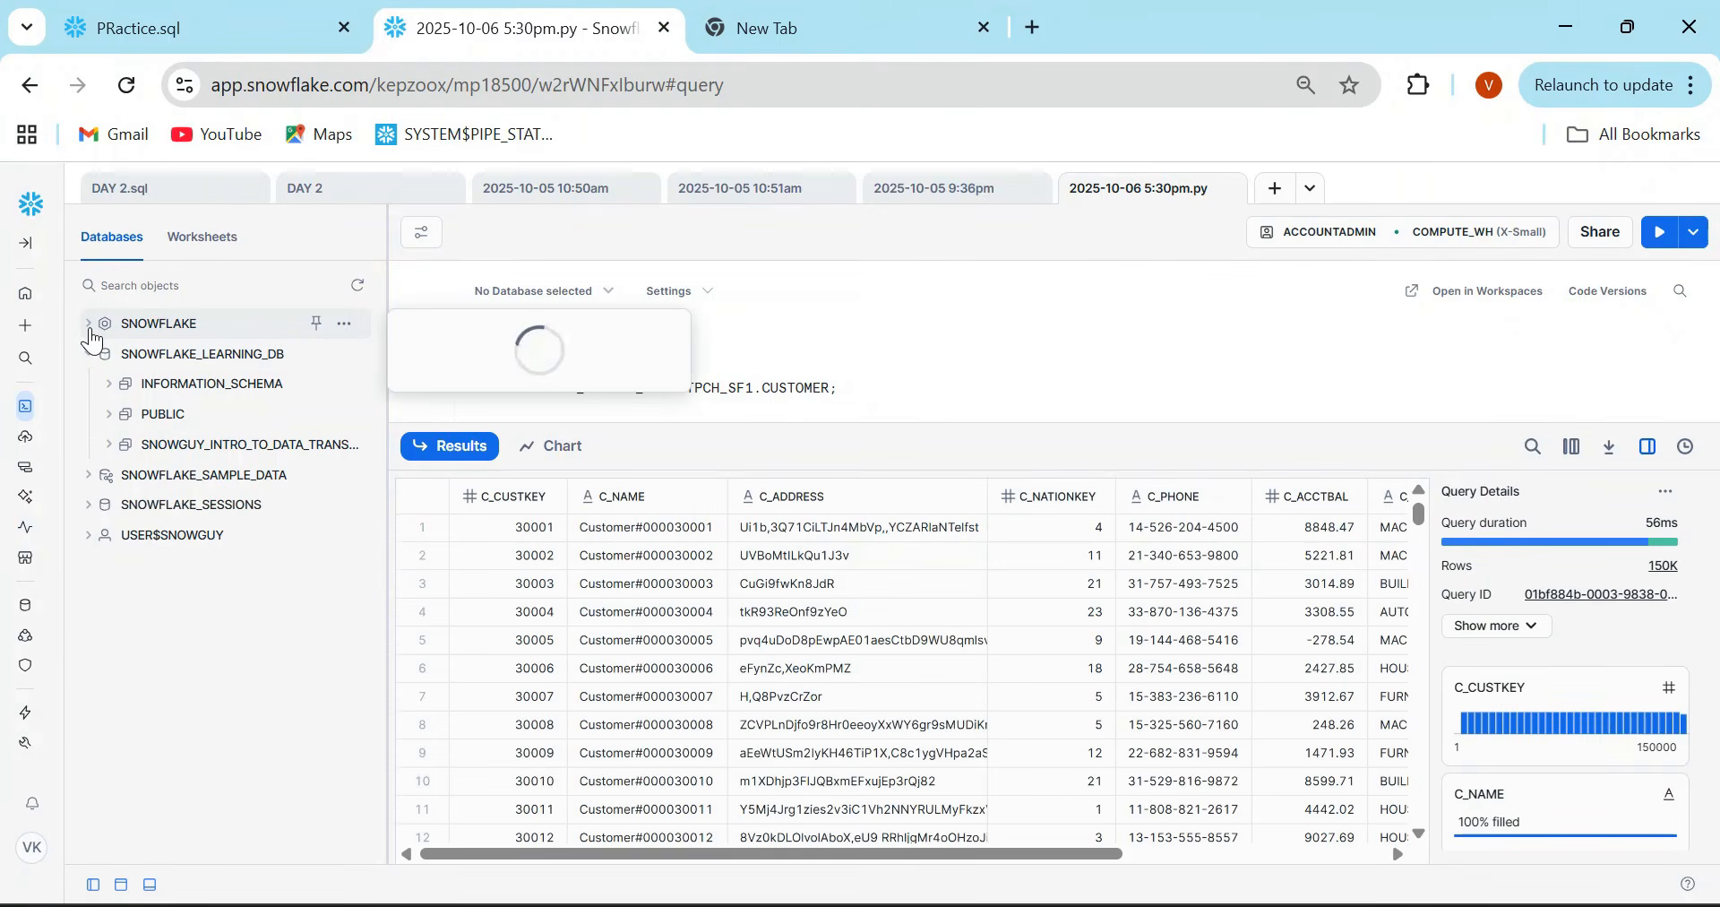
left_click(89, 323)
left_click(111, 362)
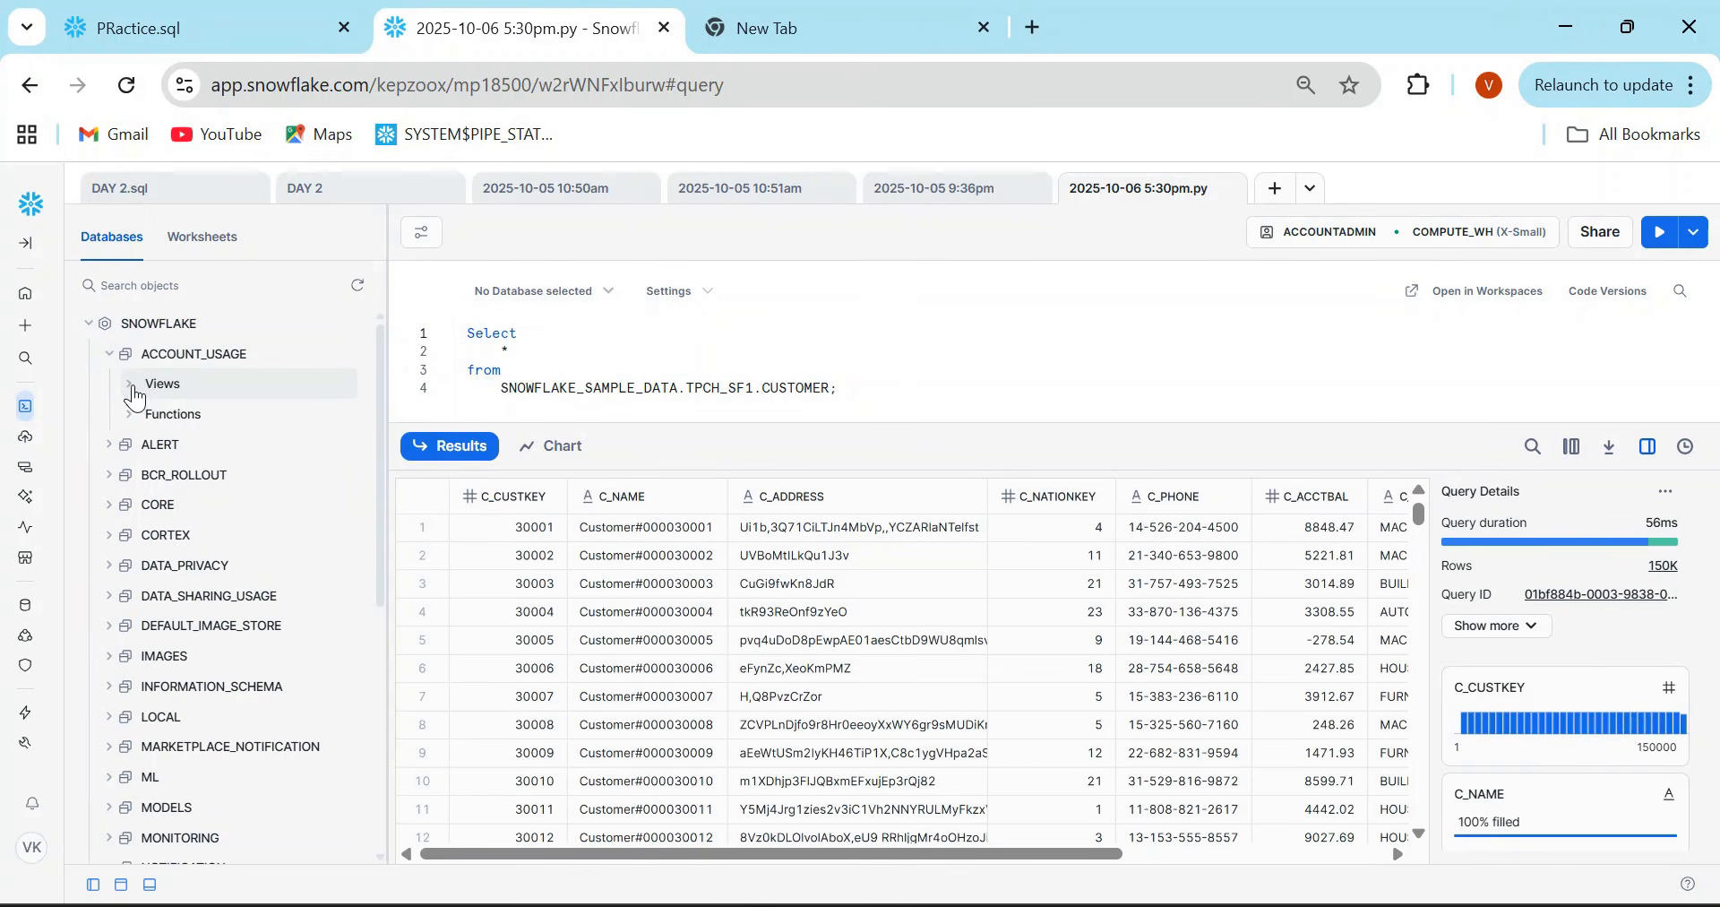
left_click(134, 387)
left_click(333, 418)
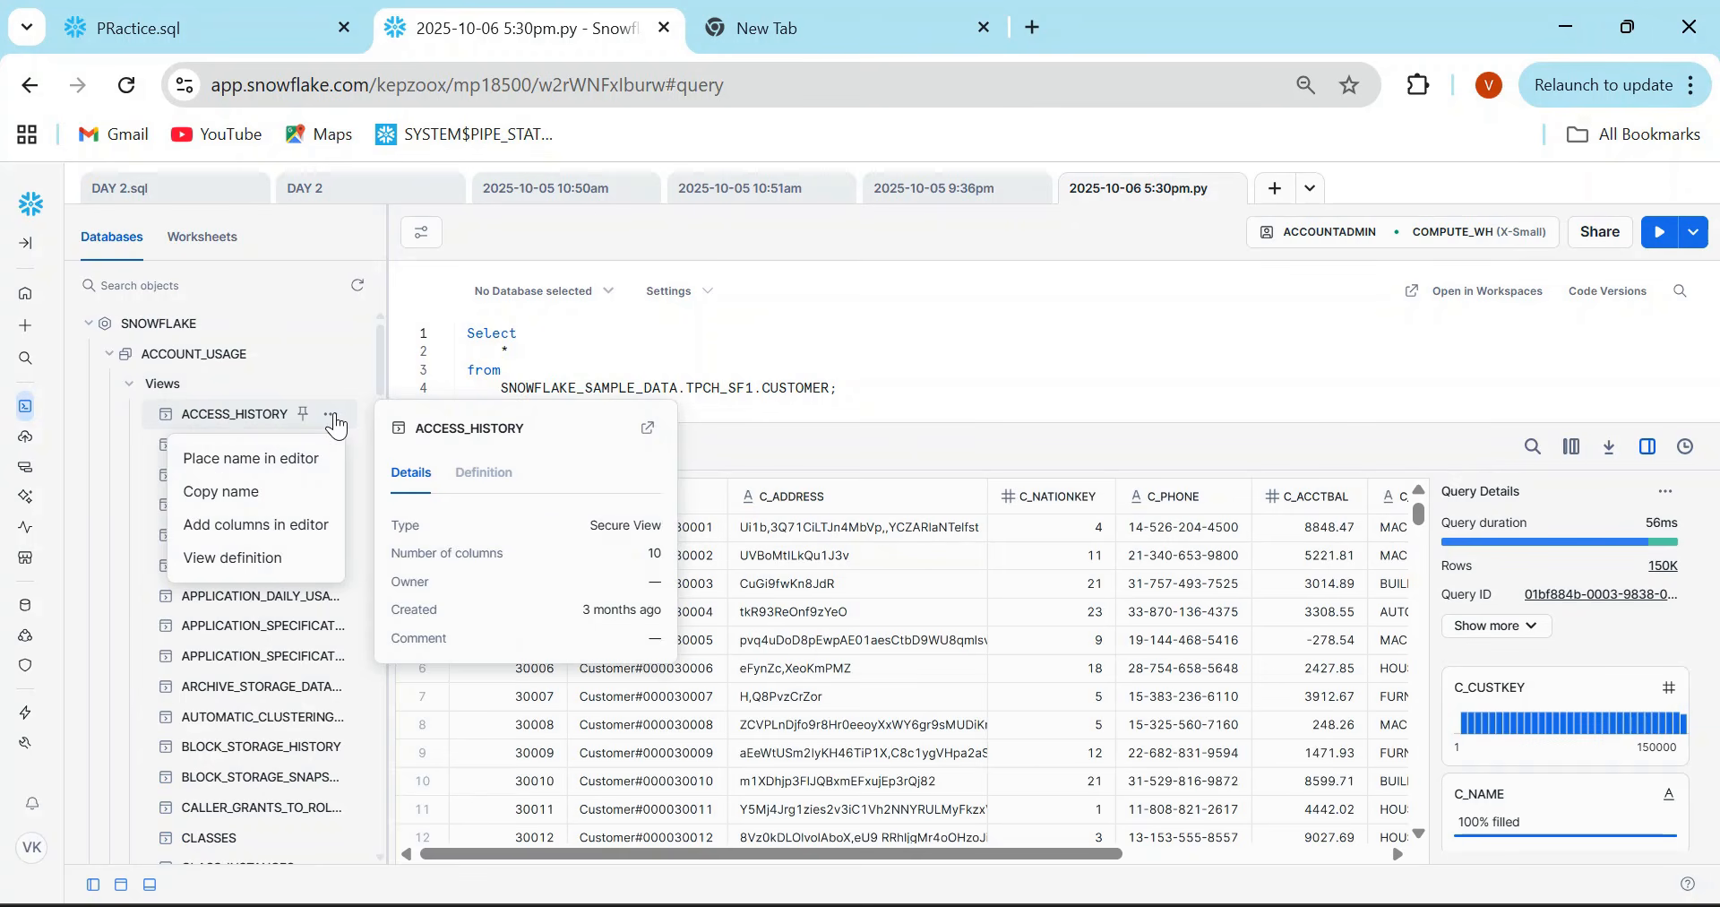
left_click(279, 525)
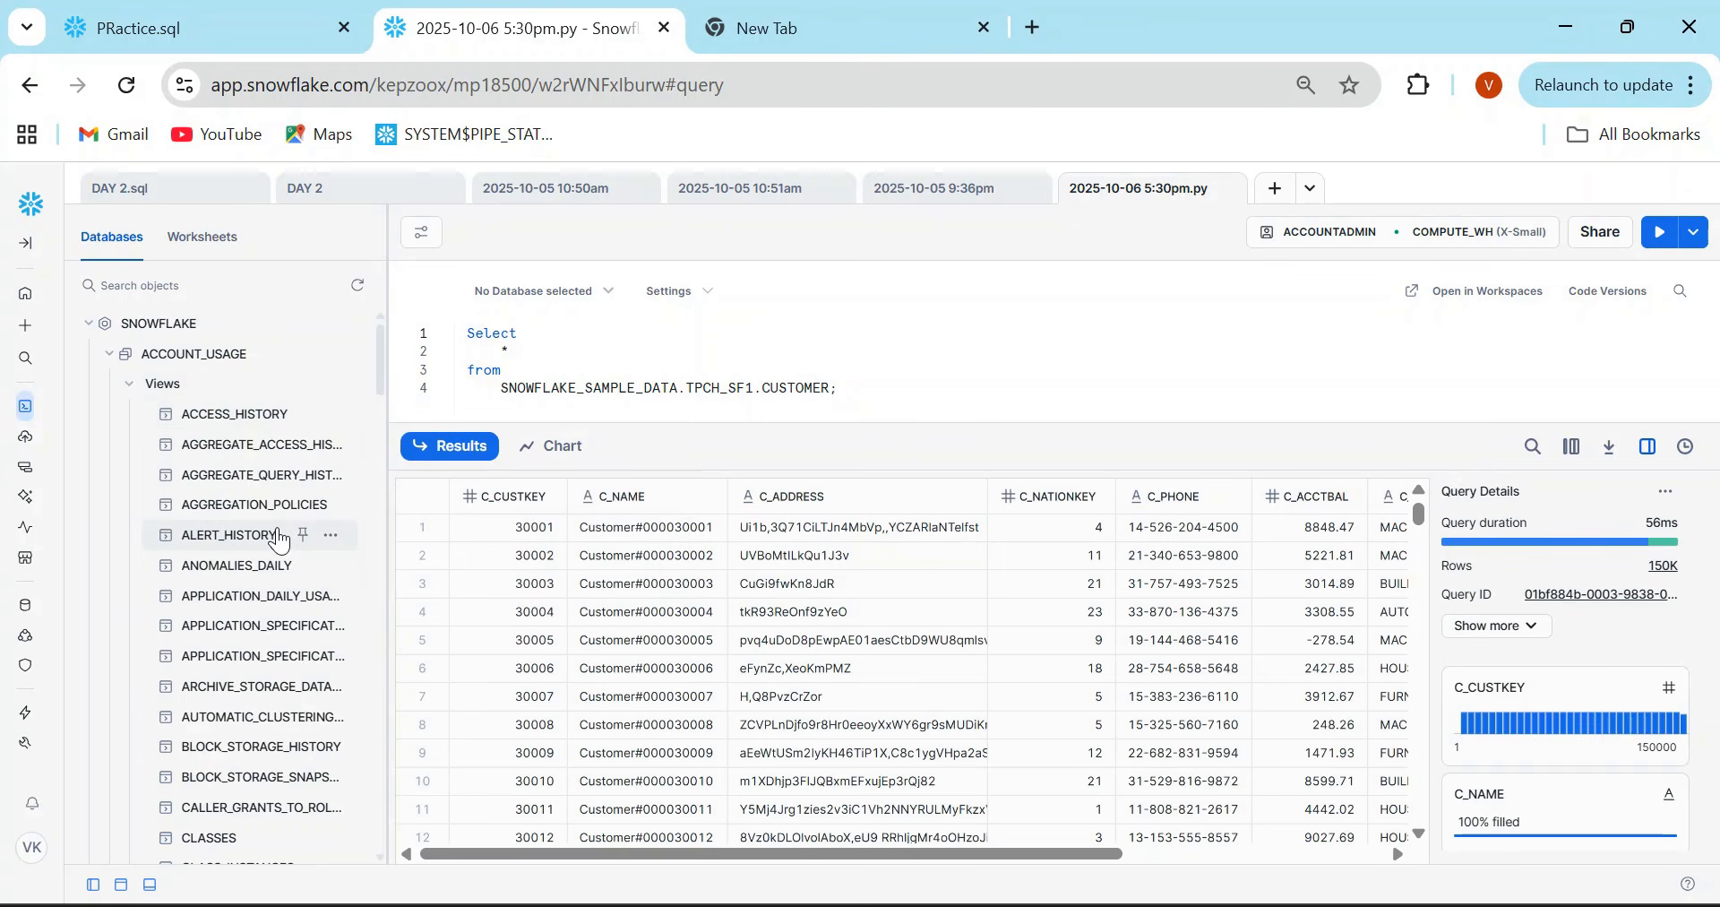
left_click_drag(882, 402, 434, 319)
key("BackSpace")
- Return to PRactice.sql, select its whole text and enlarge the results area below the editor
left_click(94, 11)
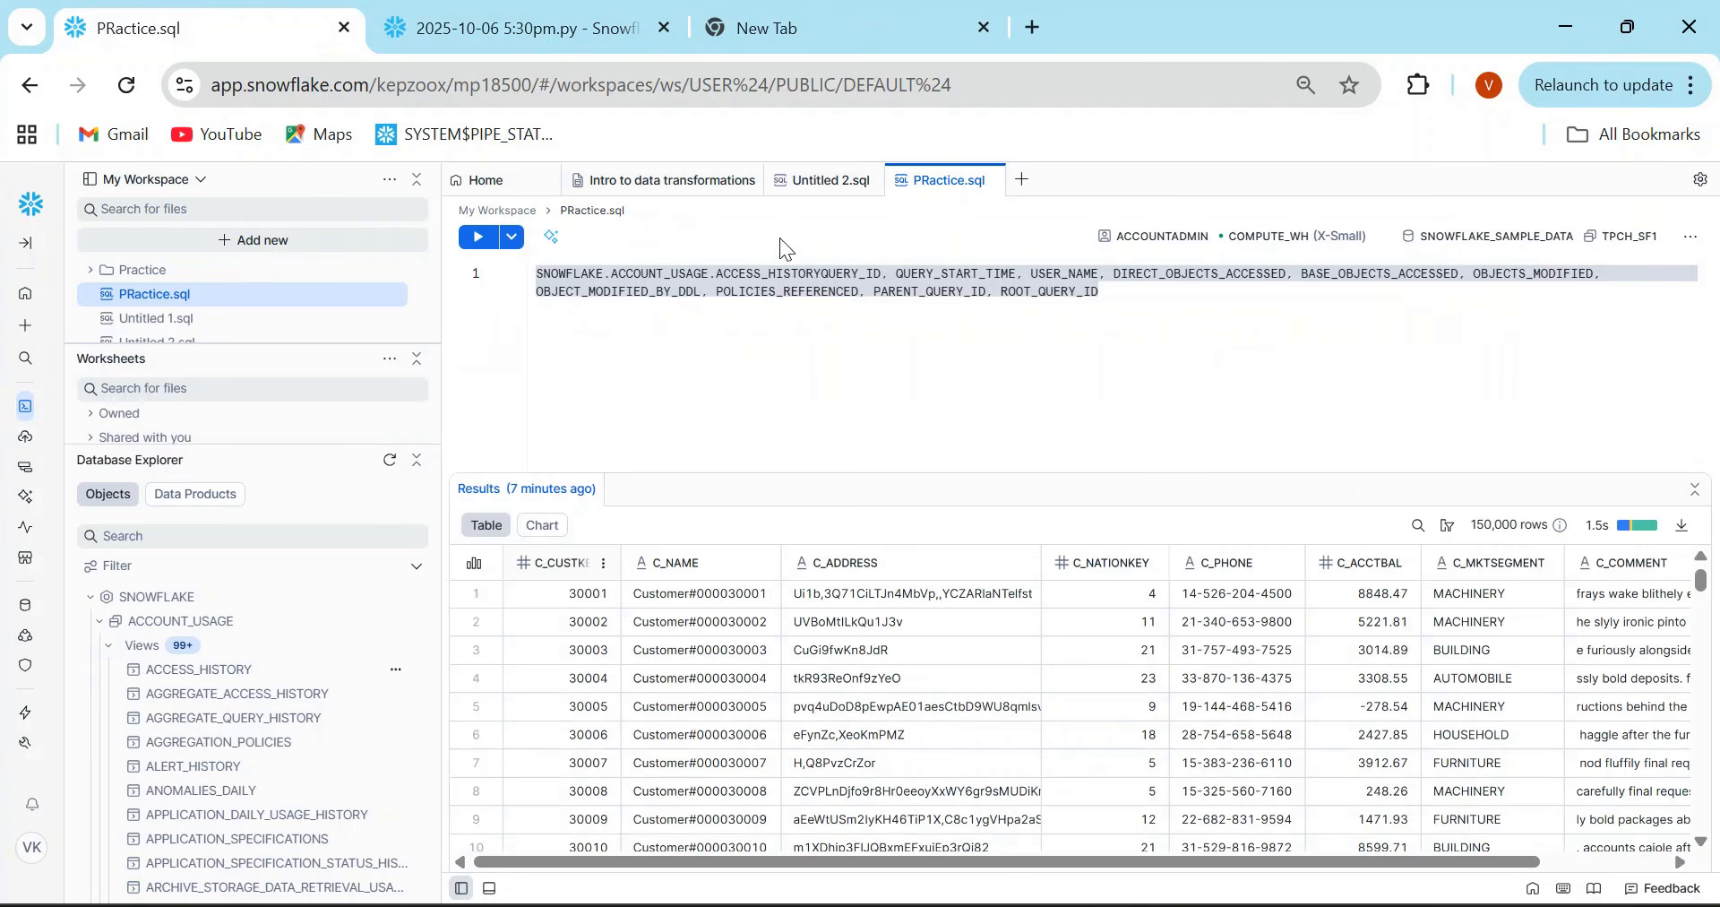
left_click(1188, 296)
key("ctrl+a")
left_click_drag(776, 472, 880, 383)
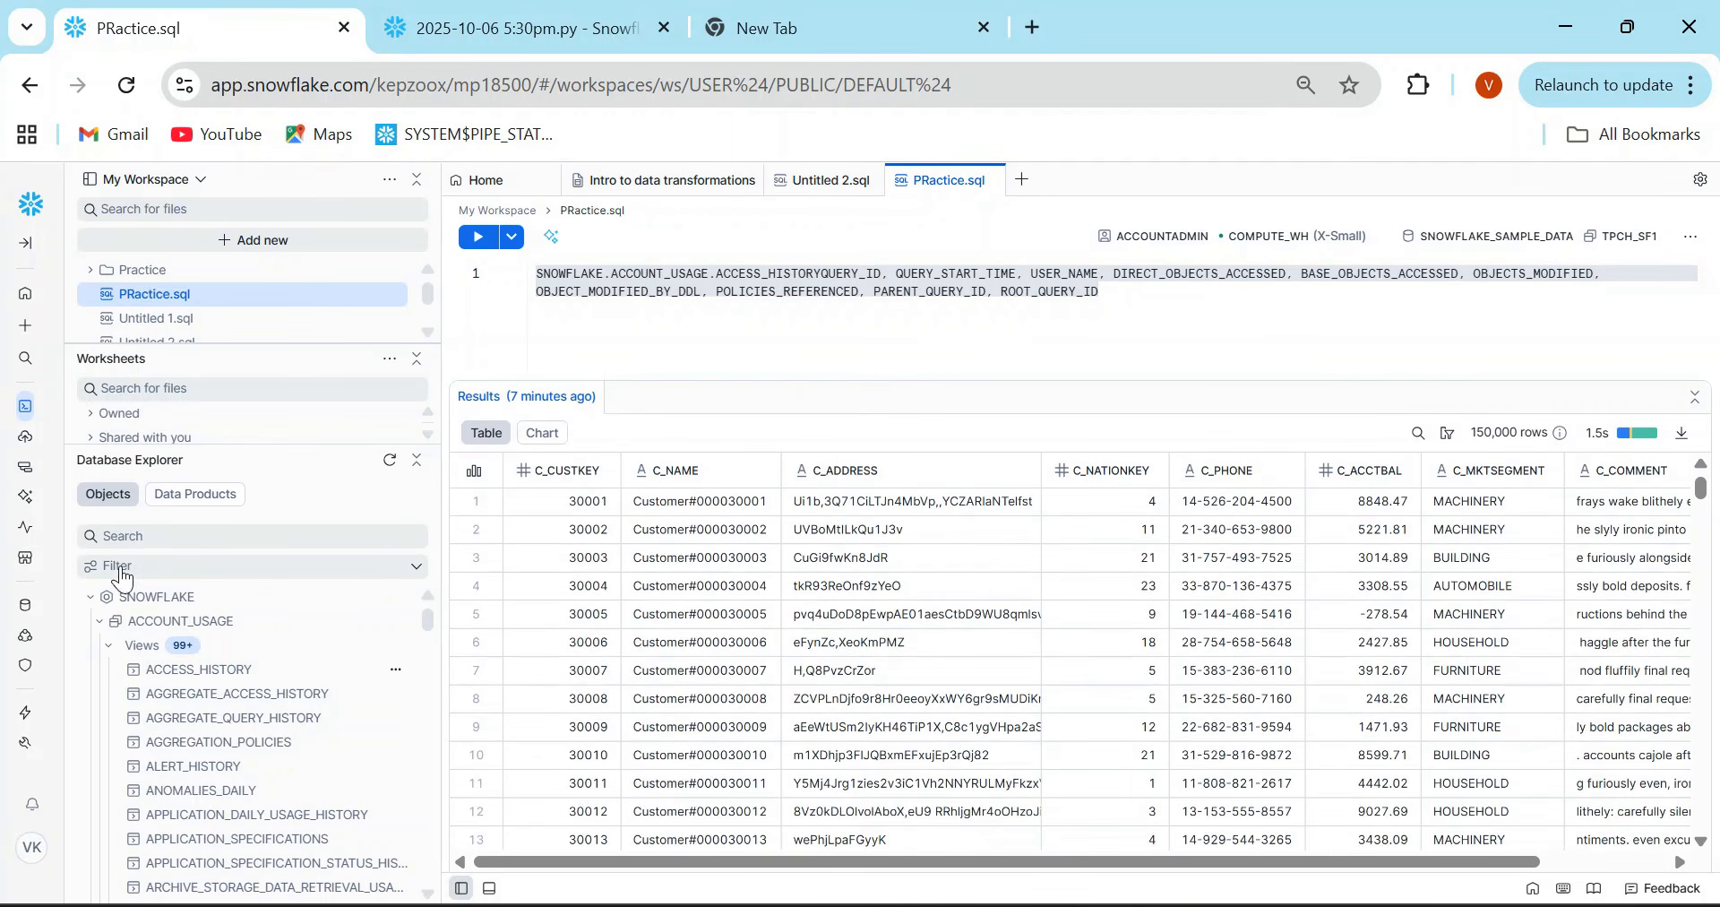
- In the classic worksheet, write the query "Select * from CUSTOMER where ID =:" to bring up the filter suggestions
left_click(489, 28)
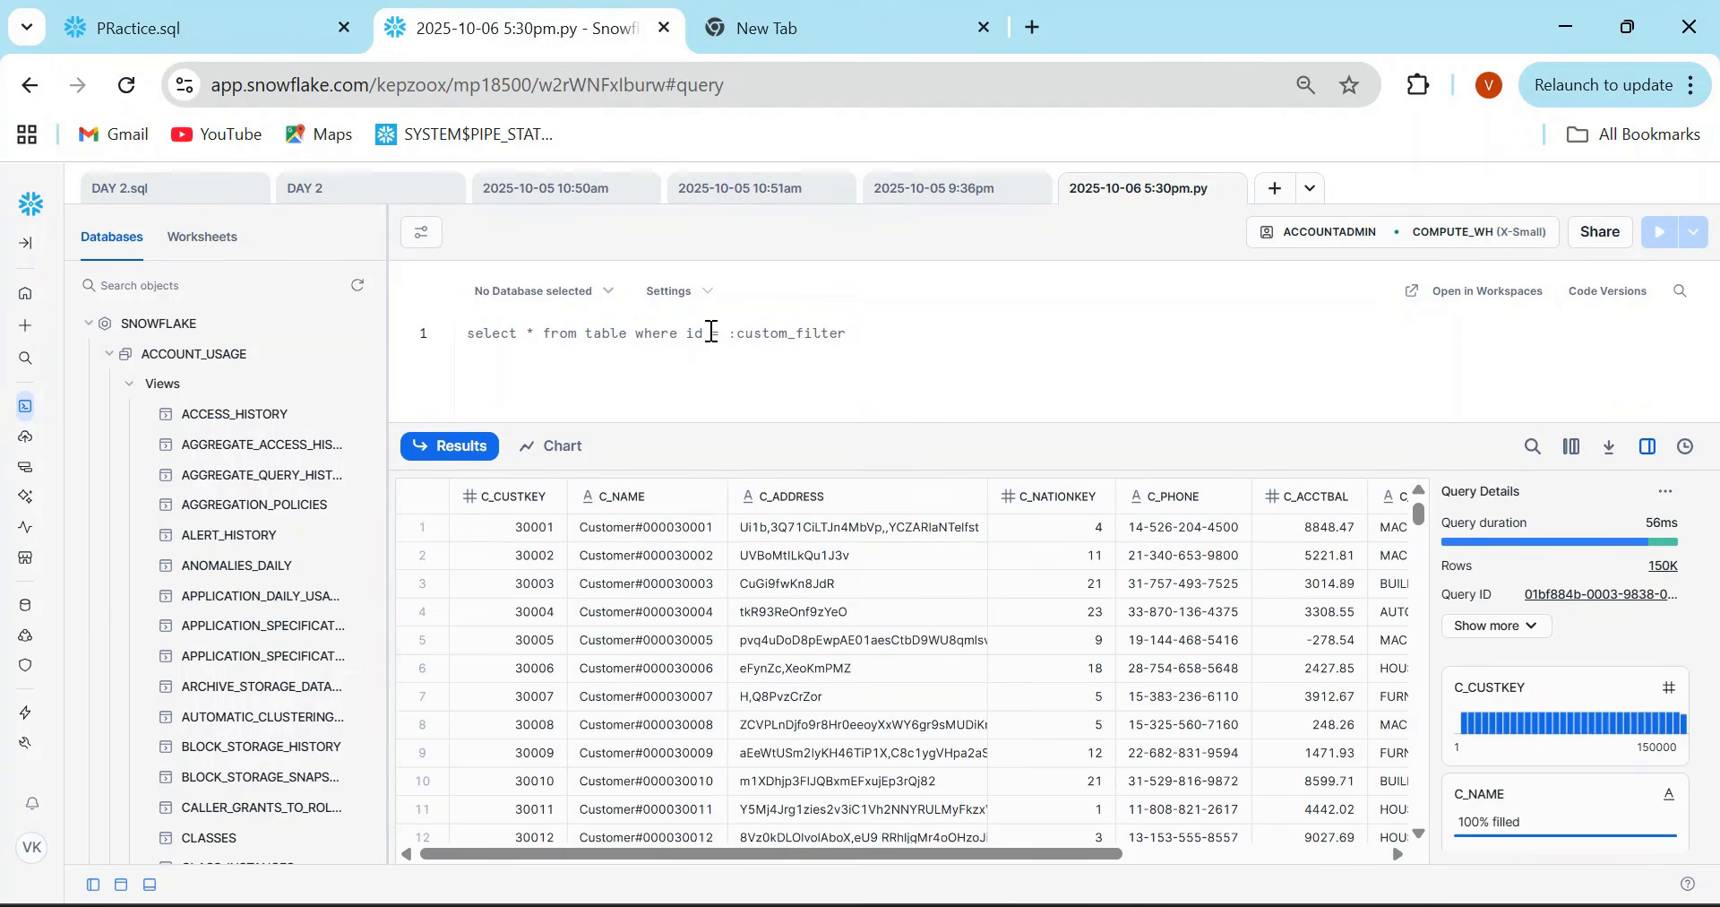
type("Select")
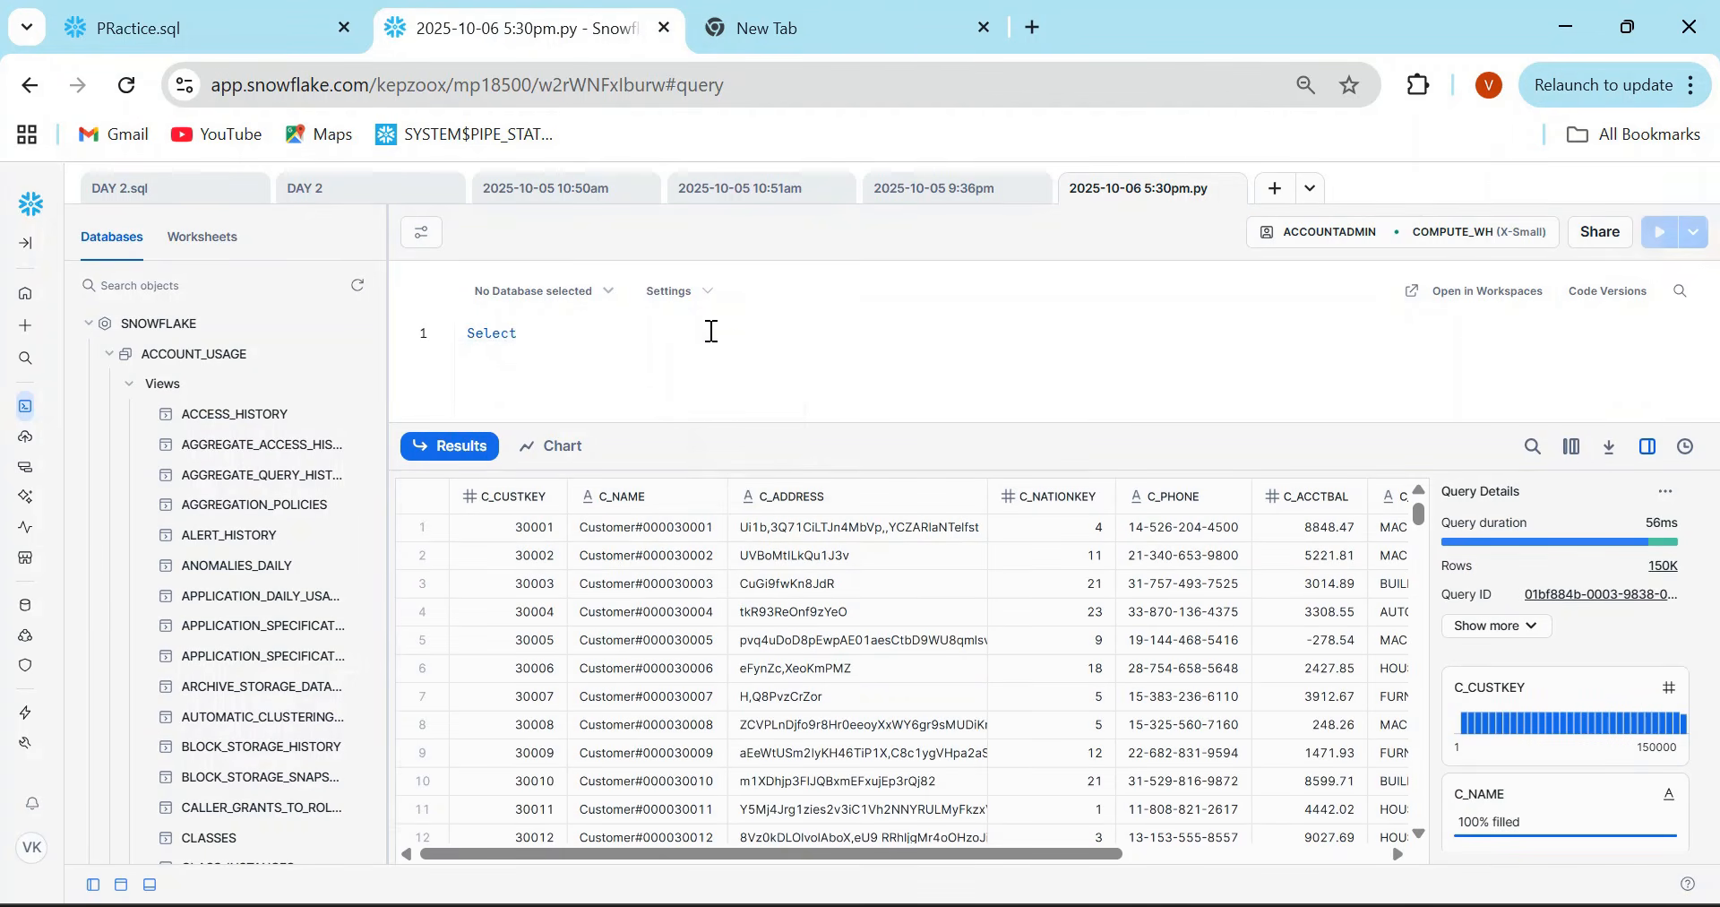
type(" * from ")
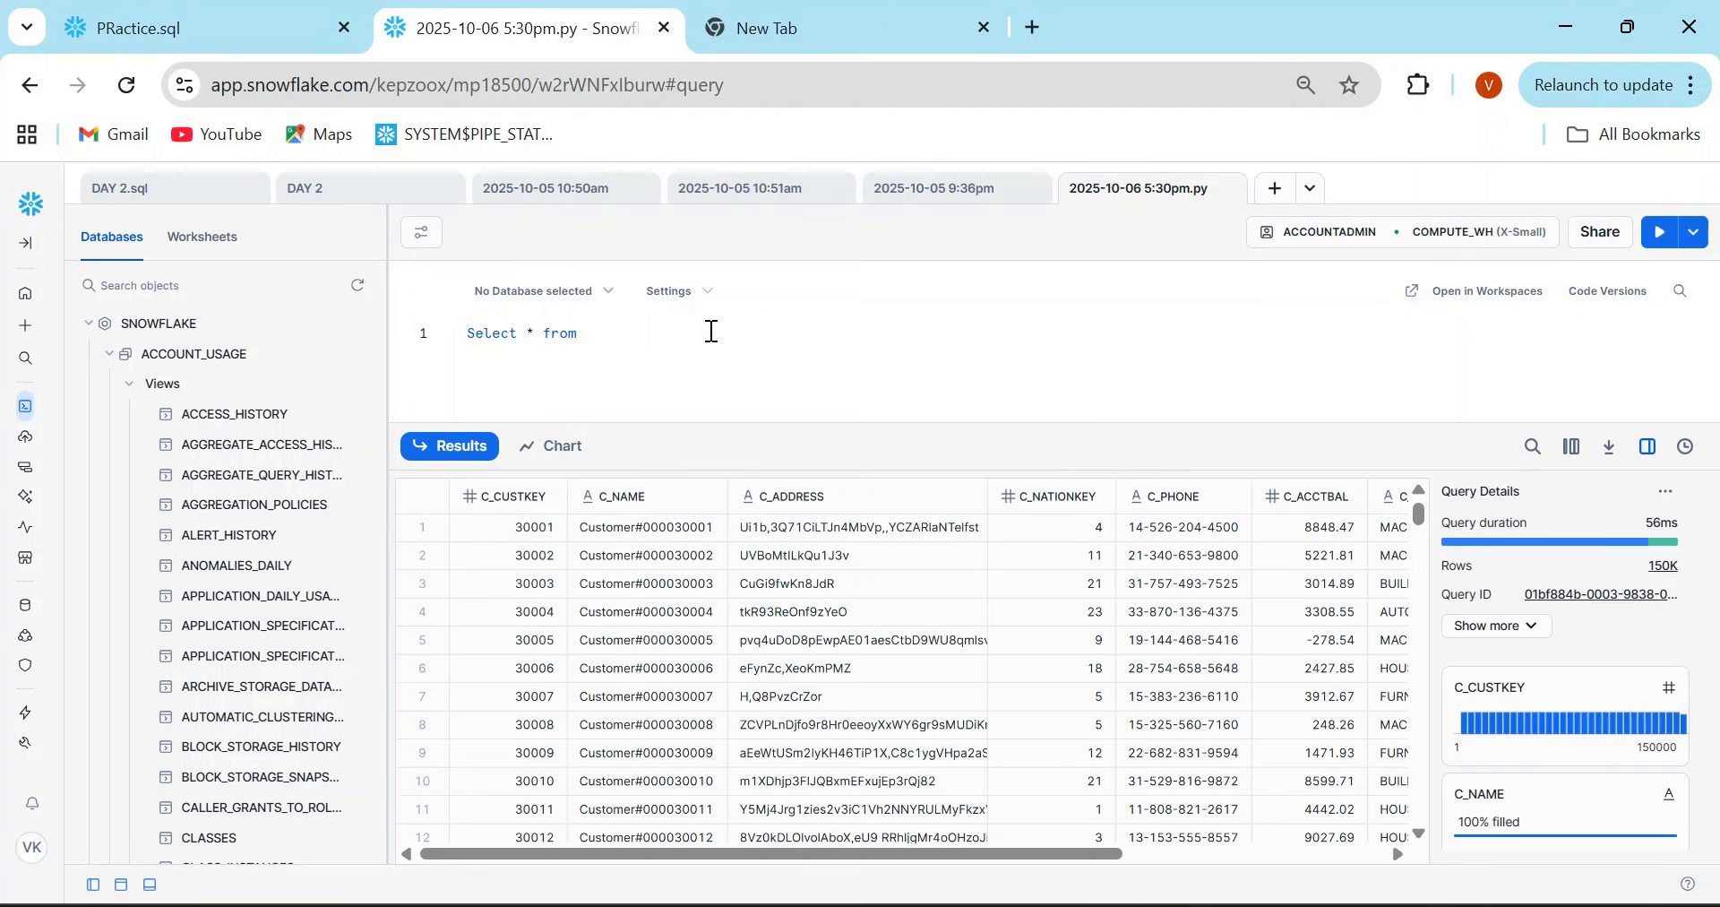
type("CUSTOMER where ID =:")
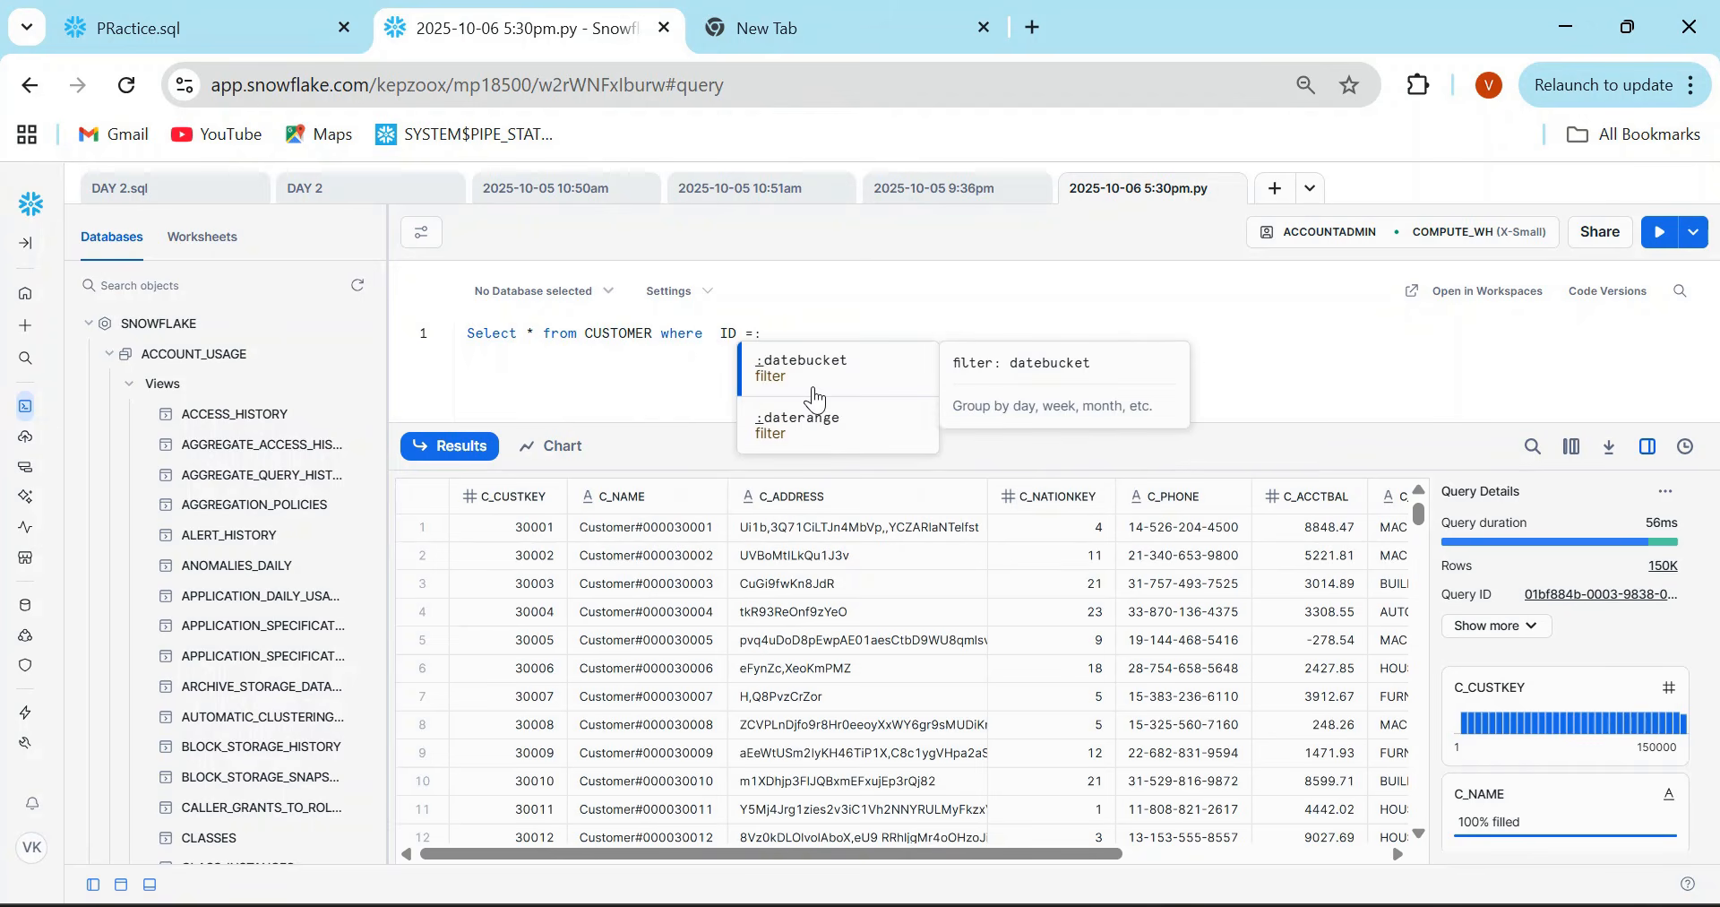
- Deselect the text in PRactice.sql, switch to the PowerPoint slide show and advance to the Workspace Limitations slide
left_click(229, 18)
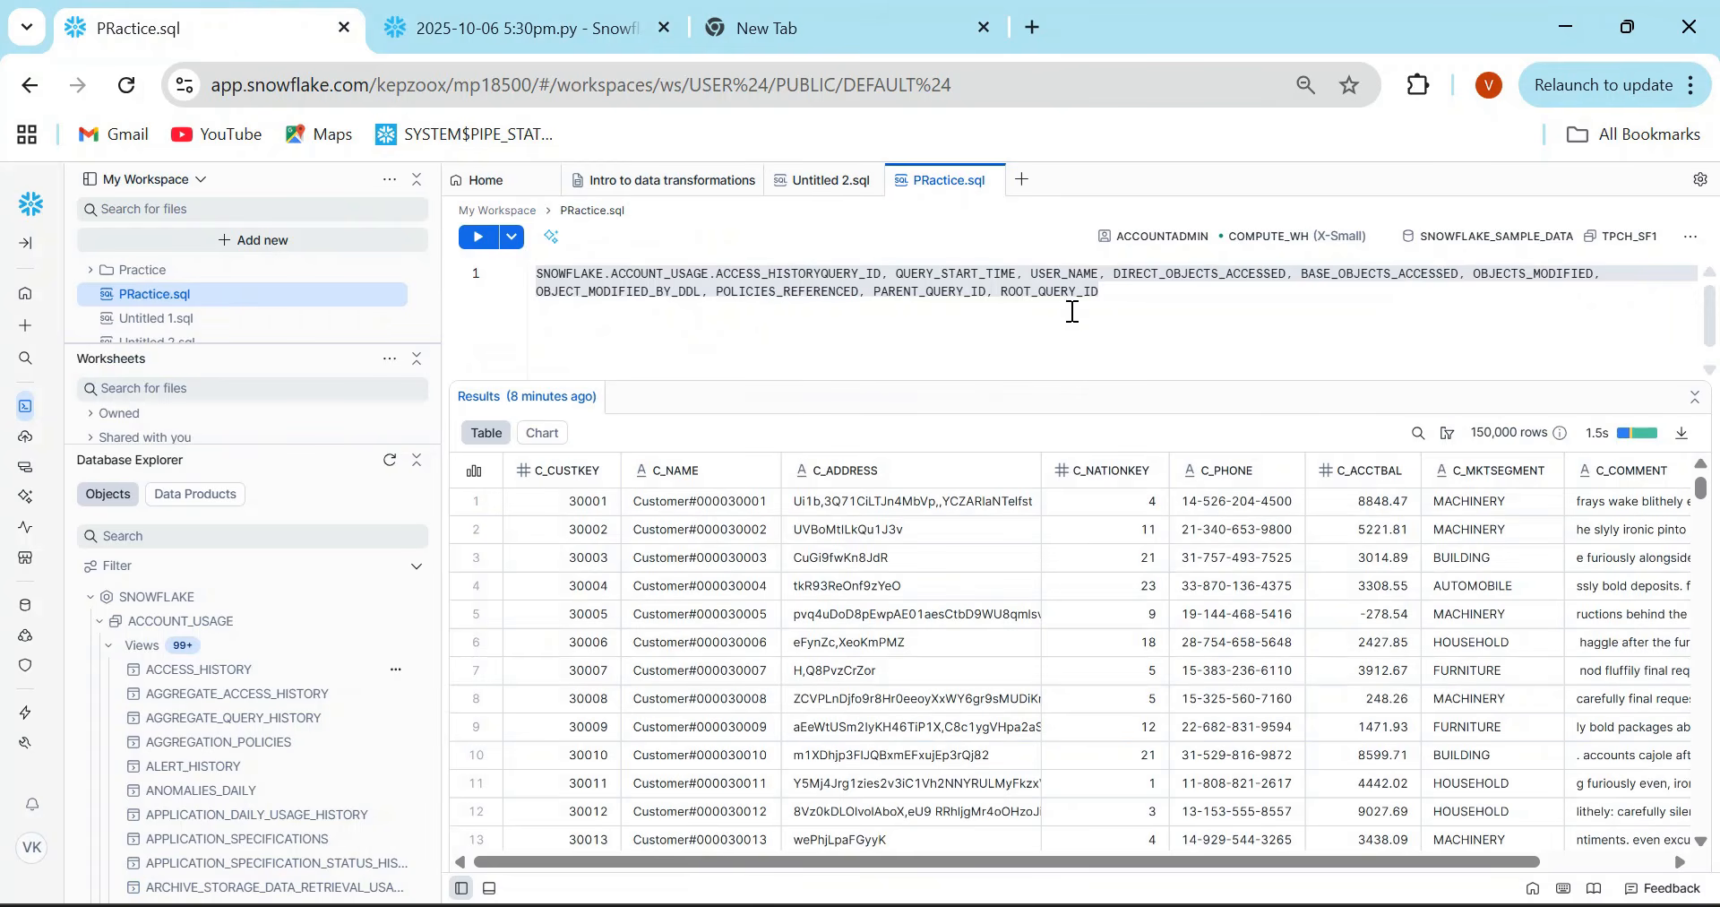
left_click(1145, 294)
mouse_move(1088, 896)
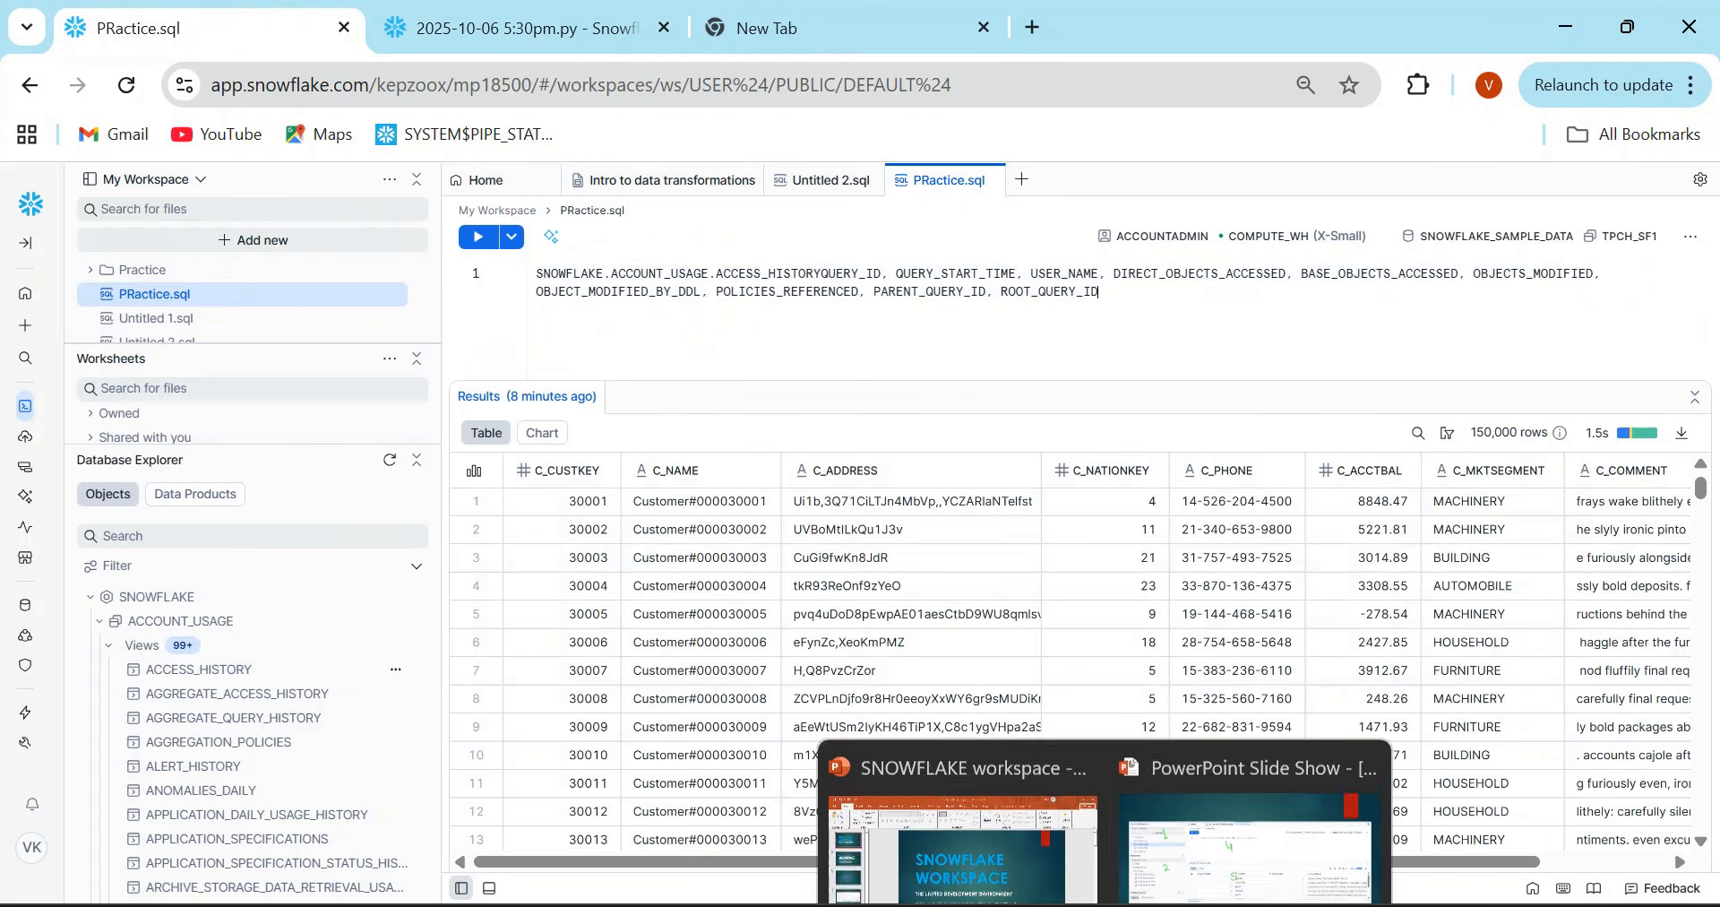
left_click(1181, 787)
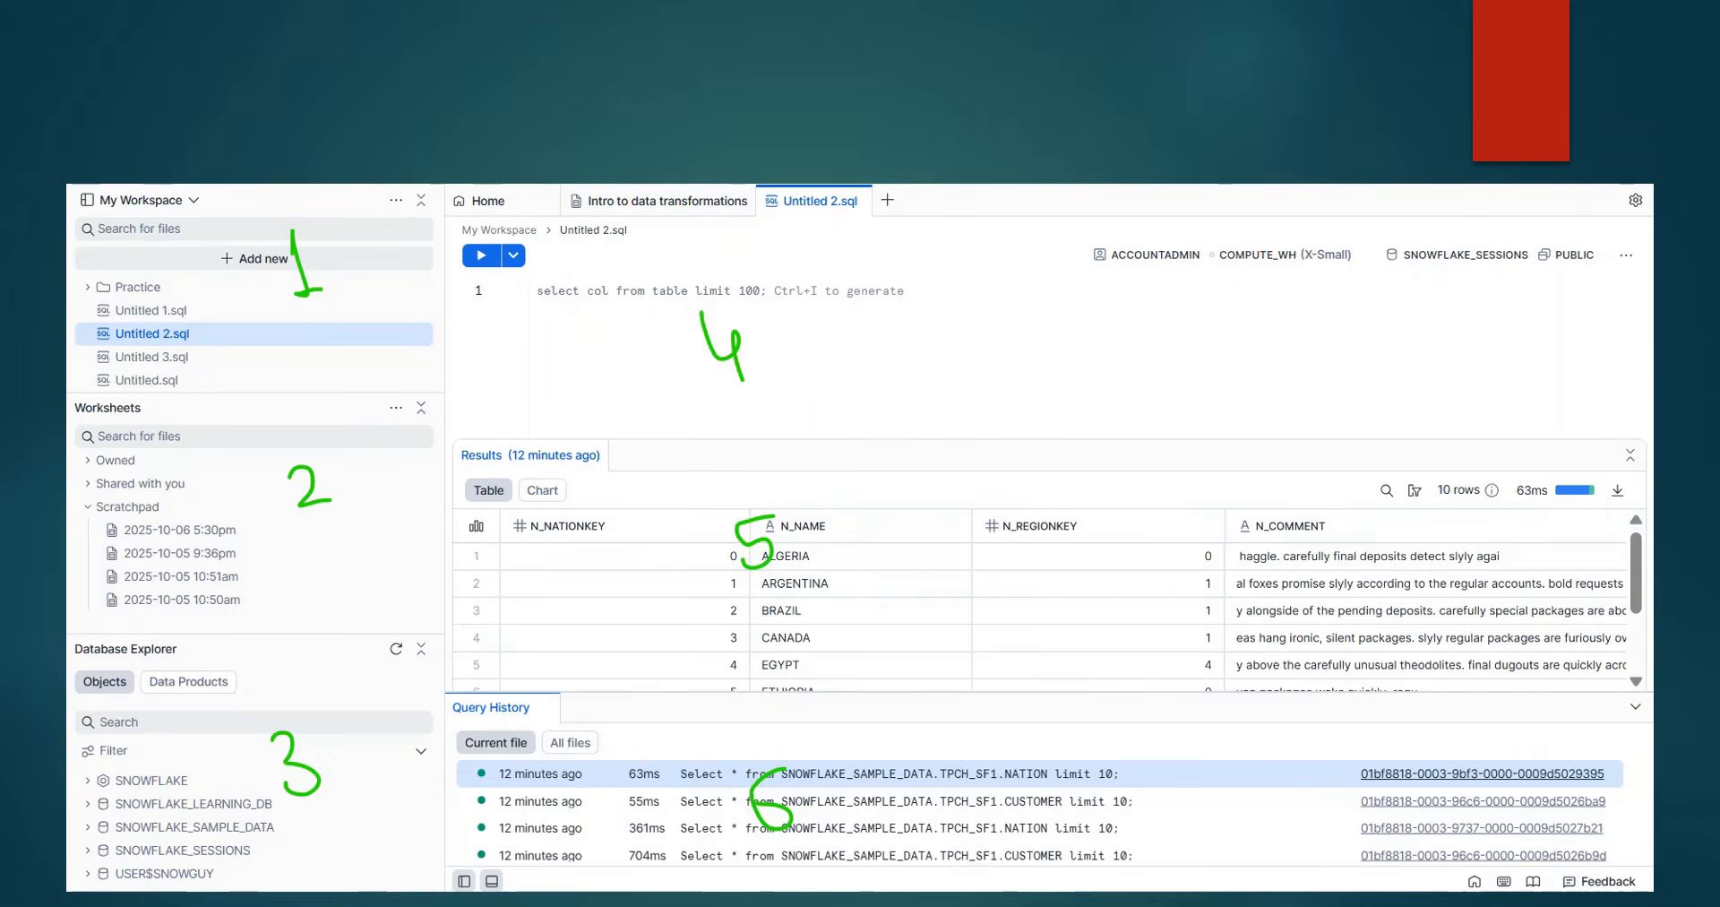
left_click(1172, 407)
left_click(1172, 406)
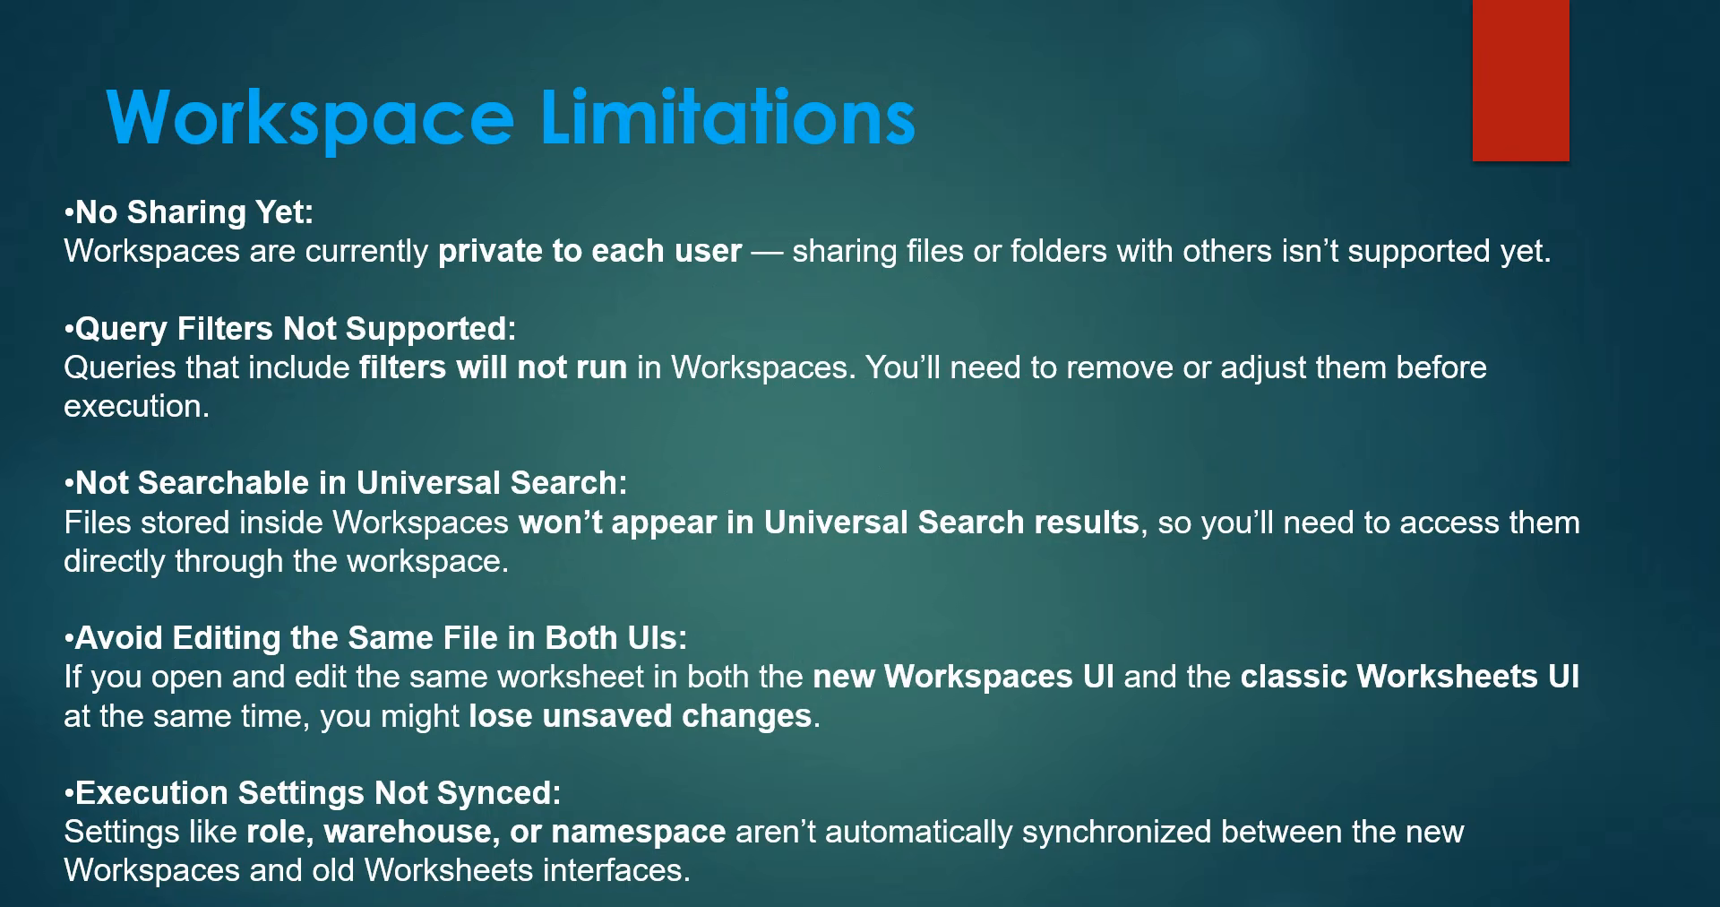
- Switch back to Snowflake in the browser and rename the file PRactice.sql as YOUTUBE.sql
key("alt+Tab")
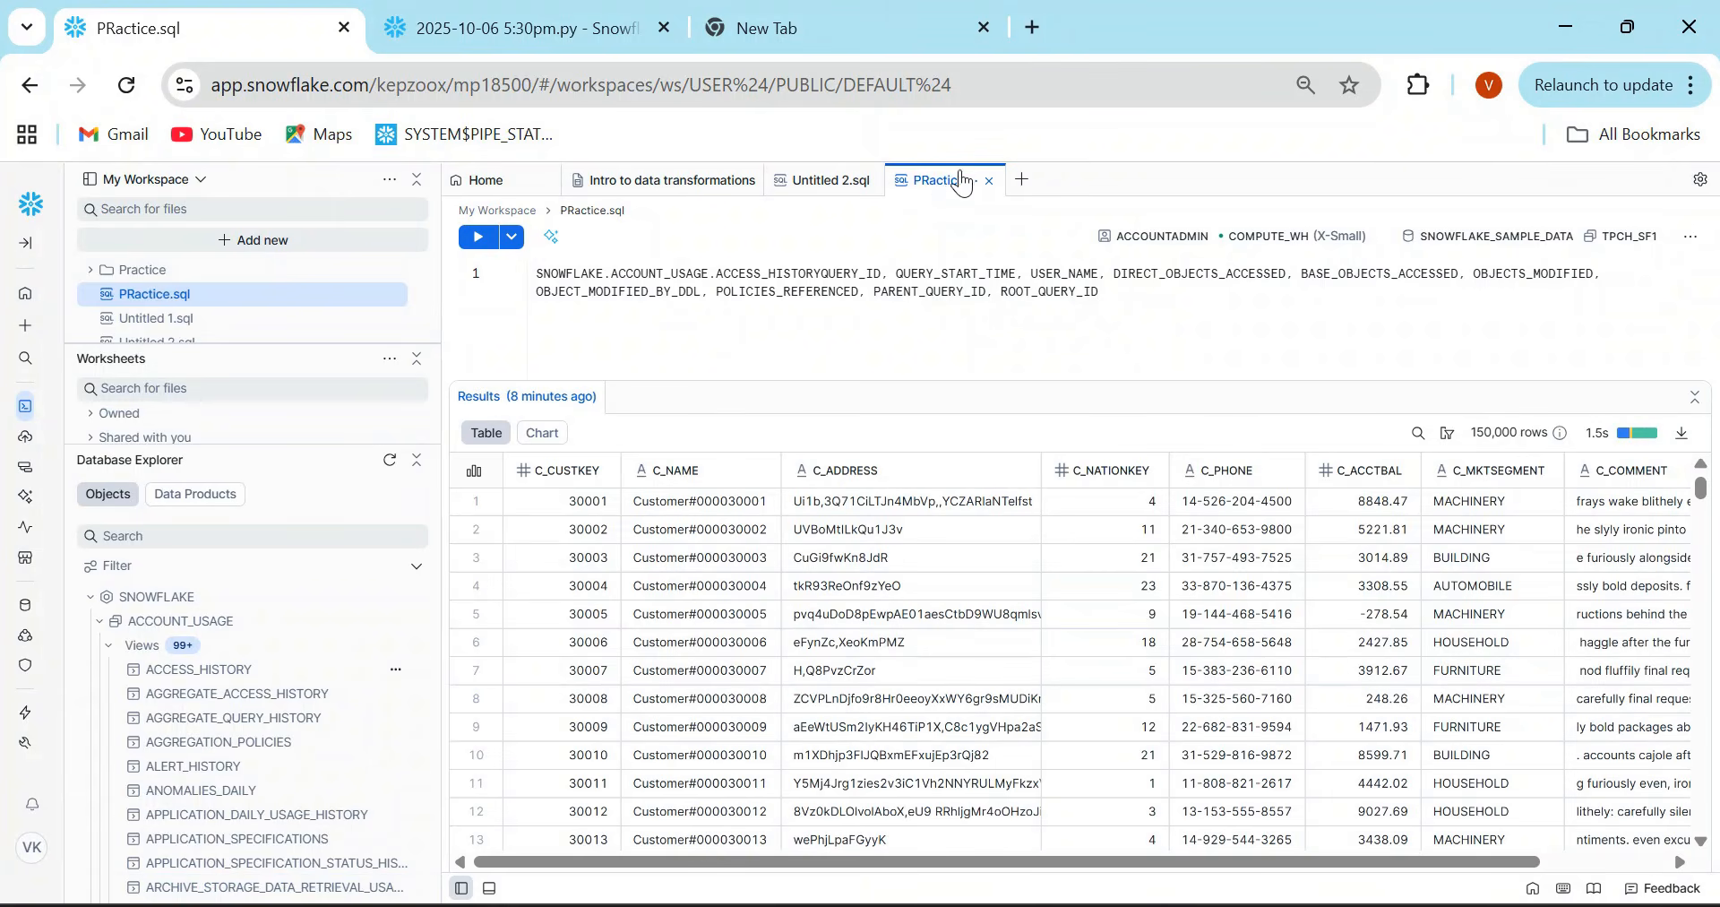
double_click(945, 183)
type("YOUTUBE.sql")
left_click(861, 309)
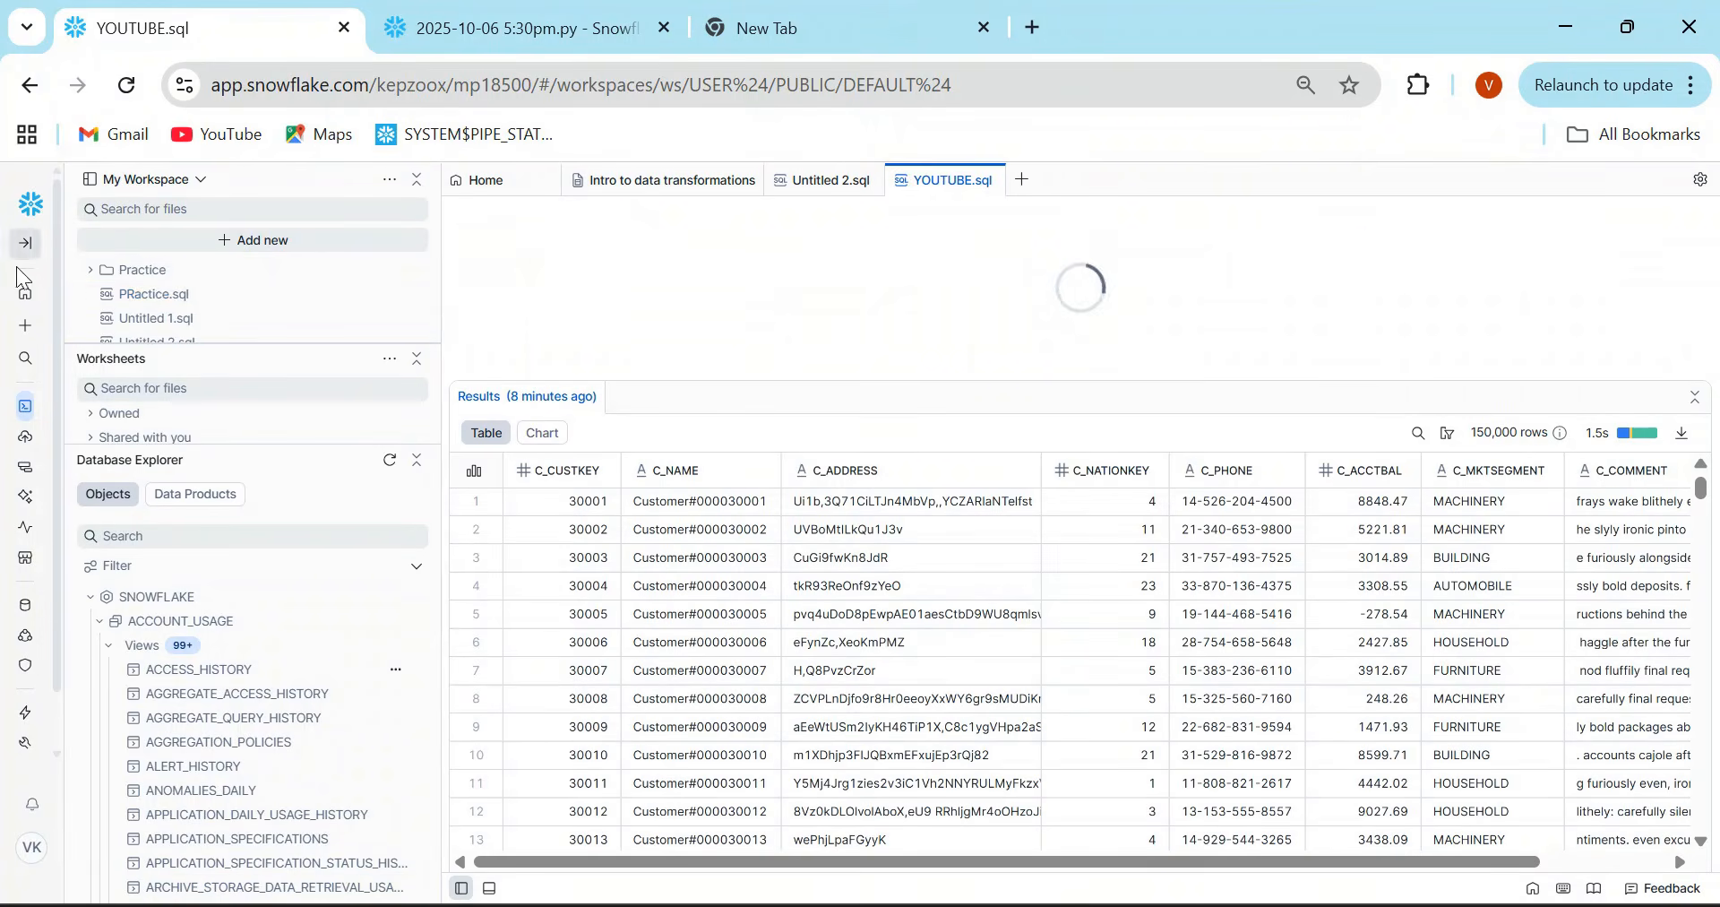
- Search the account for YOUTUBE from the home page and look through the results for the workspace file
left_click(27, 299)
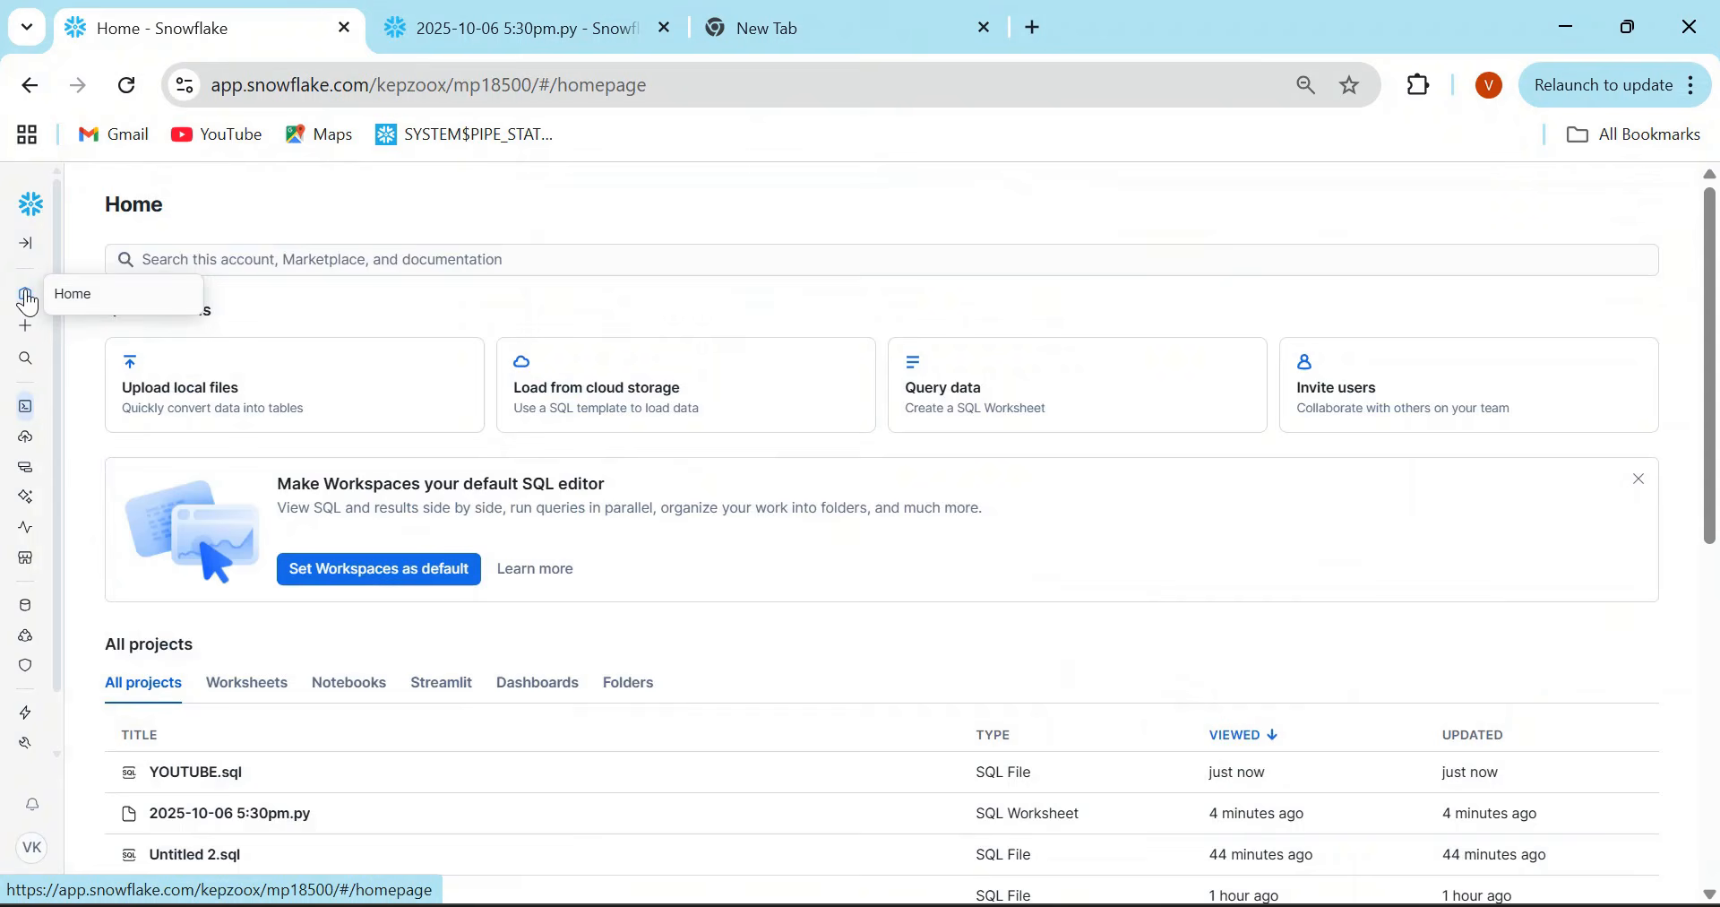
left_click(386, 260)
type("YOUTUB")
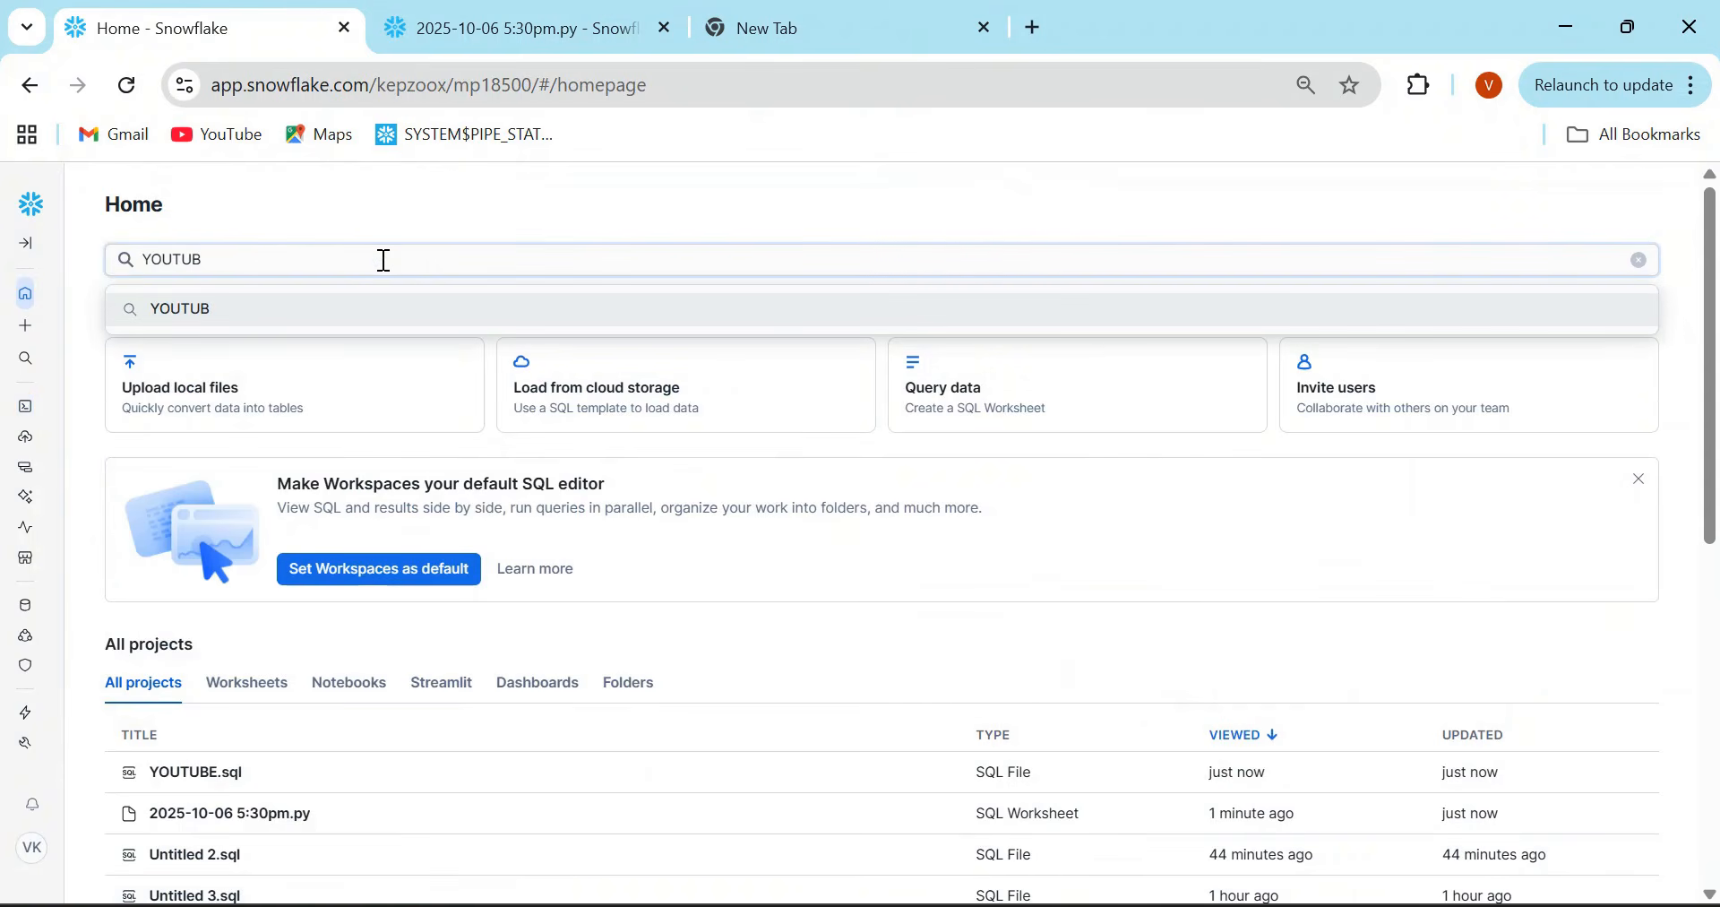
type("E")
key("Return")
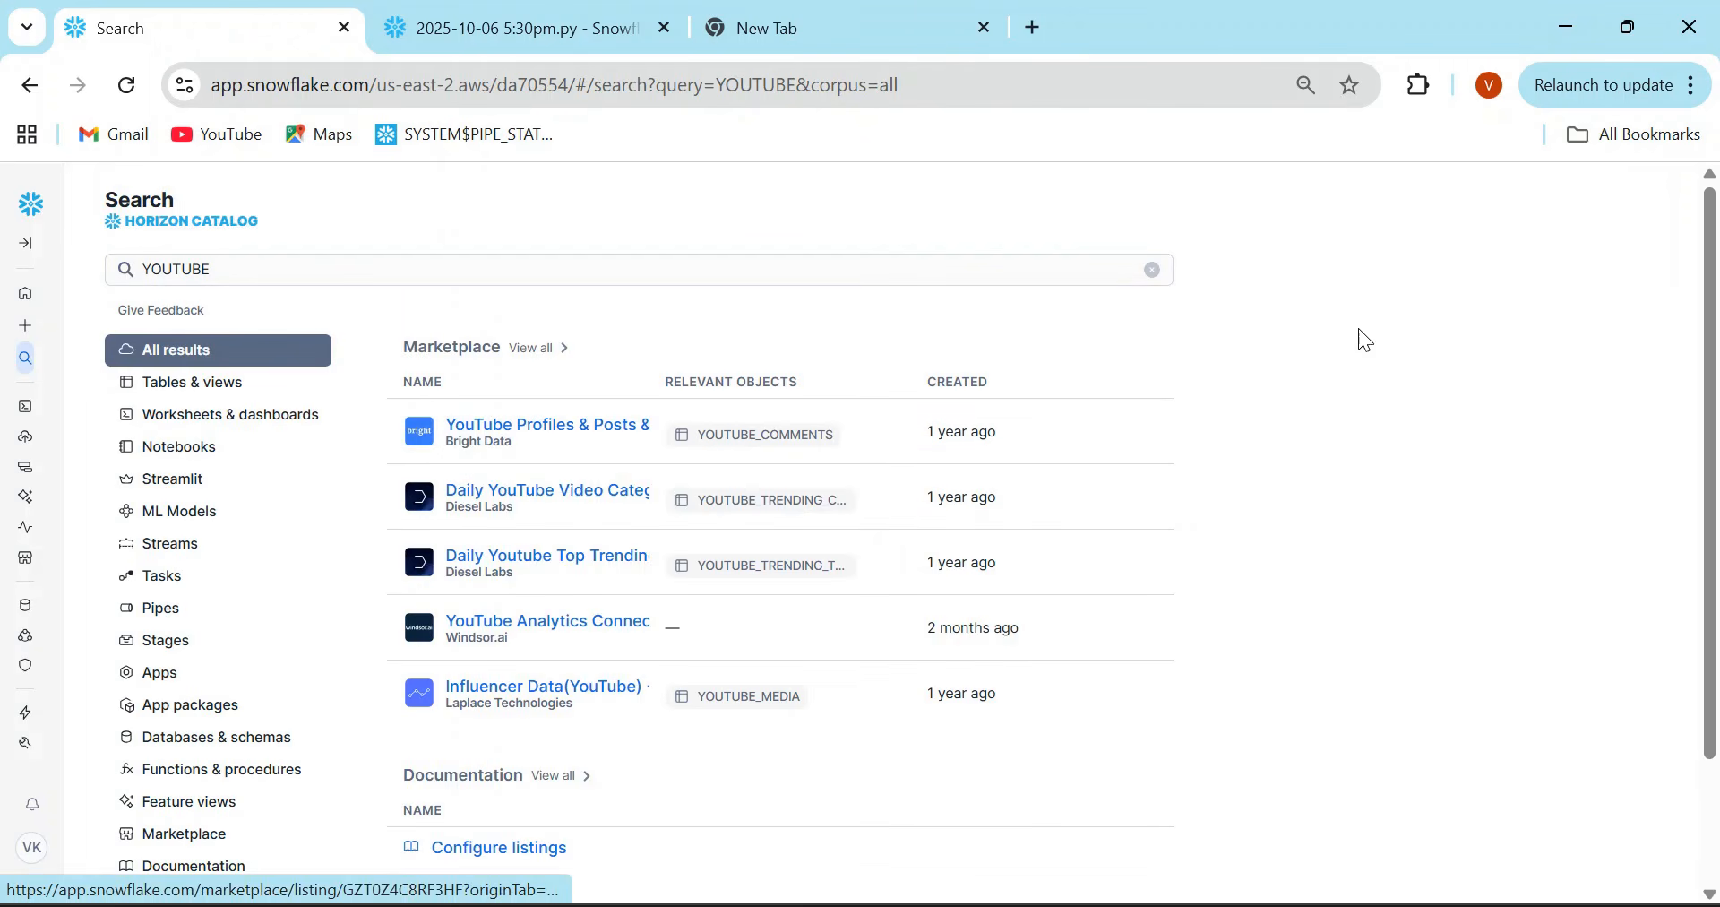
scroll(1718, 221, "down", 3)
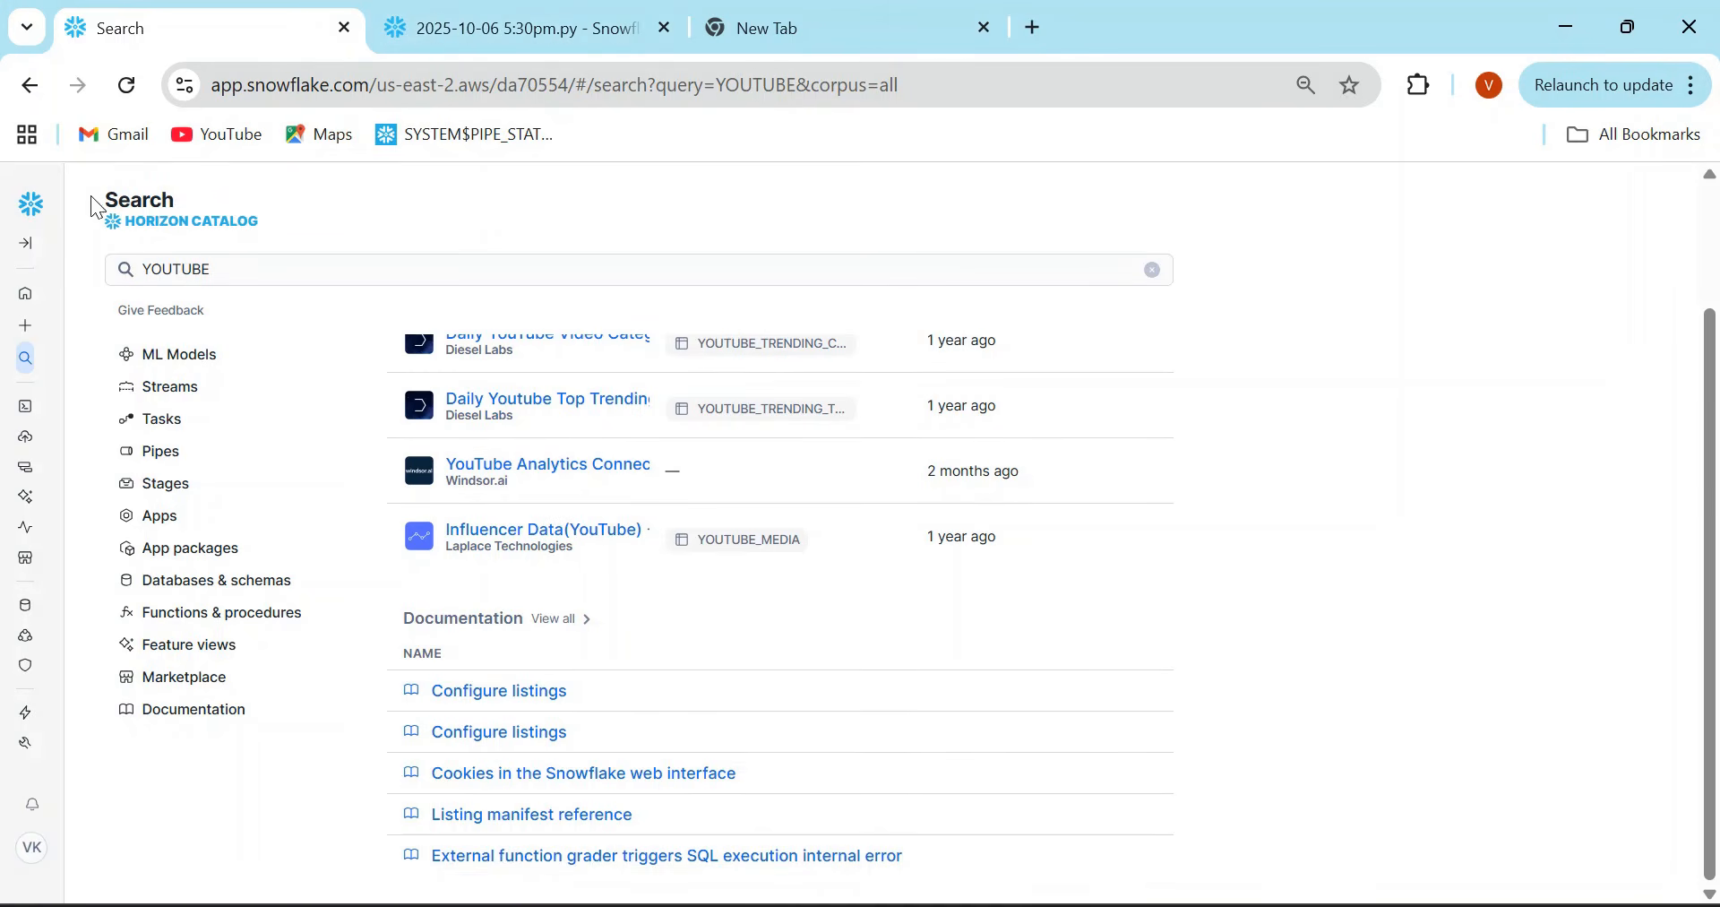
- Reopen YOUTUBE.sql from the home page's project list and split the workspace into two side-by-side editors
left_click(31, 89)
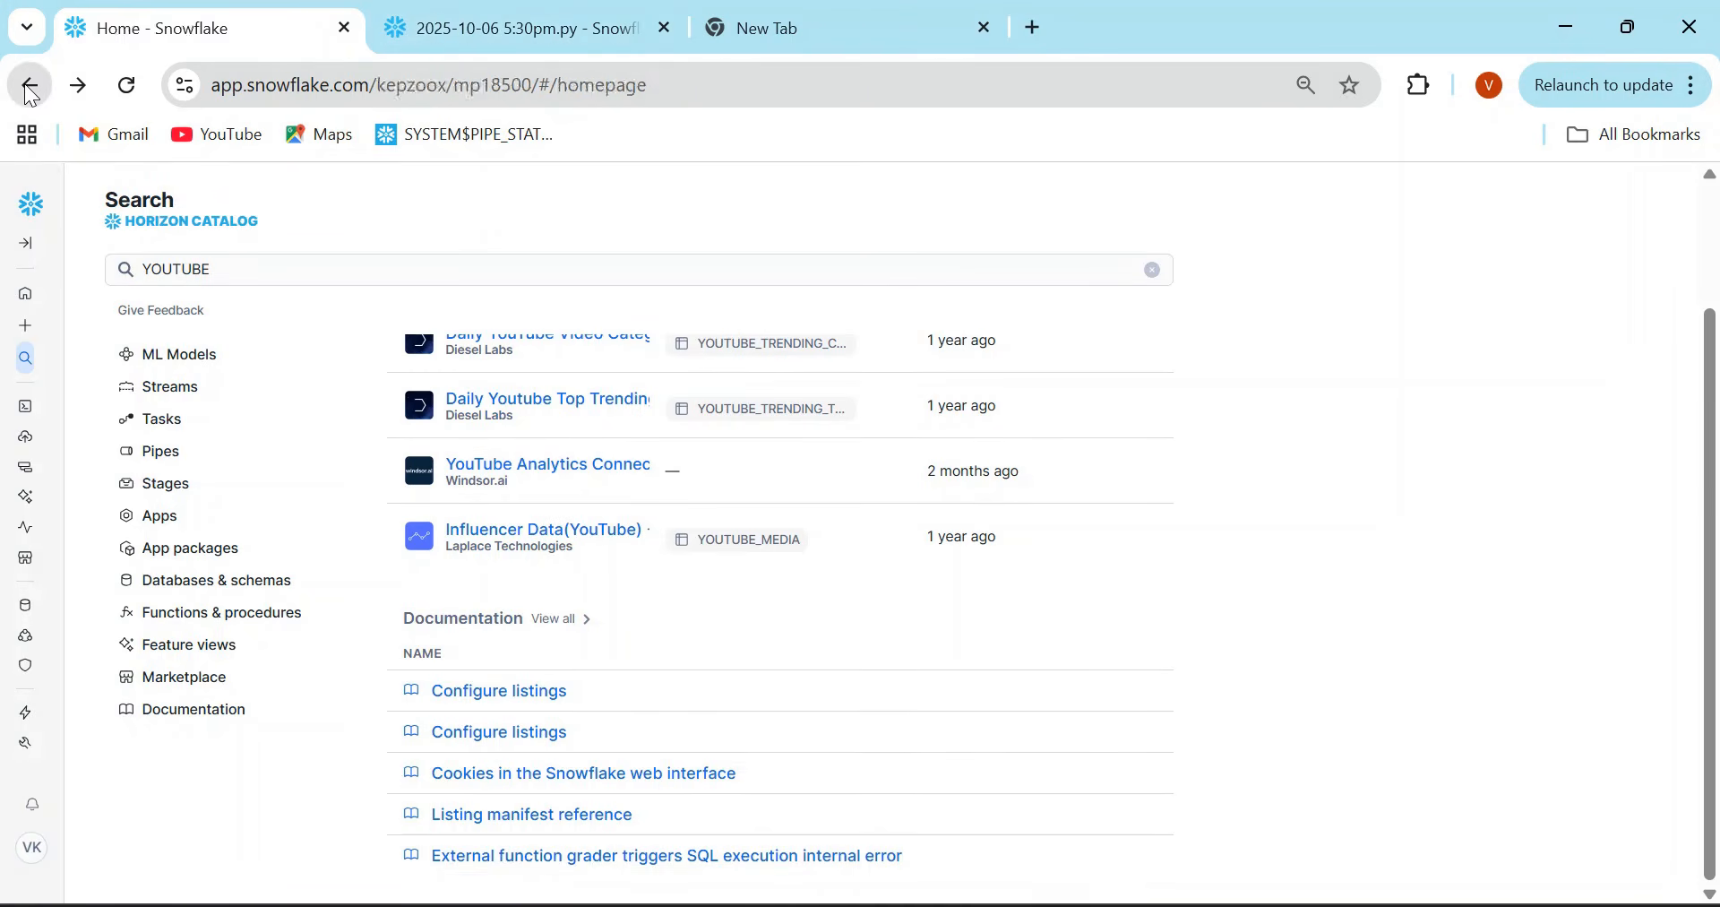
left_click(216, 783)
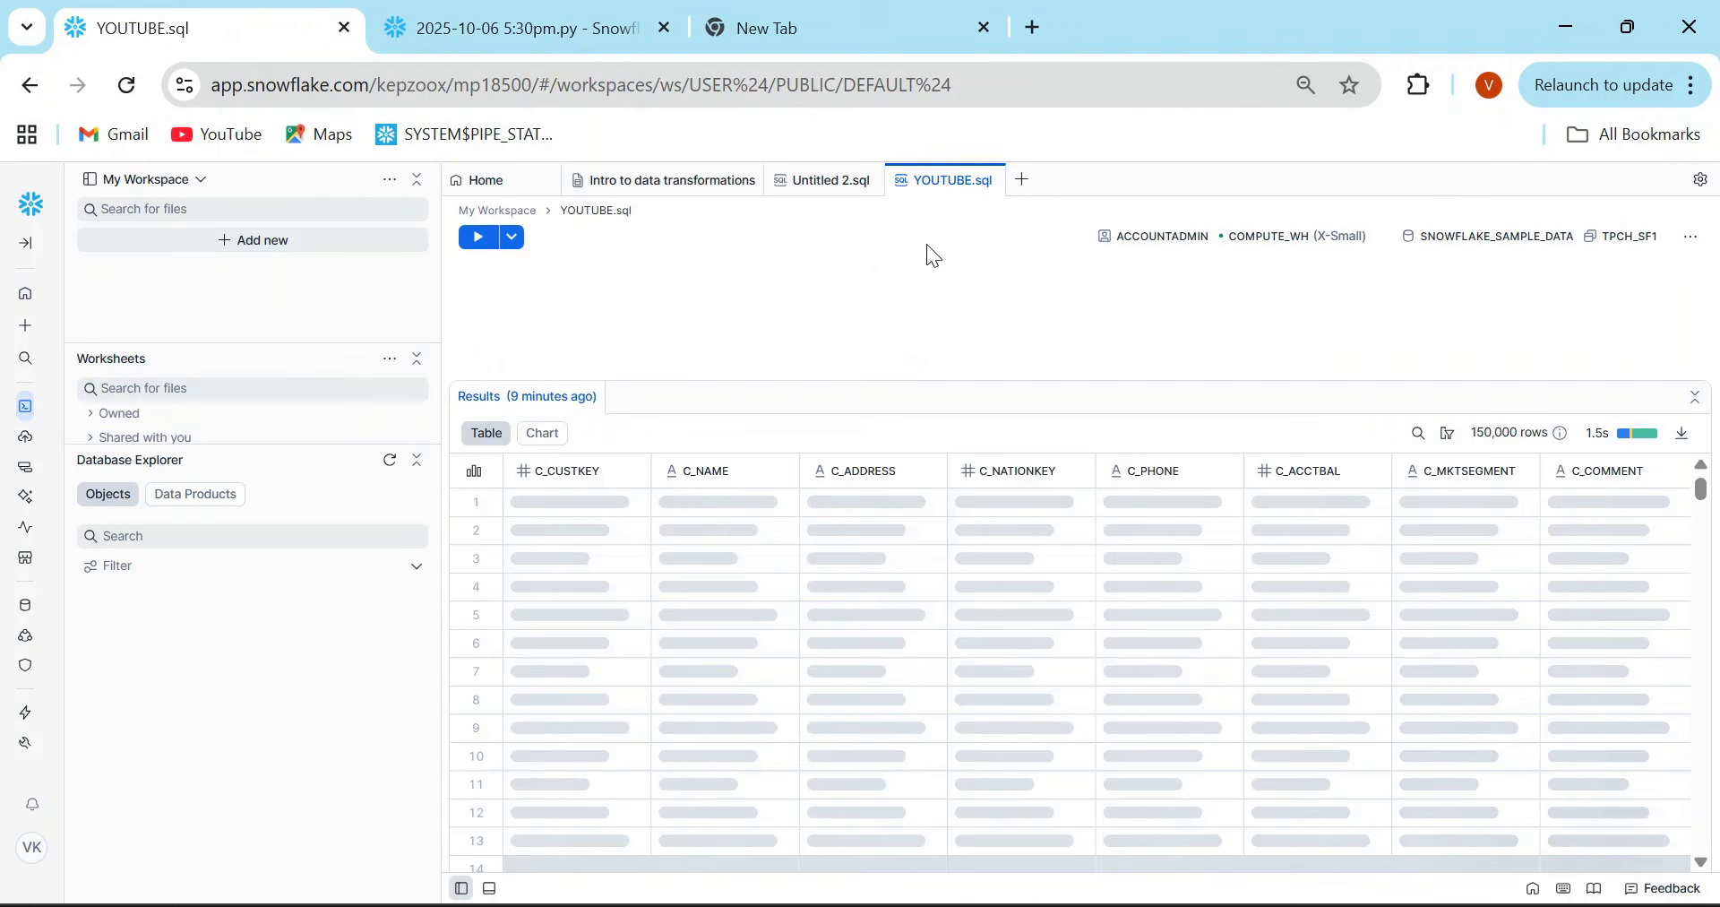
left_click(1701, 178)
left_click(1541, 222)
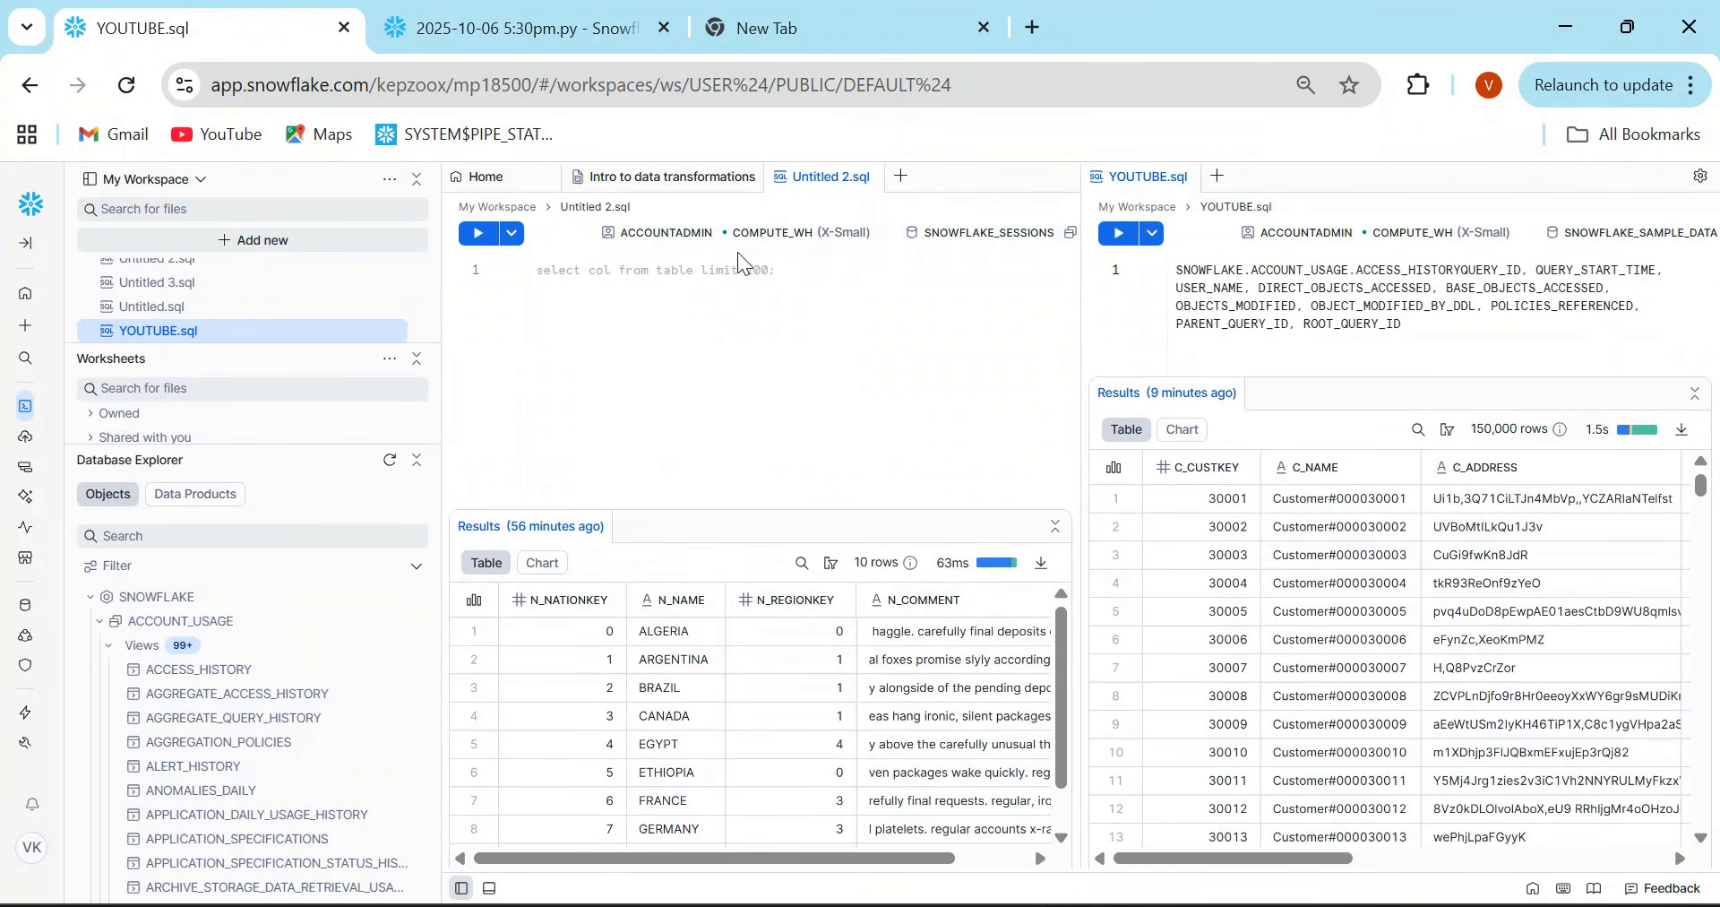
- Switch between the two split editors and enter the query "Select * from CUSTOMER" in Untitled 2.sql
left_click(659, 266)
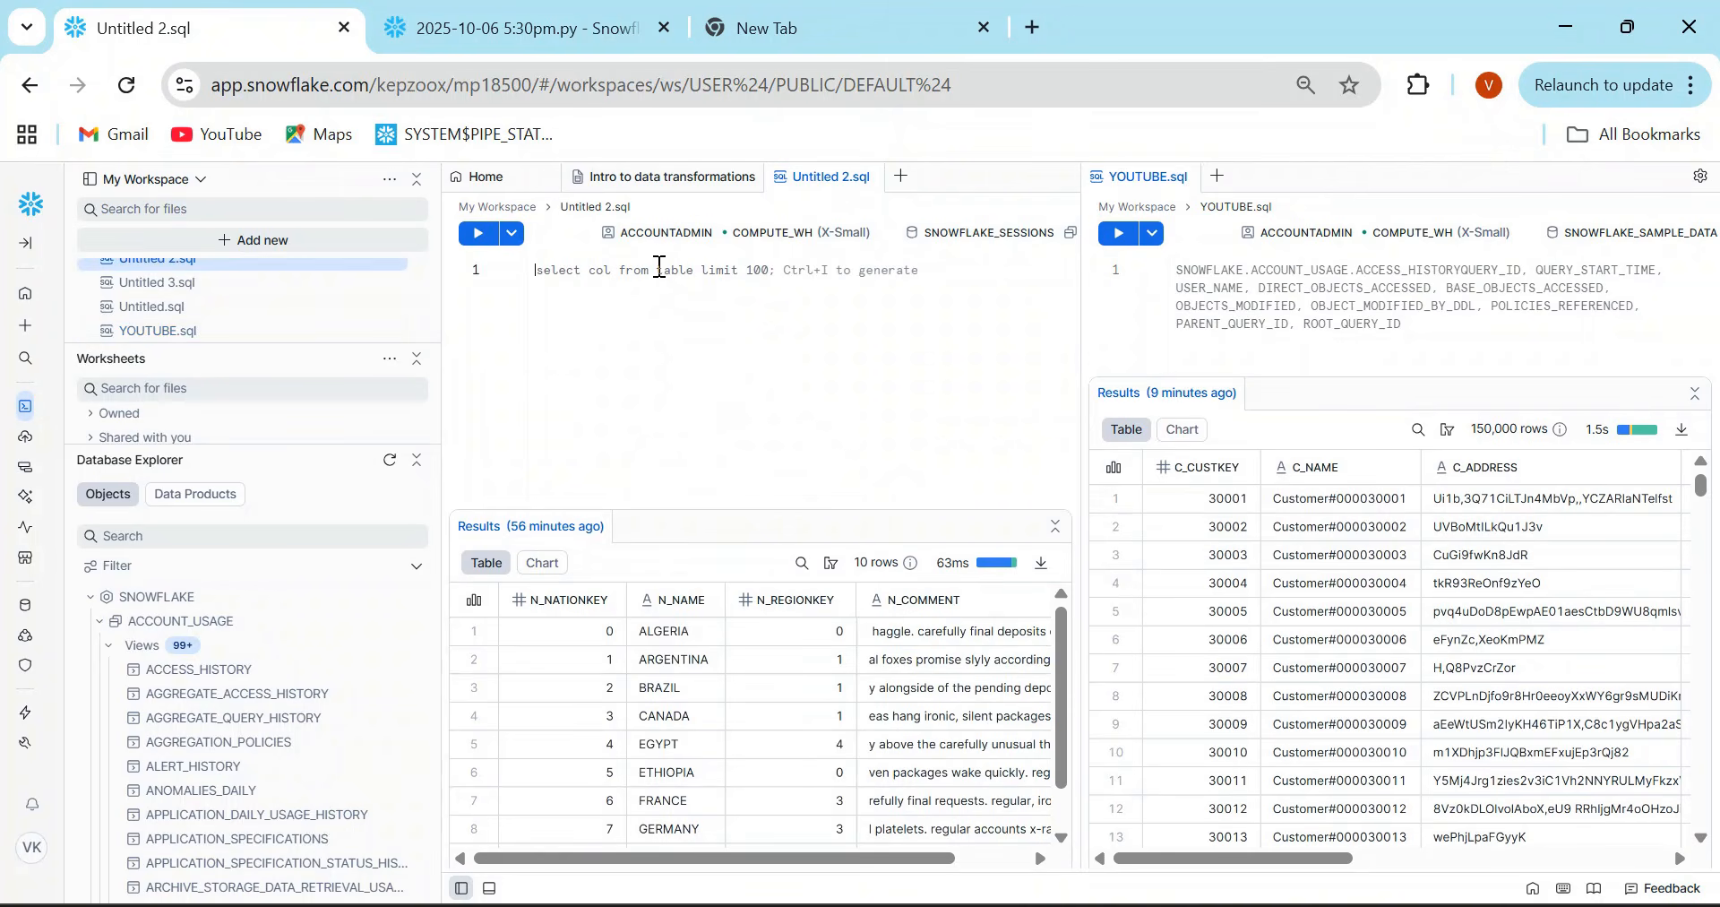
left_click(1386, 269)
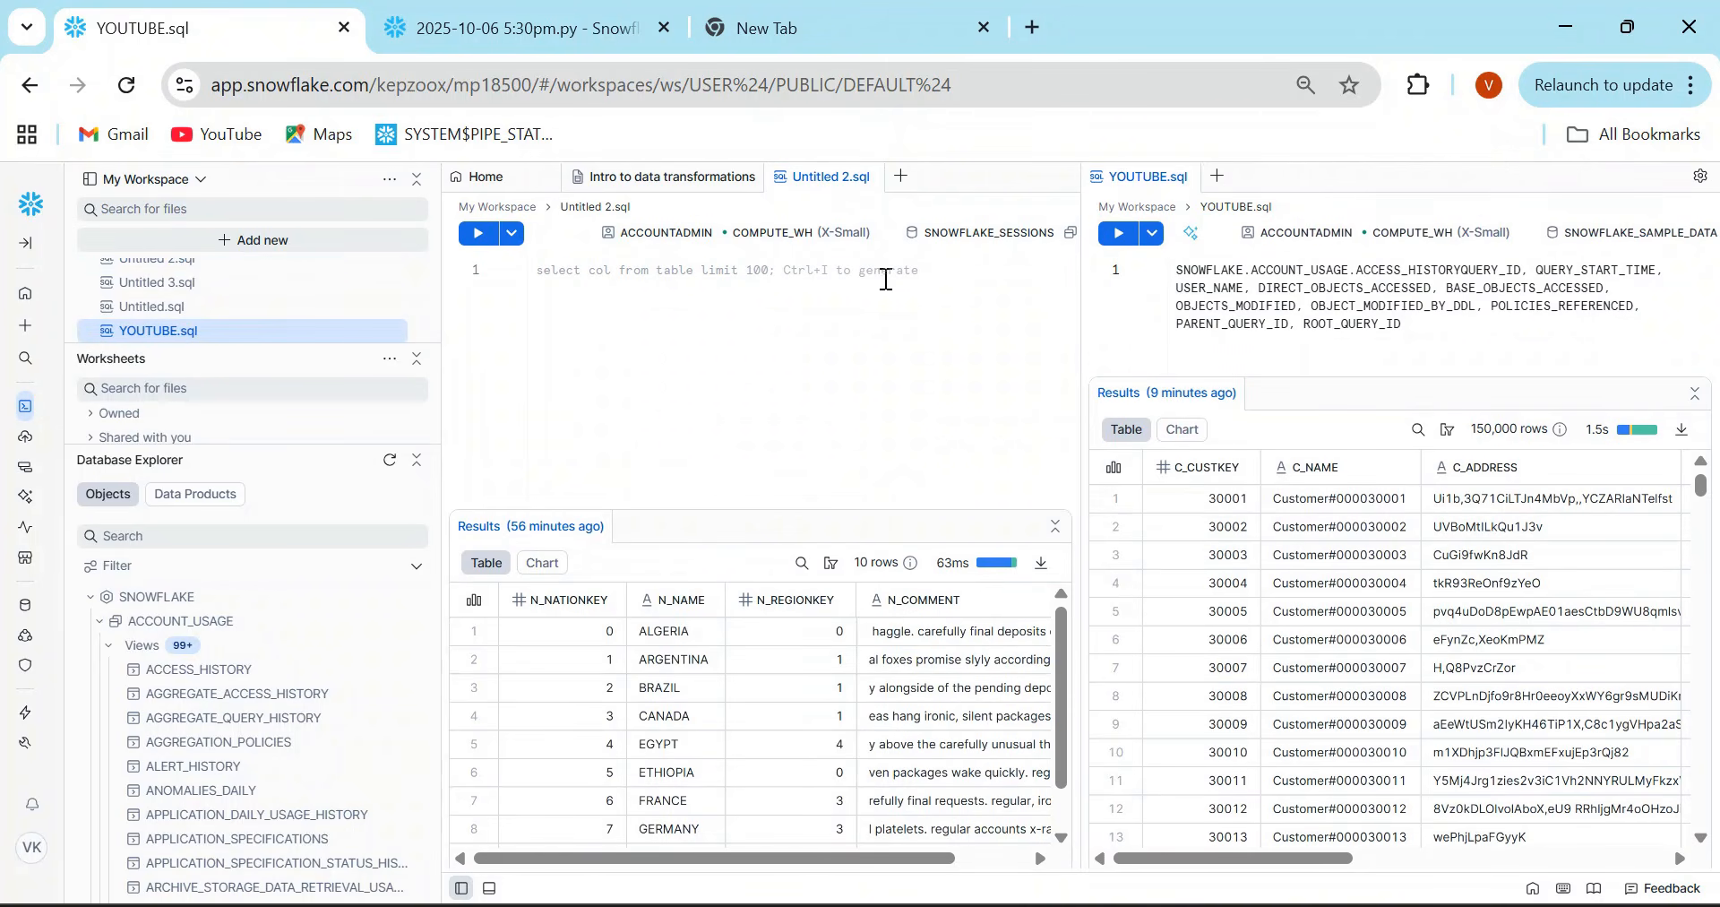
left_click(778, 275)
type("S")
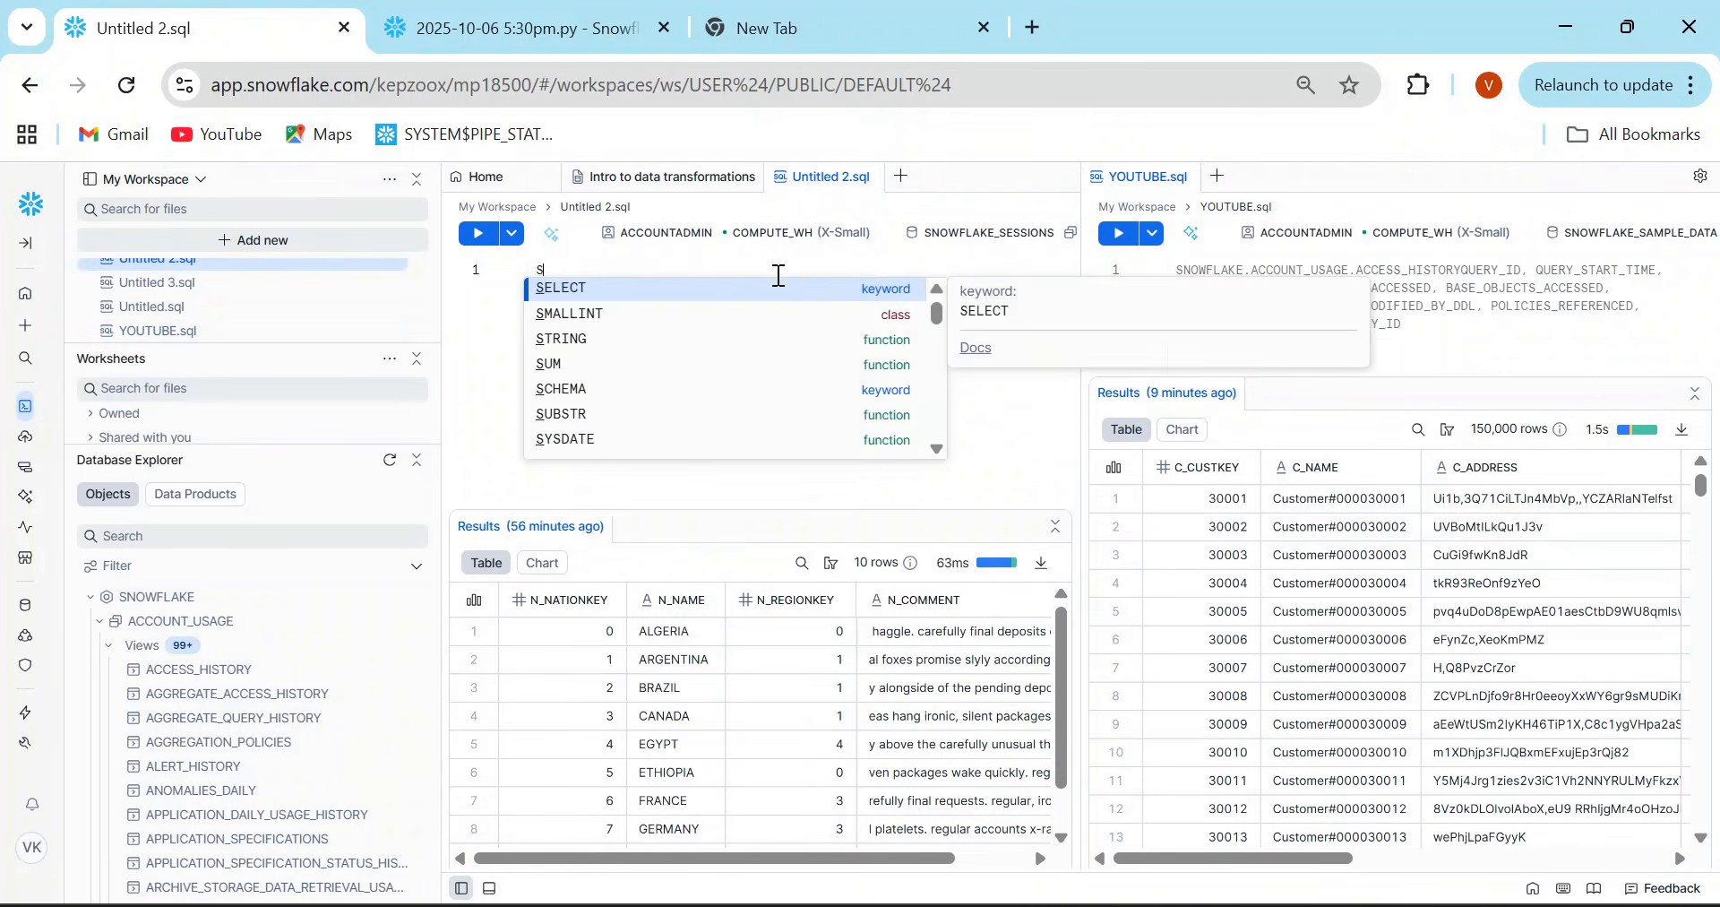
type("elect * from CUSTOMER")
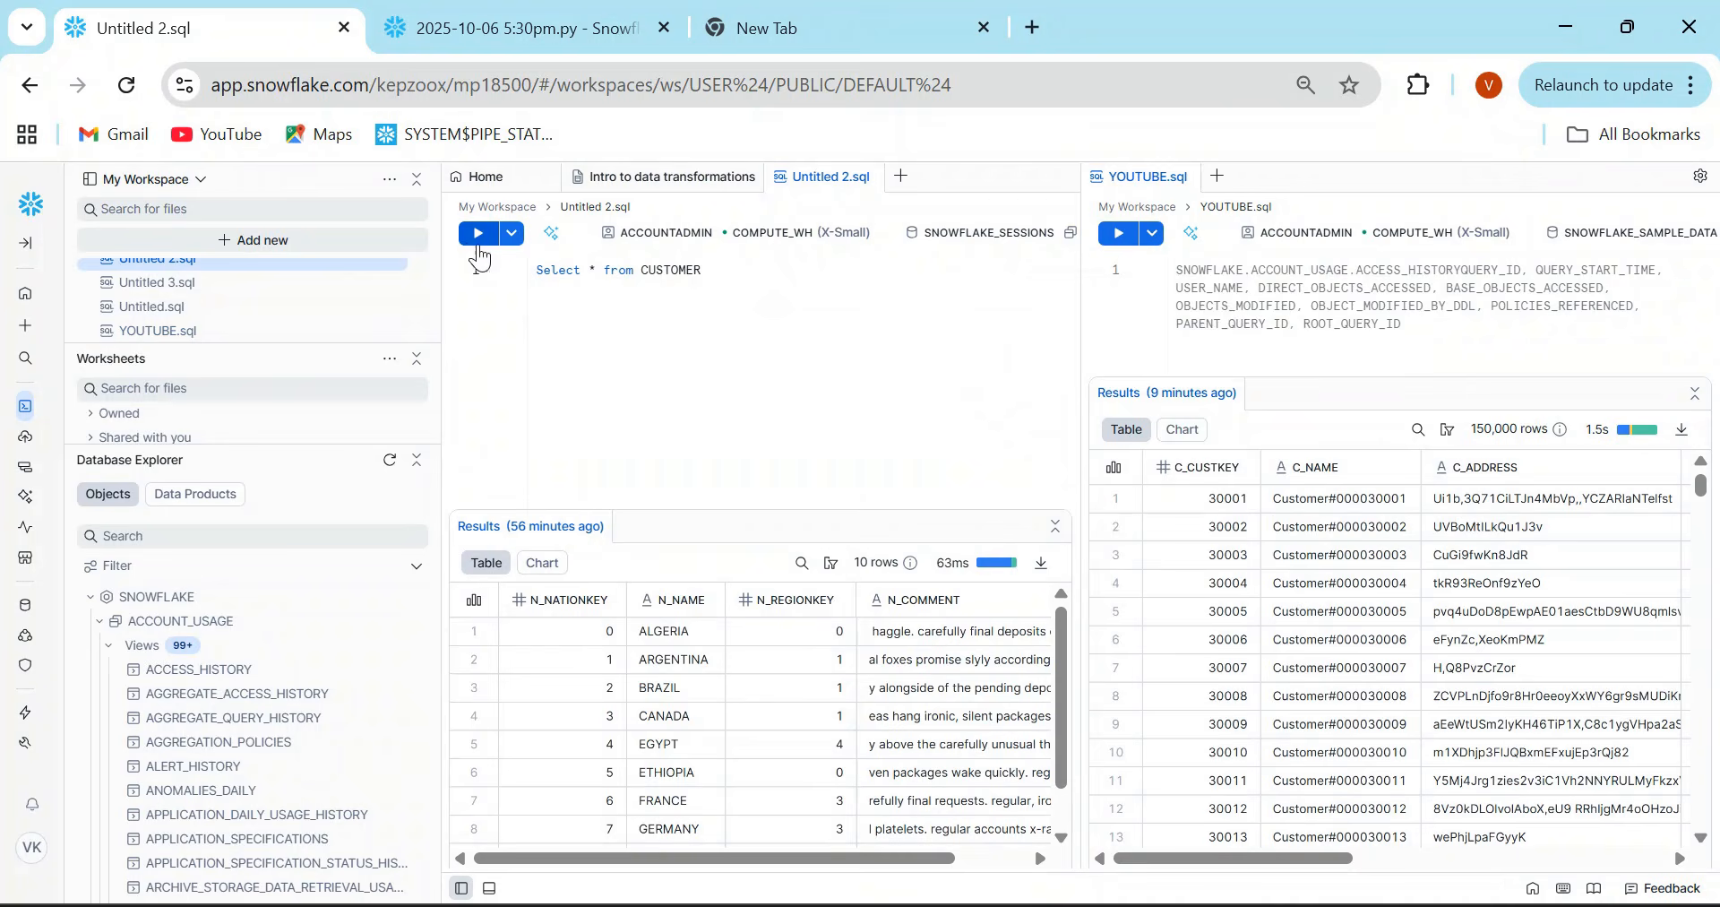
- Change the query in Untitled 2.sql to "Select 1" and run it
left_click_drag(733, 274, 588, 267)
key("BackSpace")
type("1")
left_click(476, 240)
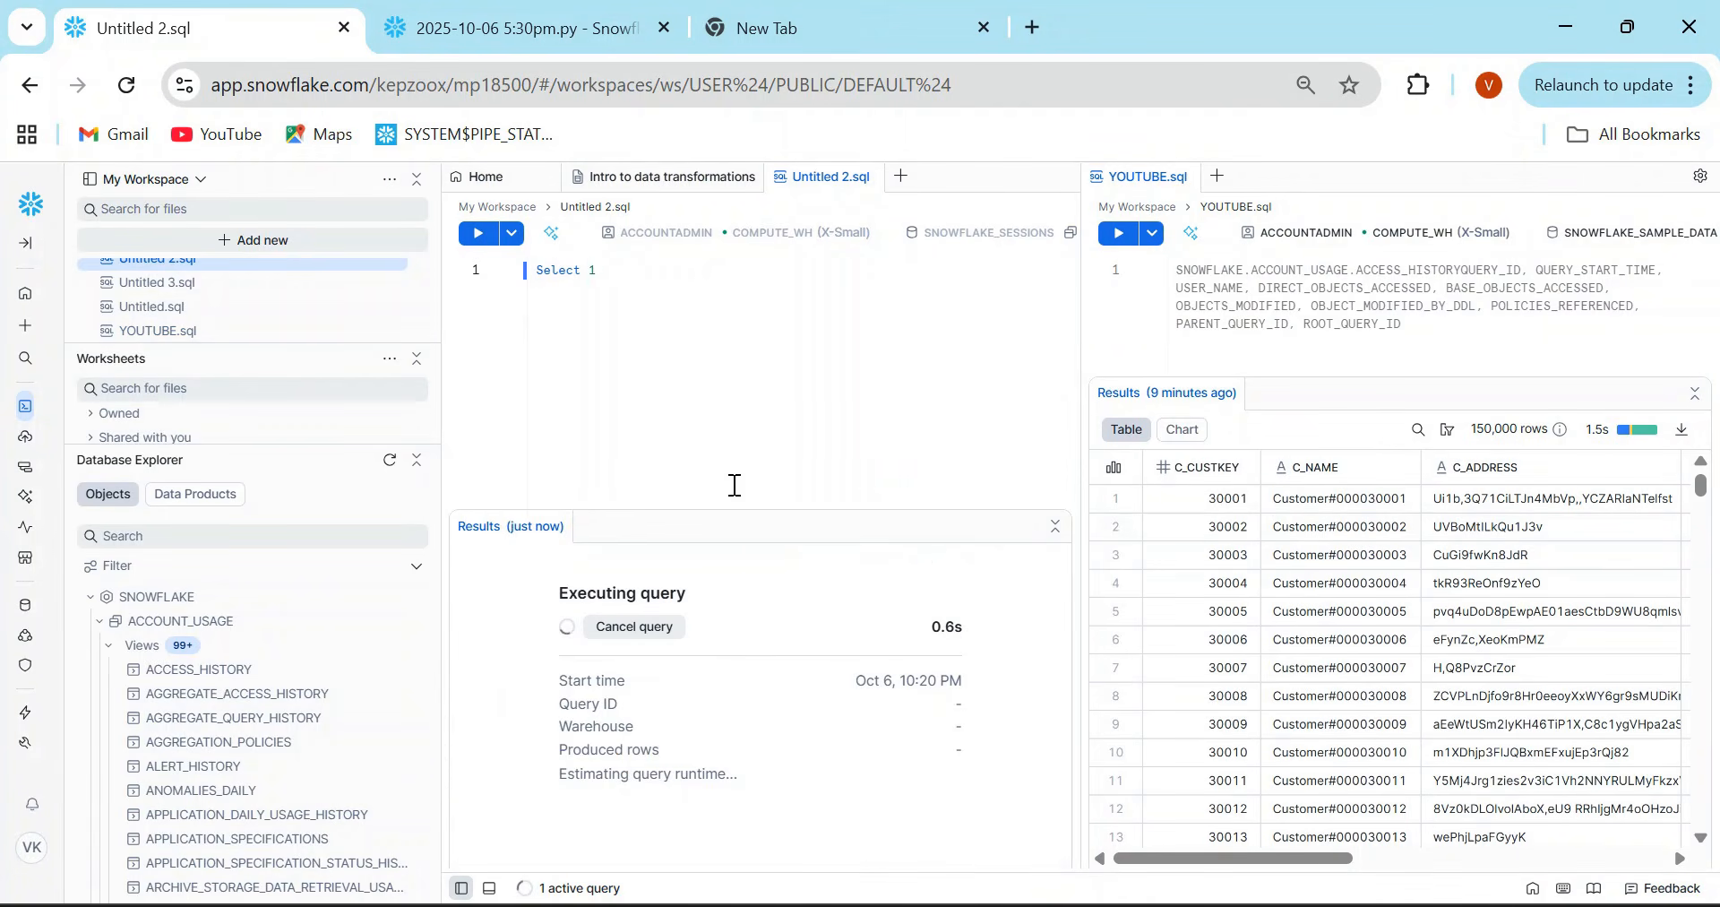
- Replace the query in YOUTUBE.sql with "Select 2" and run it
left_click_drag(1408, 328, 1164, 260)
type("Selct")
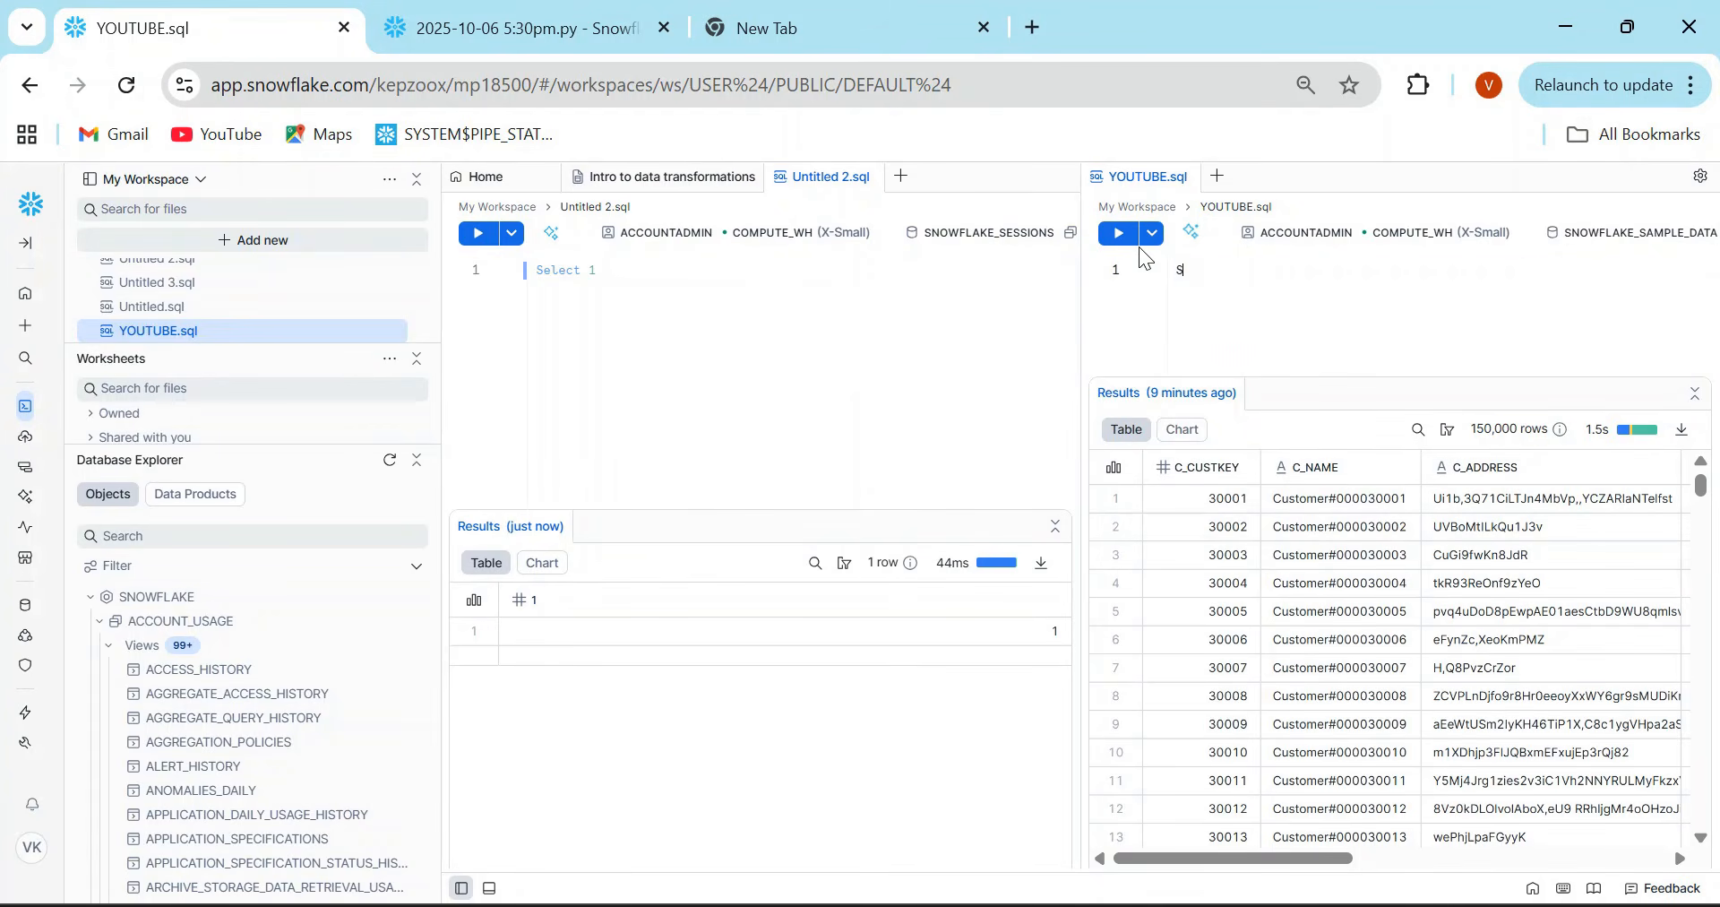
key("BackSpace")
key("BackSpace")
key("BackSpace")
type("ect 2")
left_click(1118, 233)
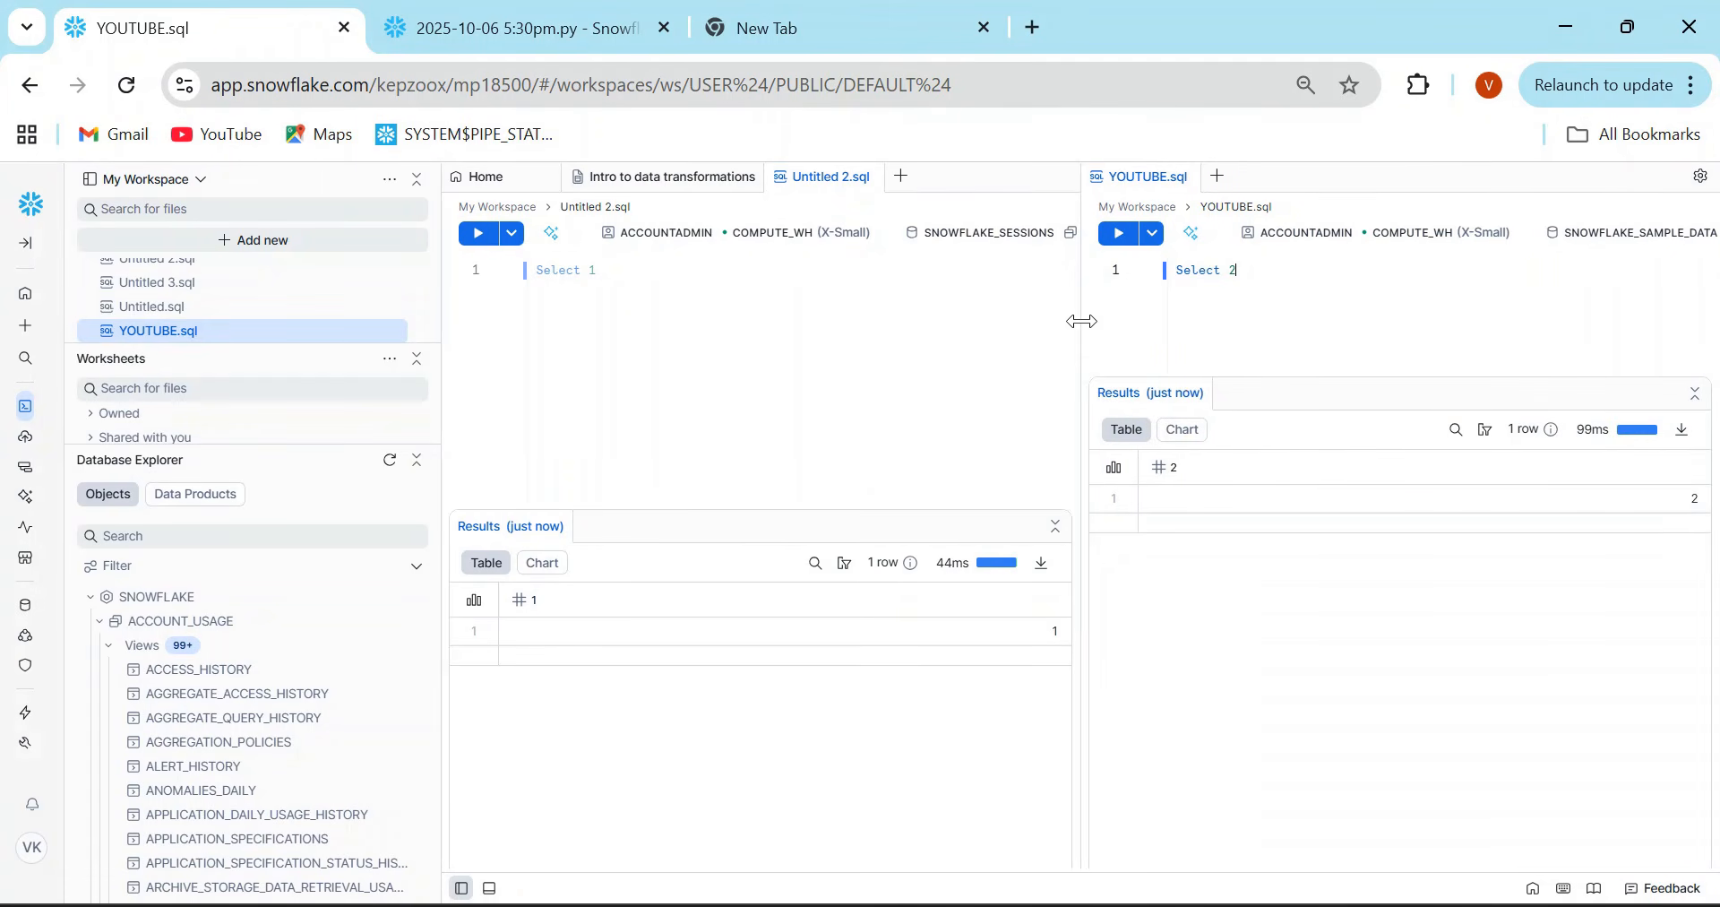
- Adjust the split so the Untitled 2.sql editor is wider, and view its role and warehouse choices without changing them
left_click_drag(1083, 321, 1042, 321)
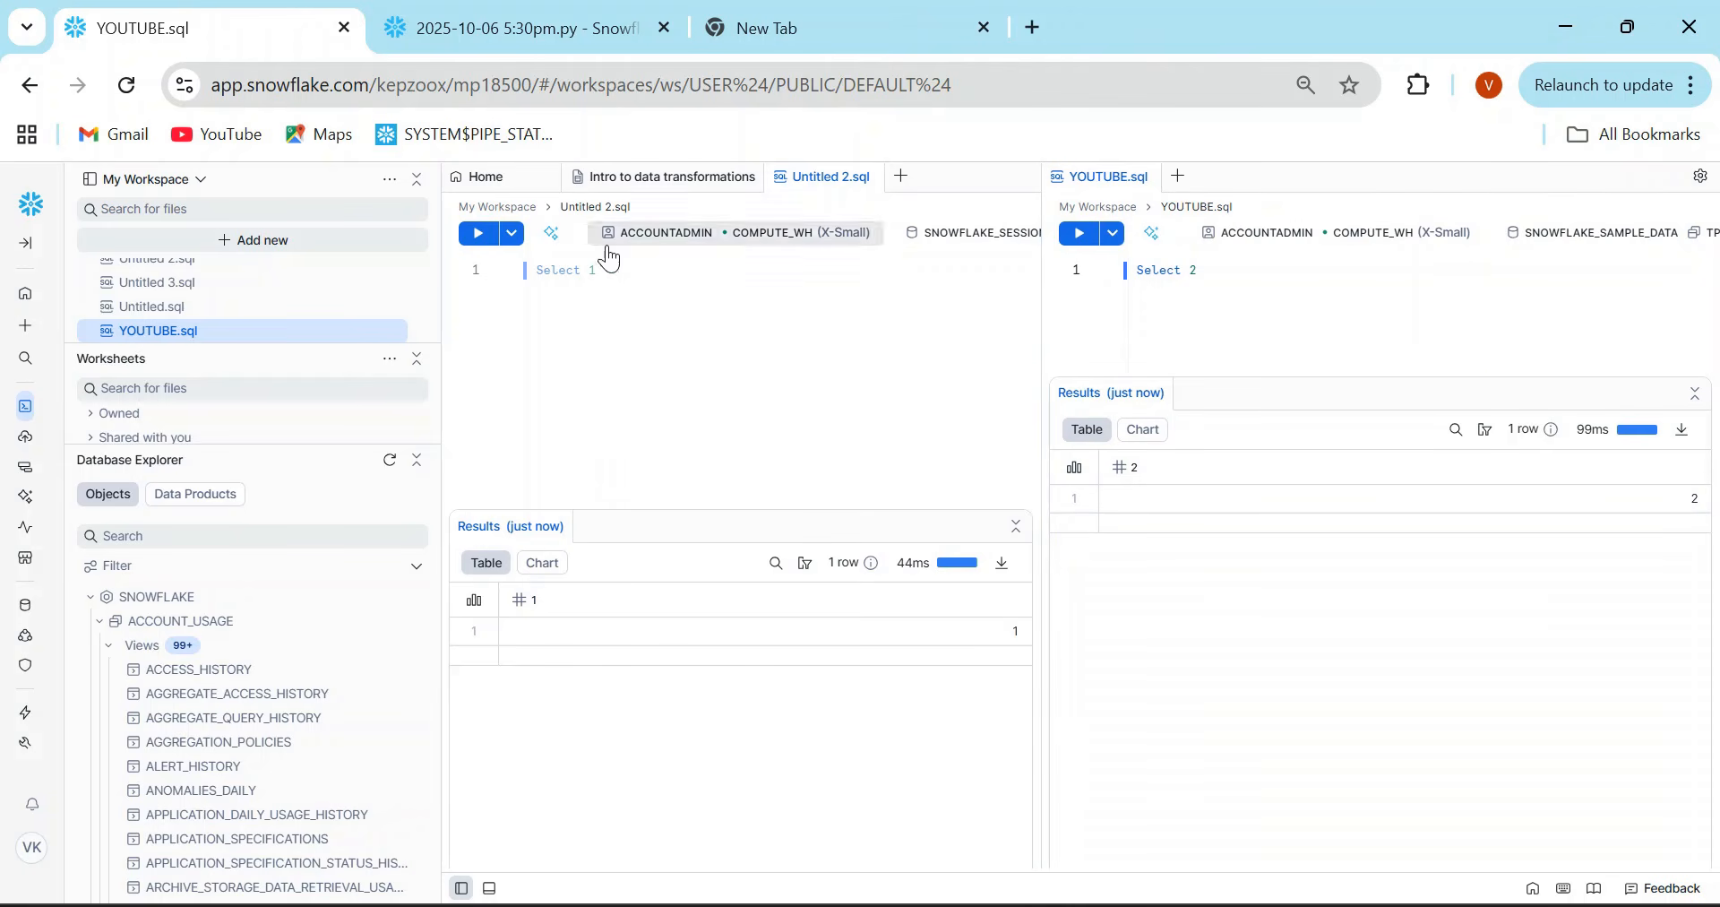
left_click(576, 275)
left_click_drag(1165, 269, 1280, 294)
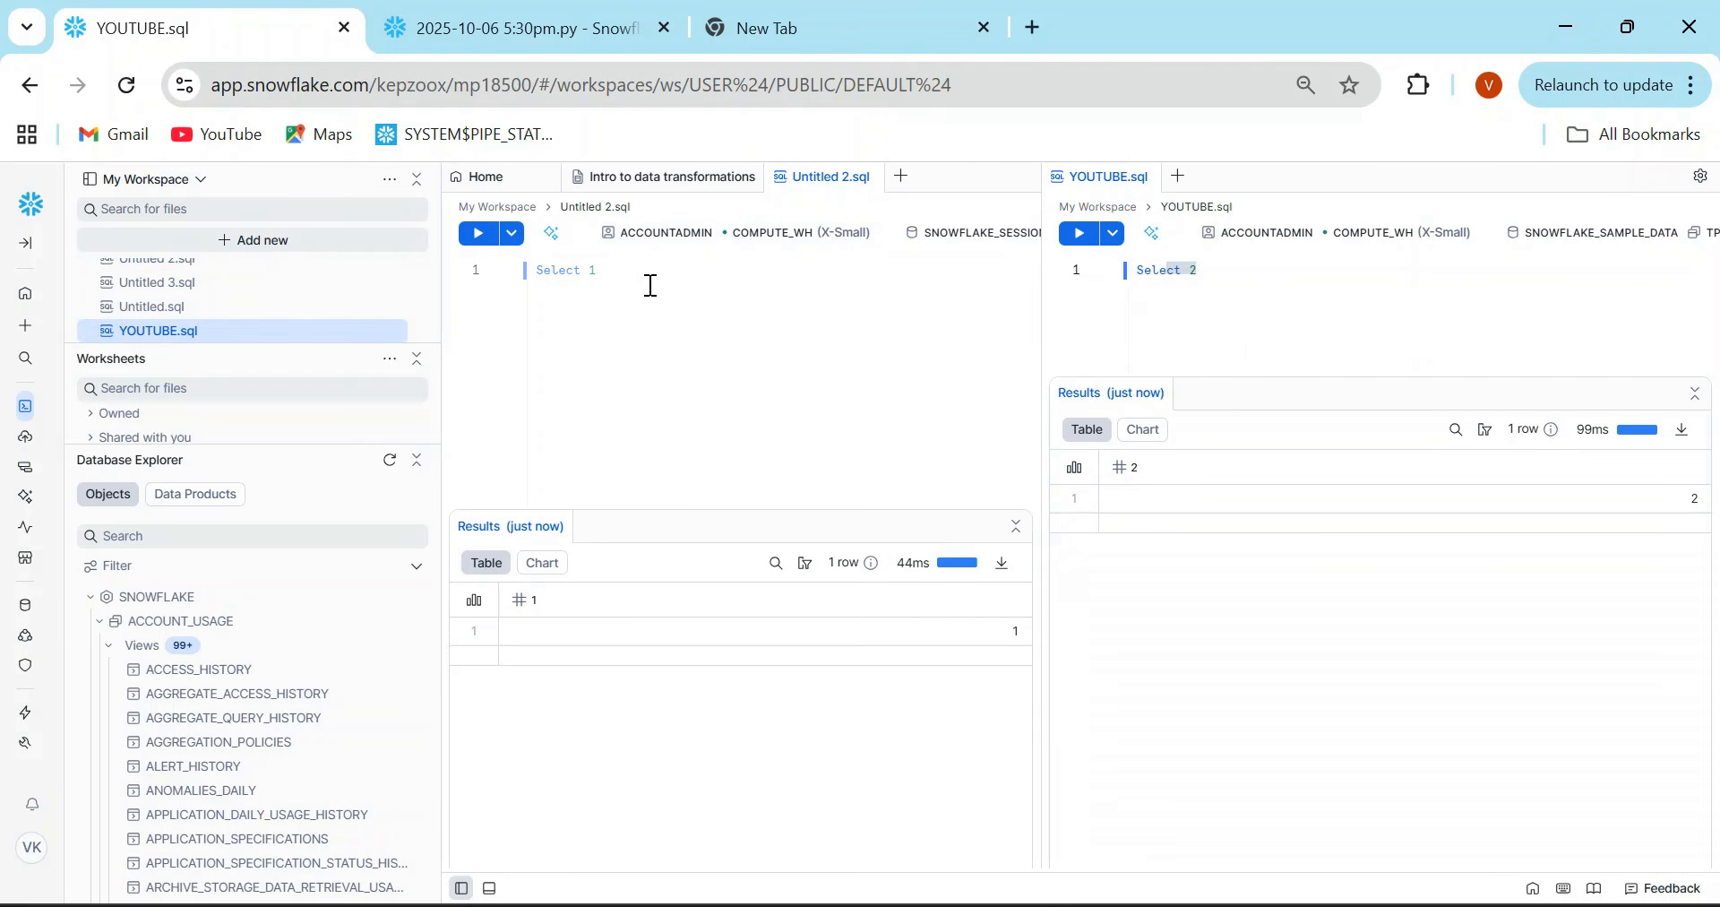
key("alt+Tab")
left_click_drag(1041, 256, 1181, 256)
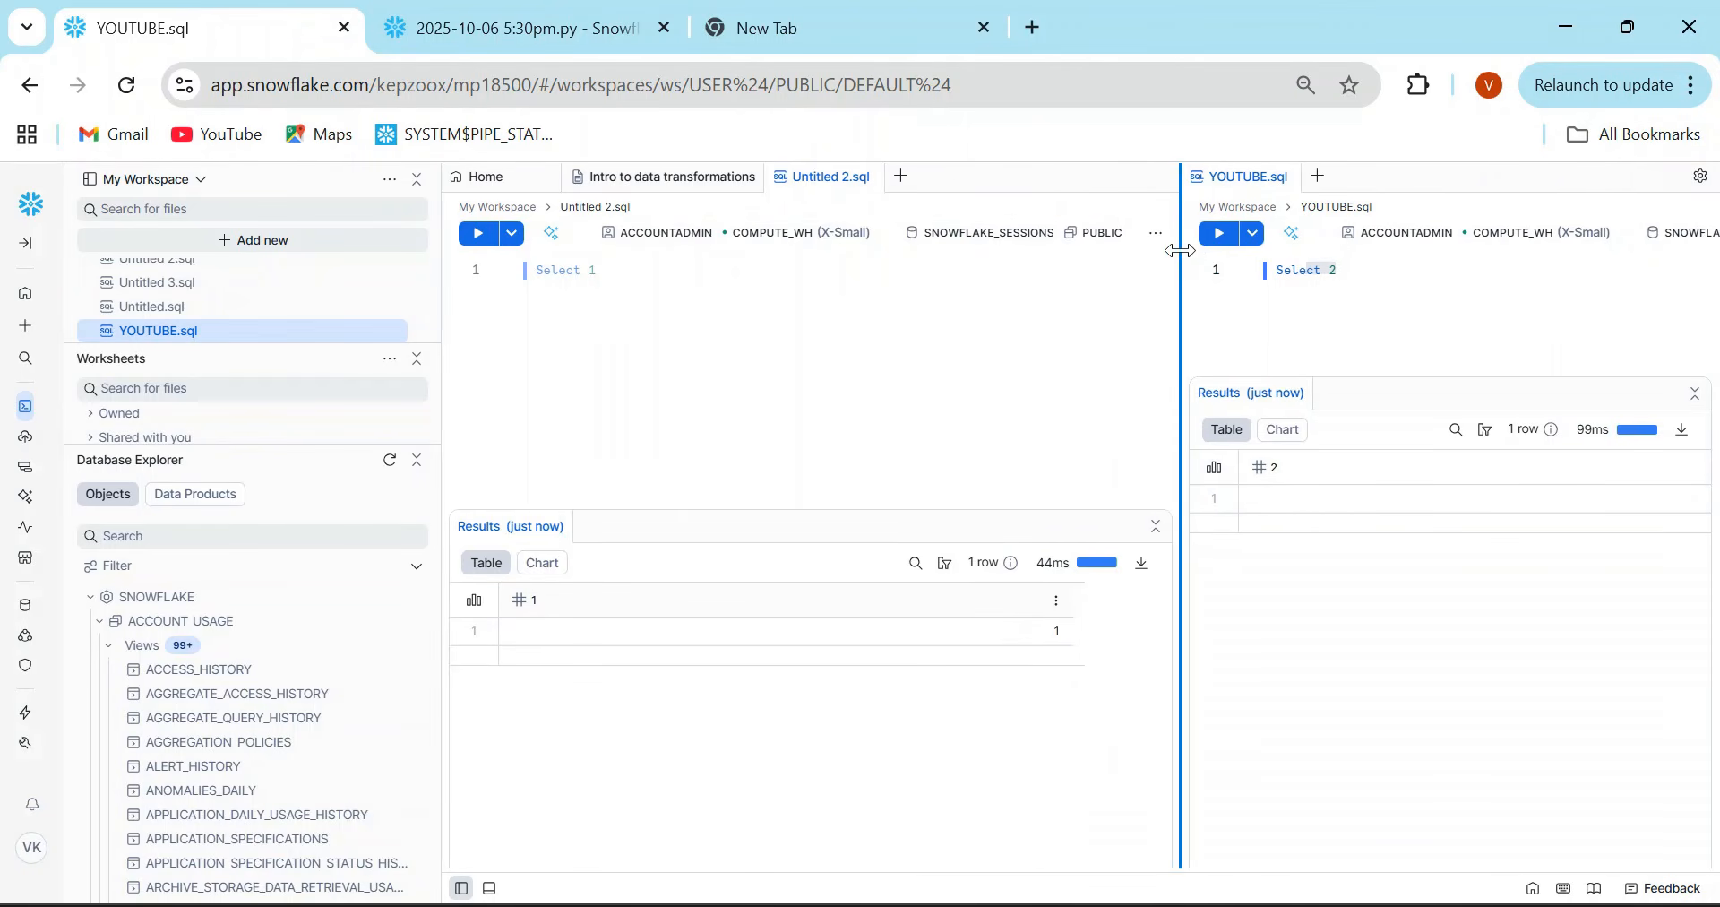
left_click(704, 250)
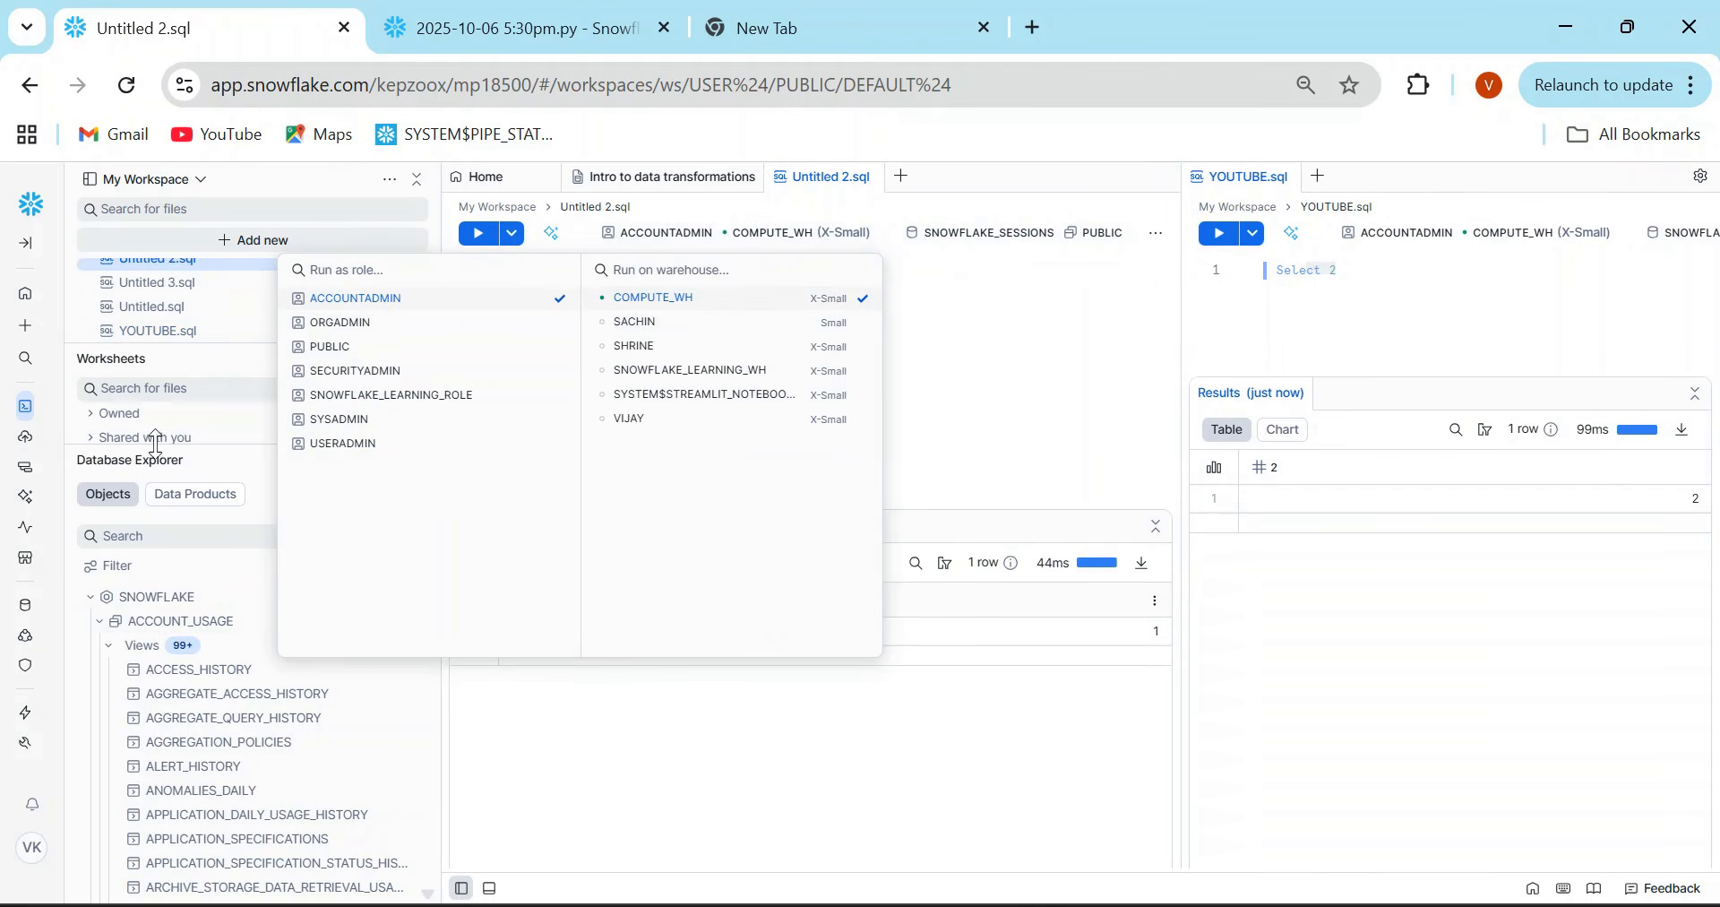
left_click(1033, 330)
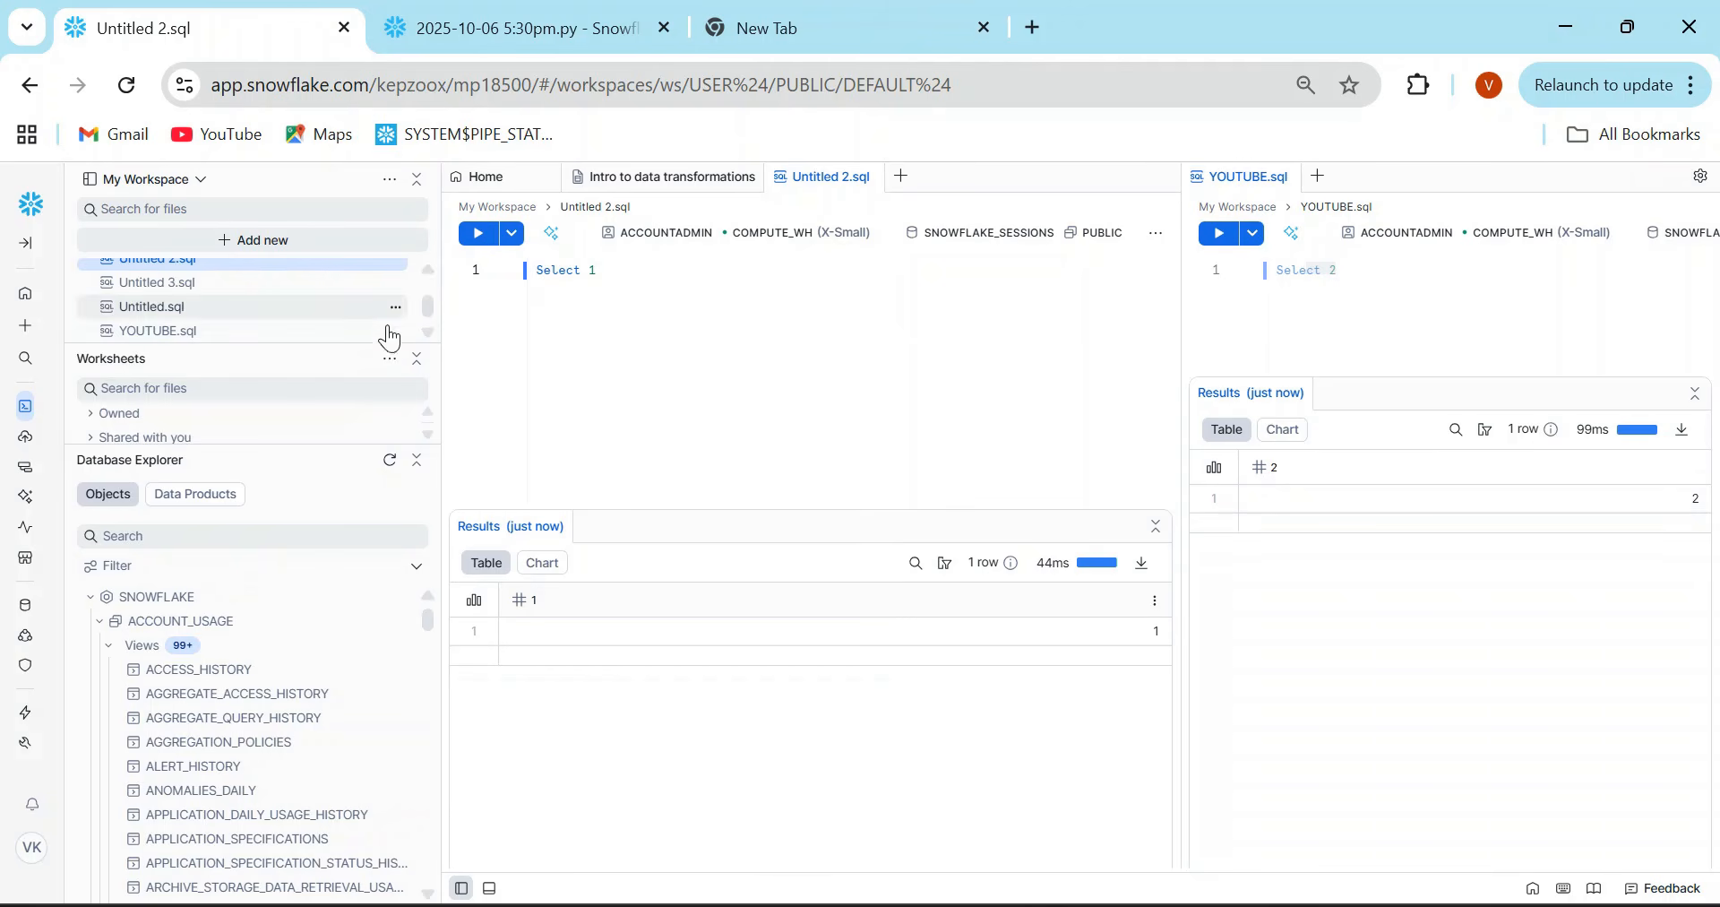
- Widen the sidebar and enlarge its Worksheets section to show the Scratchpad files, and open that section's extra options
left_click_drag(441, 323, 485, 323)
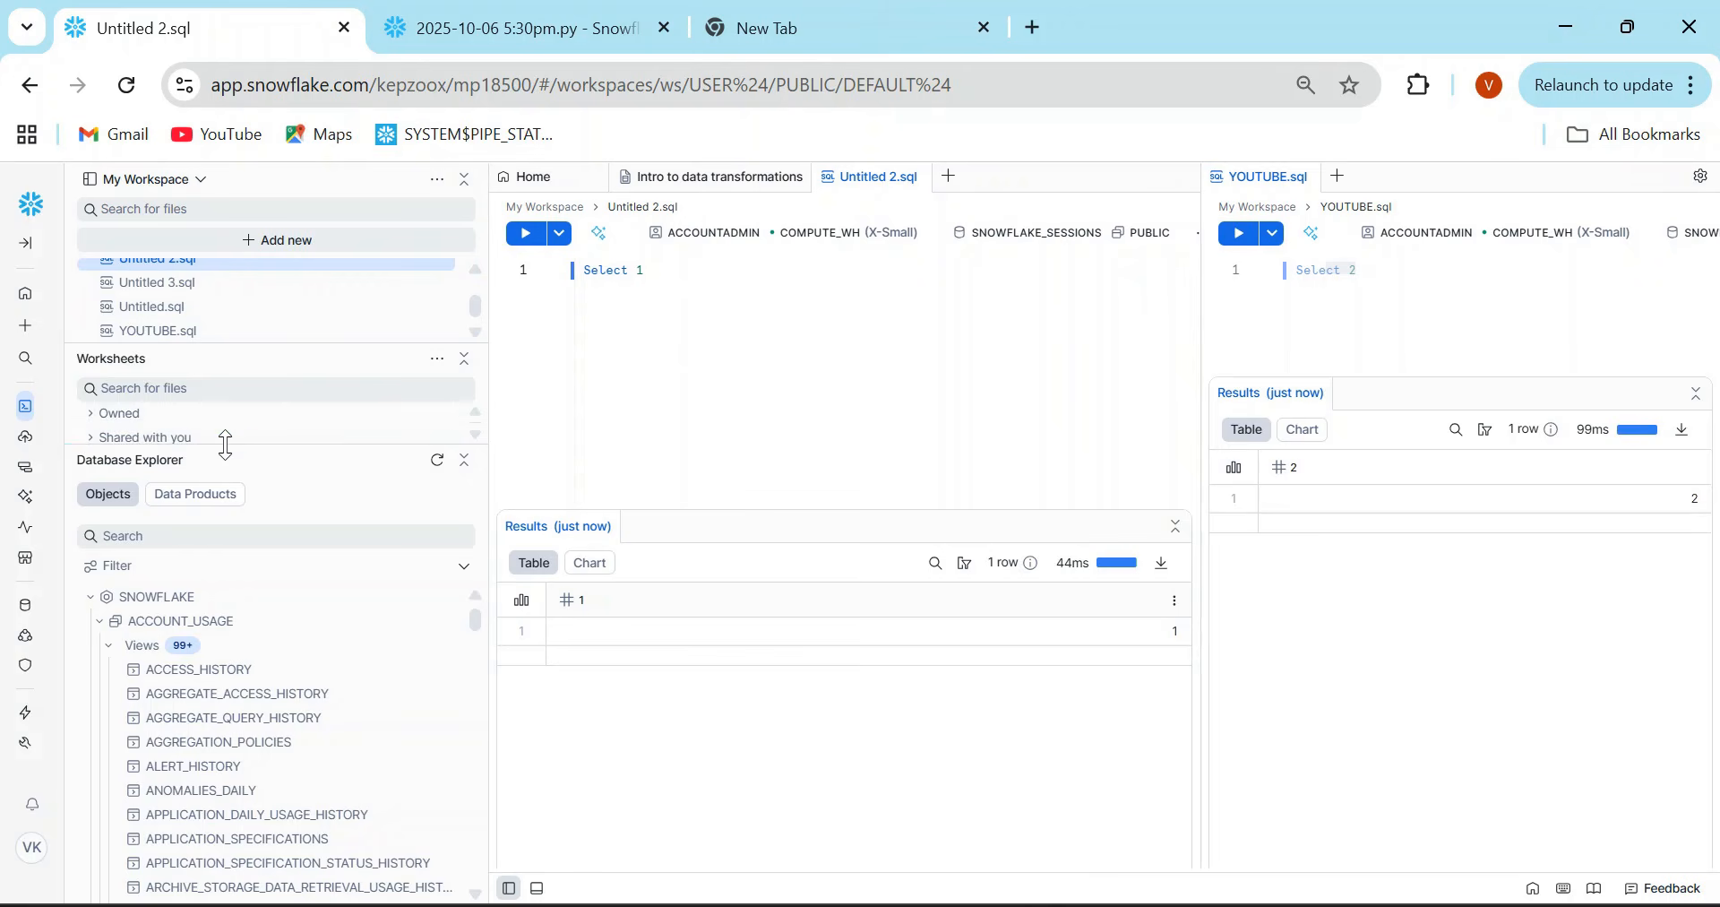
left_click_drag(225, 444, 229, 583)
left_click(439, 362)
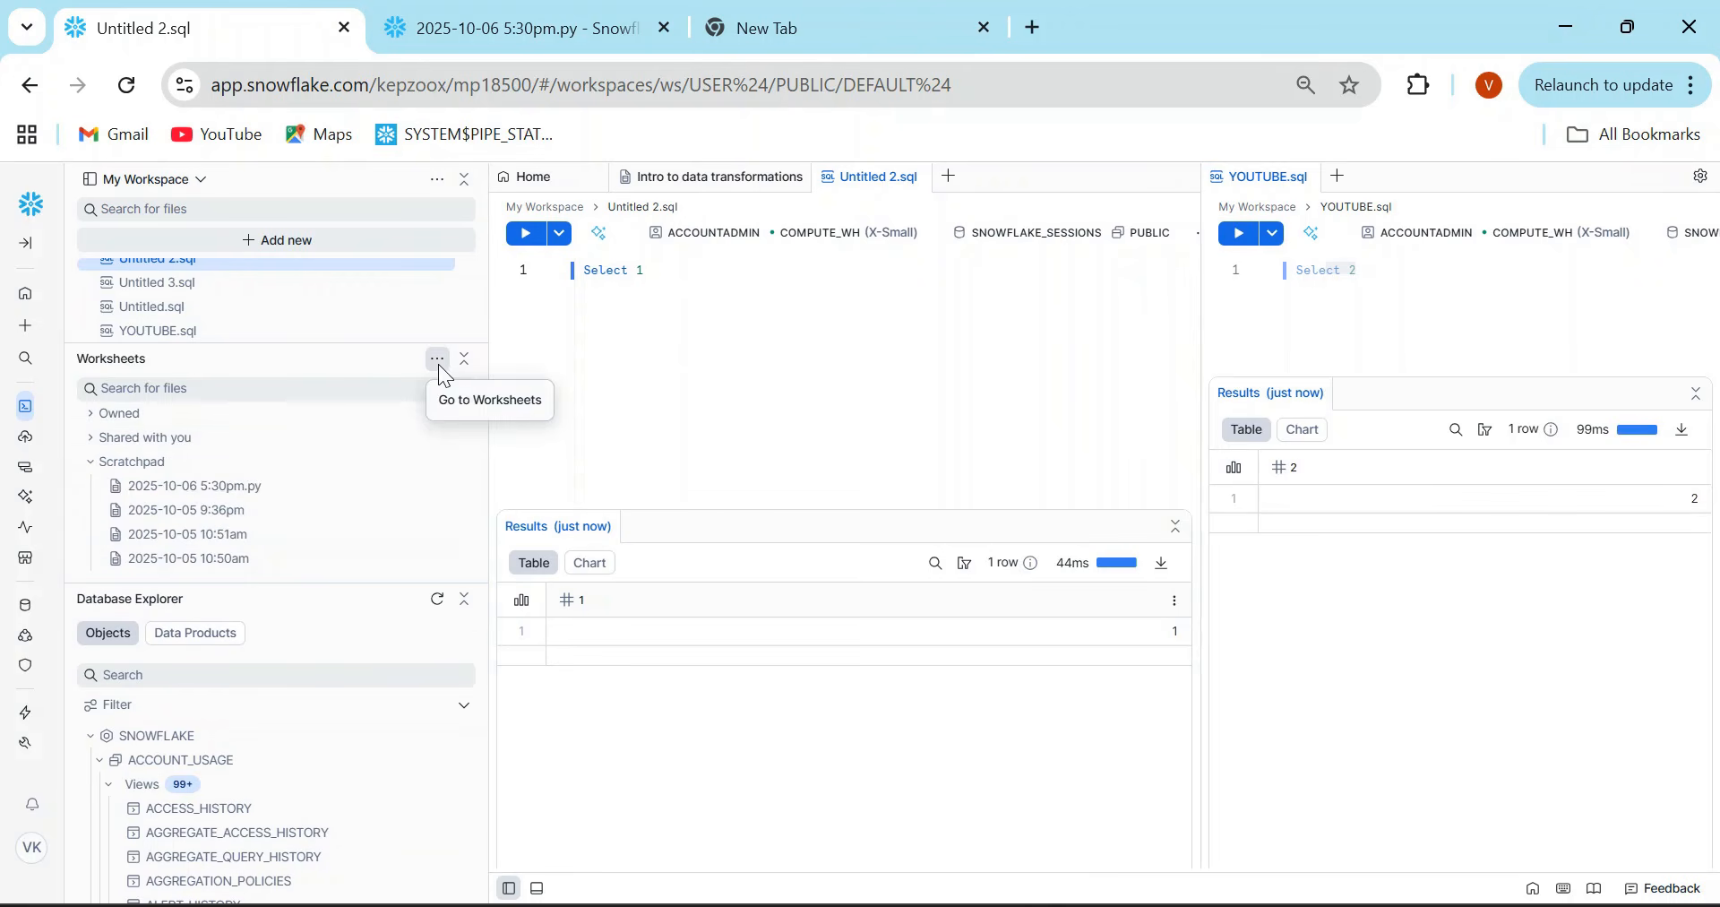